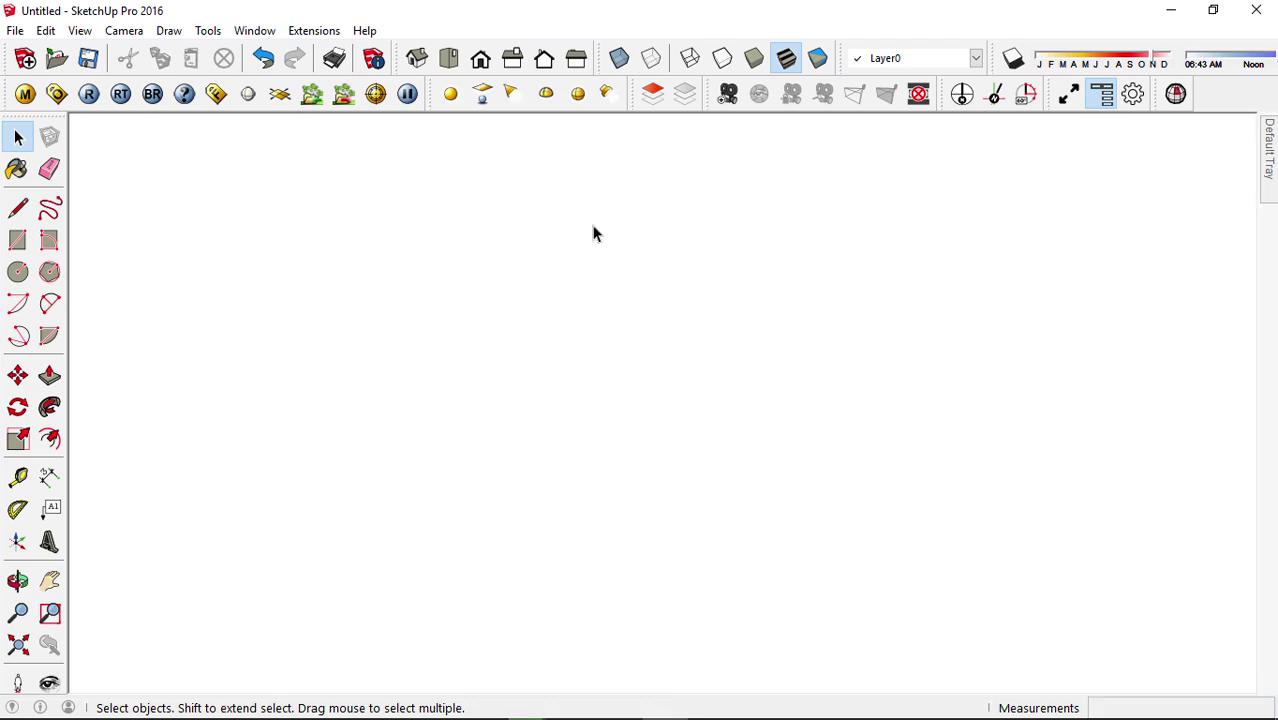
# Delete the default cube and bring the 28334.jpg lampshade reference photo forward
pyautogui.hotkey('ctrl', 'a')
pyautogui.press('Delete')
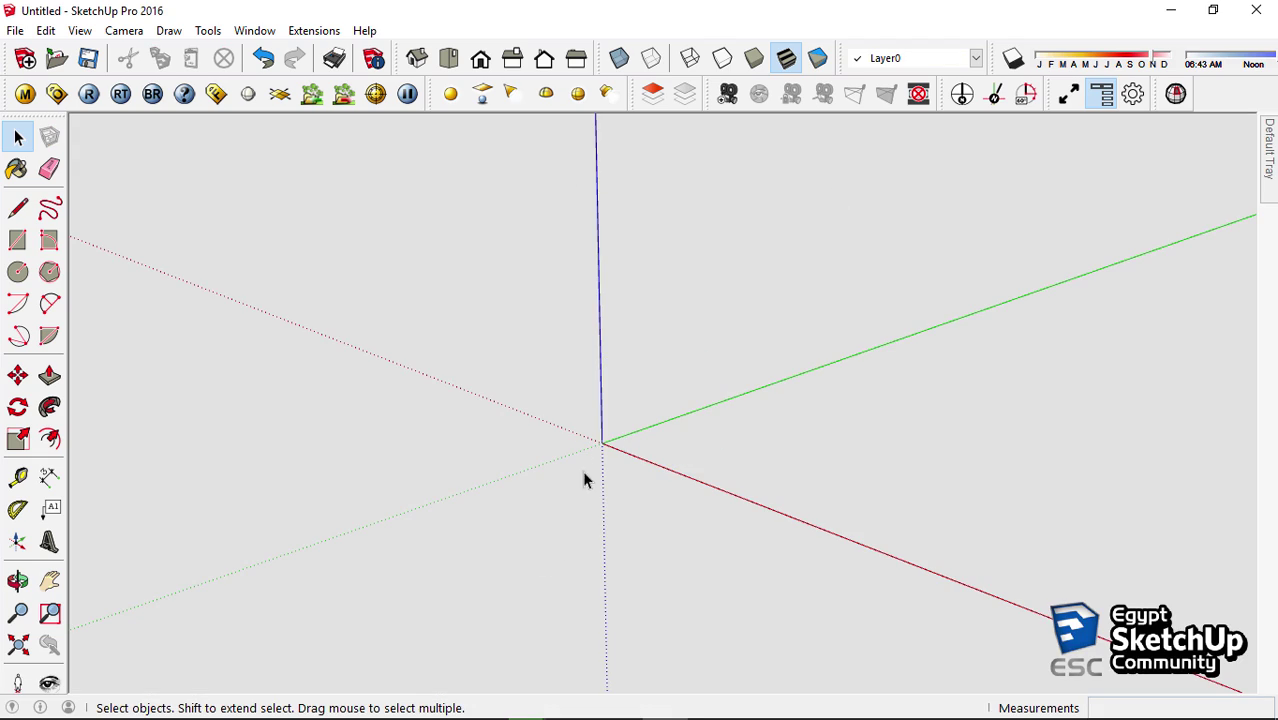
pyautogui.click(756, 701)
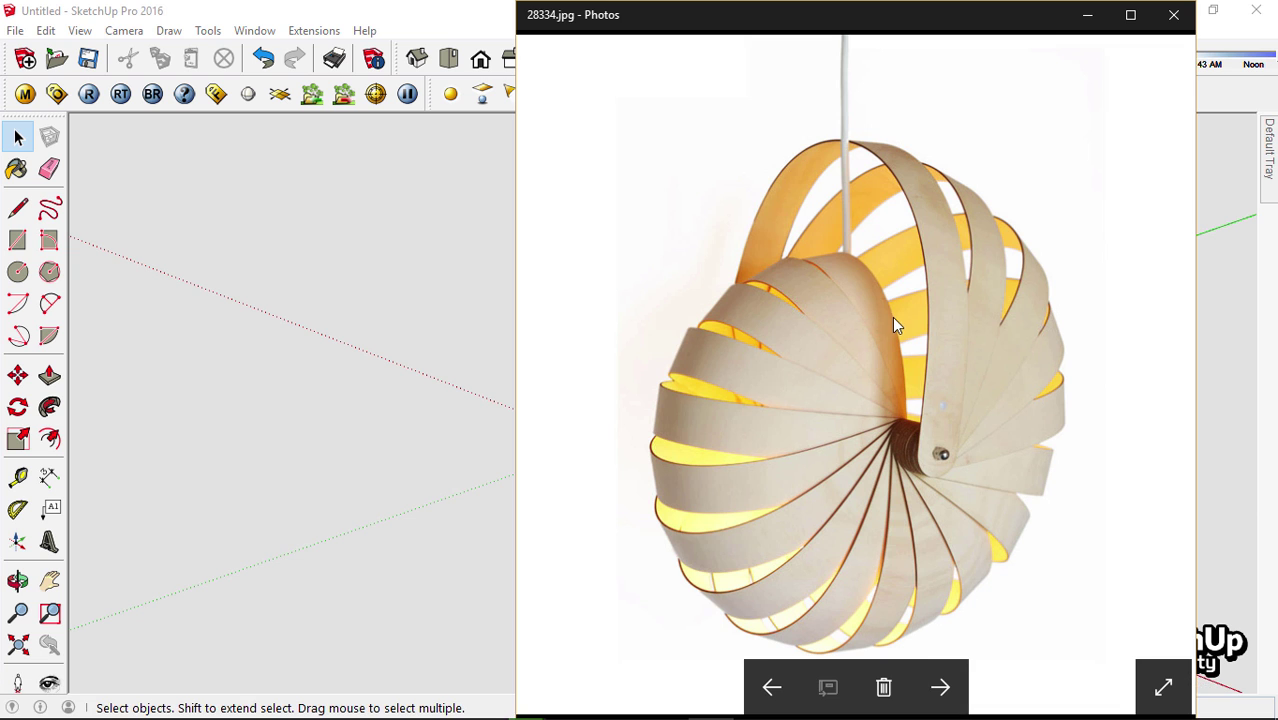
# Zoom the first reference photo, then browse the lampshade photos through to the last red one
pyautogui.scroll(-1, 888, 301)
pyautogui.keyDown('ctrl'); pyautogui.scroll(3, 920, 423); pyautogui.keyUp('ctrl')
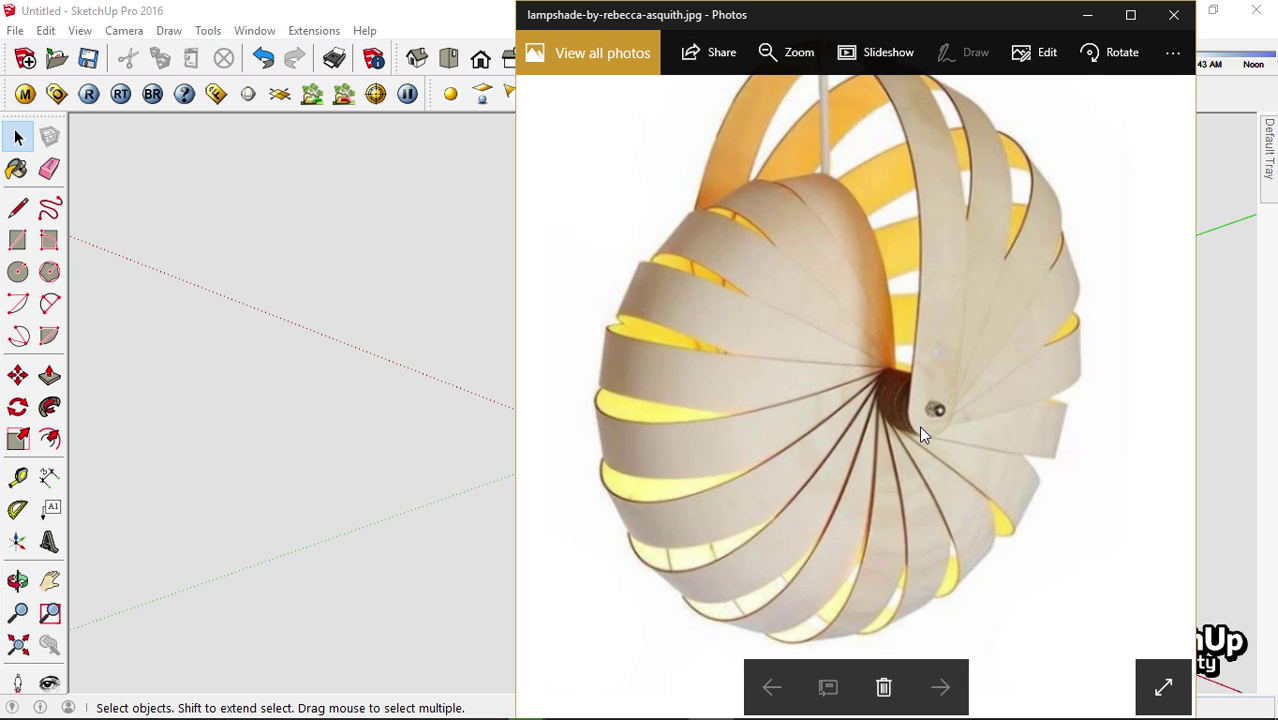
pyautogui.keyDown('ctrl'); pyautogui.scroll(-3, 927, 422); pyautogui.keyUp('ctrl')
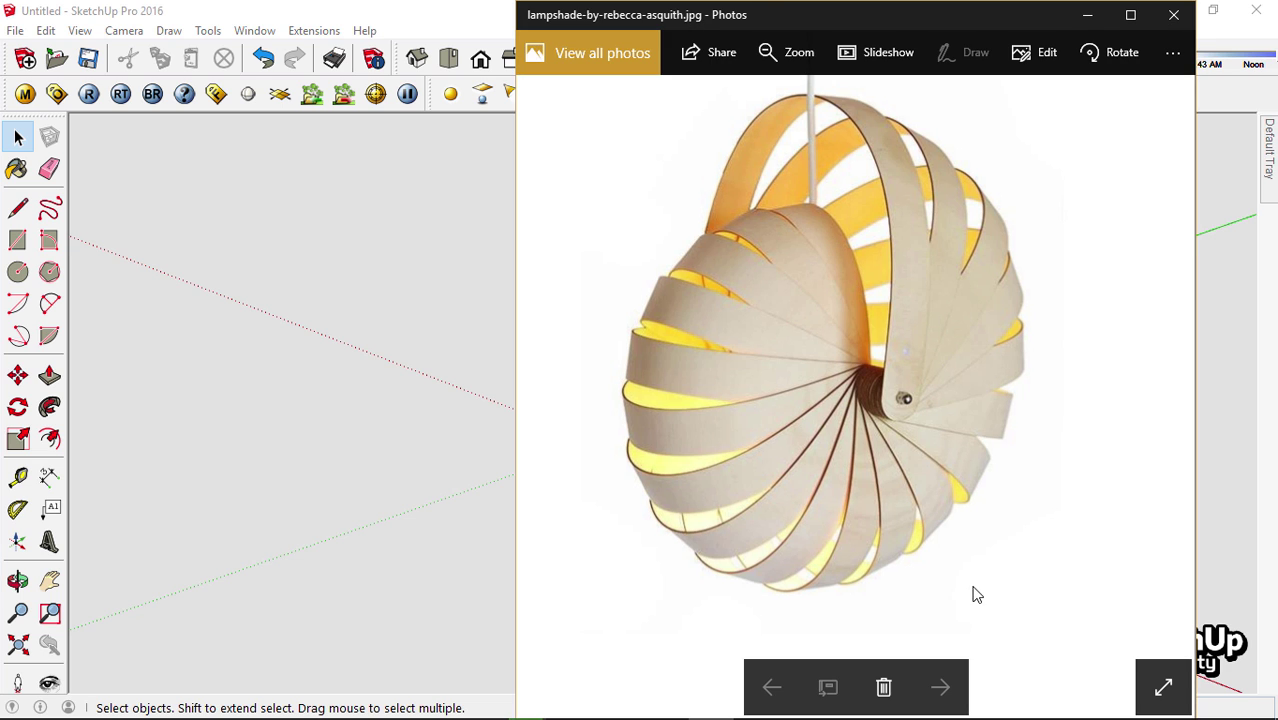
pyautogui.scroll(-1, 952, 358)
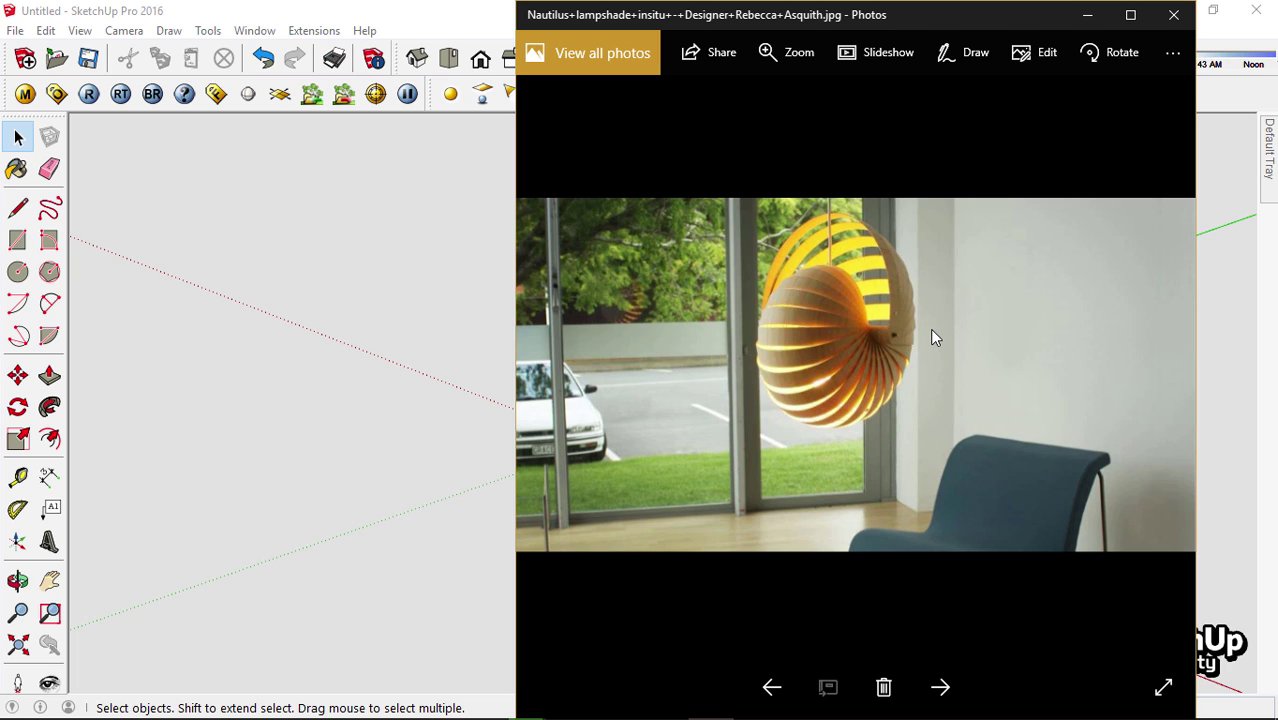
pyautogui.scroll(-1, 931, 333)
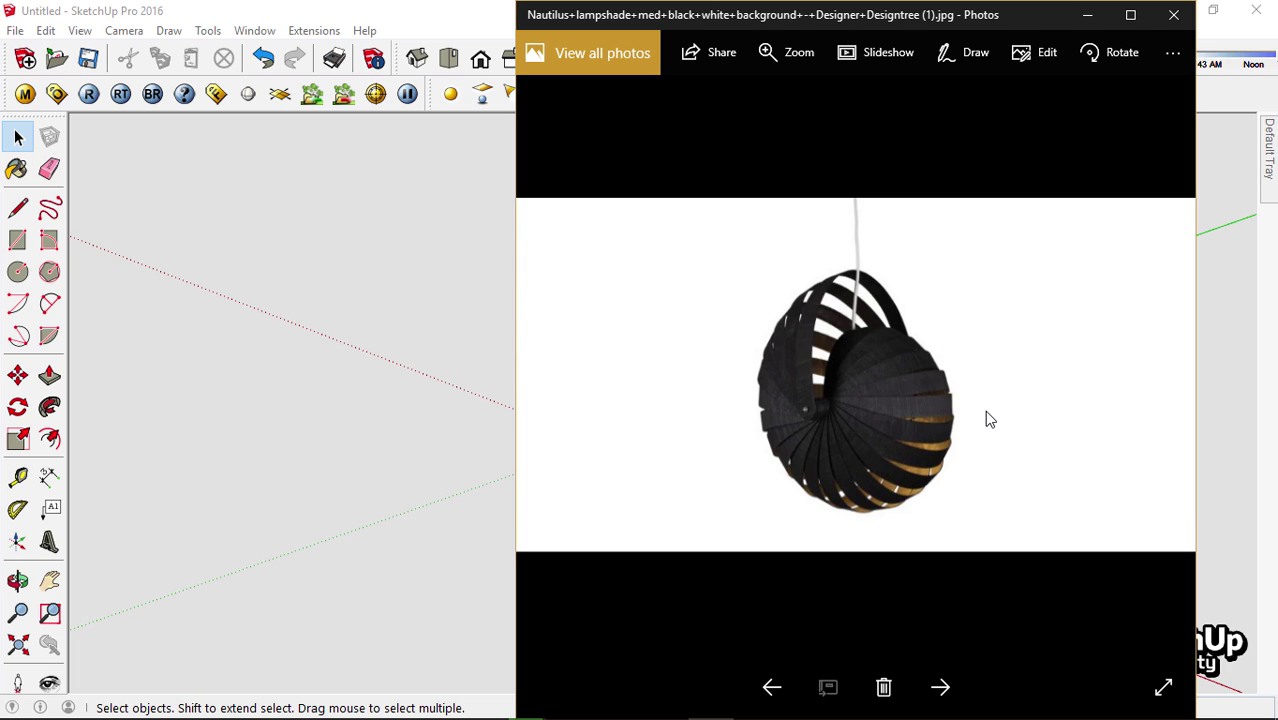
pyautogui.click(941, 688)
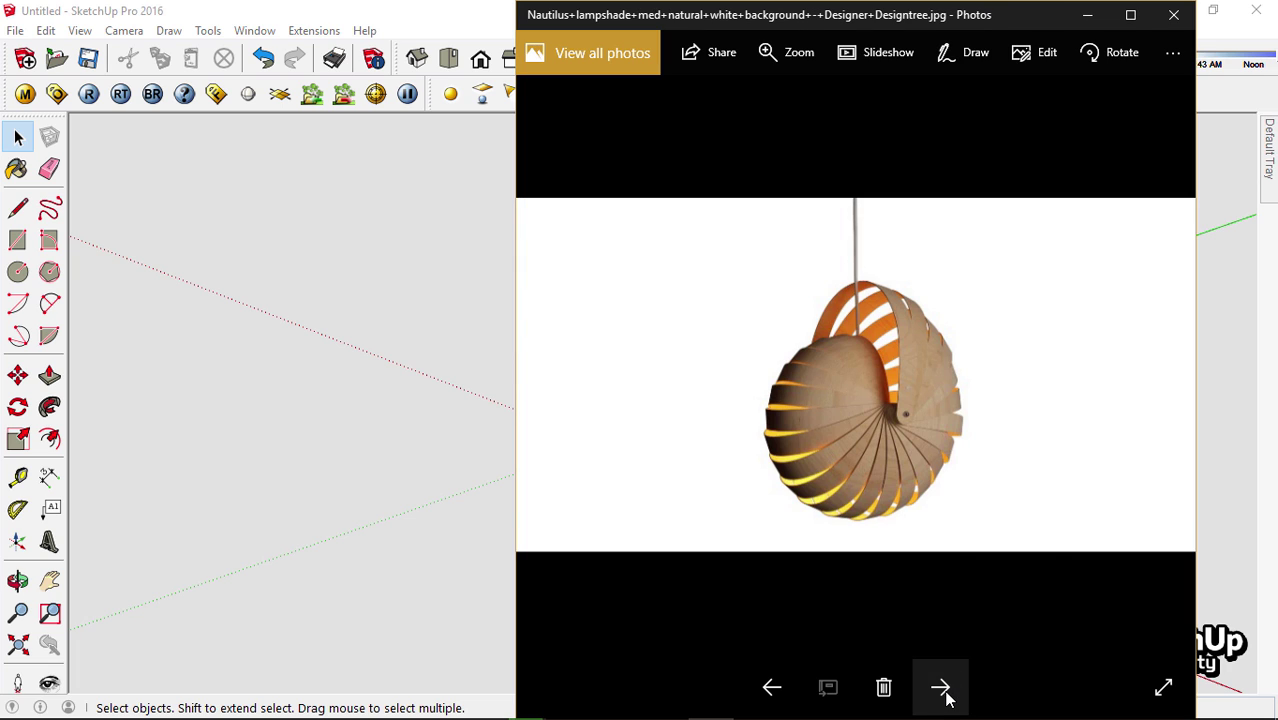
pyautogui.click(941, 688)
pyautogui.click(941, 688)
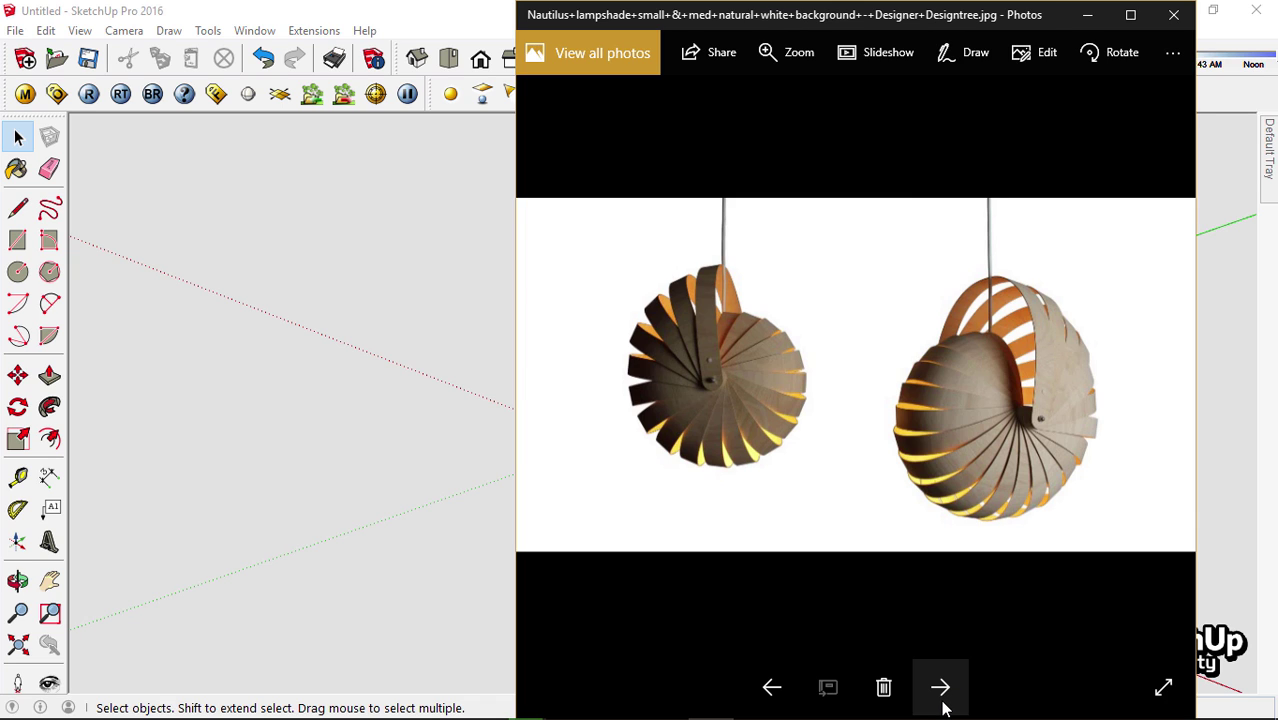
pyautogui.click(941, 688)
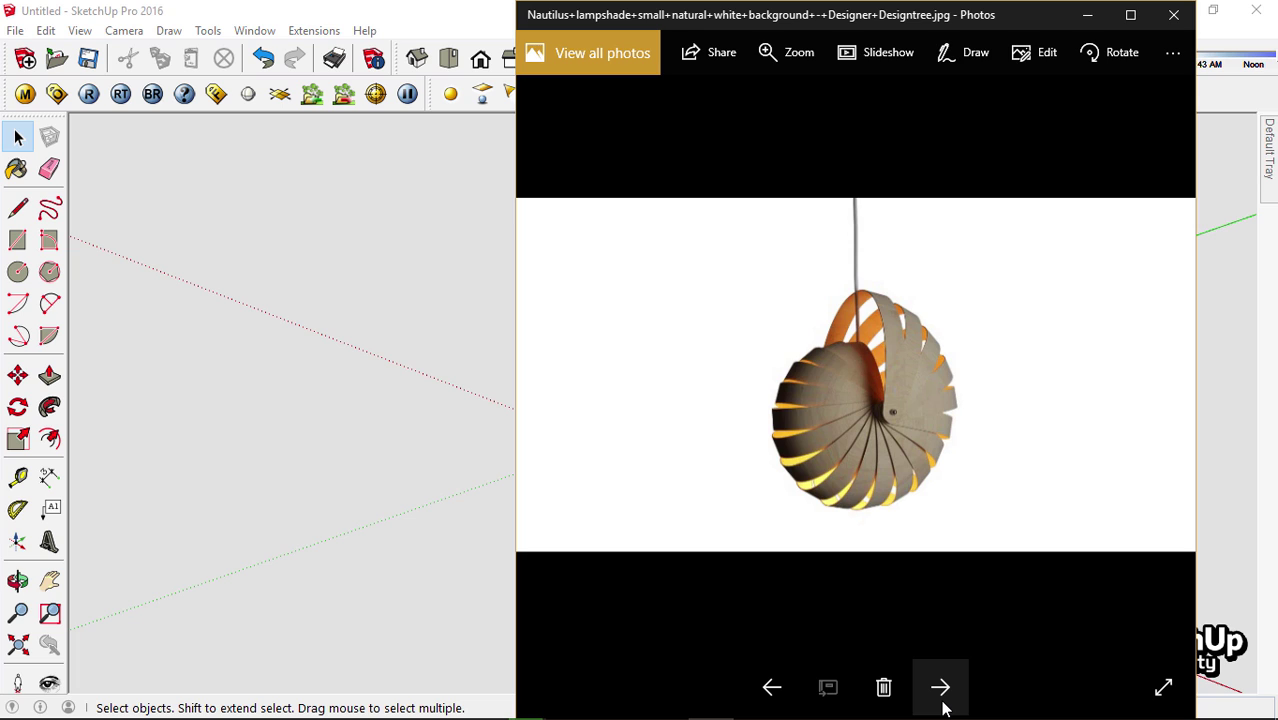
pyautogui.click(941, 688)
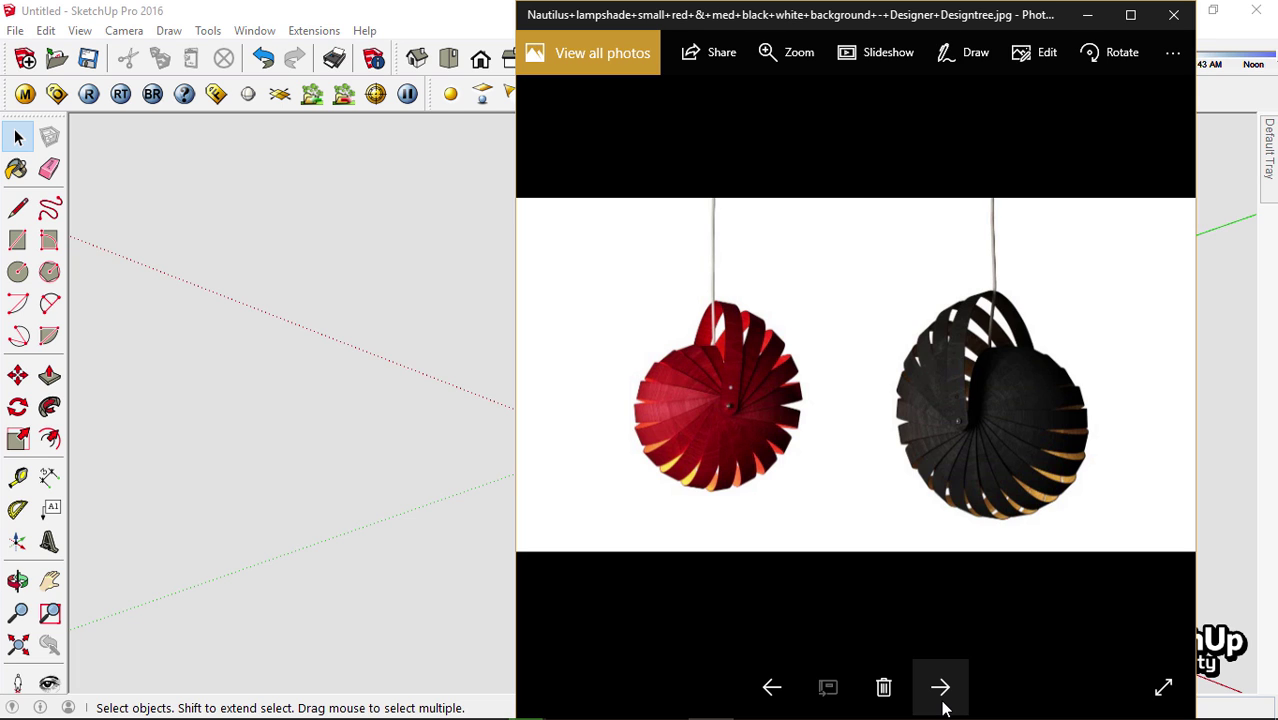
pyautogui.click(941, 688)
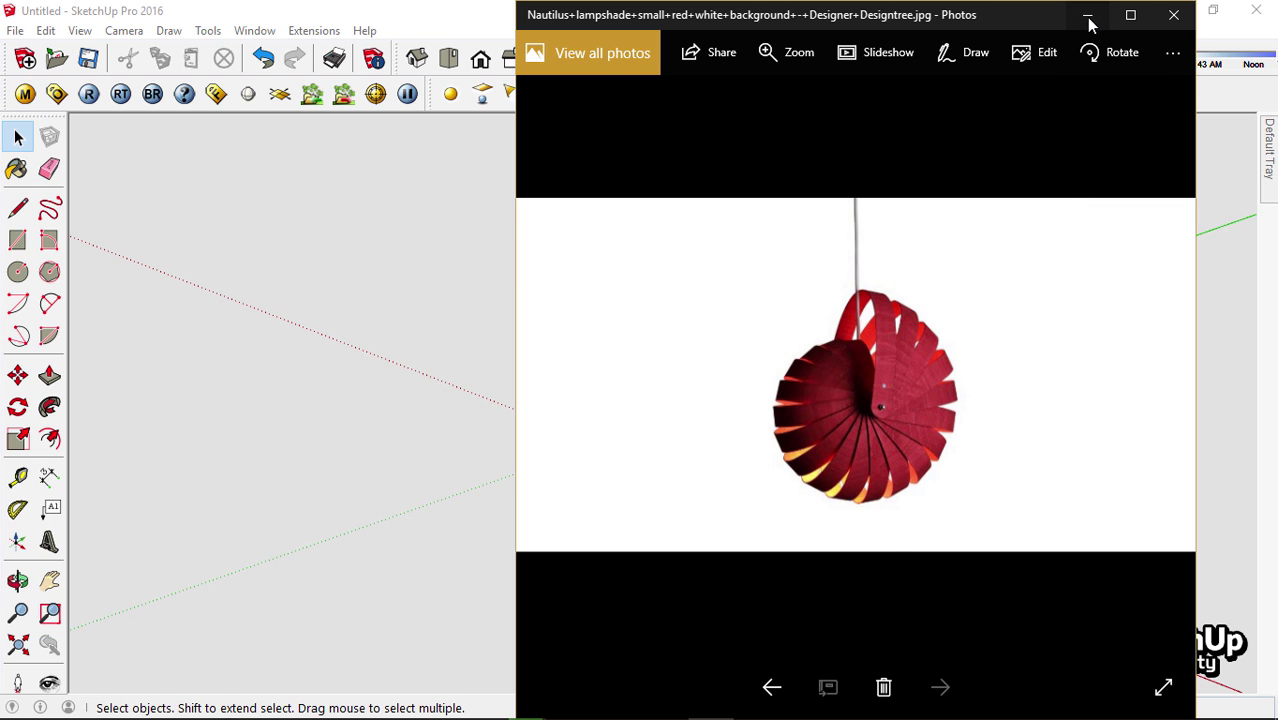
# Zoom in on the pivot bolt in the natural wood lampshade photo, then minimize Photos
pyautogui.click(771, 687)
pyautogui.scroll(2, 779, 699)
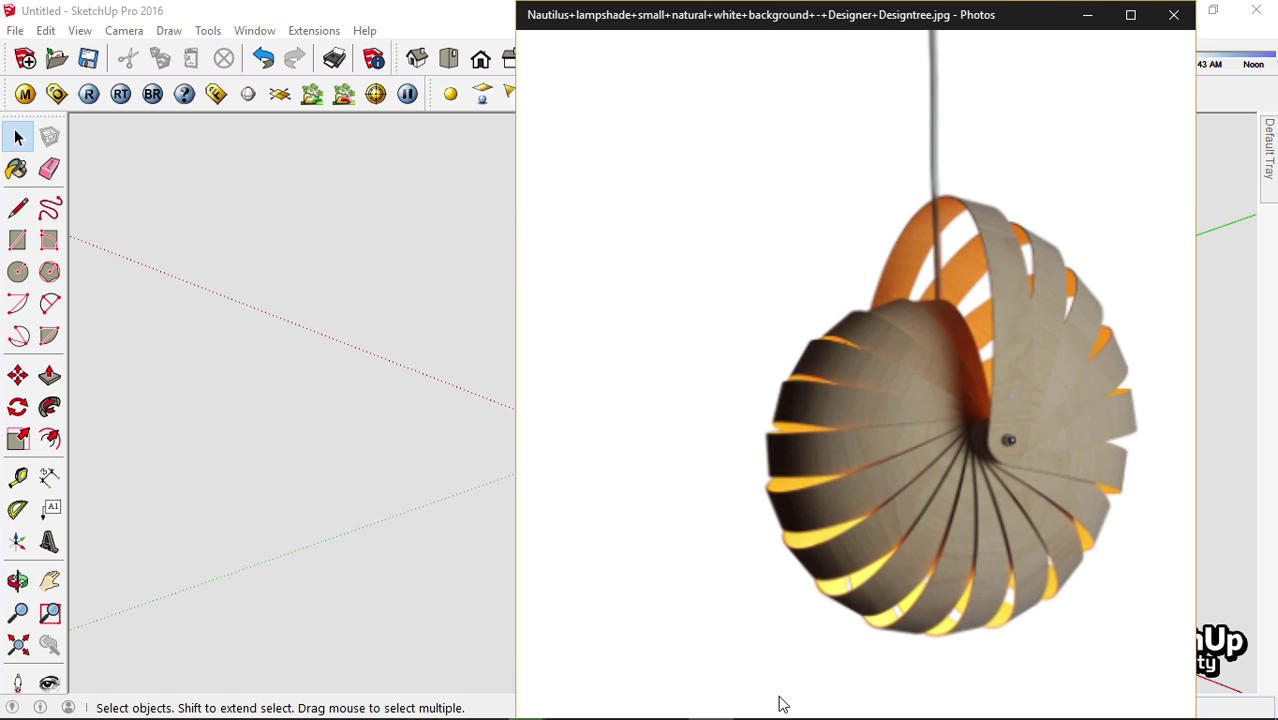
pyautogui.scroll(2, 957, 533)
pyautogui.moveTo(957, 533); pyautogui.dragTo(876, 494)
pyautogui.scroll(2, 1033, 154)
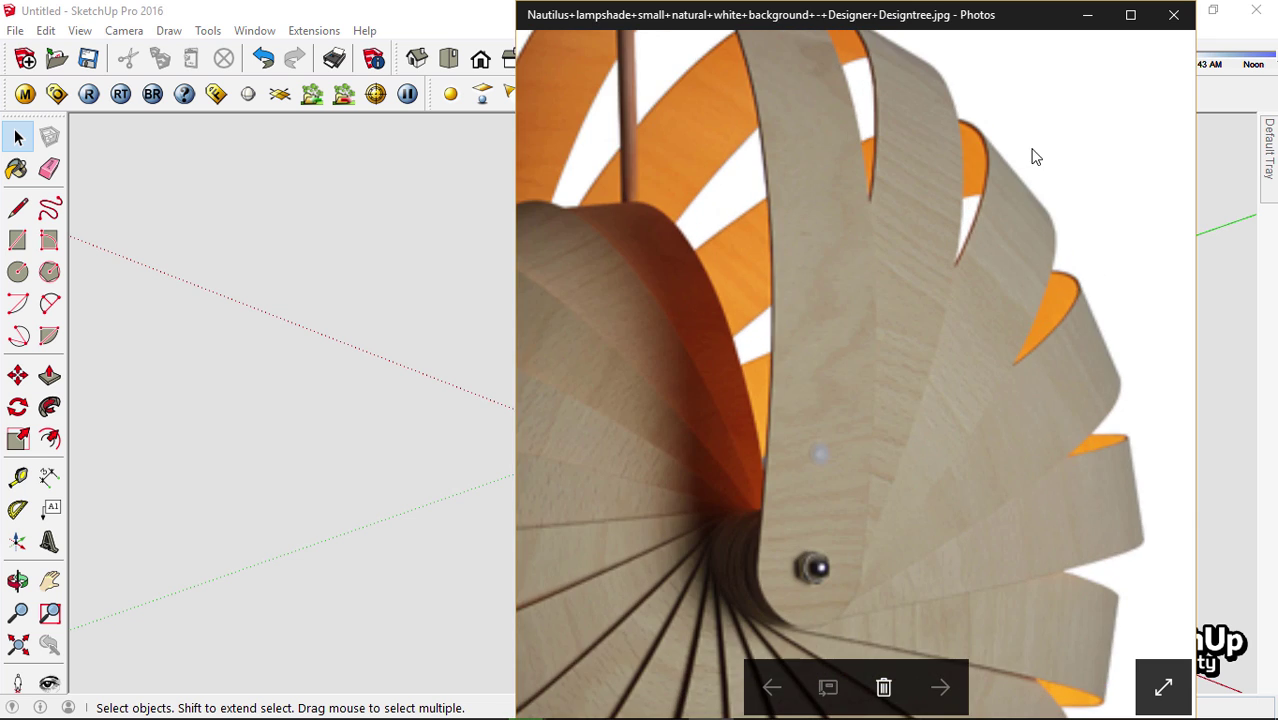
pyautogui.scroll(-2, 1004, 214)
pyautogui.scroll(-2, 1000, 207)
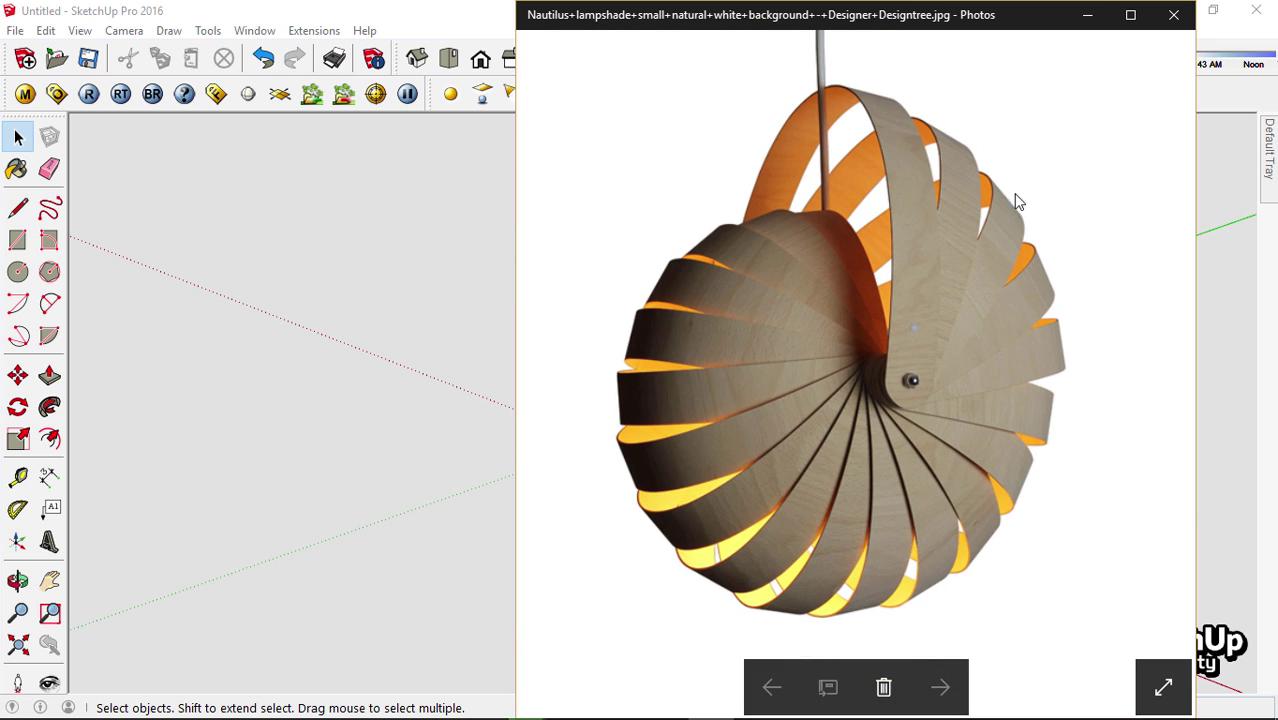
pyautogui.click(319, 299)
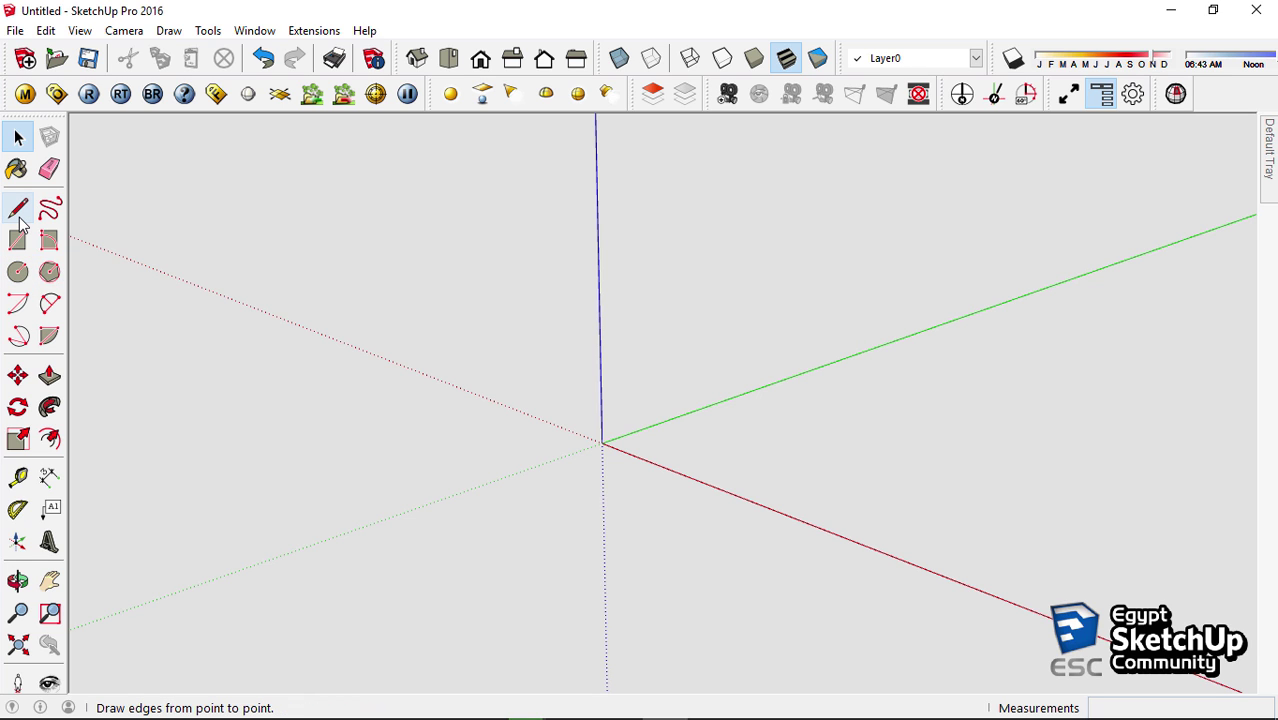
# Draw a circle of radius 1 centred at the origin and view it from above
pyautogui.click(18, 272)
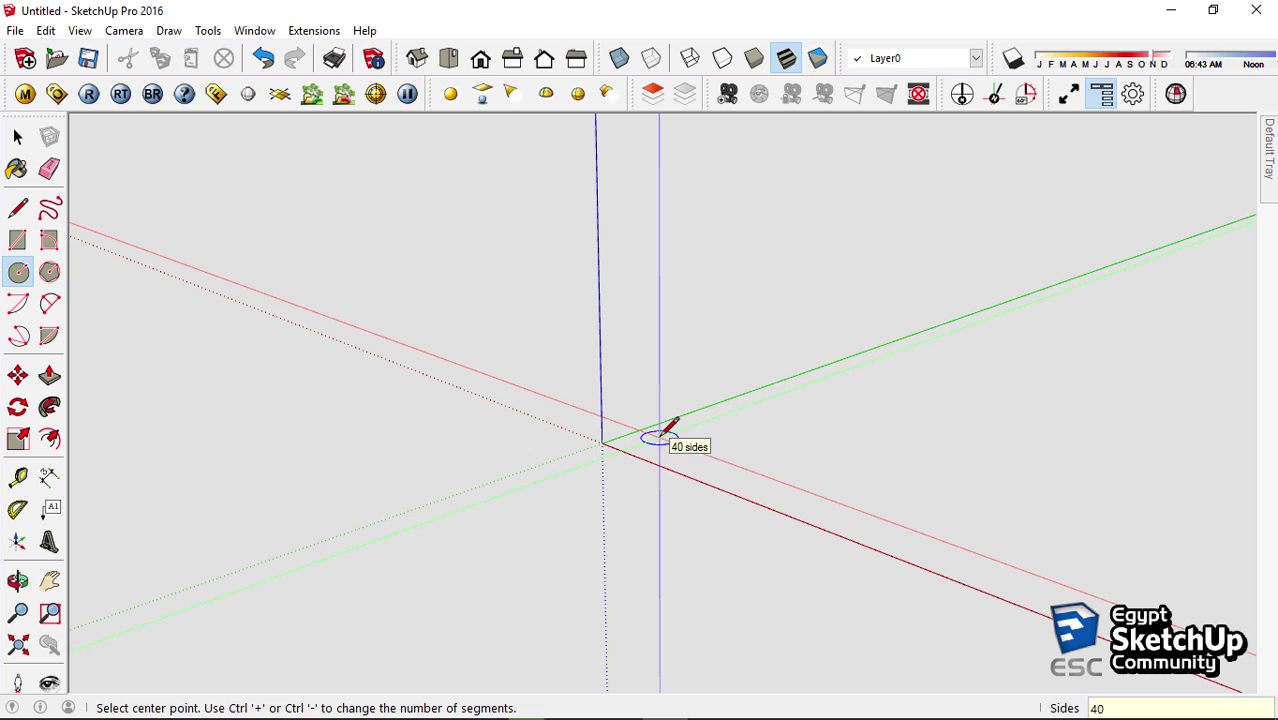
pyautogui.click(601, 443)
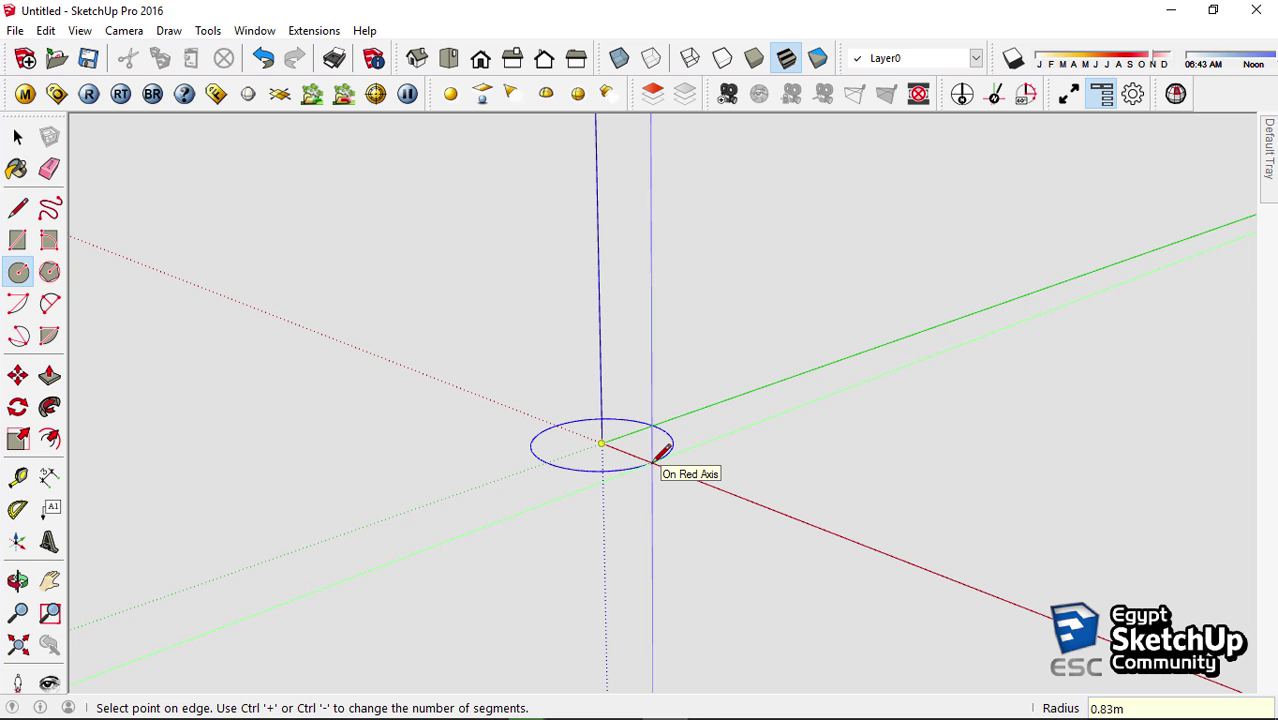
pyautogui.write('1')
pyautogui.press('Return')
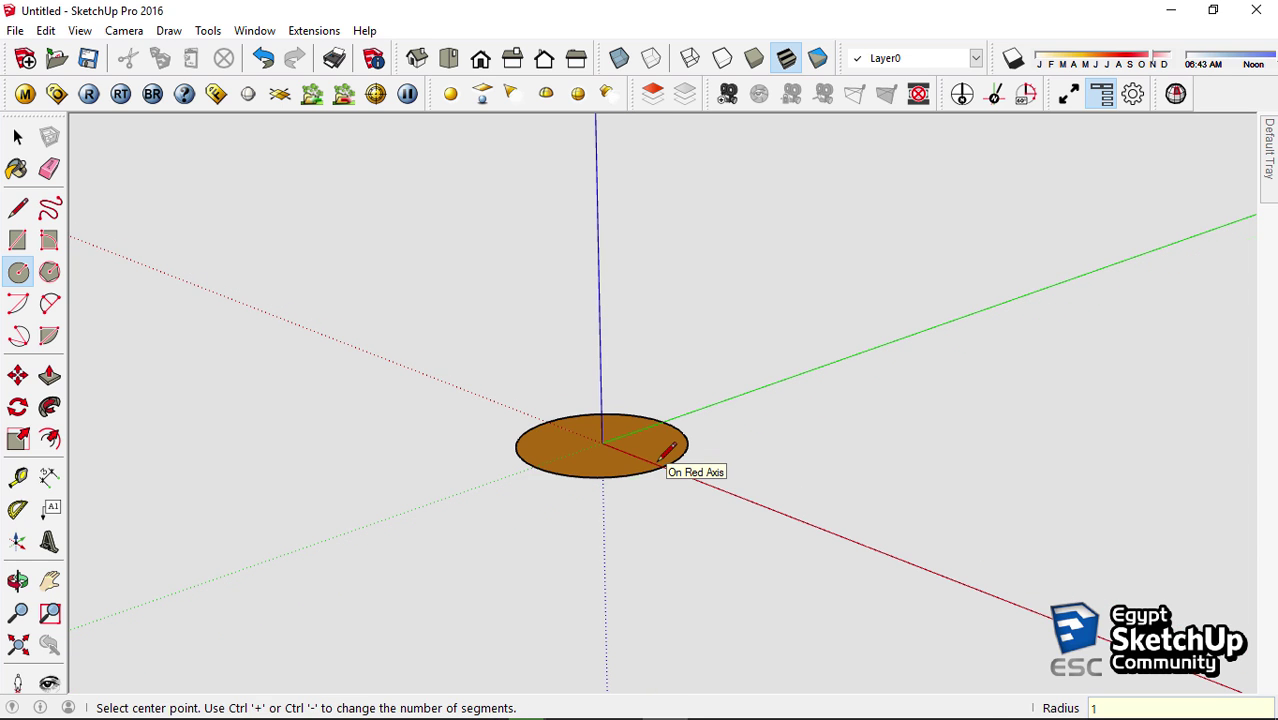
pyautogui.moveTo(677, 457); pyautogui.dragTo(825, 663, button='middle')
pyautogui.press('space')
pyautogui.scroll(3, 661, 474)
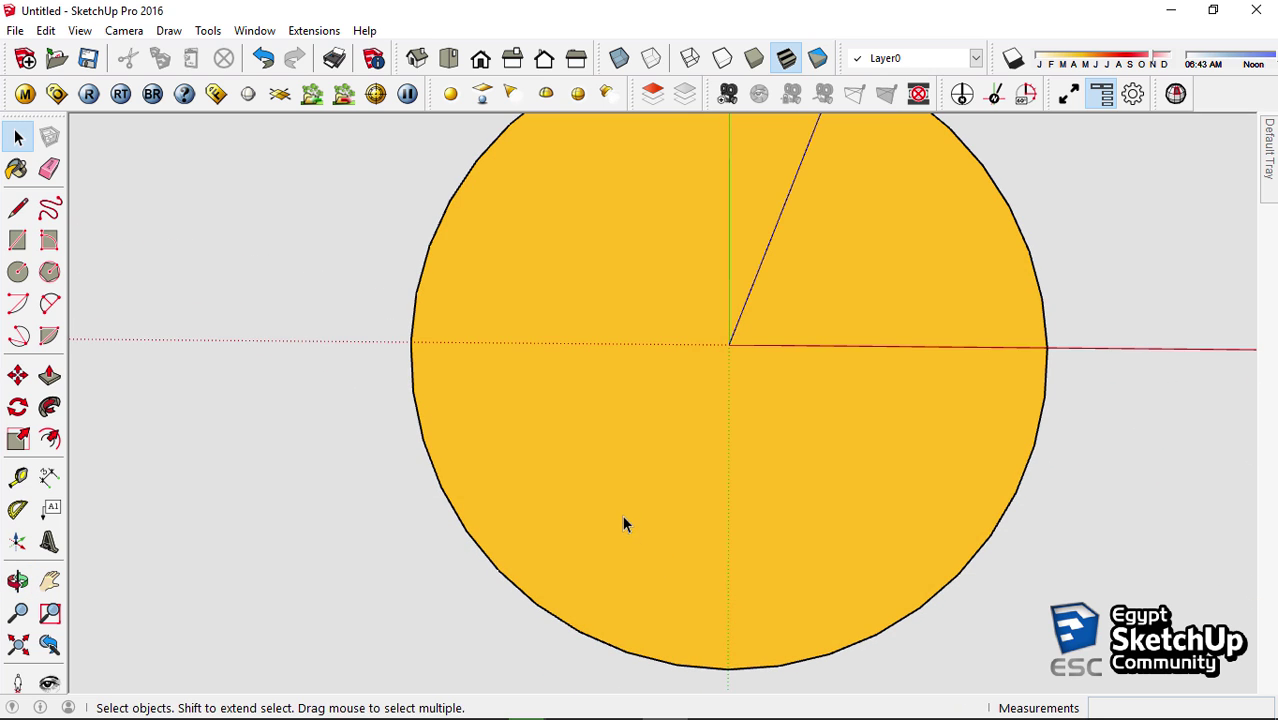
# Split the circle with a line through its centre and erase the lower half, leaving an arc
pyautogui.press('l')
pyautogui.click(730, 344)
pyautogui.click(1113, 348)
pyautogui.click(357, 342)
pyautogui.press('e')
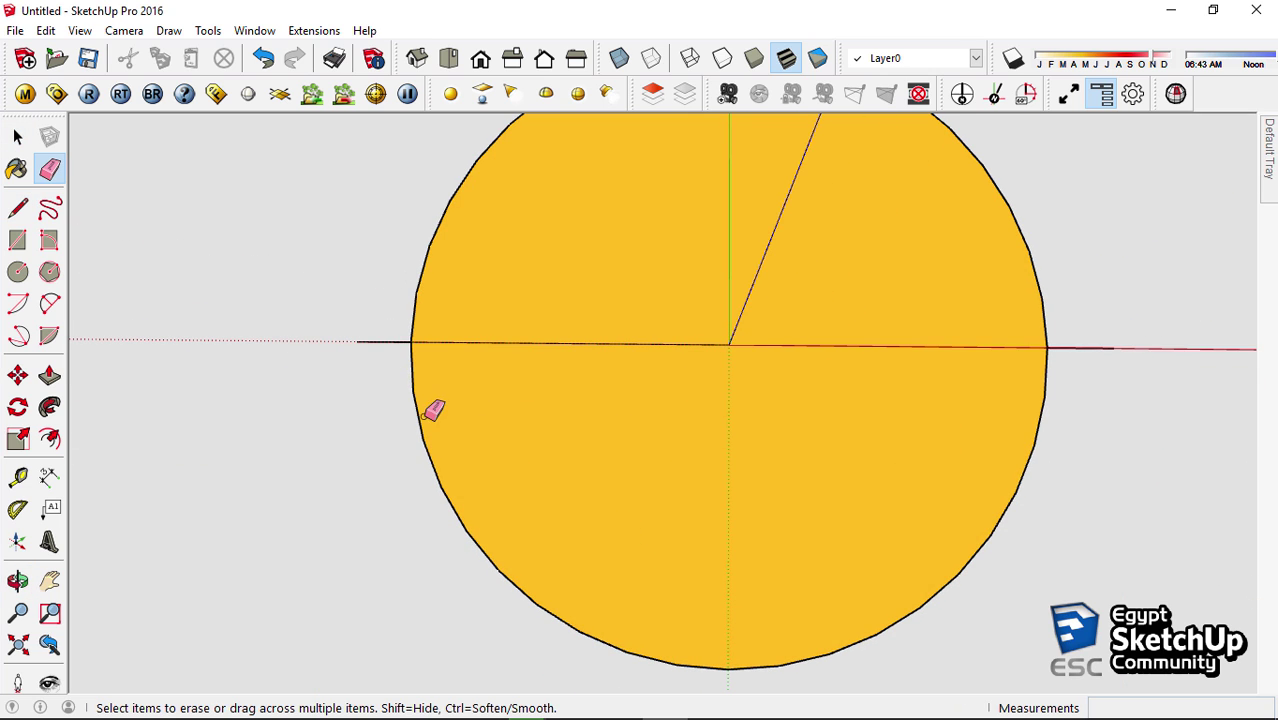
pyautogui.moveTo(425, 417); pyautogui.dragTo(372, 356)
pyautogui.moveTo(1075, 326); pyautogui.dragTo(833, 357)
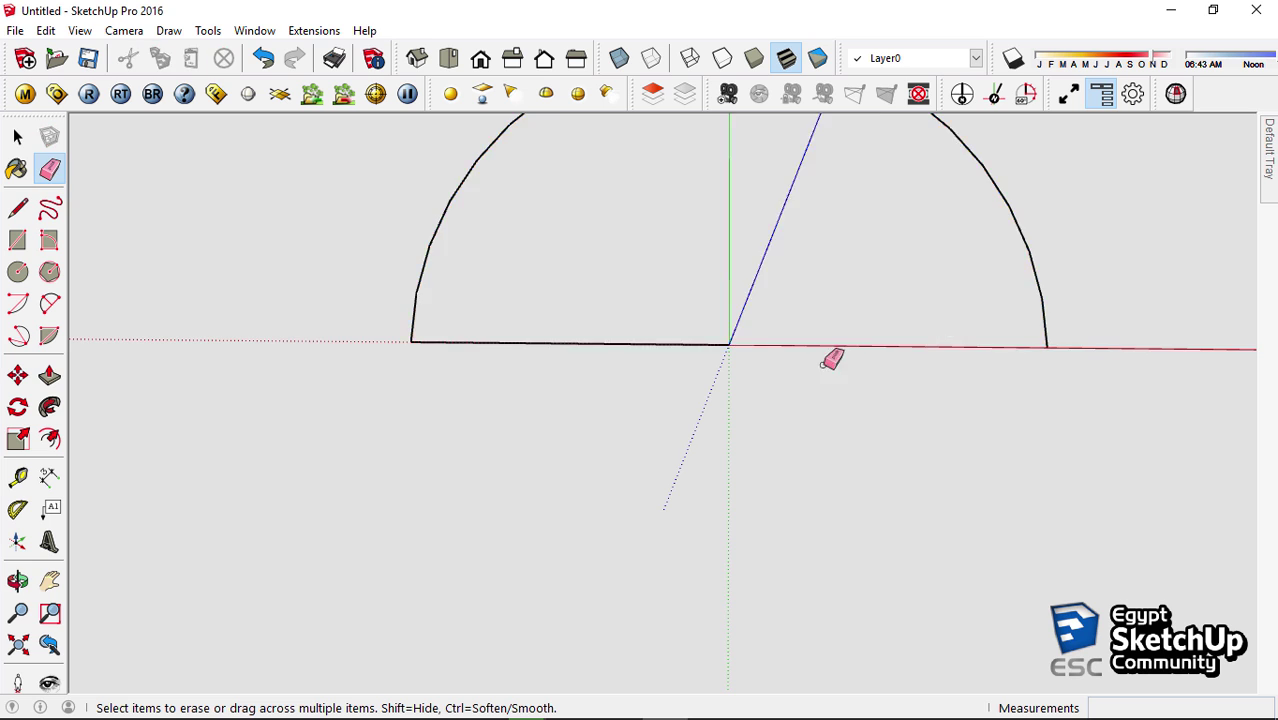
pyautogui.moveTo(833, 357)
pyautogui.mouseDown(button='middle')
pyautogui.moveTo(457, 348)
pyautogui.moveTo(511, 330)
pyautogui.mouseUp(button='middle')
# Draw a straight leg down from the arc's right end and copy it to the left end
pyautogui.press('l')
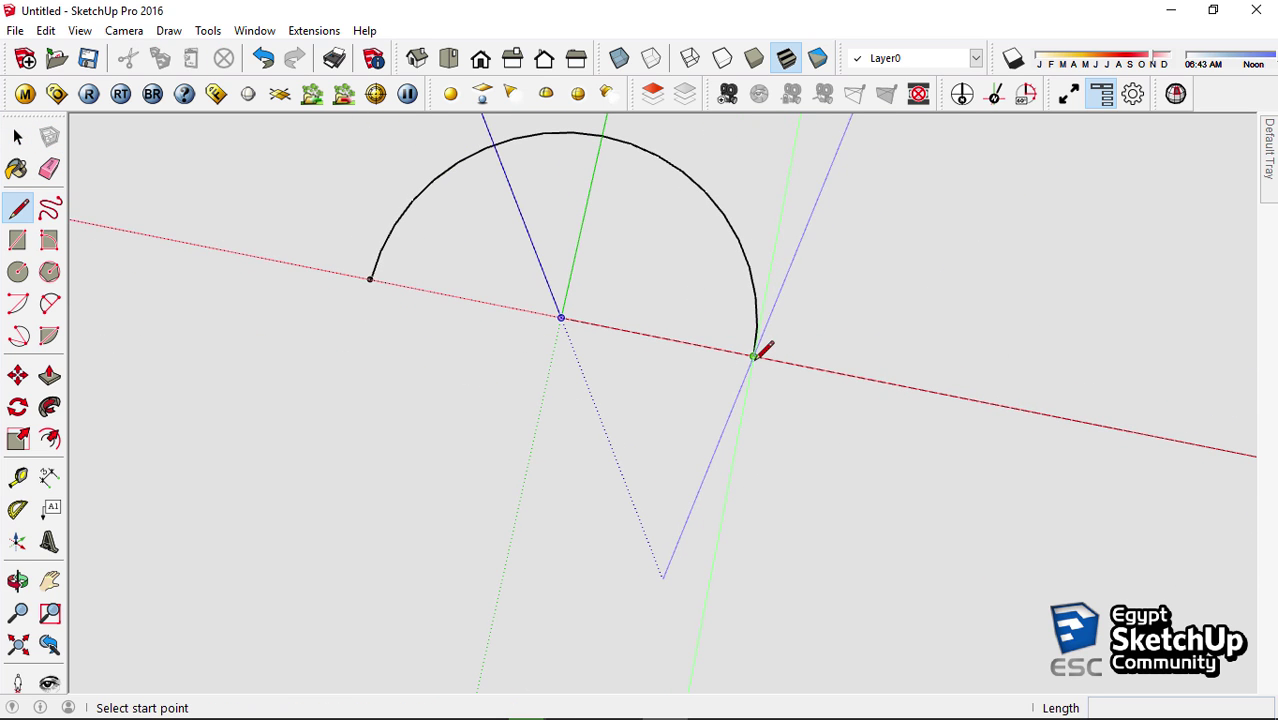
pyautogui.click(753, 356)
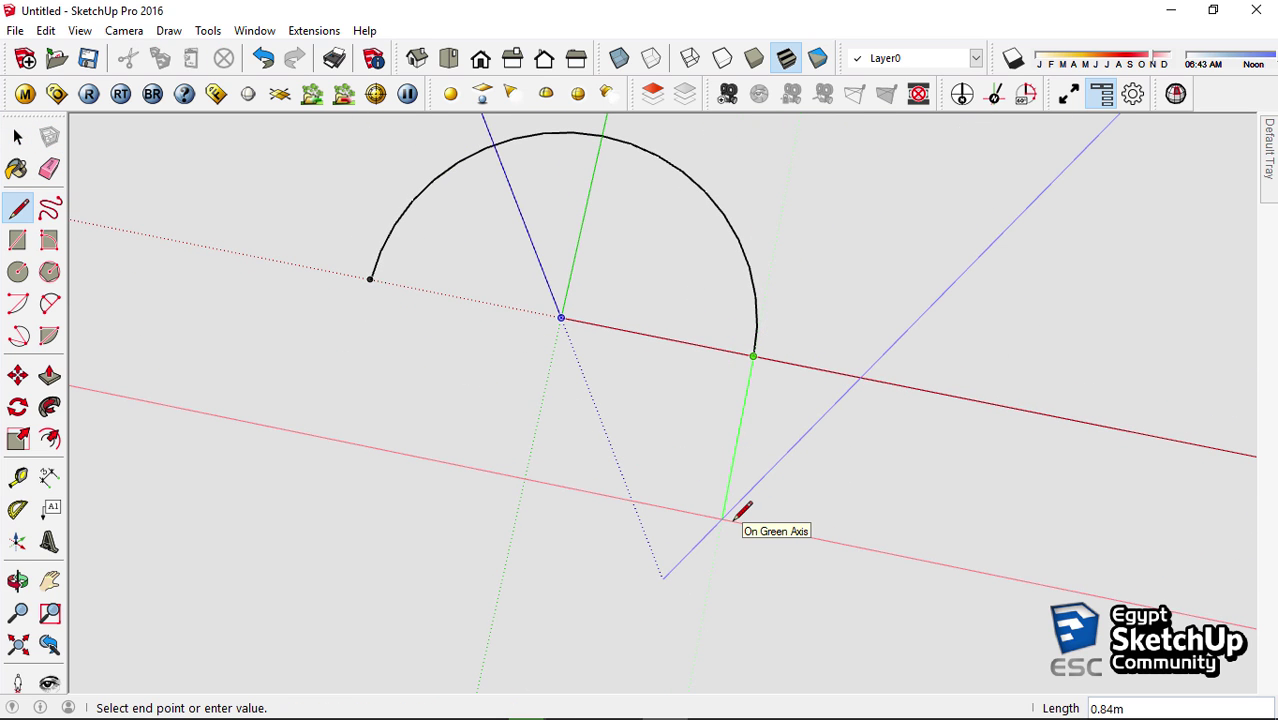
pyautogui.click(716, 548)
pyautogui.press('space')
pyautogui.click(730, 480)
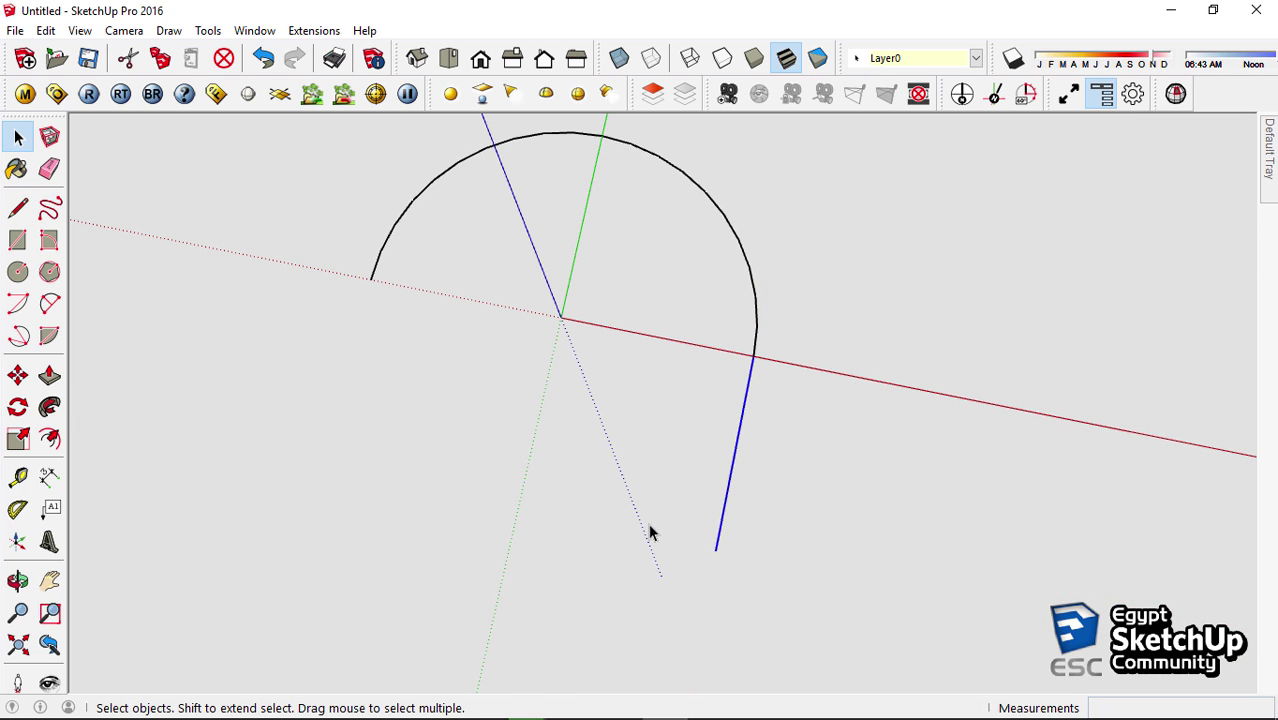
pyautogui.press('m')
pyautogui.click(753, 356)
pyautogui.press('ctrl')
pyautogui.click(372, 279)
pyautogui.press('space')
# Select the whole arc-and-legs profile and orbit to view it from another angle
pyautogui.moveTo(864, 226); pyautogui.dragTo(297, 434)
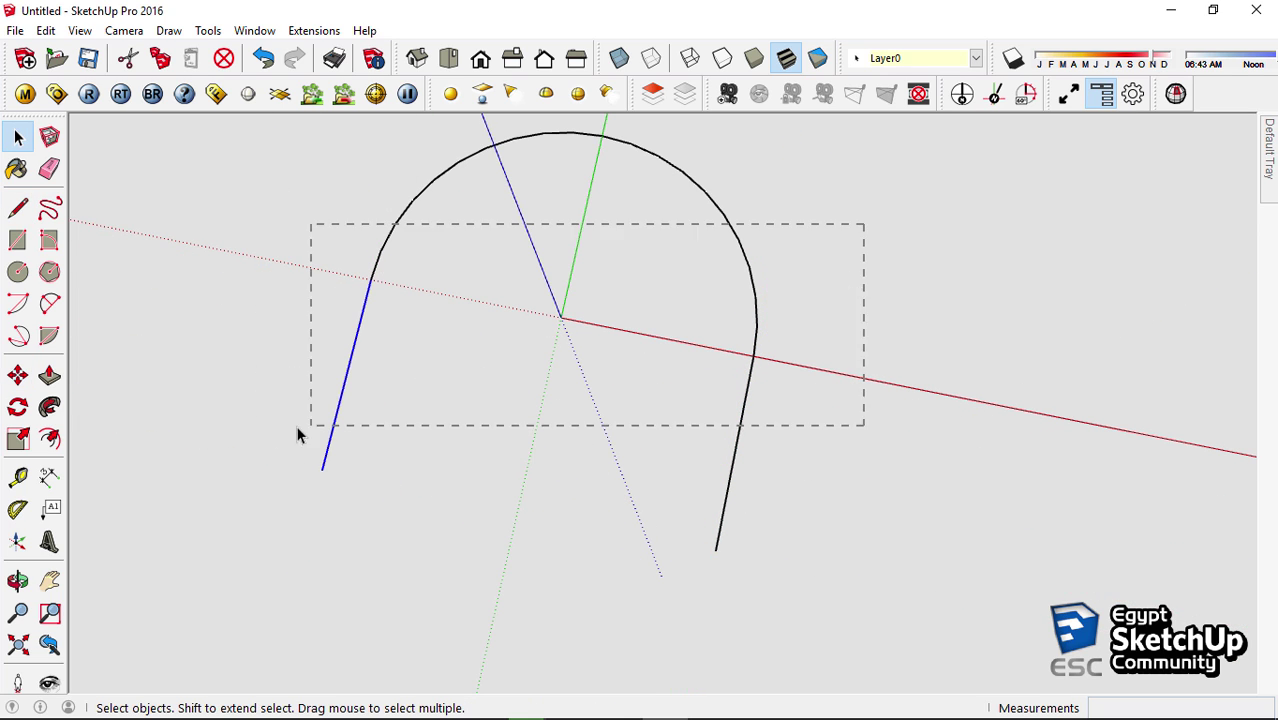
pyautogui.click(251, 434)
pyautogui.tripleClick(357, 341)
pyautogui.moveTo(357, 341)
pyautogui.mouseDown(button='middle')
pyautogui.moveTo(376, 456)
pyautogui.moveTo(143, 177)
pyautogui.mouseUp(button='middle')
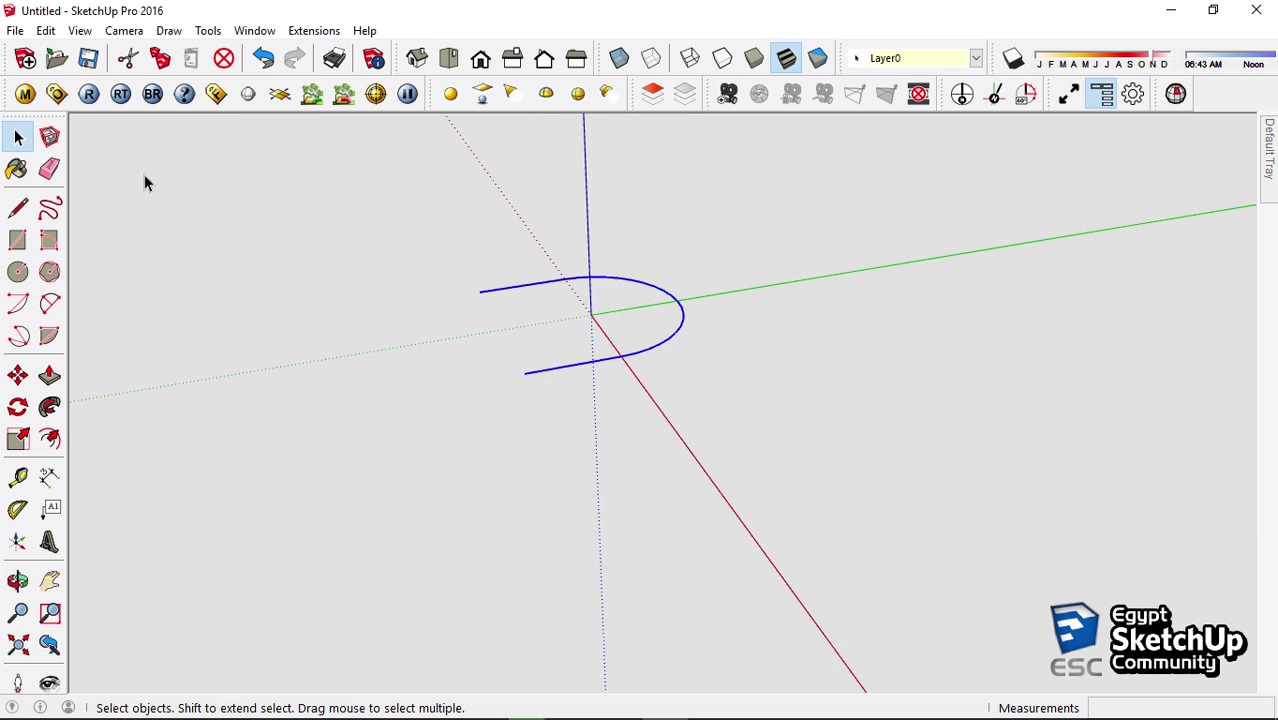
# Offset the U-shaped arch inward by about 0.55 m to create a nested inner arch
pyautogui.moveTo(90, 330)
pyautogui.mouseDown(button='middle')
pyautogui.moveTo(902, 578)
pyautogui.moveTo(333, 432)
pyautogui.mouseUp(button='middle')
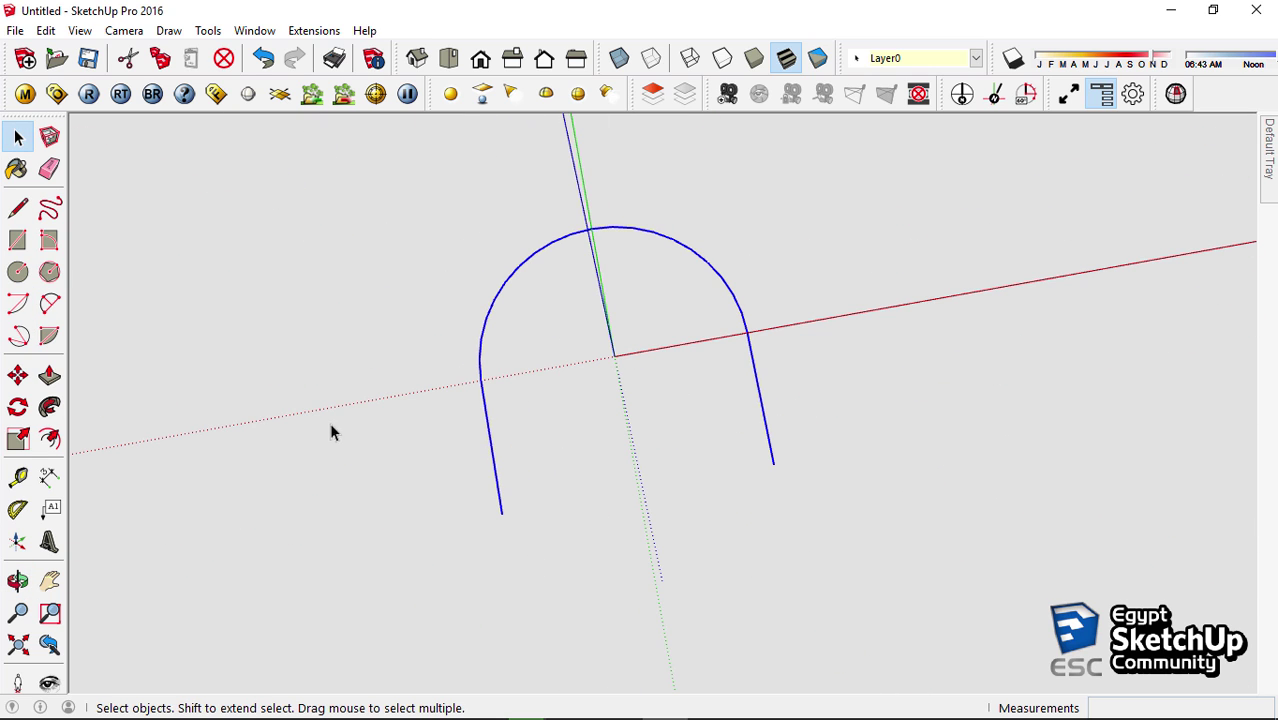
pyautogui.click(50, 438)
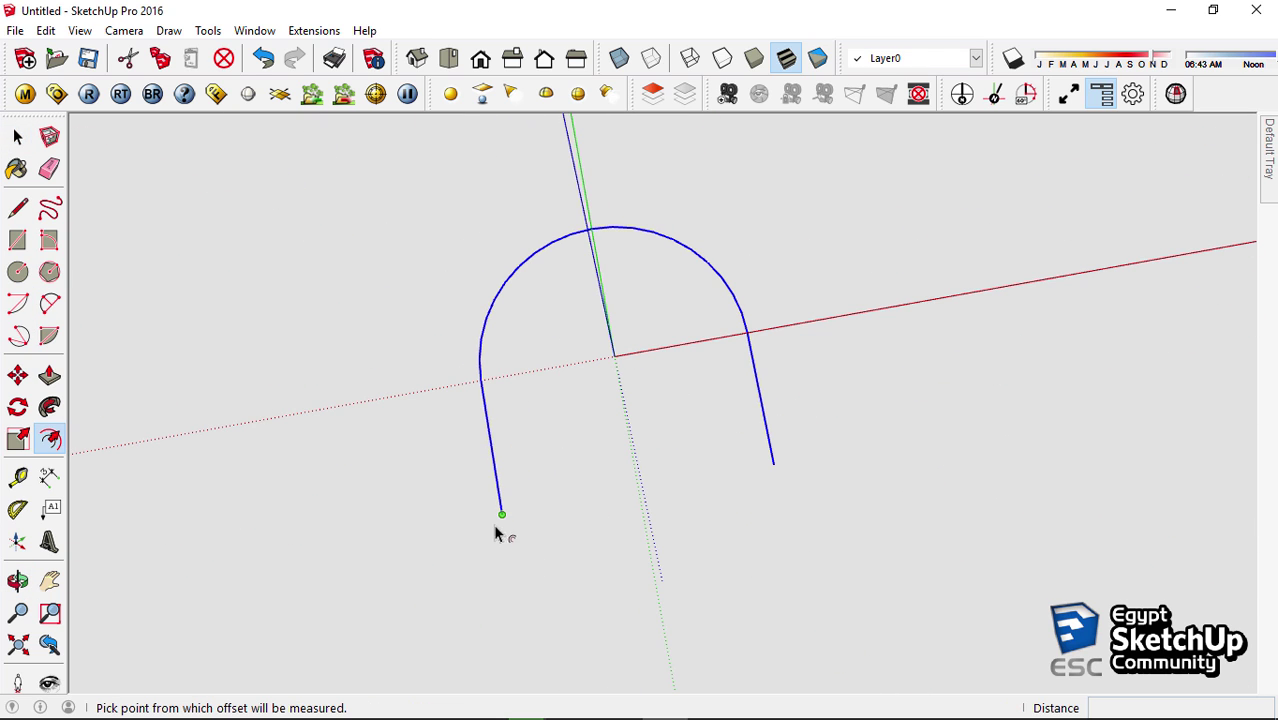
pyautogui.click(508, 522)
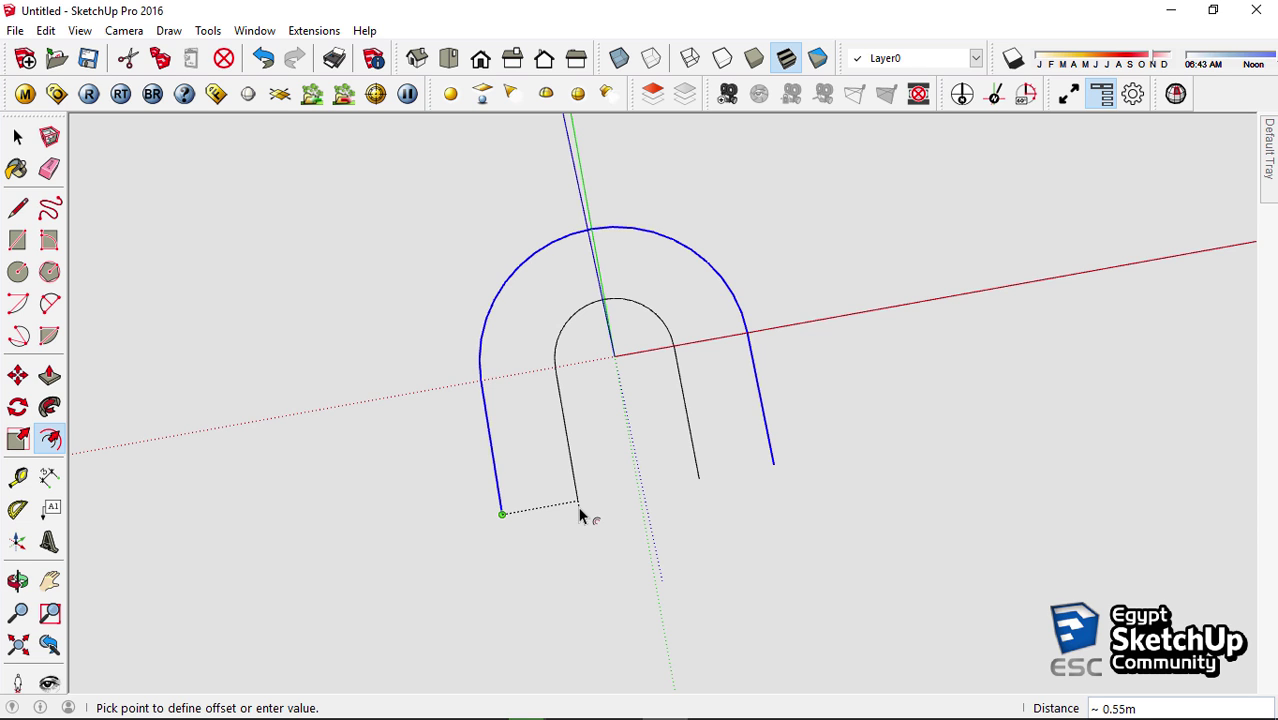
pyautogui.moveTo(580, 515); pyautogui.dragTo(465, 420, button='middle')
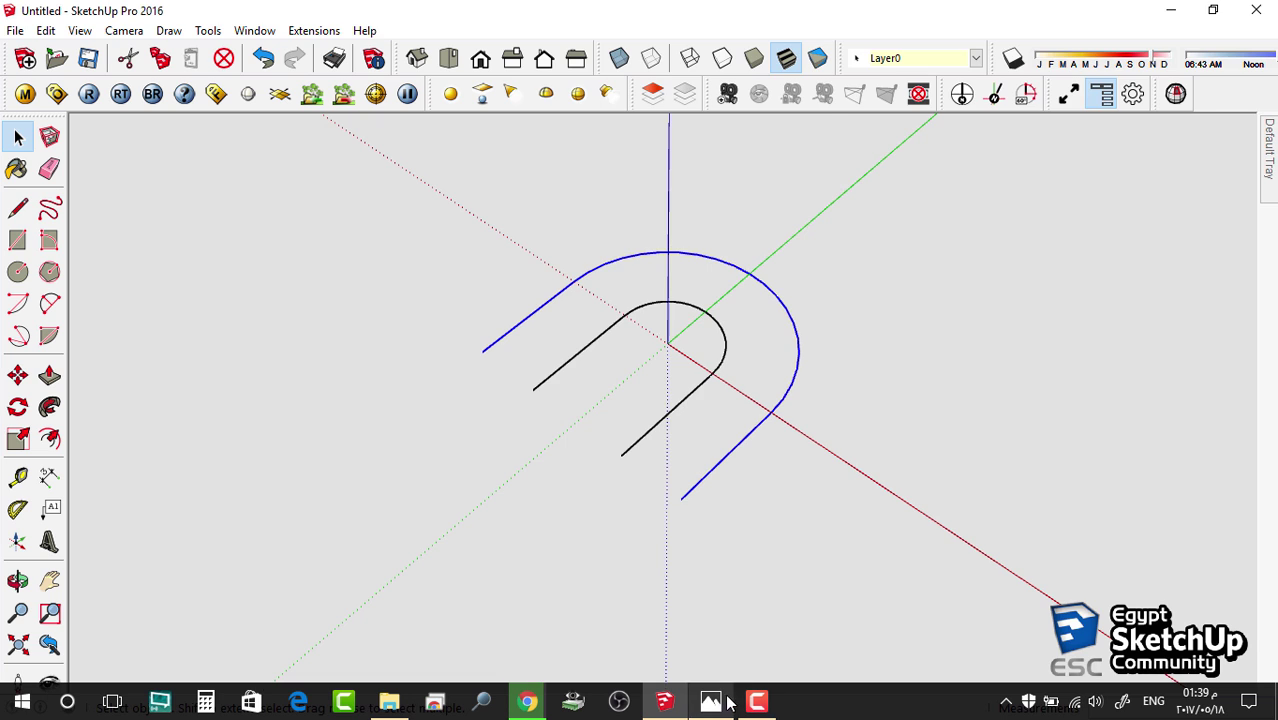
# Check the lampshade reference photo, then return and view the arches from straight above
pyautogui.click(711, 700)
pyautogui.moveTo(850, 195)
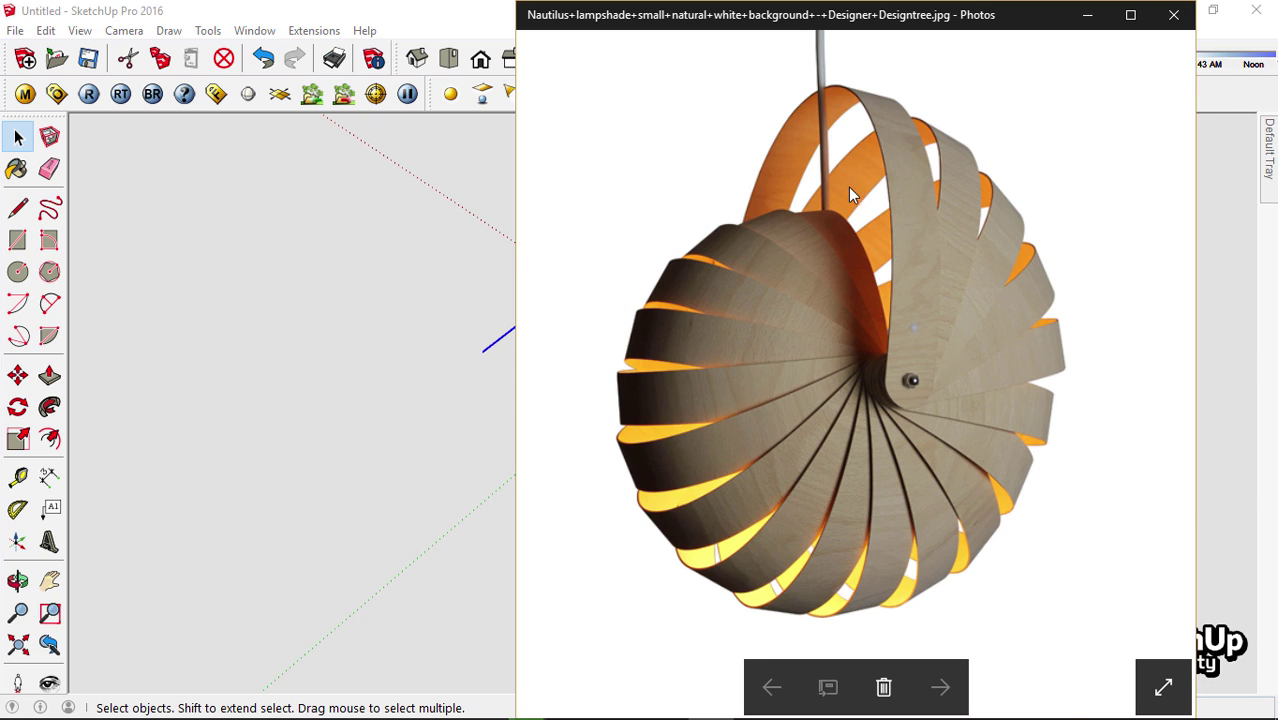
pyautogui.click(377, 351)
pyautogui.moveTo(377, 351); pyautogui.dragTo(742, 613, button='middle')
# Select and delete the inner arch
pyautogui.click(731, 455)
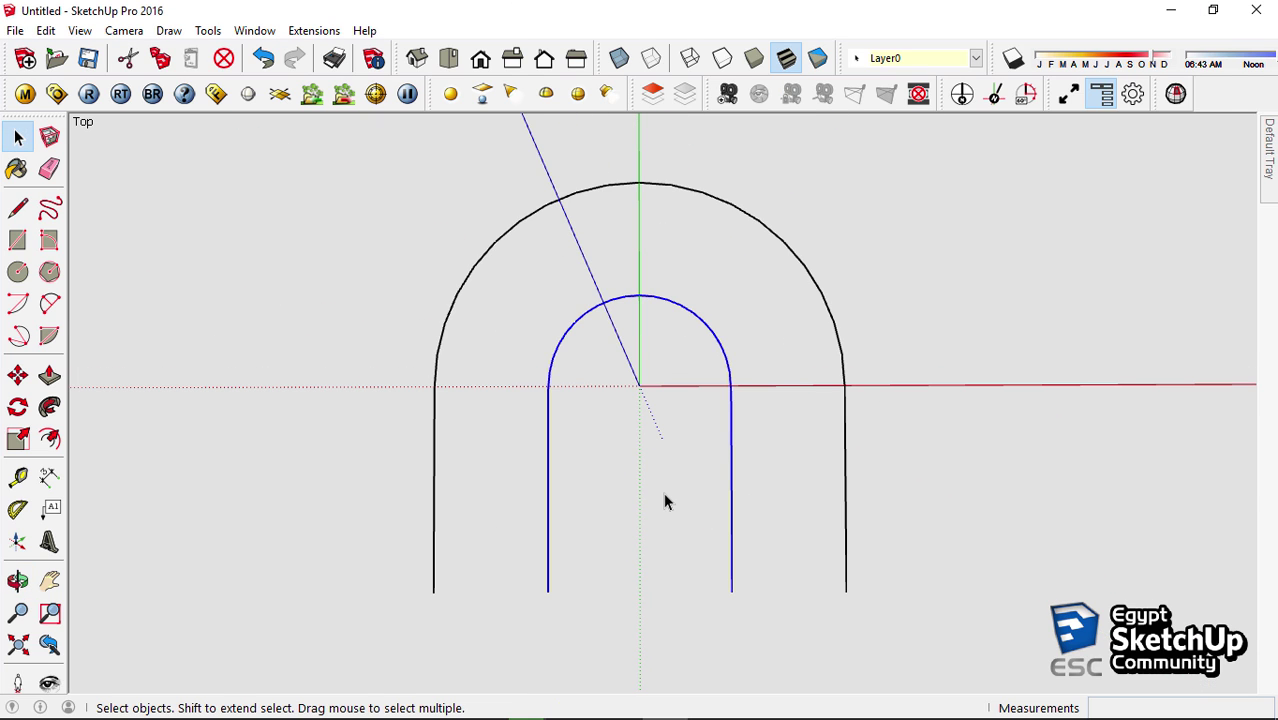
pyautogui.moveTo(615, 540)
pyautogui.mouseDown(button='middle')
pyautogui.moveTo(493, 408)
pyautogui.moveTo(476, 349)
pyautogui.mouseUp(button='middle')
pyautogui.press('Delete')
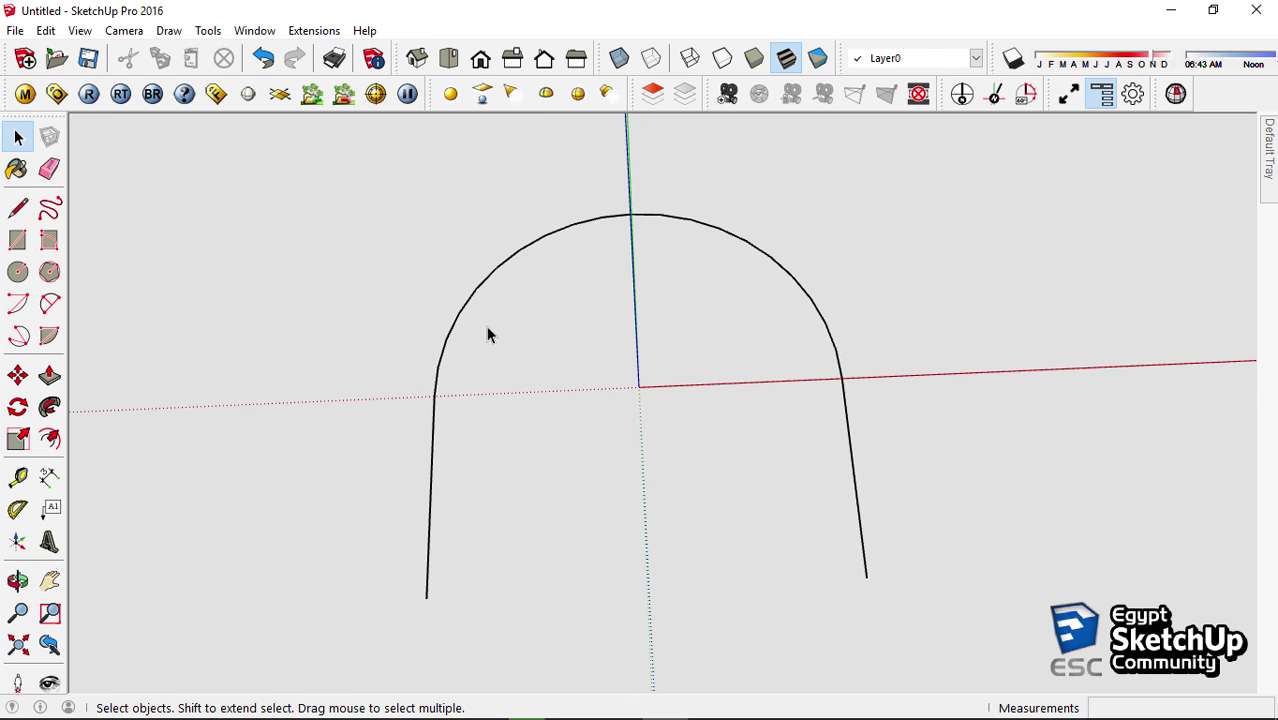
# Rotate the remaining outer arch 75° so it stands upright
pyautogui.hotkey('ctrl', 'a')
pyautogui.click(18, 407)
pyautogui.moveTo(371, 428); pyautogui.dragTo(394, 322, button='middle')
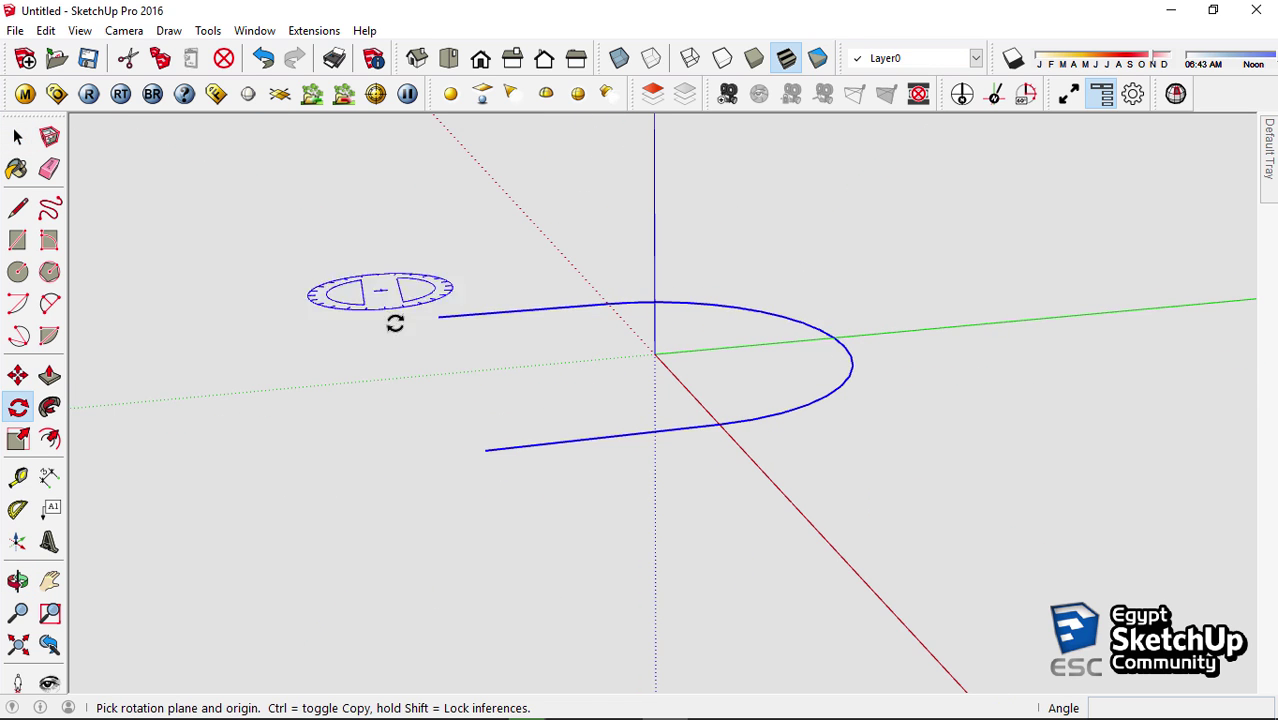
pyautogui.moveTo(410, 145); pyautogui.dragTo(419, 248, button='middle')
pyautogui.click(448, 348)
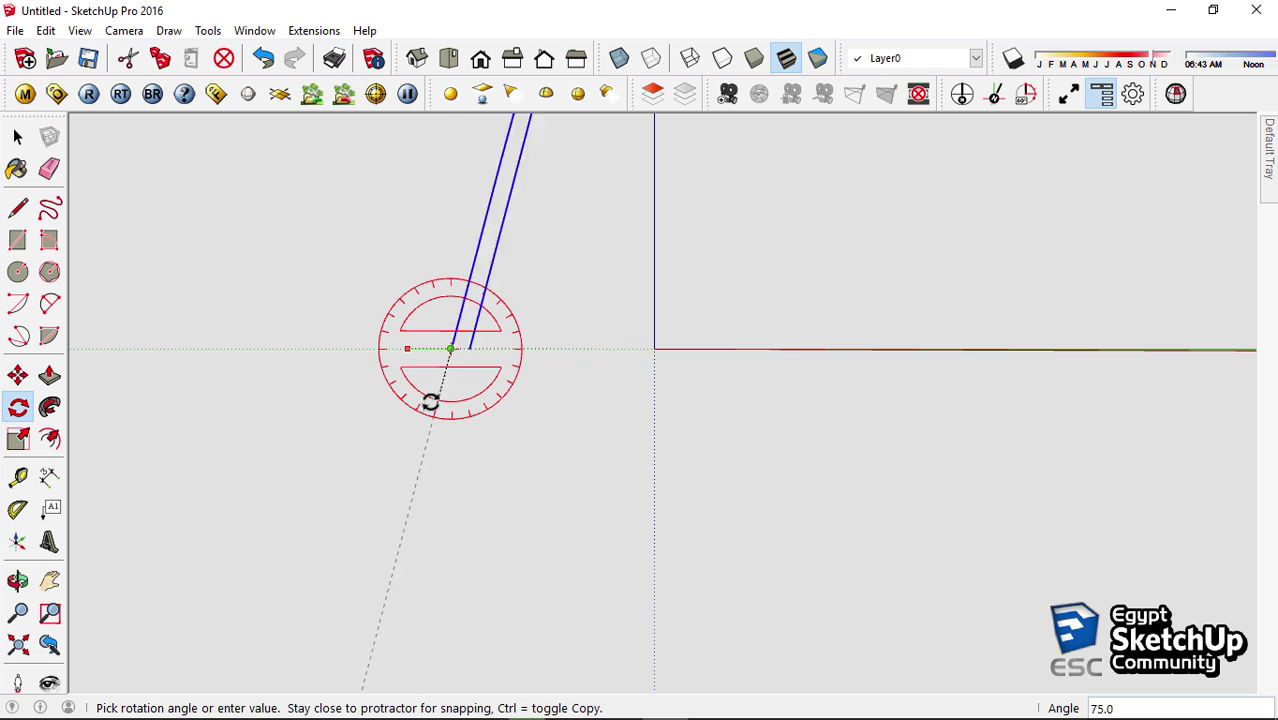
pyautogui.click(428, 399)
pyautogui.press('space')
pyautogui.moveTo(428, 399)
pyautogui.mouseDown(button='middle')
pyautogui.moveTo(441, 400)
pyautogui.moveTo(493, 517)
pyautogui.mouseUp(button='middle')
# Move the upright arch 0.27 m so its feet rest on the red axis
pyautogui.press('m')
pyautogui.click(535, 543)
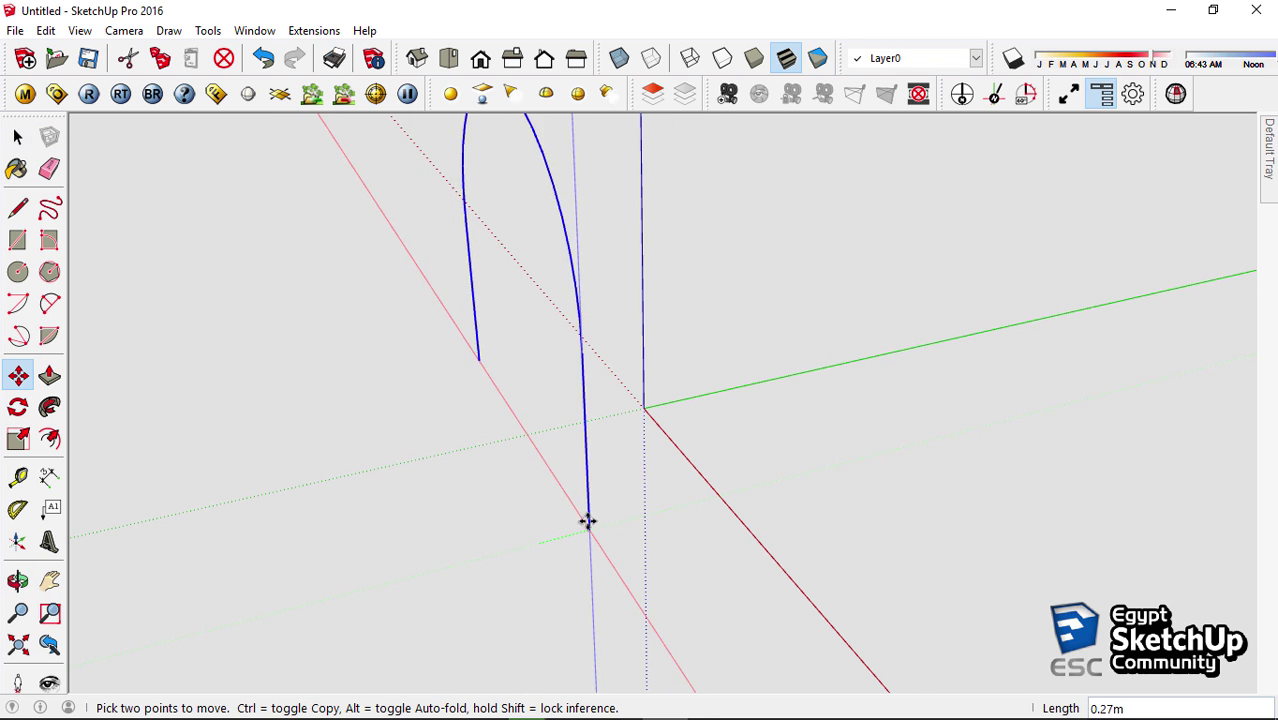
pyautogui.click(647, 407)
pyautogui.moveTo(647, 407); pyautogui.dragTo(300, 480, button='middle')
pyautogui.press('space')
# Offset the arch outline by 0.03 m to create the first nested arch
pyautogui.click(50, 439)
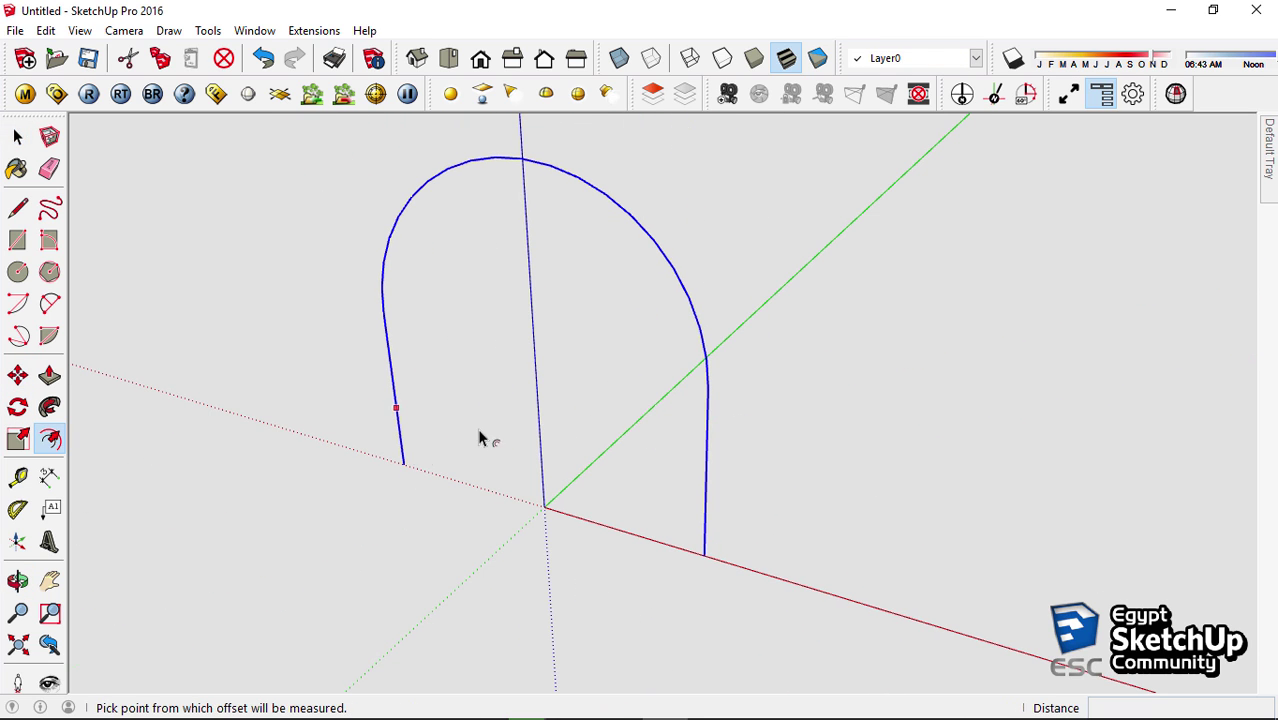
pyautogui.click(397, 467)
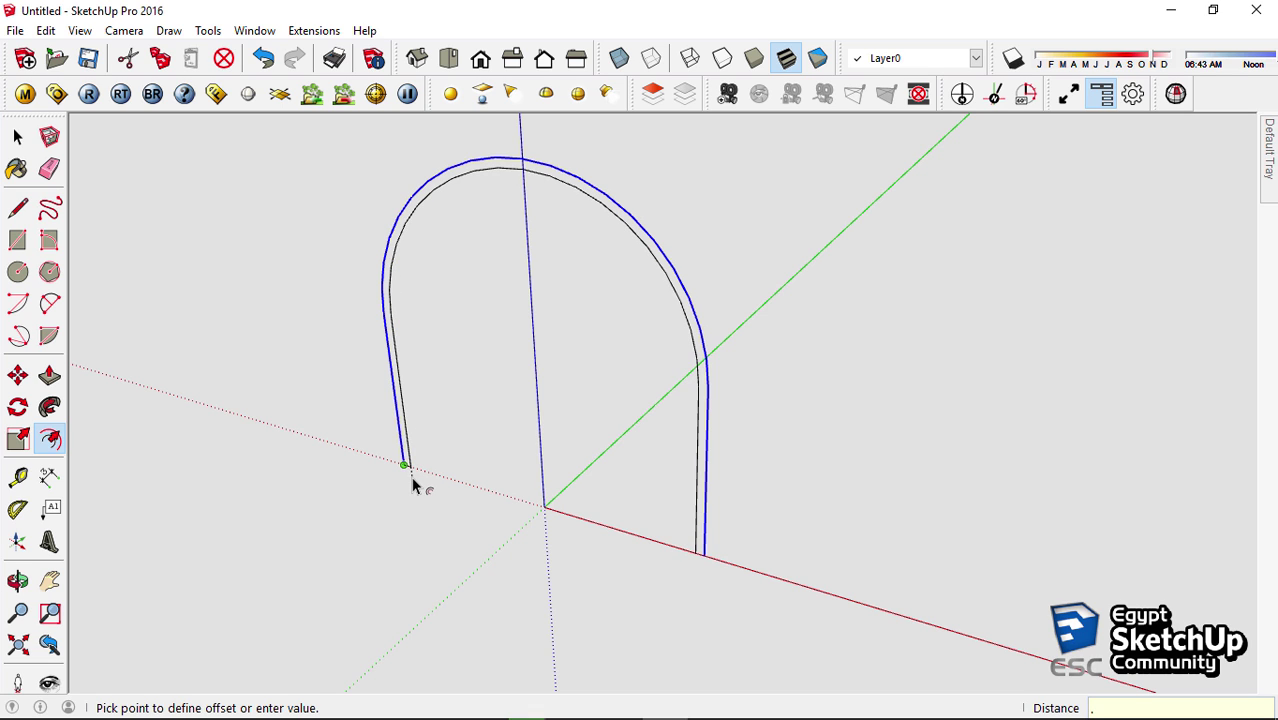
pyautogui.write('03')
pyautogui.press('Return')
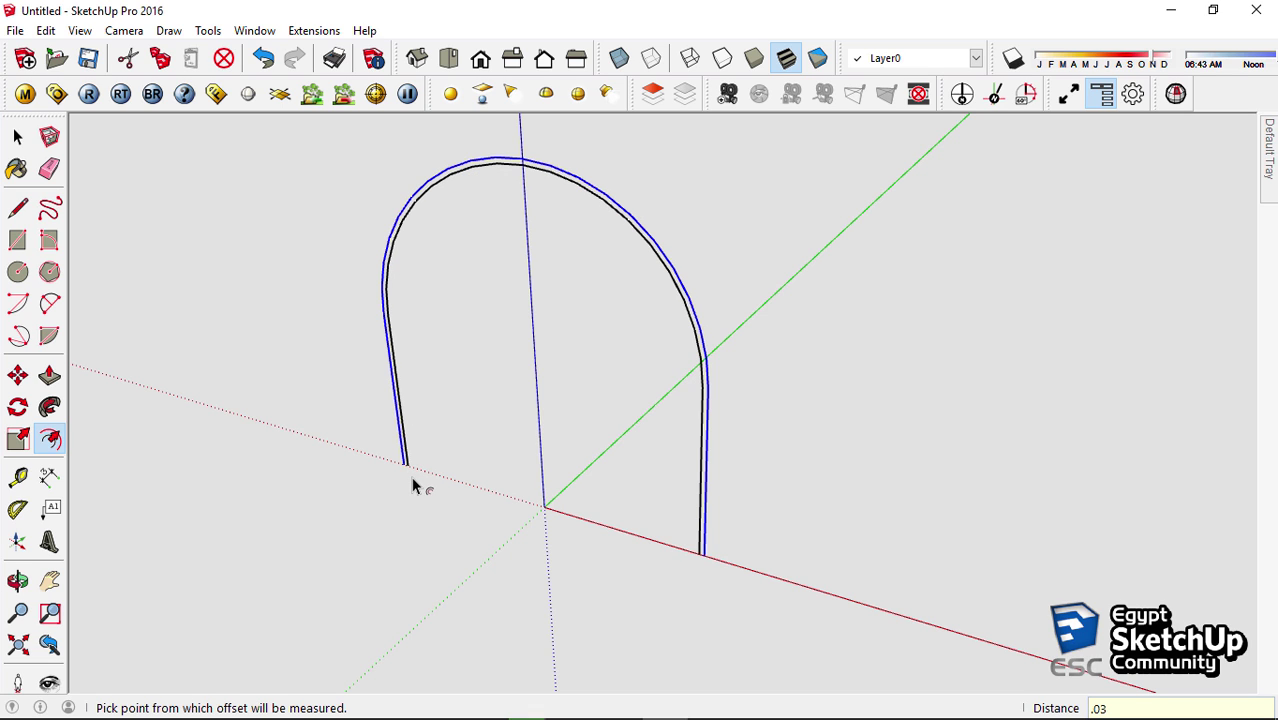
pyautogui.press('space')
pyautogui.scroll(3, 500, 440)
pyautogui.scroll(1, 350, 530)
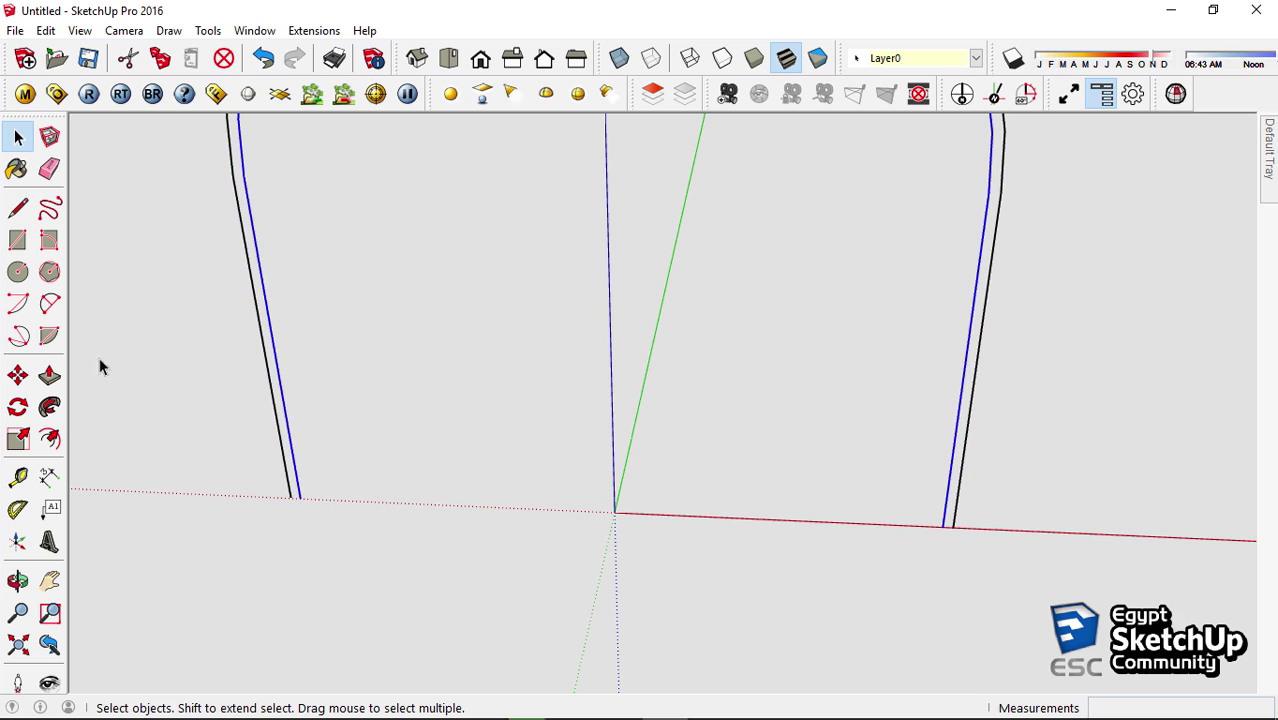
# Repeat the 0.03 m offset on each newest arch line to add several nested arches
pyautogui.click(49, 438)
pyautogui.doubleClick(305, 505)
pyautogui.press('space')
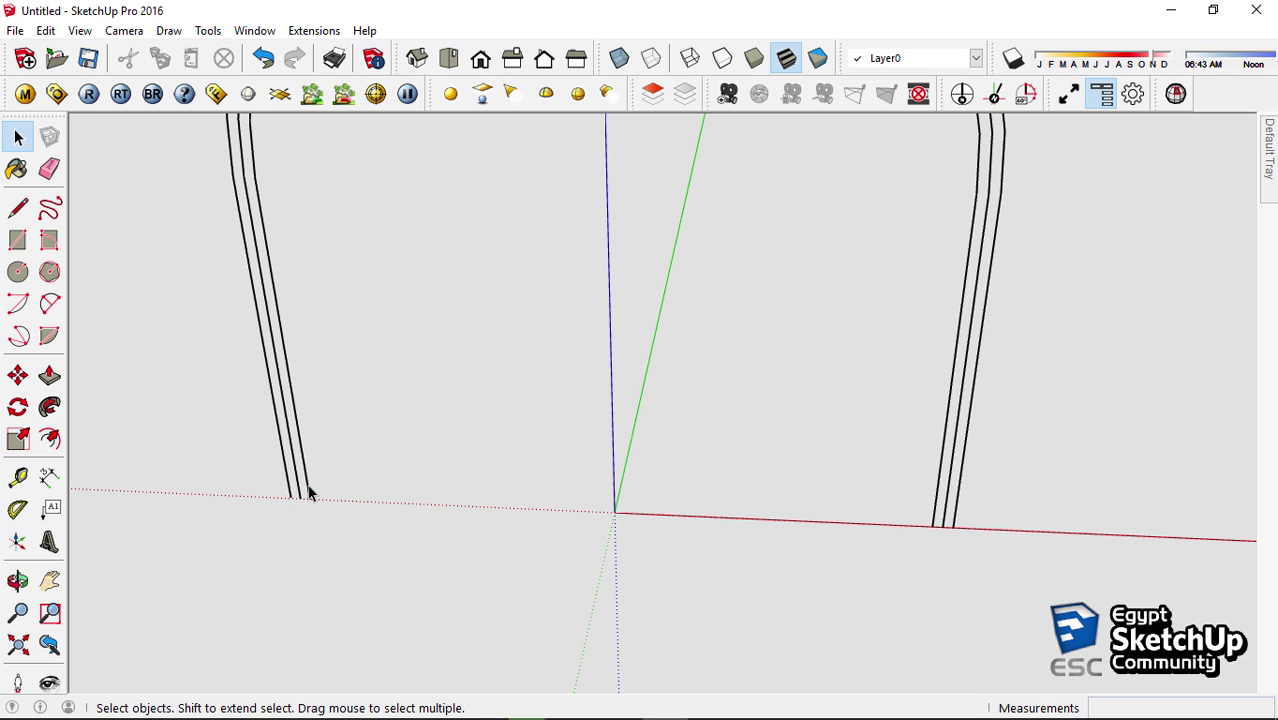
pyautogui.click(308, 490)
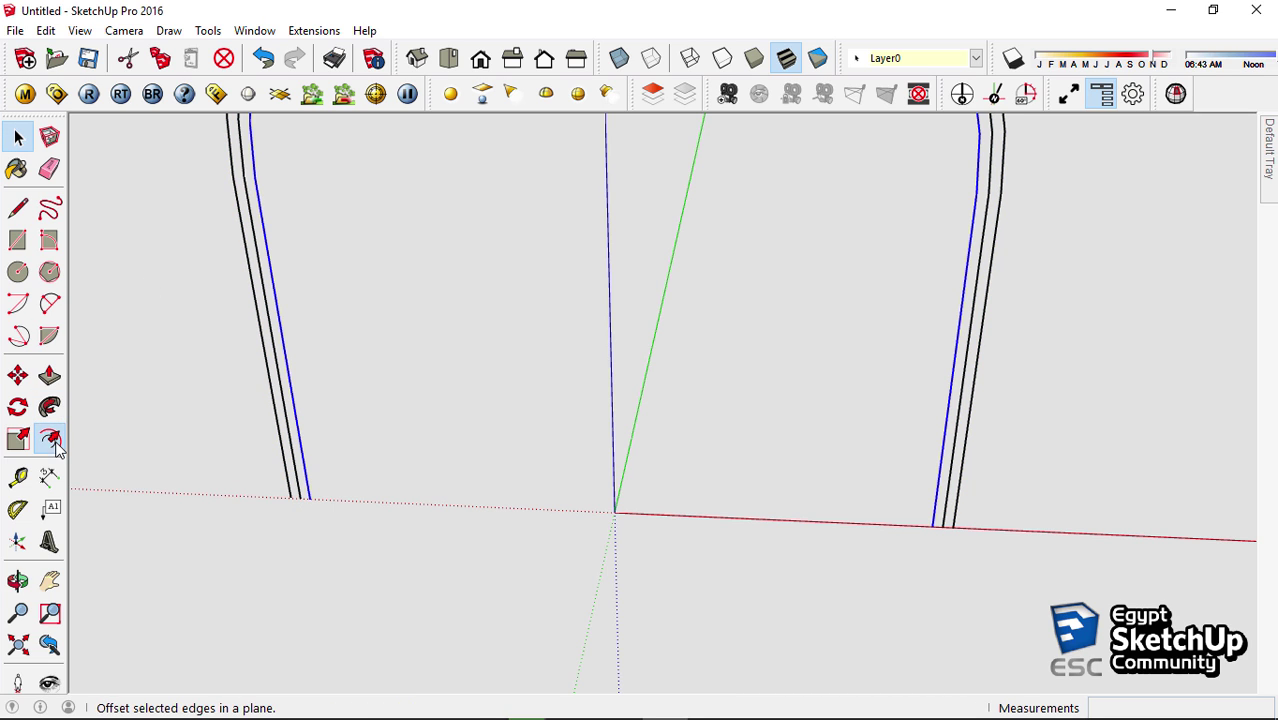
pyautogui.click(49, 438)
pyautogui.doubleClick(320, 516)
pyautogui.press('space')
pyautogui.press('f')
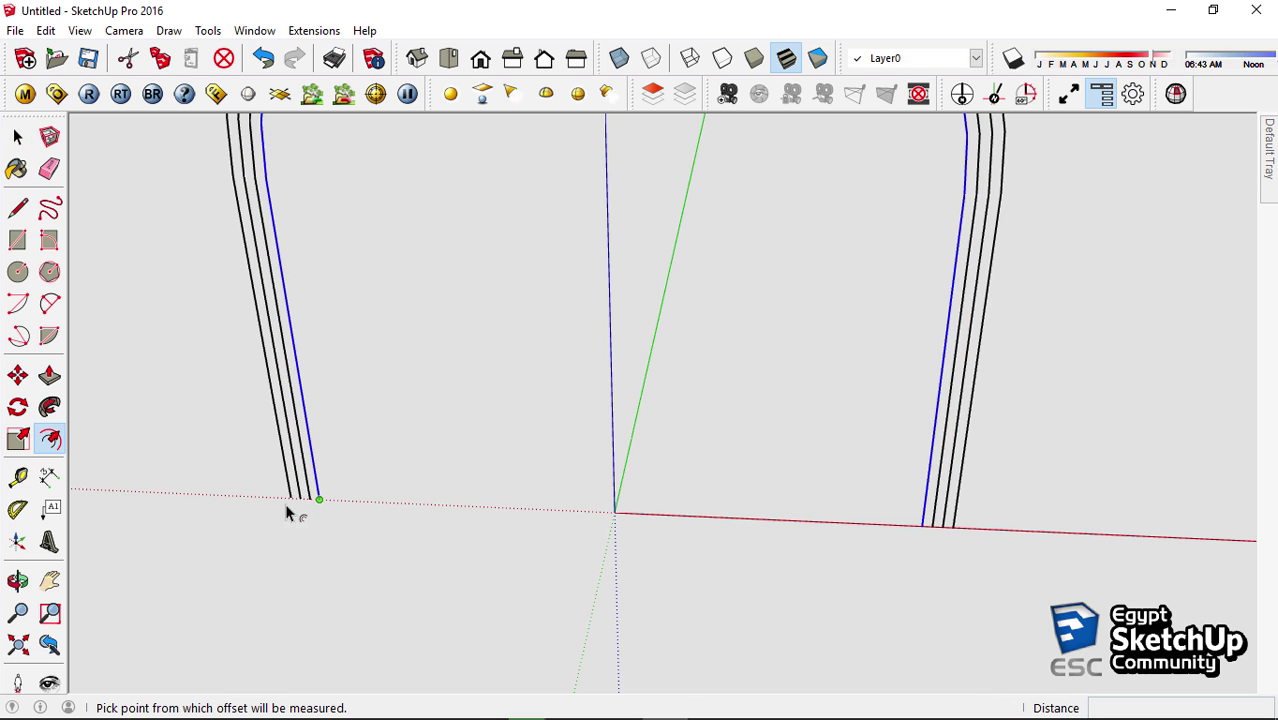
pyautogui.doubleClick(316, 506)
pyautogui.press('space')
pyautogui.click(320, 455)
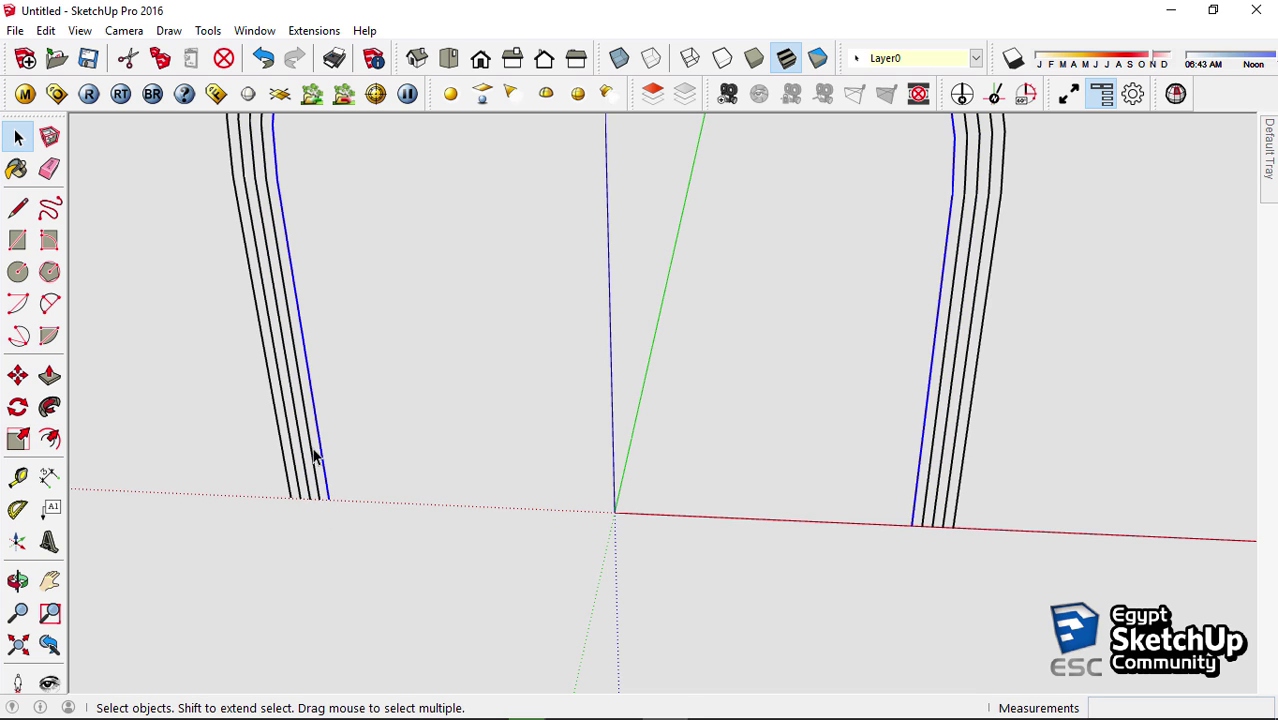
pyautogui.click(49, 438)
pyautogui.doubleClick(320, 501)
pyautogui.press('space')
pyautogui.press('f')
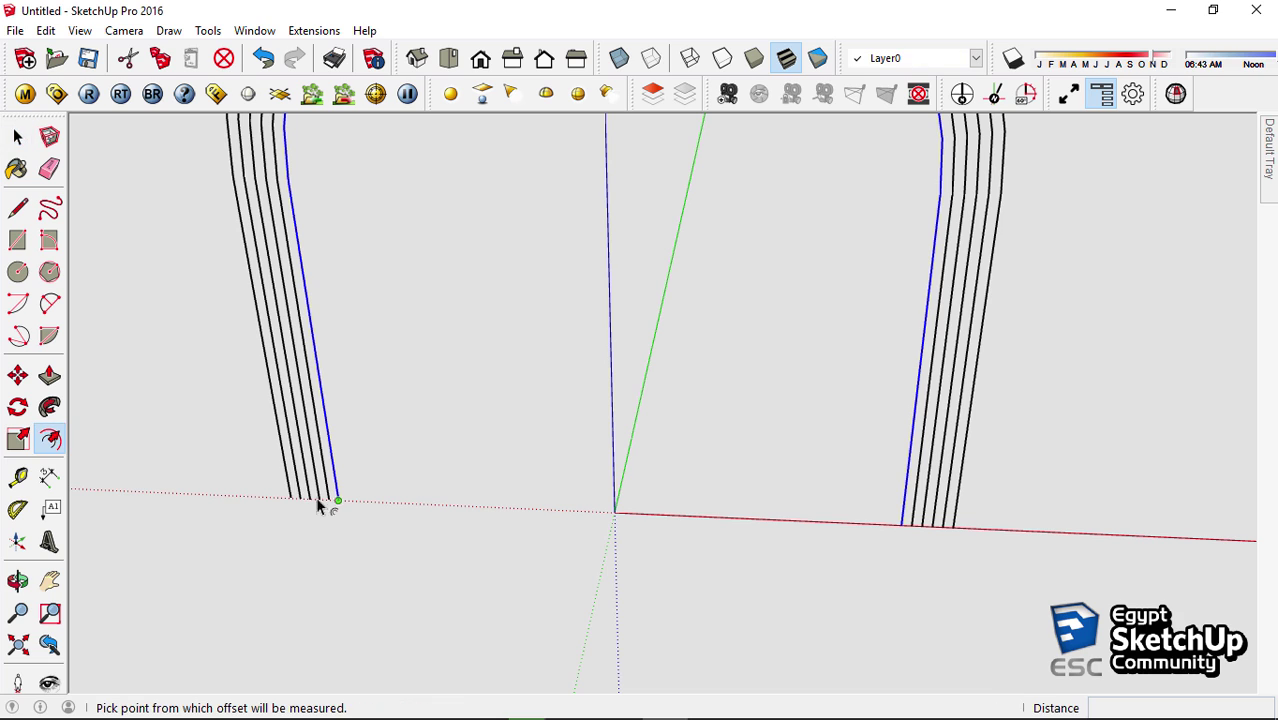
pyautogui.doubleClick(336, 503)
pyautogui.press('space')
pyautogui.click(49, 438)
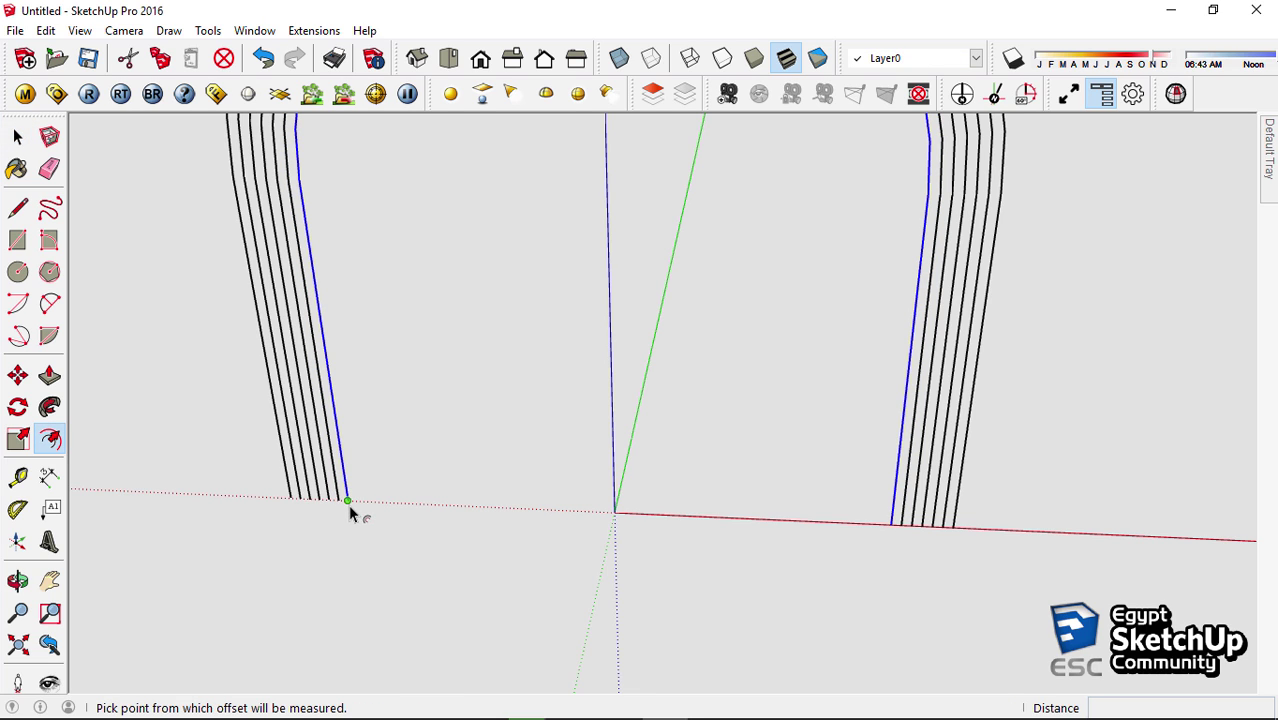
pyautogui.doubleClick(348, 504)
pyautogui.press('space')
pyautogui.click(49, 438)
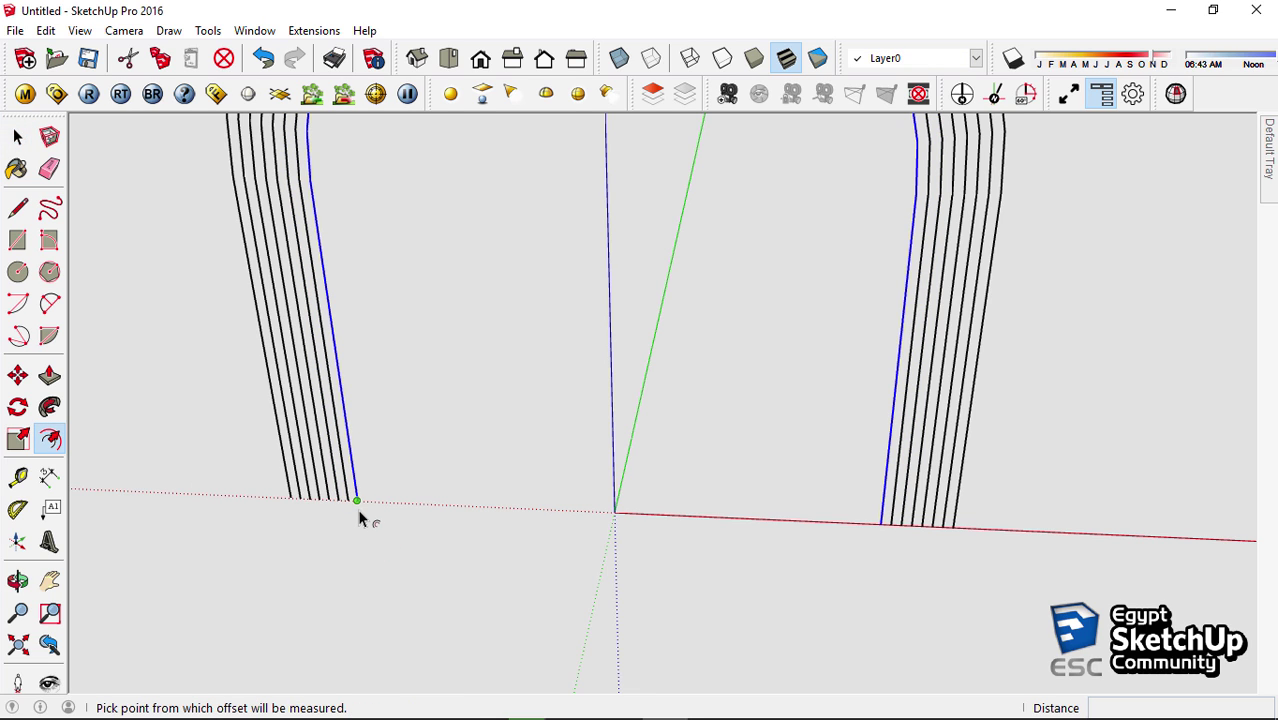
pyautogui.doubleClick(362, 505)
pyautogui.press('space')
pyautogui.click(49, 438)
pyautogui.doubleClick(375, 522)
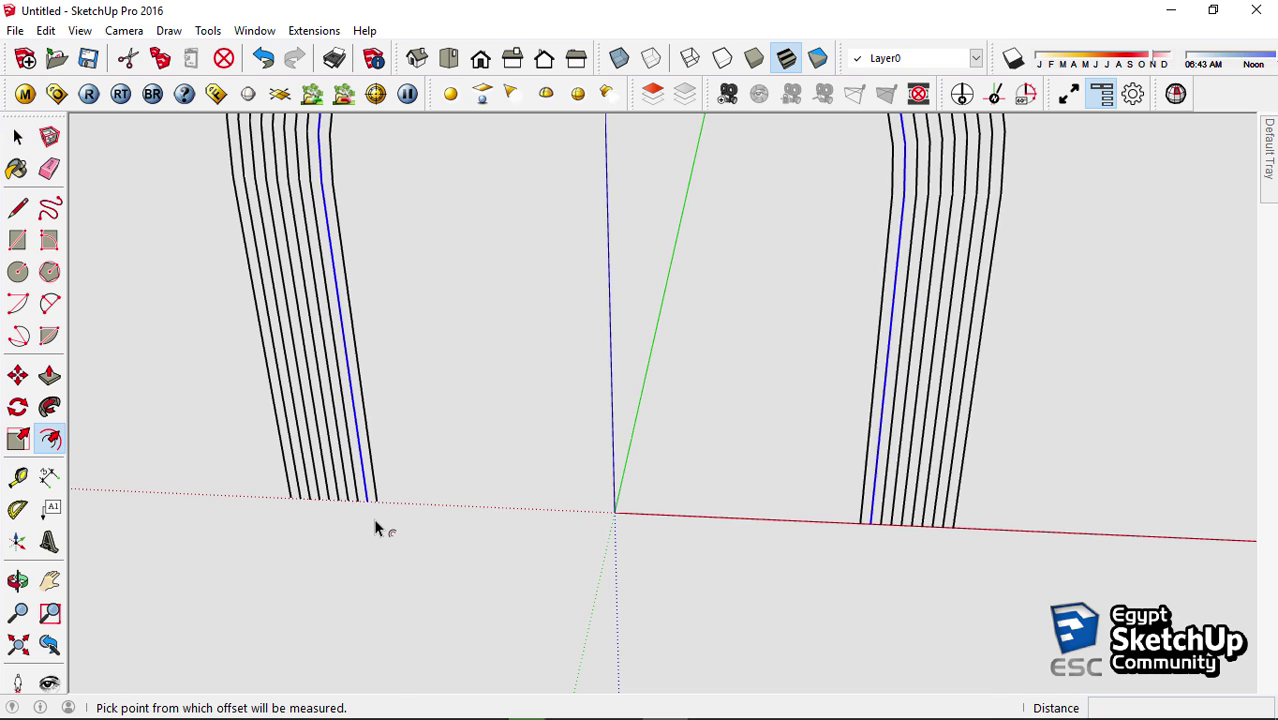
pyautogui.press('space')
# Keep offsetting the outermost arch line to add more parallel arches
pyautogui.click(370, 470)
pyautogui.click(49, 438)
pyautogui.doubleClick(377, 509)
pyautogui.press('space')
pyautogui.click(385, 495)
pyautogui.click(49, 438)
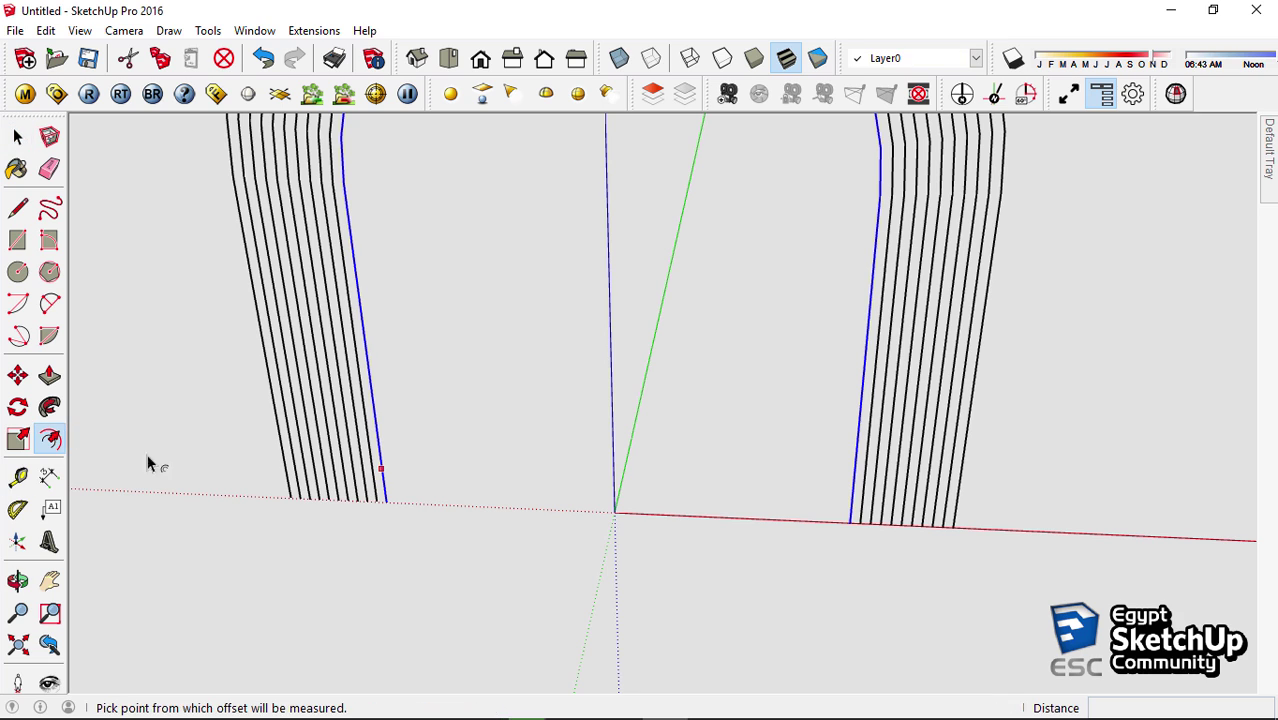
pyautogui.doubleClick(386, 508)
pyautogui.press('space')
pyautogui.click(395, 495)
pyautogui.click(49, 438)
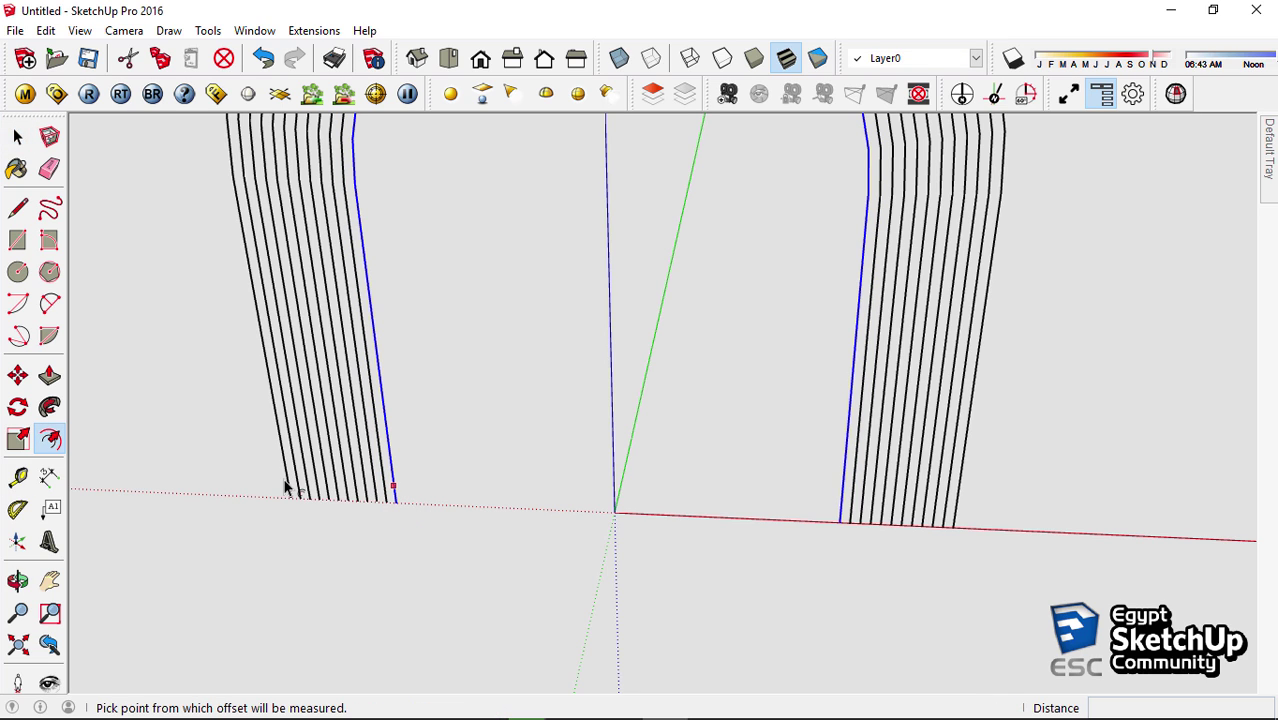
pyautogui.doubleClick(404, 504)
pyautogui.press('space')
pyautogui.click(403, 490)
pyautogui.click(49, 438)
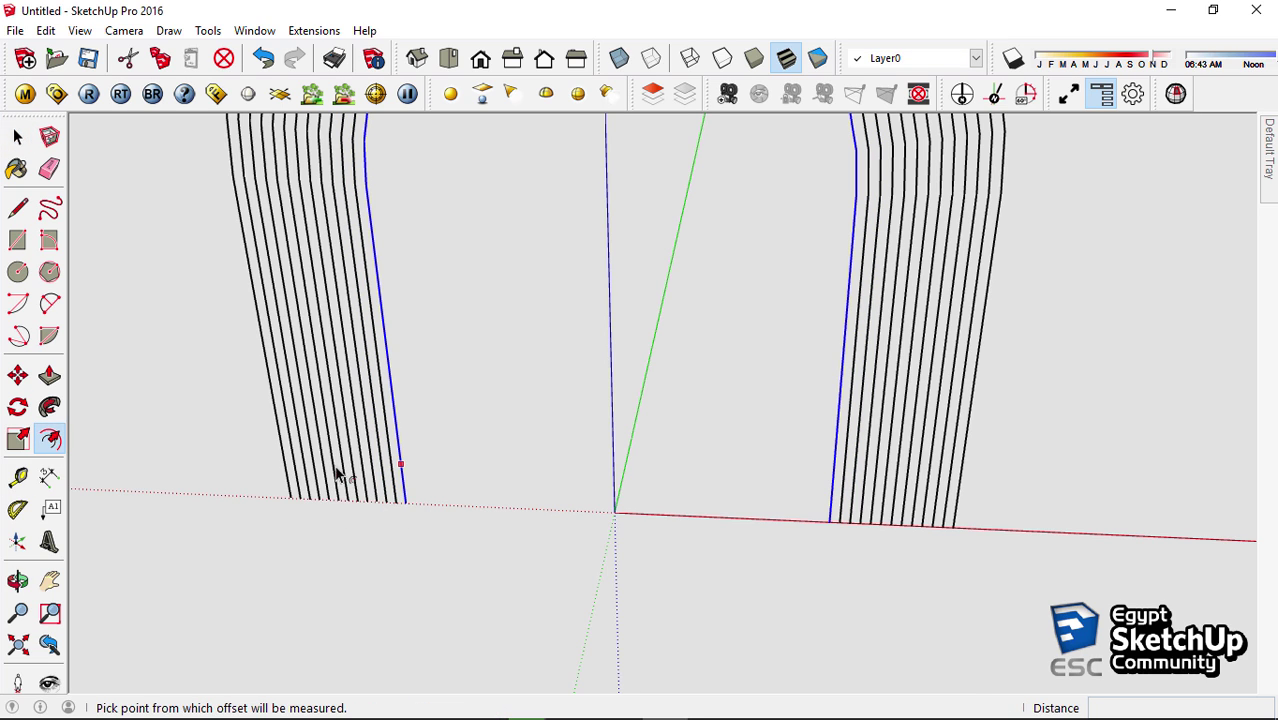
pyautogui.doubleClick(405, 507)
pyautogui.press('space')
pyautogui.click(412, 492)
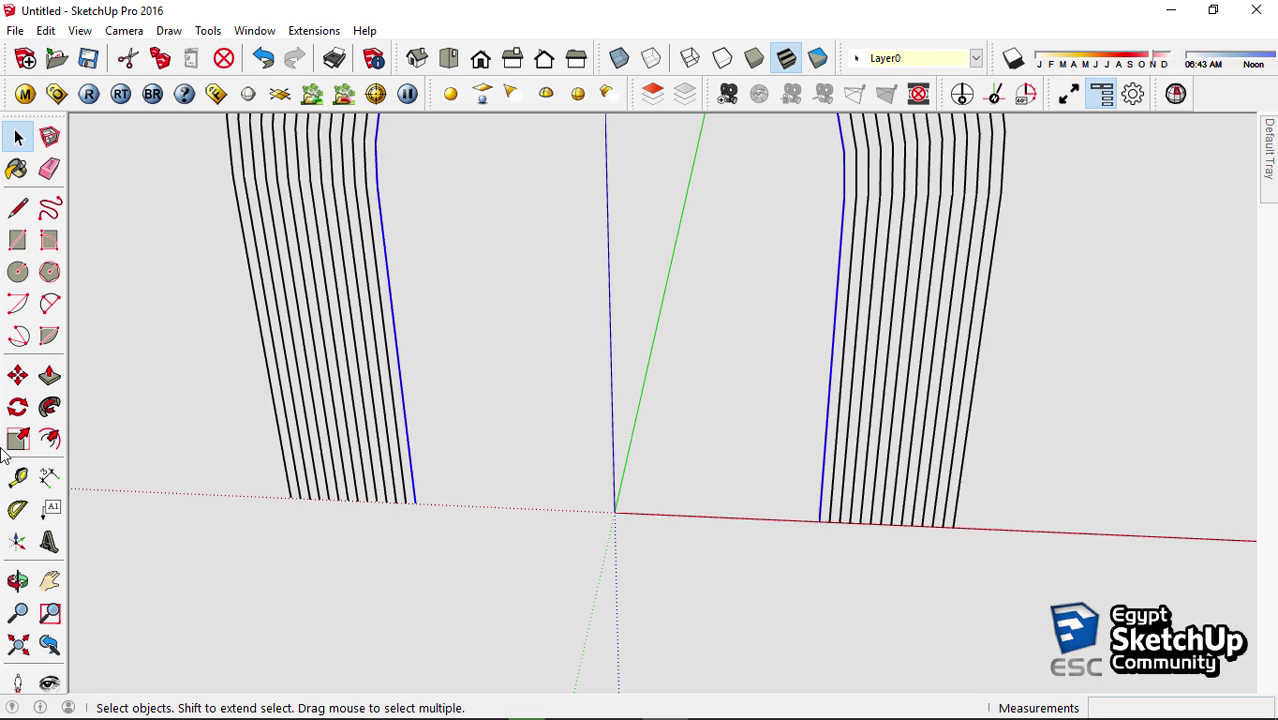
pyautogui.click(49, 438)
pyautogui.doubleClick(422, 505)
pyautogui.press('space')
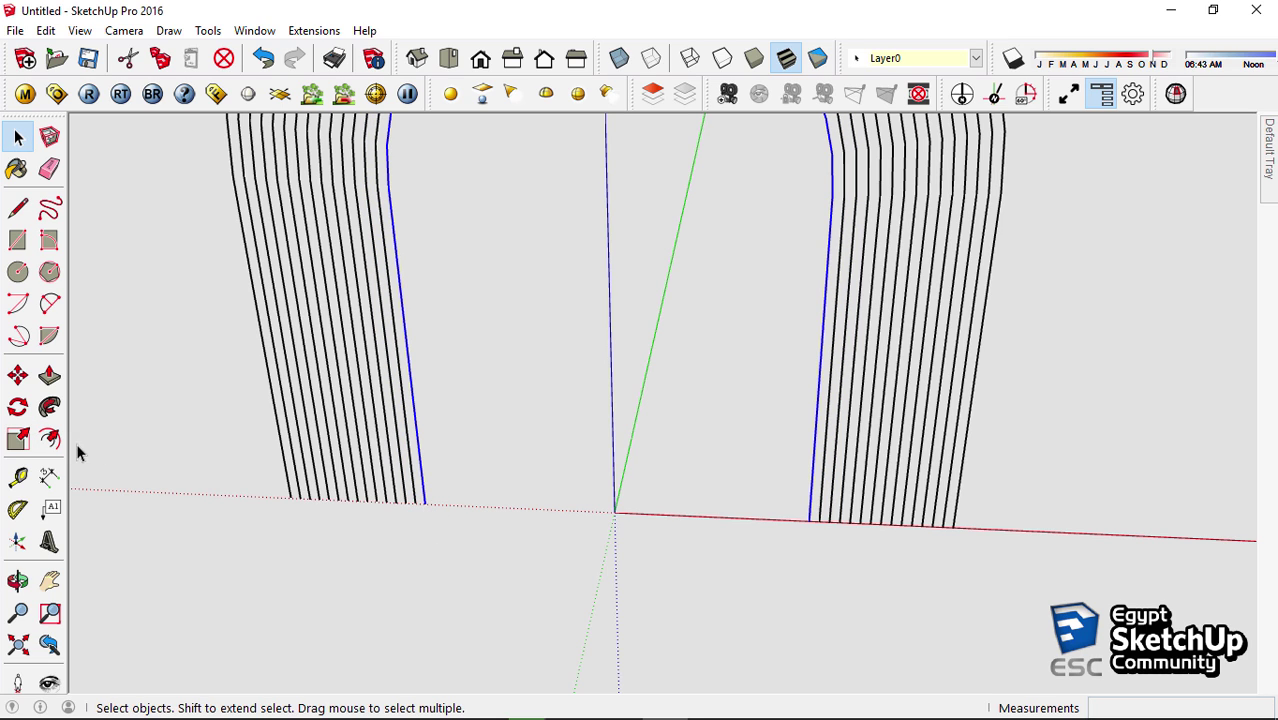
pyautogui.click(49, 438)
pyautogui.doubleClick(412, 506)
pyautogui.press('space')
pyautogui.click(49, 438)
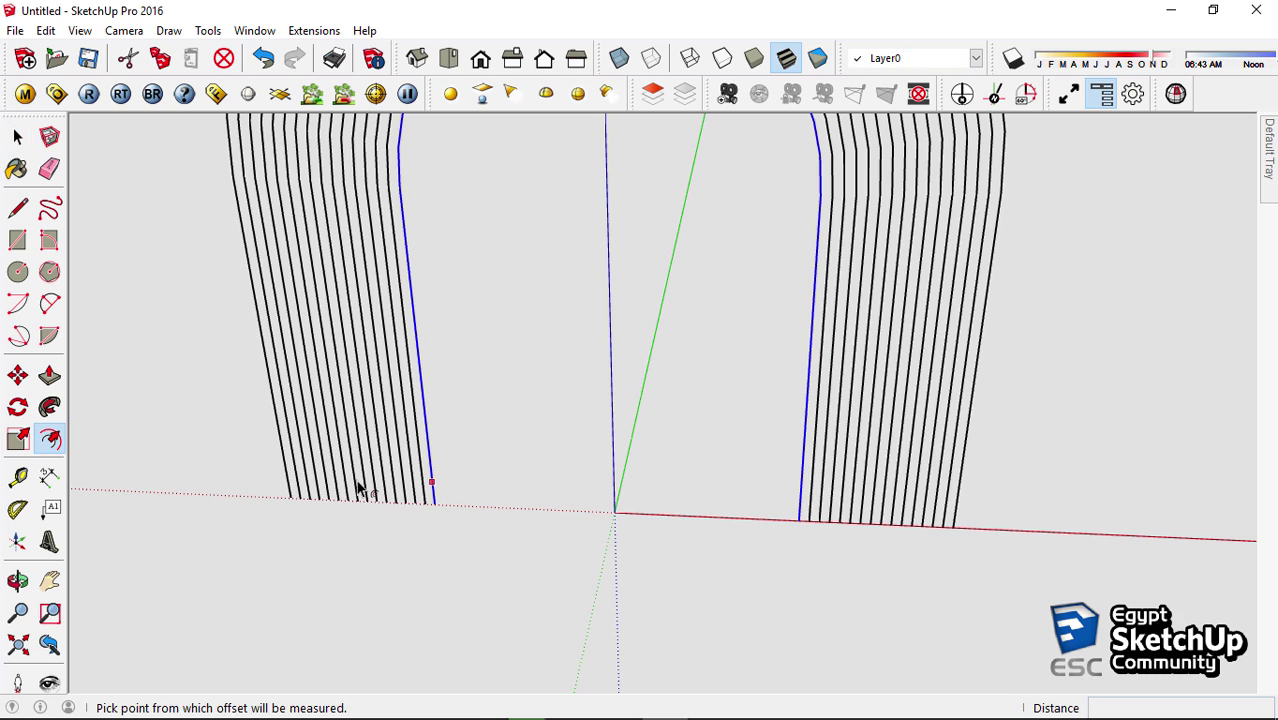
pyautogui.click(430, 514)
pyautogui.click(437, 518)
# Offset the last arch leg edge to add the final parallel curves
pyautogui.scroll(3, 430, 505)
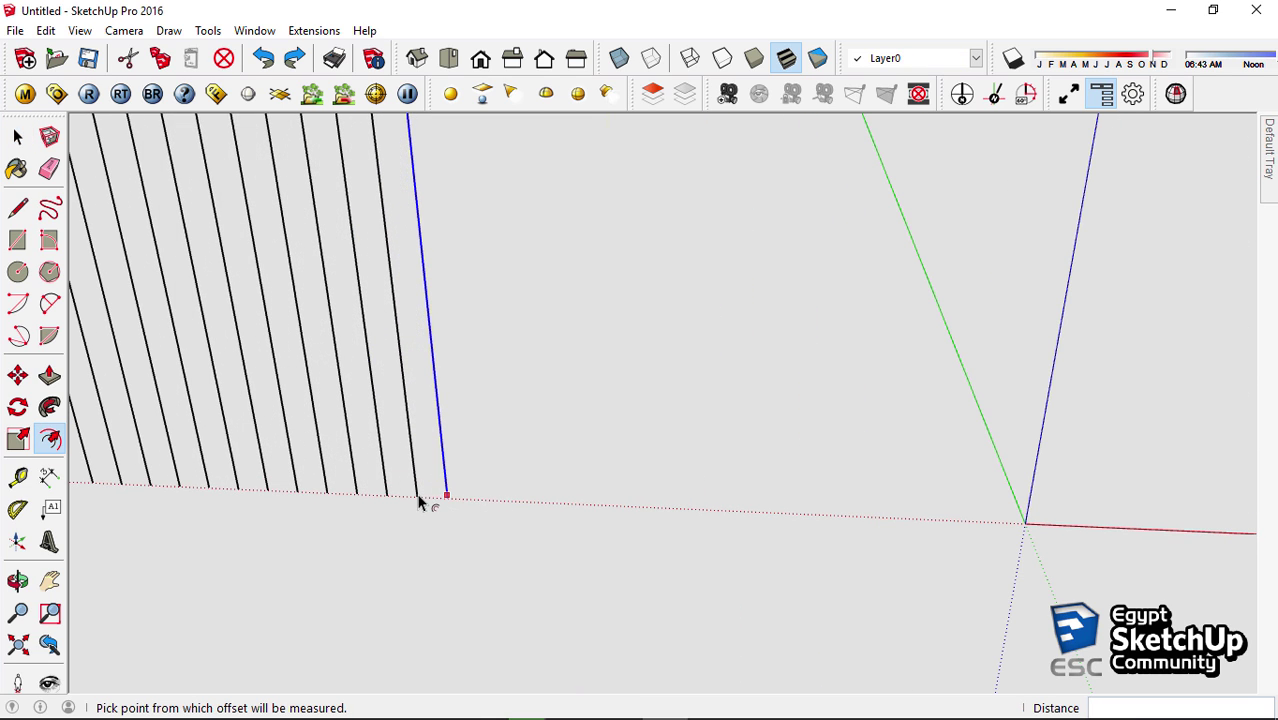
pyautogui.click(420, 499)
pyautogui.press('space')
pyautogui.moveTo(452, 457); pyautogui.dragTo(405, 462)
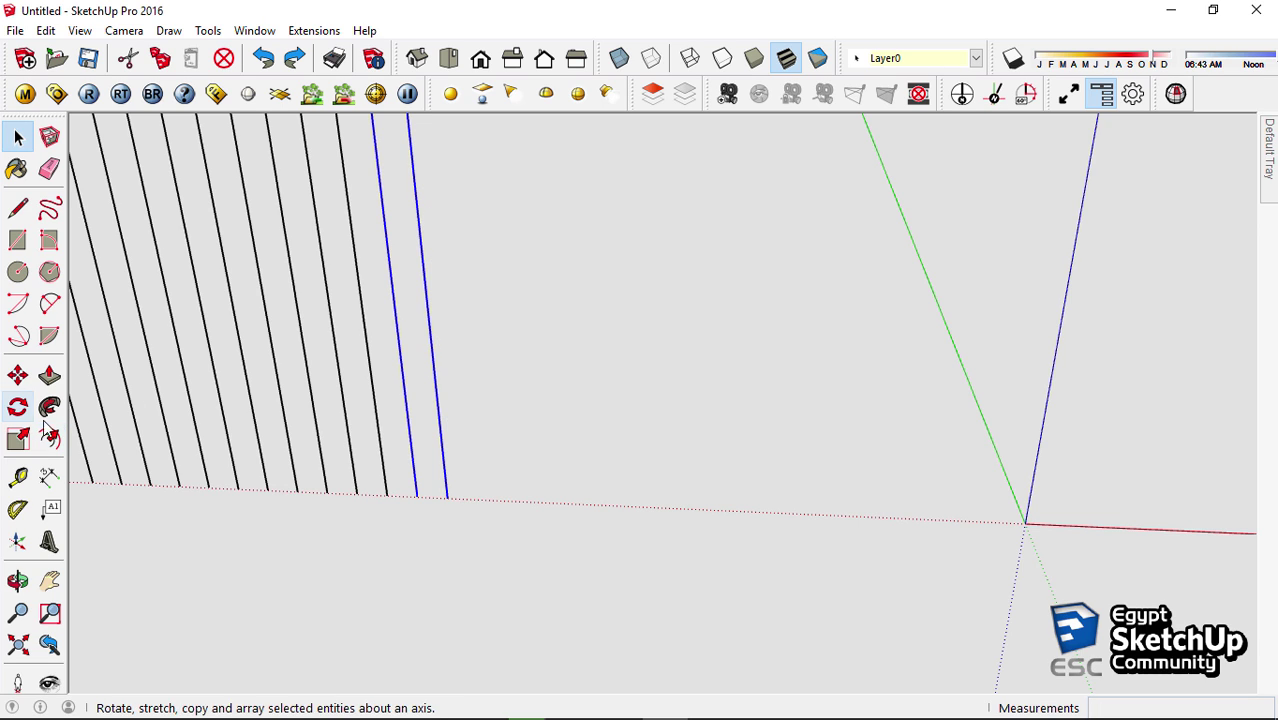
pyautogui.click(50, 440)
pyautogui.press('space')
pyautogui.click(448, 500)
pyautogui.click(50, 440)
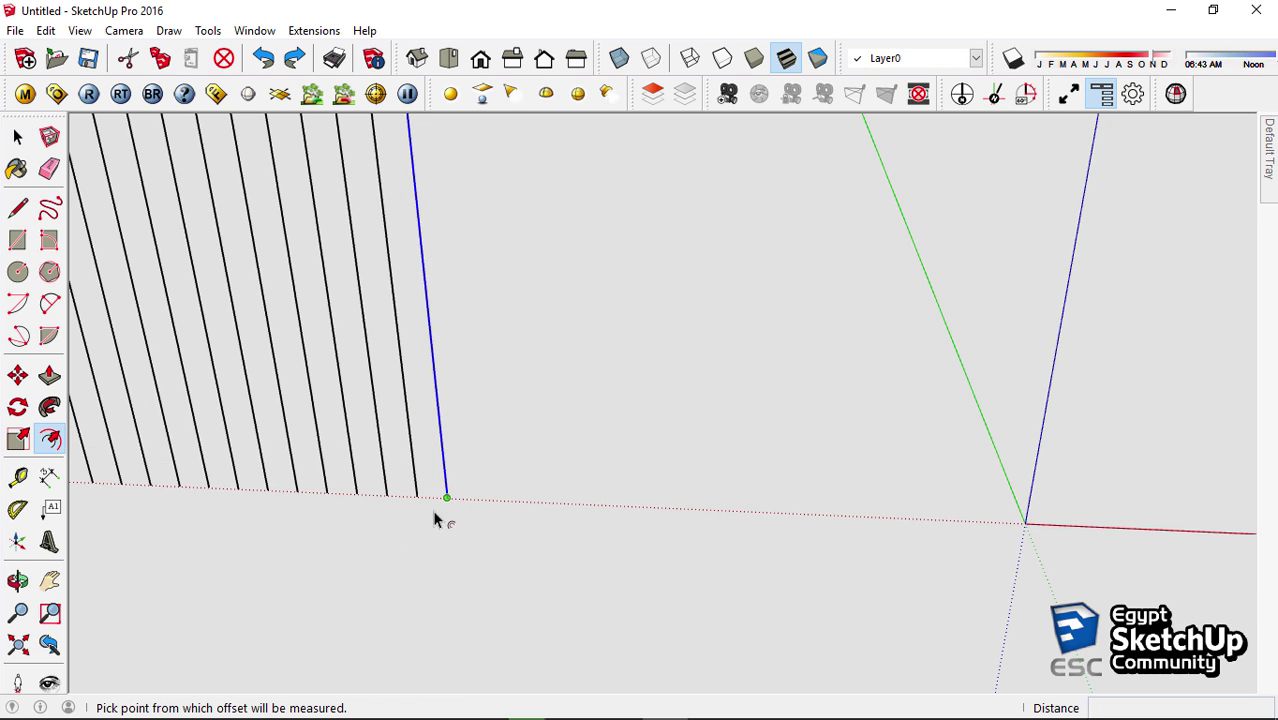
pyautogui.click(455, 501)
pyautogui.click(480, 507)
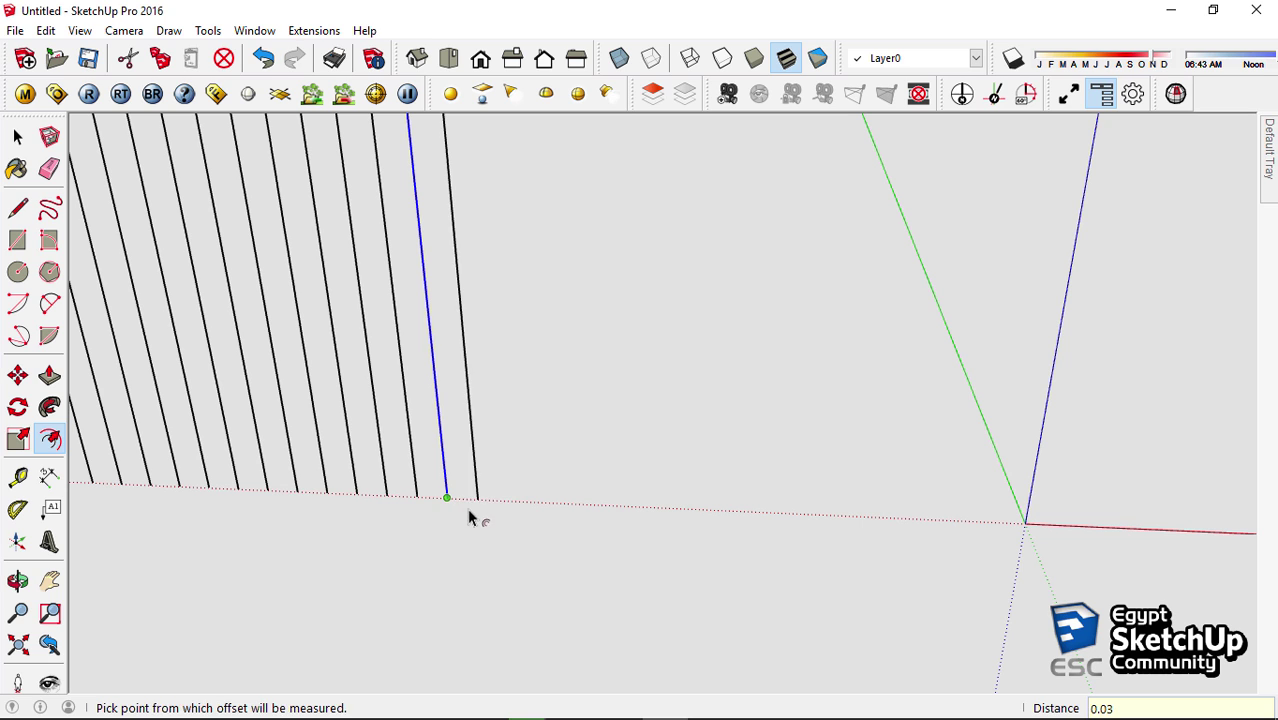
pyautogui.press('space')
pyautogui.click(476, 494)
pyautogui.click(50, 440)
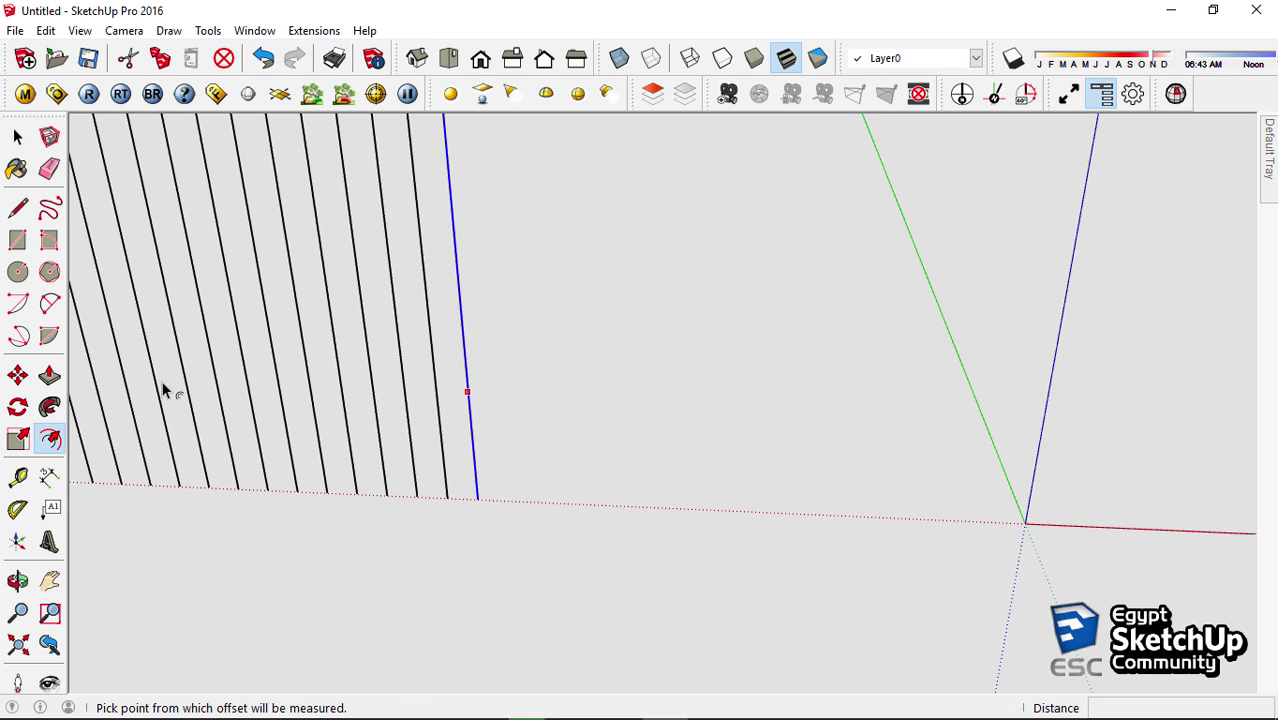
pyautogui.doubleClick(481, 505)
pyautogui.press('space')
# Zoom out and orbit to view the whole stack of nested arches
pyautogui.scroll(-3, 481, 520)
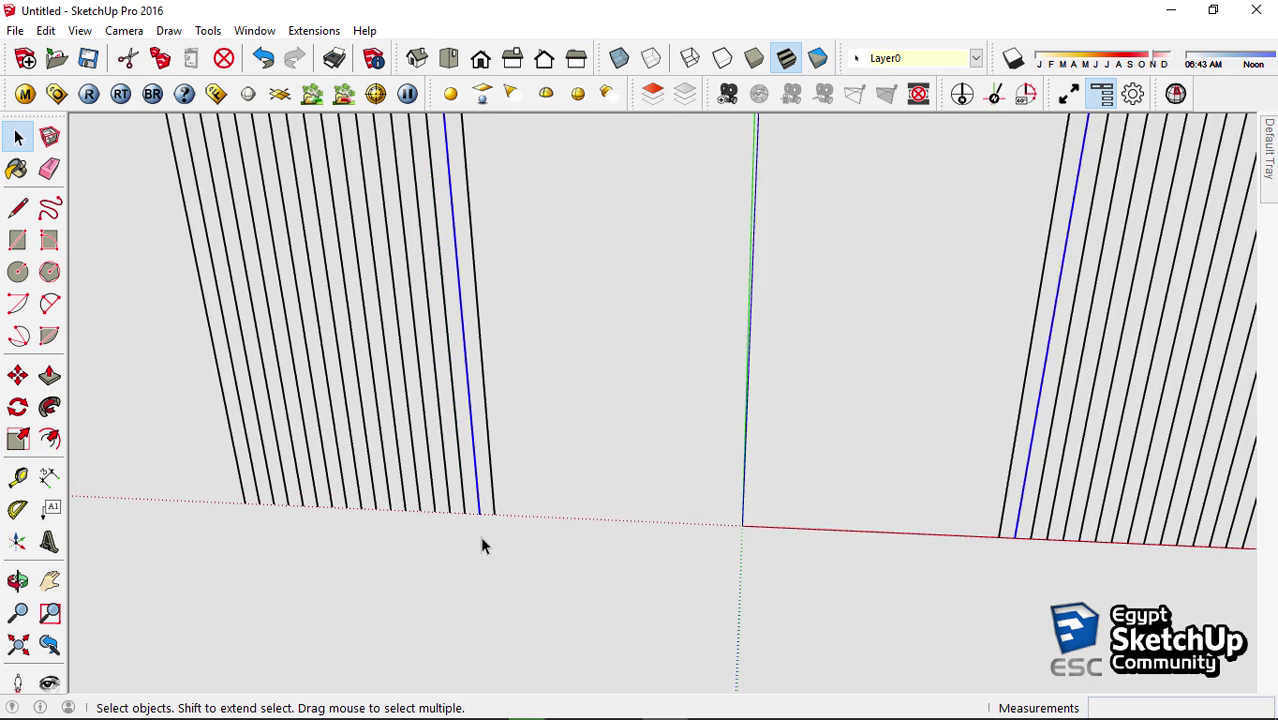
pyautogui.scroll(-3, 480, 536)
pyautogui.moveTo(563, 554)
pyautogui.mouseDown(button='middle')
pyautogui.moveTo(51, 457)
pyautogui.moveTo(1050, 485)
pyautogui.moveTo(543, 557)
pyautogui.moveTo(543, 460)
pyautogui.moveTo(559, 462)
pyautogui.mouseUp(button='middle')
pyautogui.press('space')
# Select all arch curves and extrude them by vector into ribbed surfaces using JHS PowerBar
pyautogui.hotkey('ctrl', 'a')
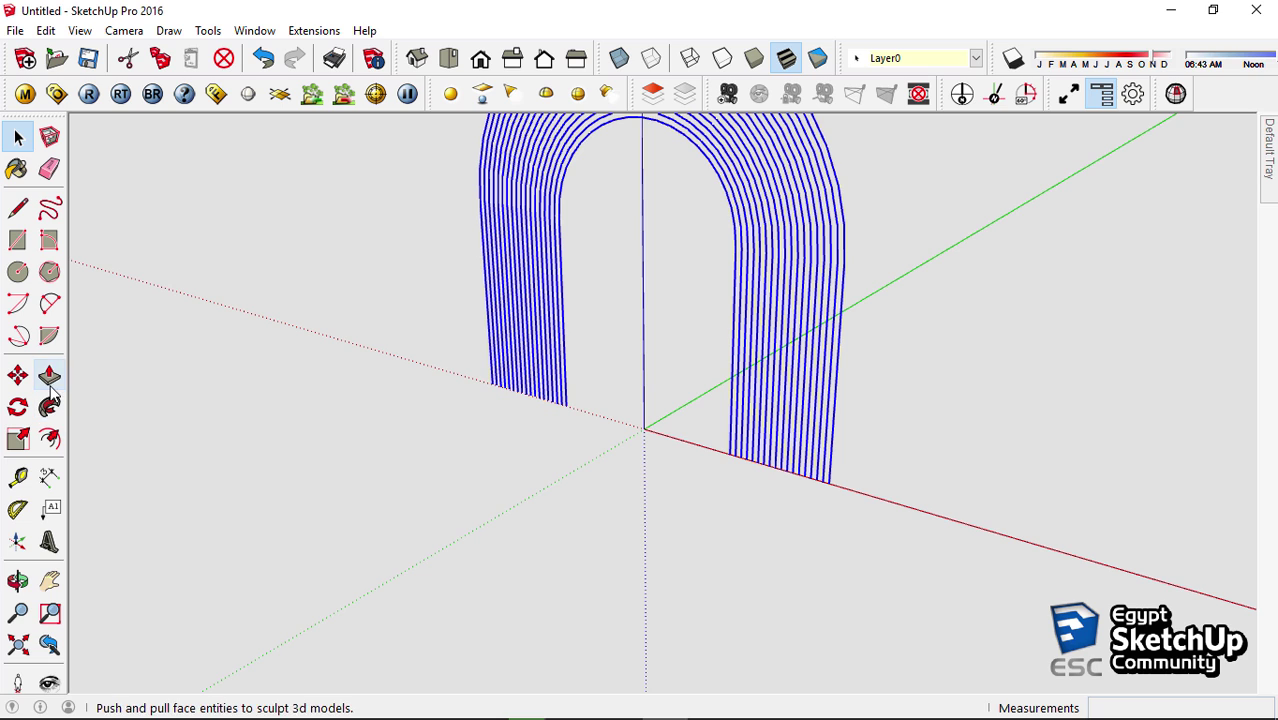
pyautogui.rightClick(50, 606)
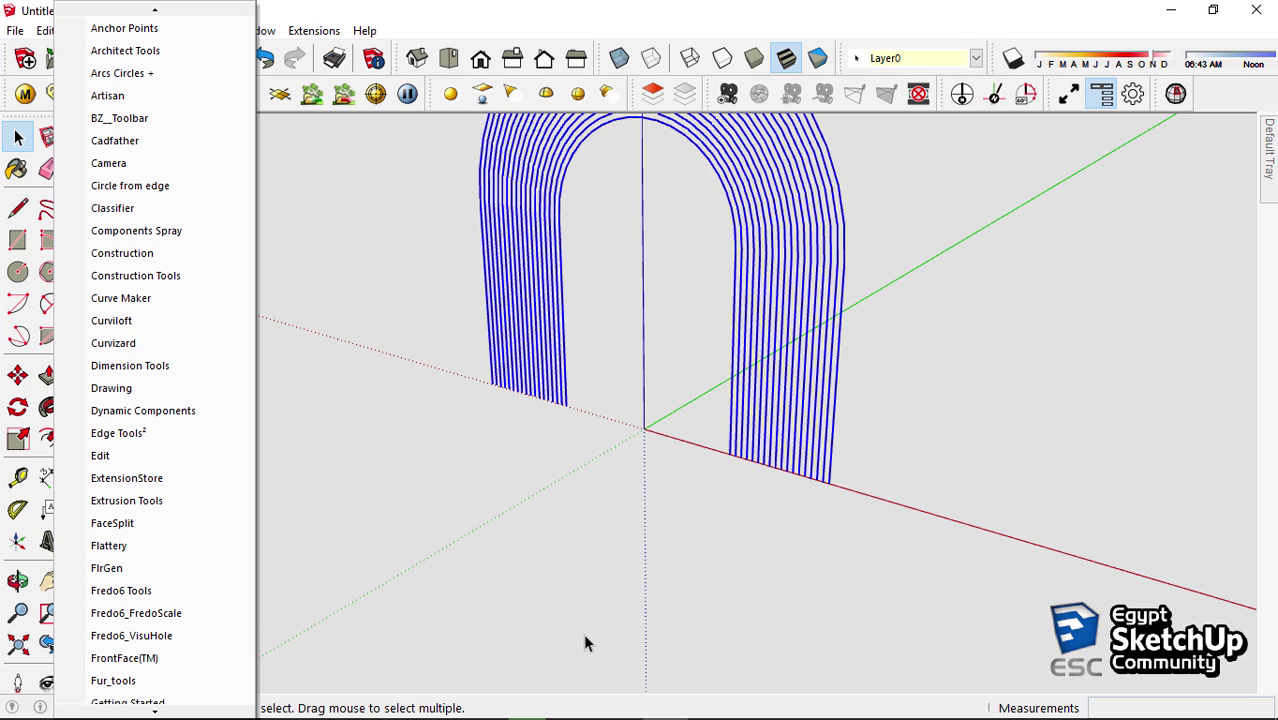
pyautogui.moveTo(155, 711)
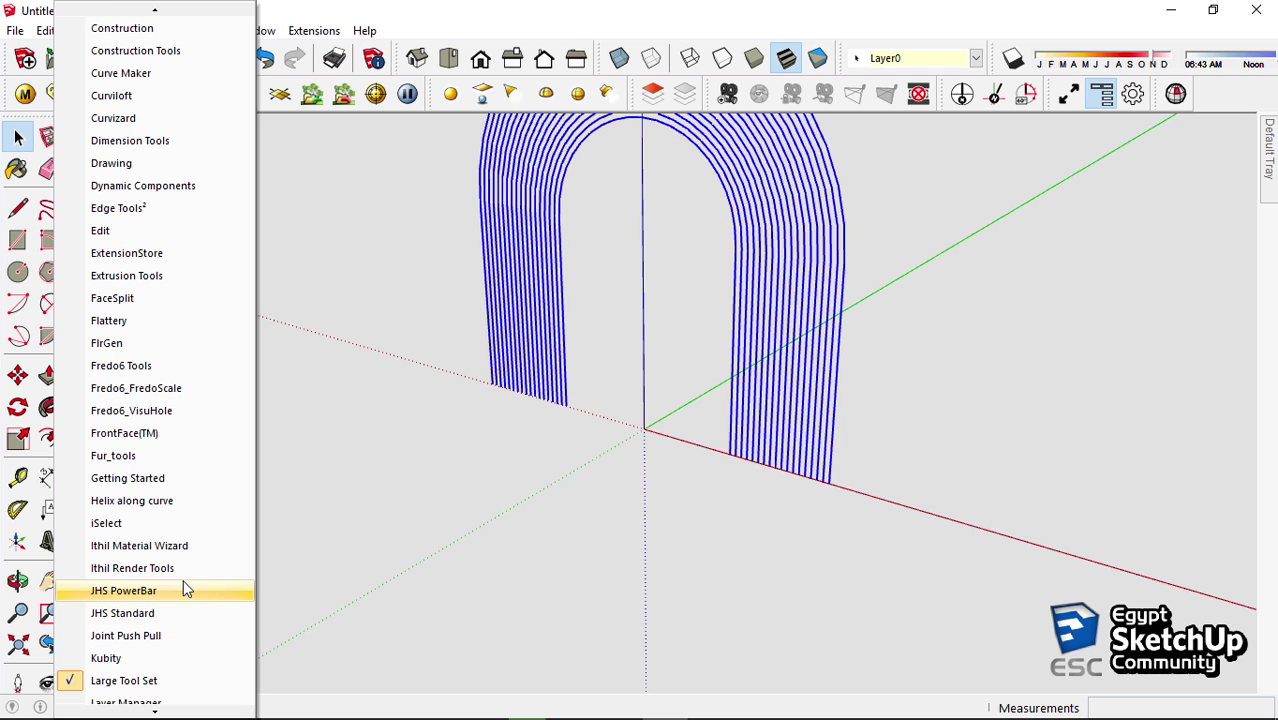
pyautogui.click(185, 590)
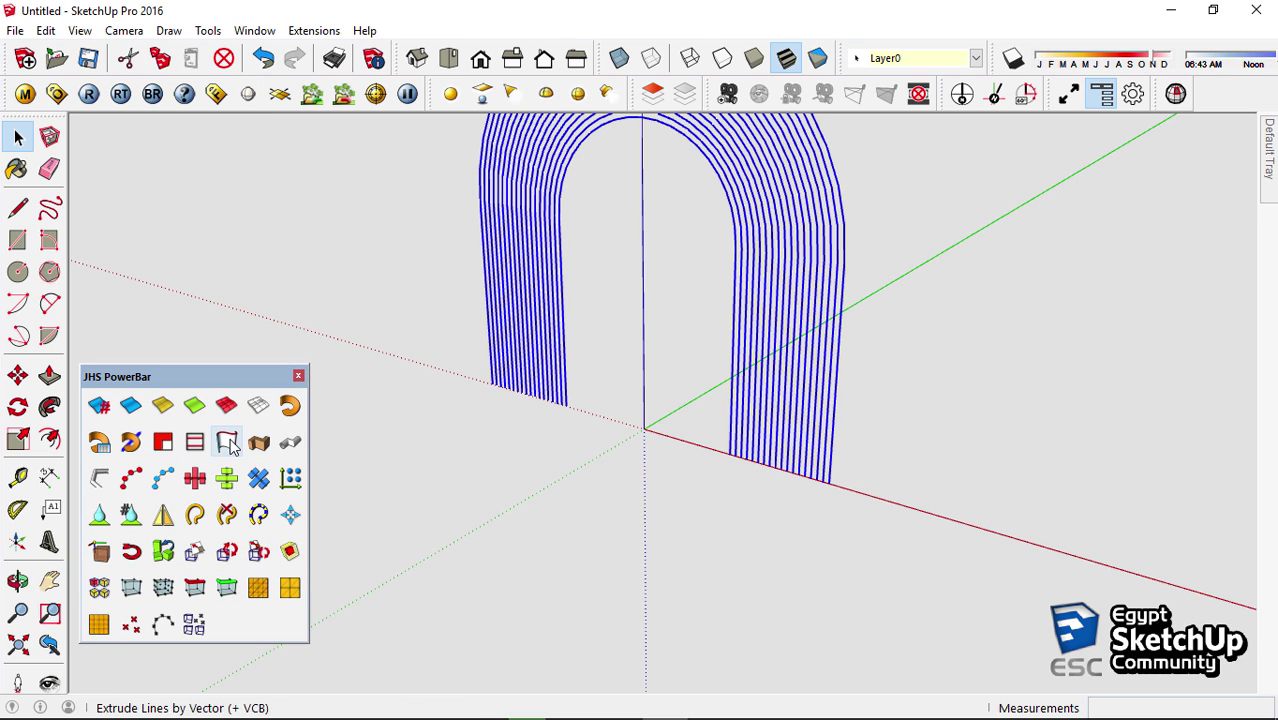
pyautogui.moveTo(827, 531); pyautogui.dragTo(837, 478, button='middle')
pyautogui.click(832, 470)
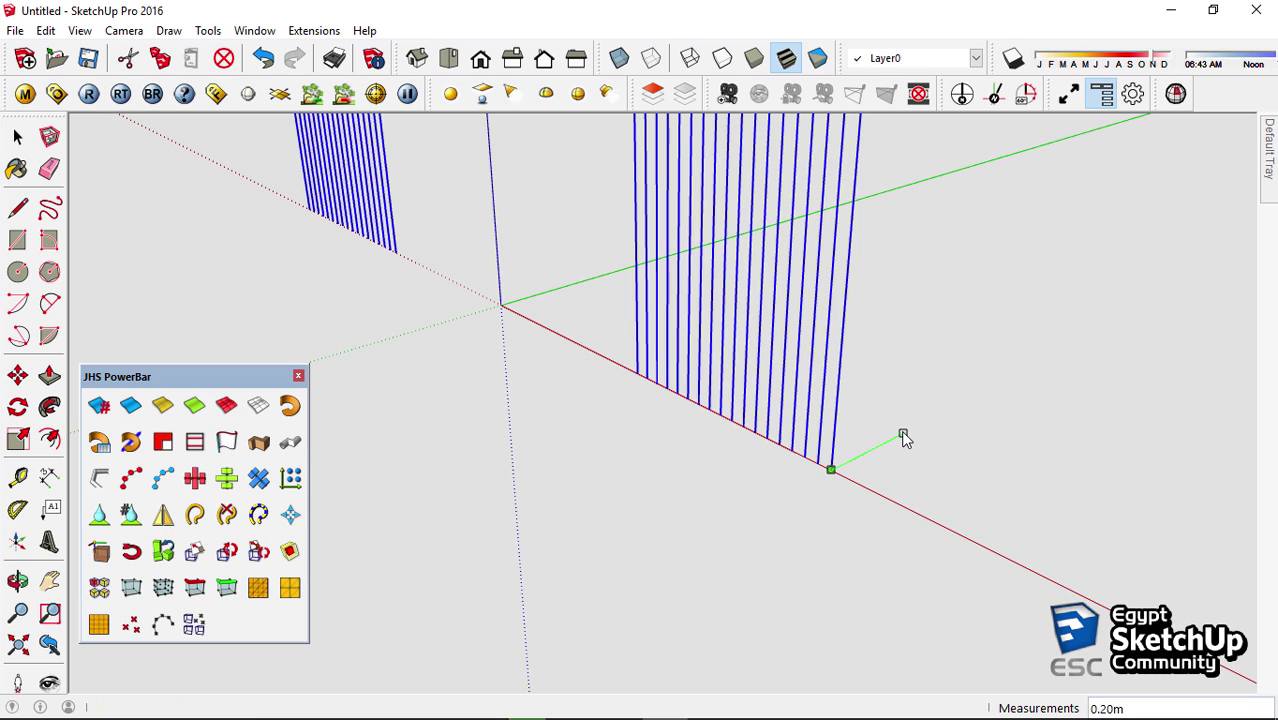
pyautogui.click(902, 437)
pyautogui.moveTo(893, 434)
pyautogui.mouseDown(button='middle')
pyautogui.moveTo(559, 486)
pyautogui.moveTo(840, 522)
pyautogui.moveTo(414, 528)
pyautogui.mouseUp(button='middle')
# Scale the extruded arch by 2 along the green axis
pyautogui.press('s')
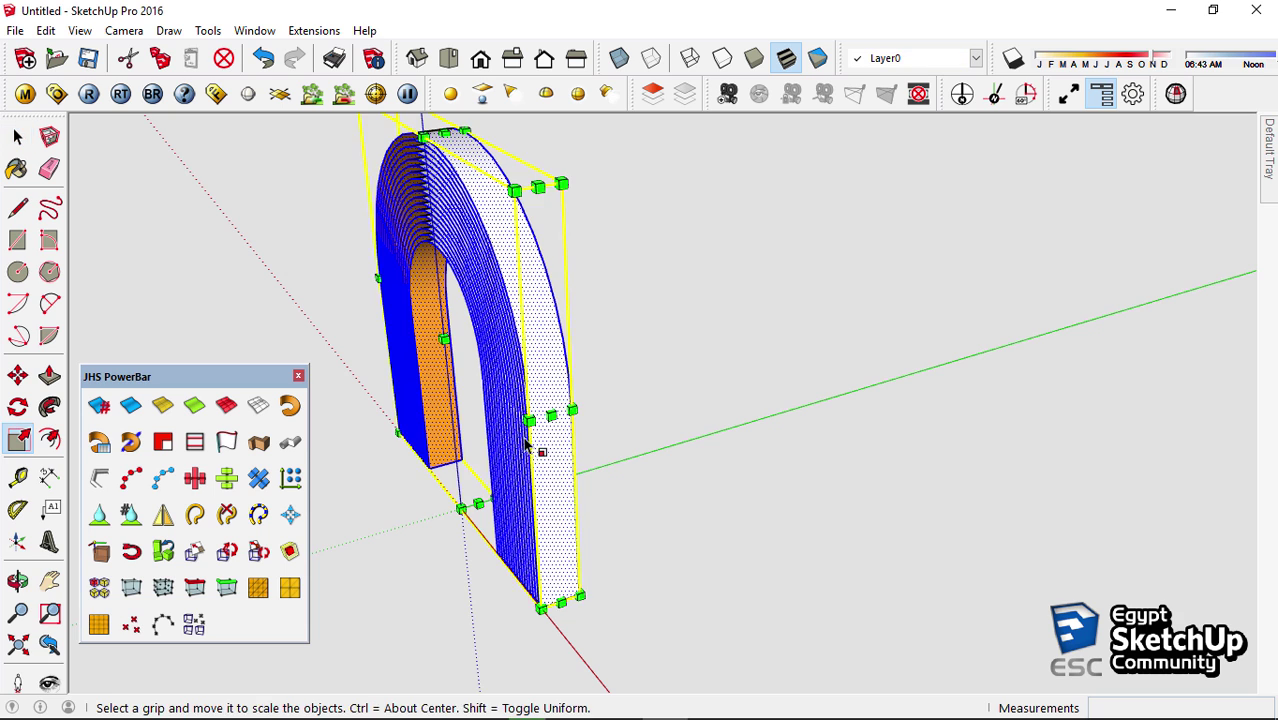
pyautogui.moveTo(536, 448)
pyautogui.mouseDown(button='middle')
pyautogui.moveTo(379, 357)
pyautogui.moveTo(536, 294)
pyautogui.mouseUp(button='middle')
pyautogui.moveTo(536, 294); pyautogui.dragTo(598, 289)
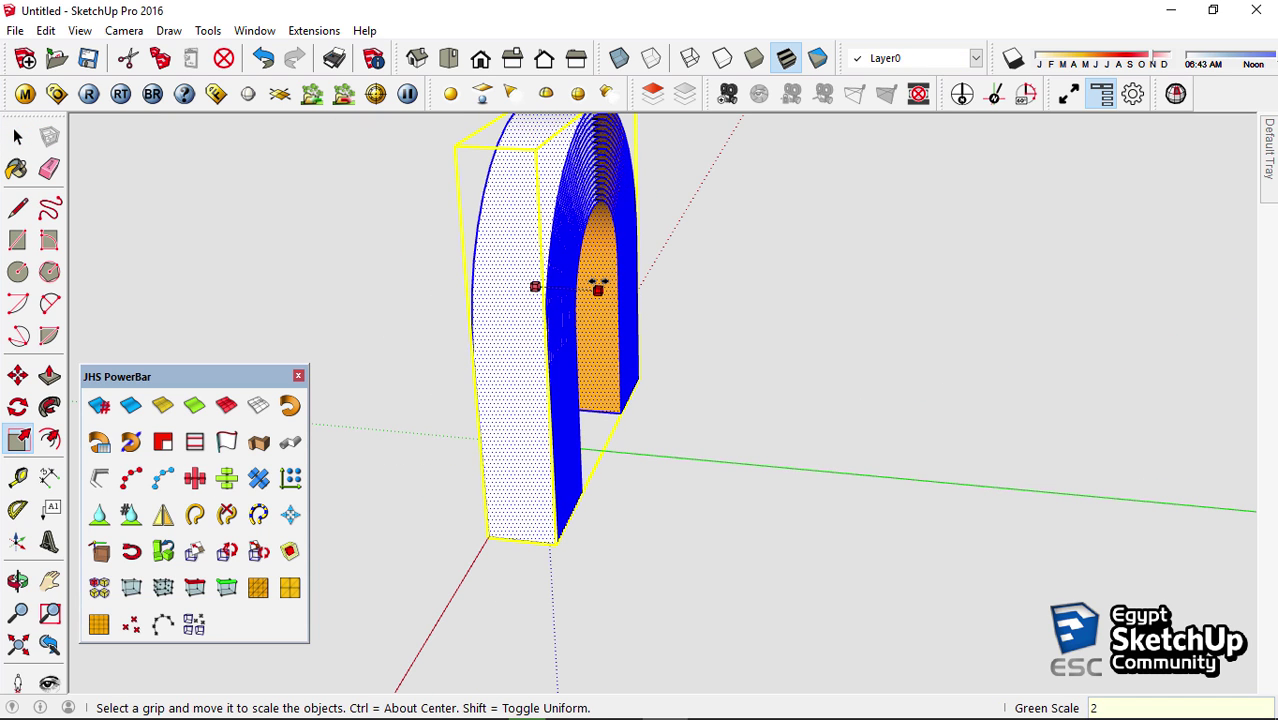
pyautogui.moveTo(598, 289)
pyautogui.mouseDown(button='middle')
pyautogui.moveTo(408, 402)
pyautogui.moveTo(857, 471)
pyautogui.moveTo(523, 421)
pyautogui.mouseUp(button='middle')
pyautogui.press('space')
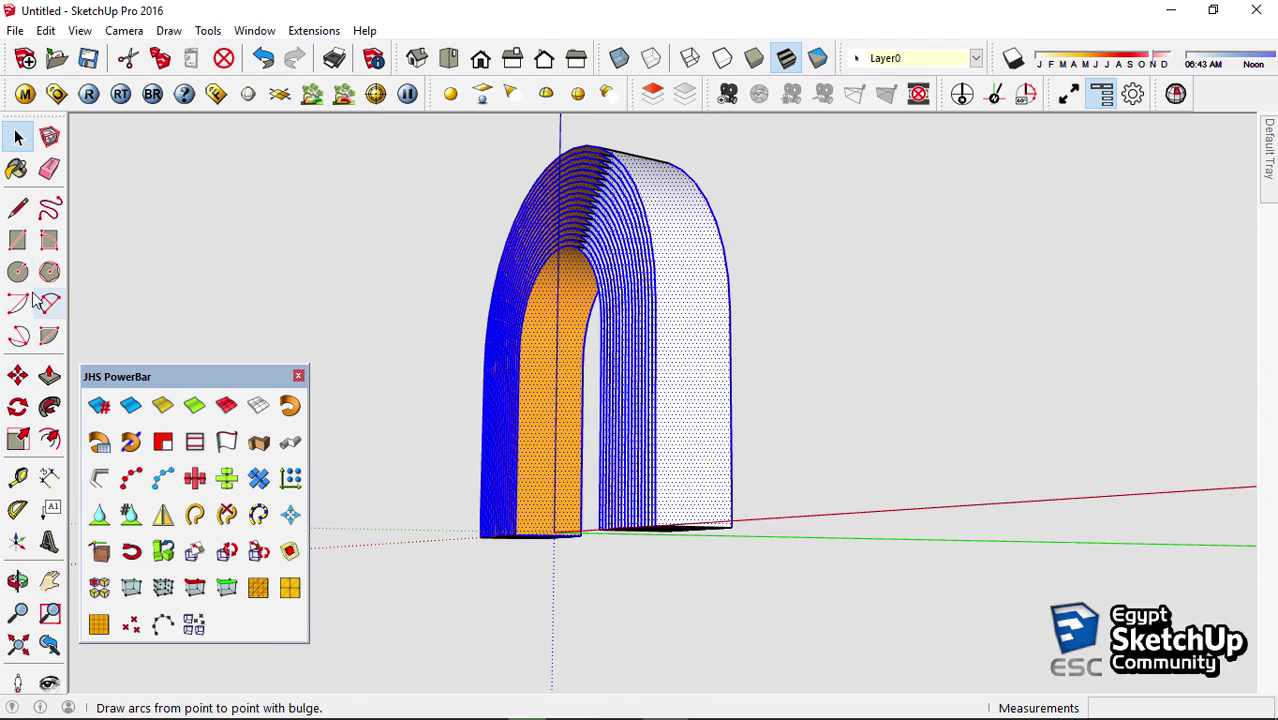
pyautogui.rightClick(694, 370)
# Group the arch and draw a circle centred on the edge midpoint
pyautogui.click(770, 190)
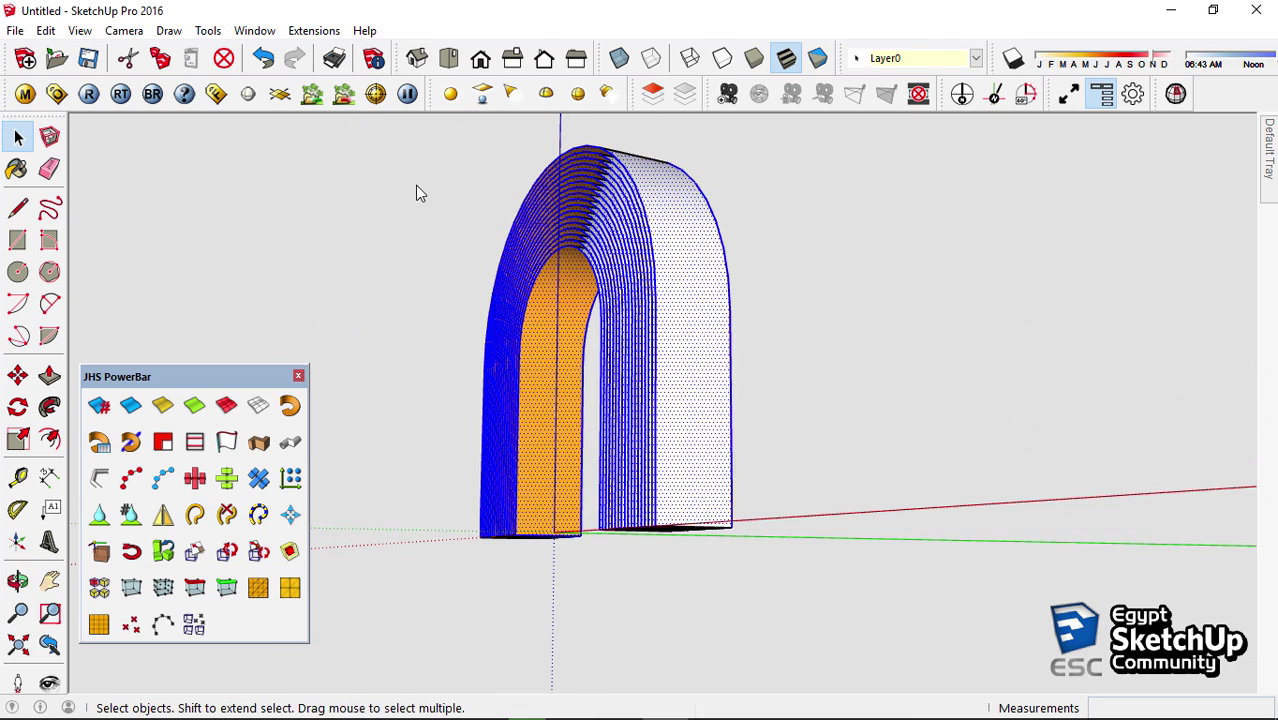
pyautogui.press('c')
pyautogui.scroll(3, 683, 416)
pyautogui.scroll(2, 681, 355)
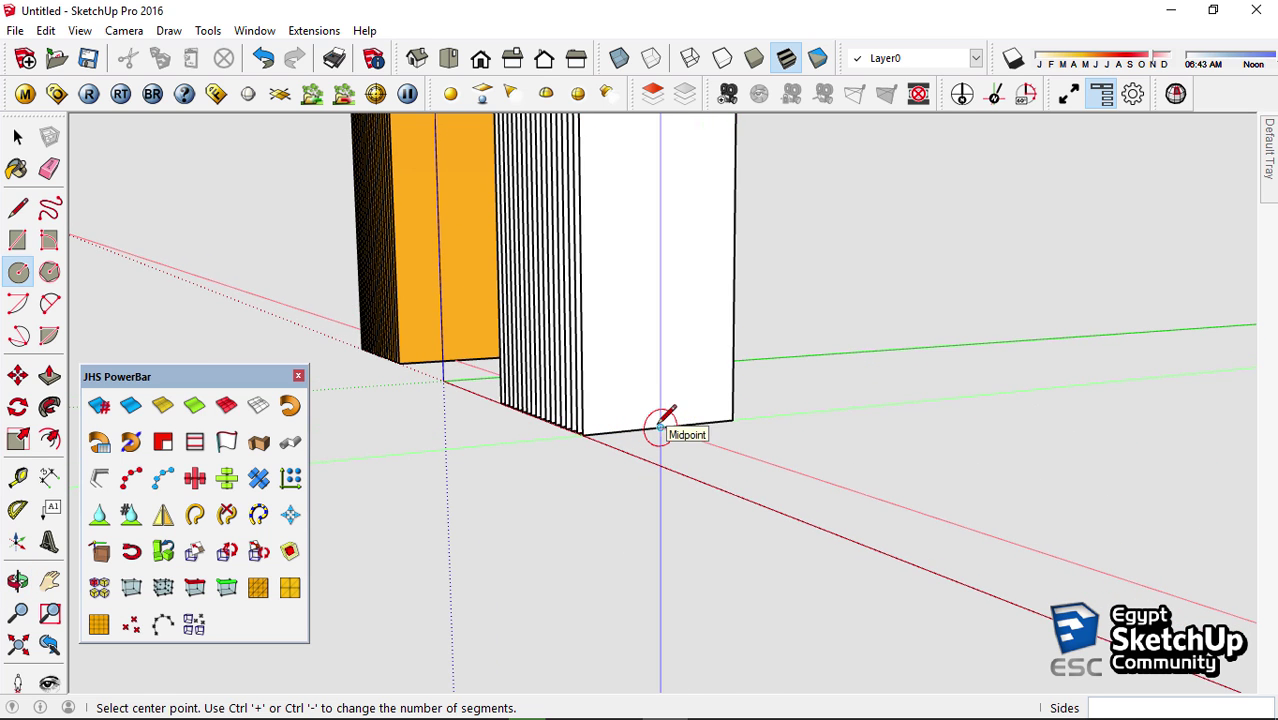
pyautogui.click(660, 427)
pyautogui.click(733, 421)
pyautogui.moveTo(733, 421)
pyautogui.mouseDown(button='middle')
pyautogui.moveTo(565, 383)
pyautogui.moveTo(779, 440)
pyautogui.moveTo(847, 389)
pyautogui.moveTo(847, 408)
pyautogui.mouseUp(button='middle')
# Push/pull the circle into a beam, then undo the extrusion
pyautogui.press('space')
pyautogui.press('p')
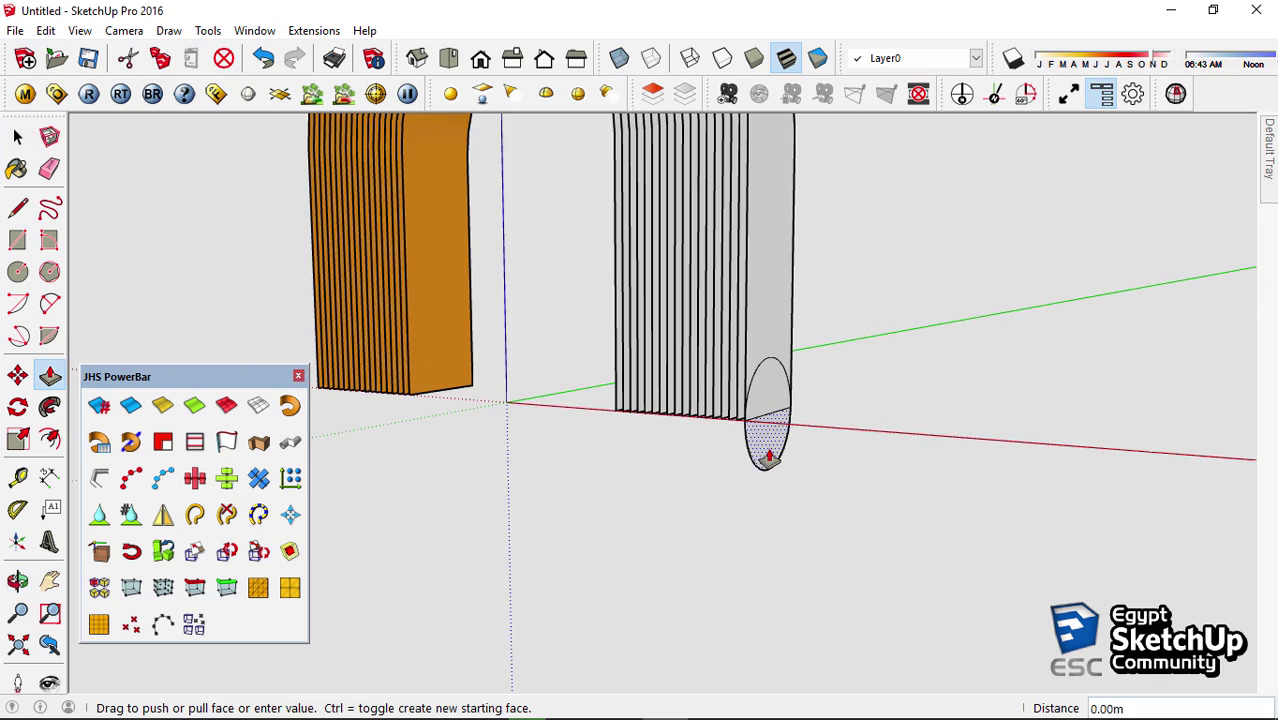
pyautogui.click(765, 451)
pyautogui.click(542, 405)
pyautogui.moveTo(542, 405)
pyautogui.mouseDown(button='middle')
pyautogui.moveTo(1020, 490)
pyautogui.moveTo(371, 197)
pyautogui.moveTo(596, 508)
pyautogui.moveTo(598, 481)
pyautogui.moveTo(1004, 388)
pyautogui.mouseUp(button='middle')
pyautogui.hotkey('ctrl', 'z')
pyautogui.press('space')
# Erase the circle's upper arc and diameter, leaving a half-ellipse face
pyautogui.press('e')
pyautogui.moveTo(975, 300); pyautogui.dragTo(974, 305)
pyautogui.press('space')
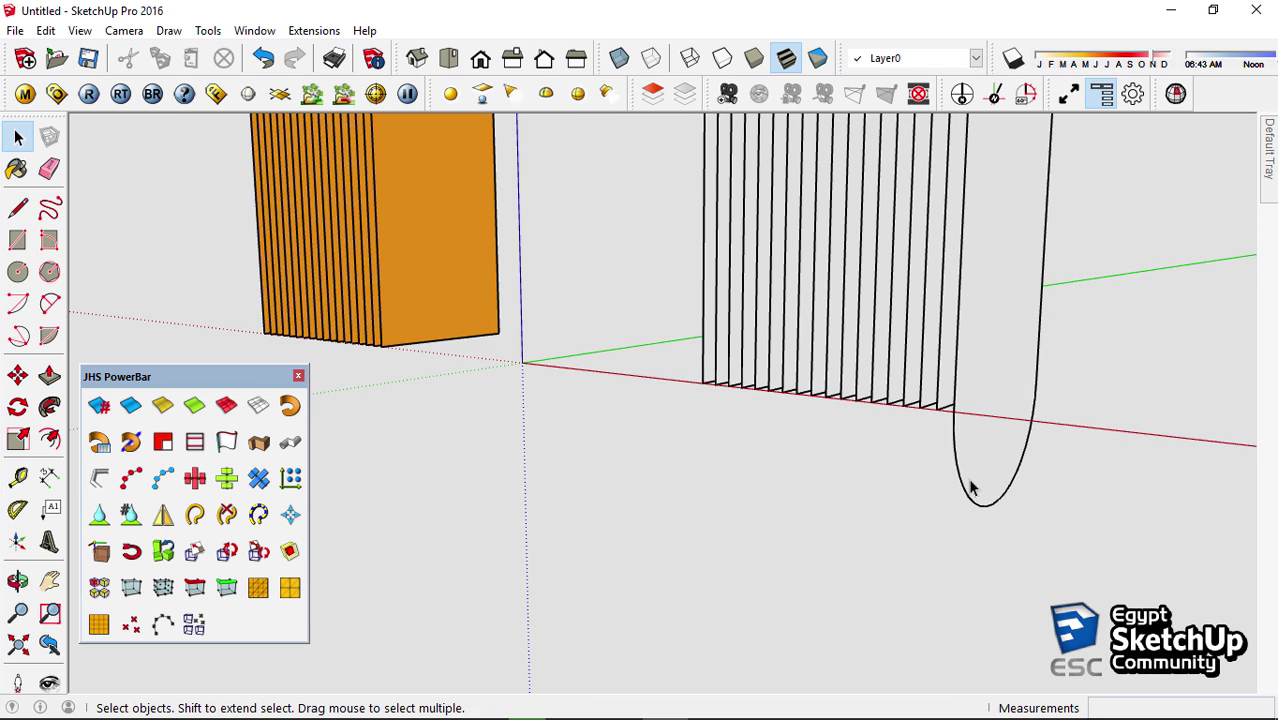
pyautogui.moveTo(931, 462); pyautogui.dragTo(845, 508, button='middle')
pyautogui.hotkey('ctrl', 'z')
pyautogui.press('e')
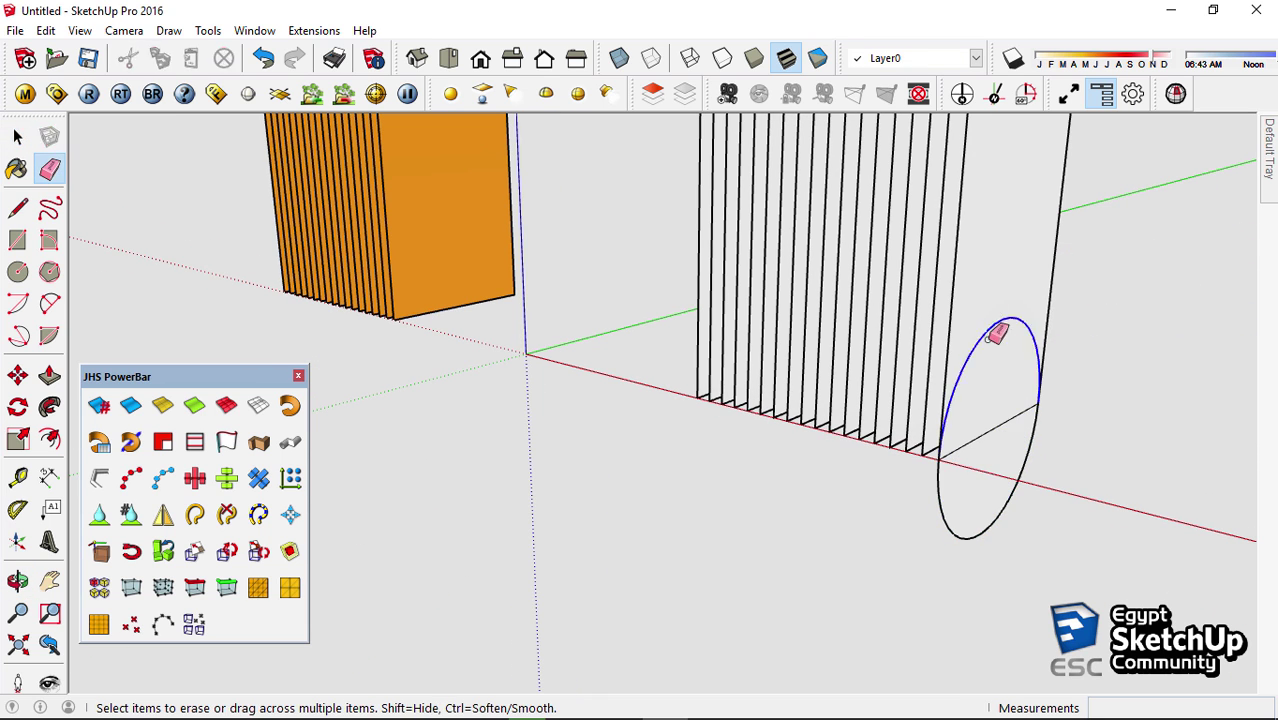
pyautogui.click(984, 337)
pyautogui.press('space')
# Copy the half-ellipse face 0.03 m away
pyautogui.click(980, 487)
pyautogui.press('m')
pyautogui.press('ctrl')
pyautogui.click(956, 485)
pyautogui.click(923, 458)
pyautogui.write('10')
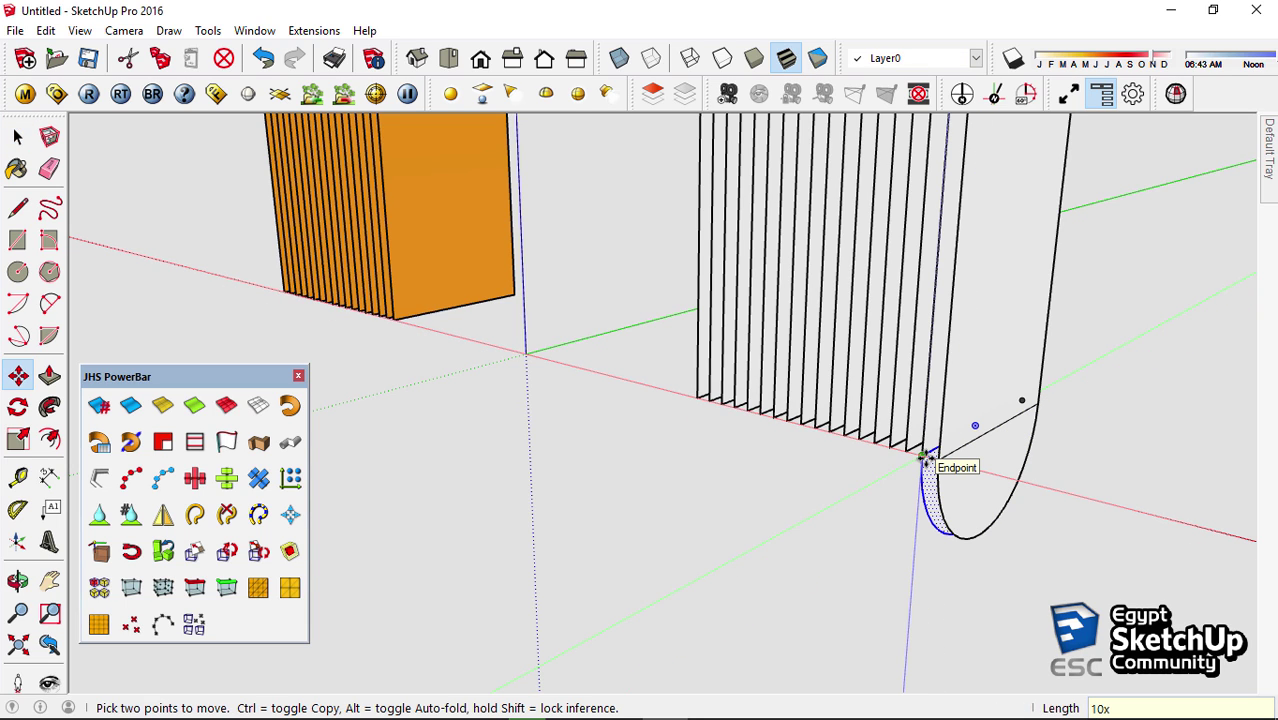
pyautogui.write('18')
# Array the half-ellipse copy ten times
pyautogui.press('Return')
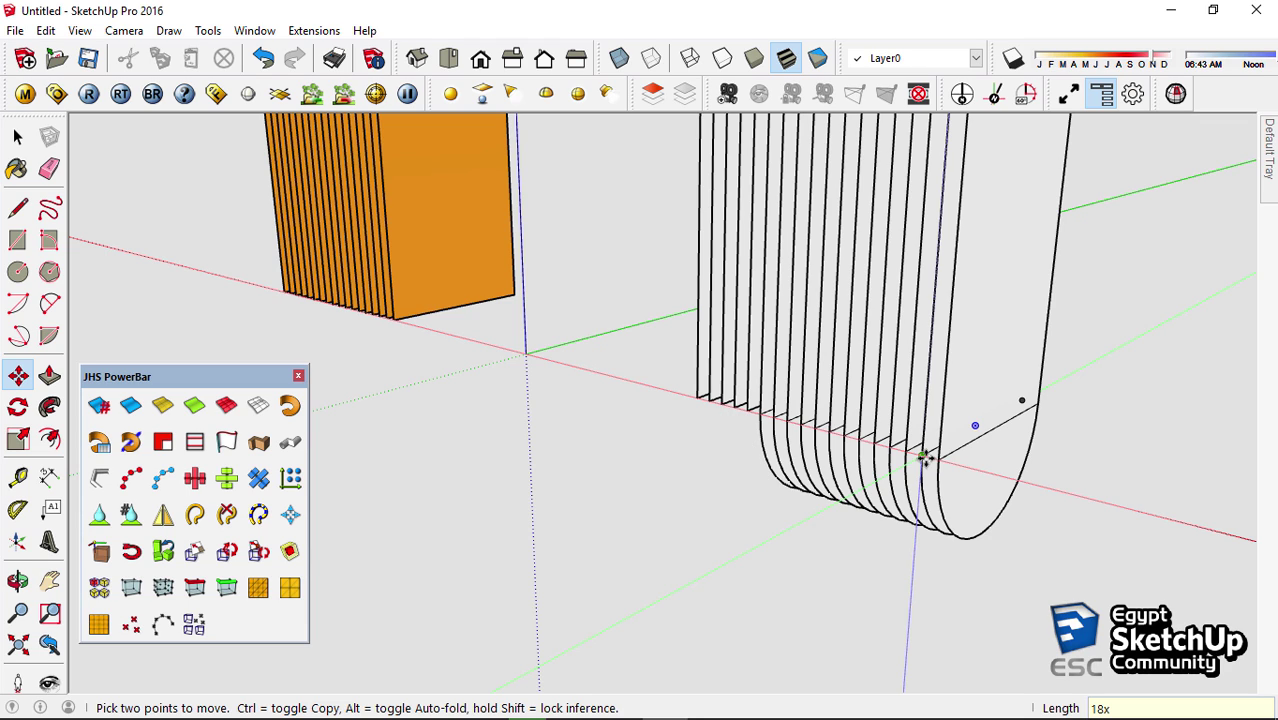
pyautogui.press('space')
pyautogui.scroll(3, 594, 320)
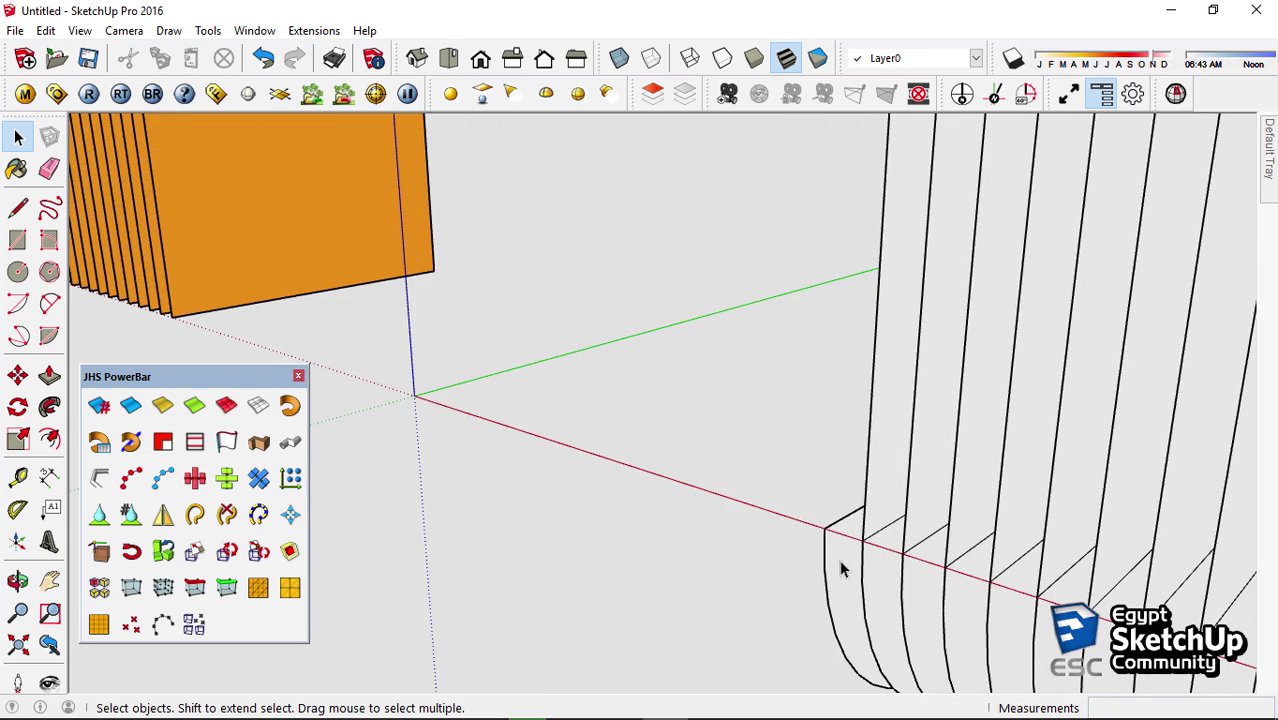
# Copy the half-ellipse again and array it 18 times, one under each strip
pyautogui.press('m')
pyautogui.moveTo(804, 522)
pyautogui.mouseDown(button='middle')
pyautogui.moveTo(387, 385)
pyautogui.moveTo(665, 400)
pyautogui.mouseUp(button='middle')
pyautogui.moveTo(671, 451); pyautogui.dragTo(625, 428, button='middle')
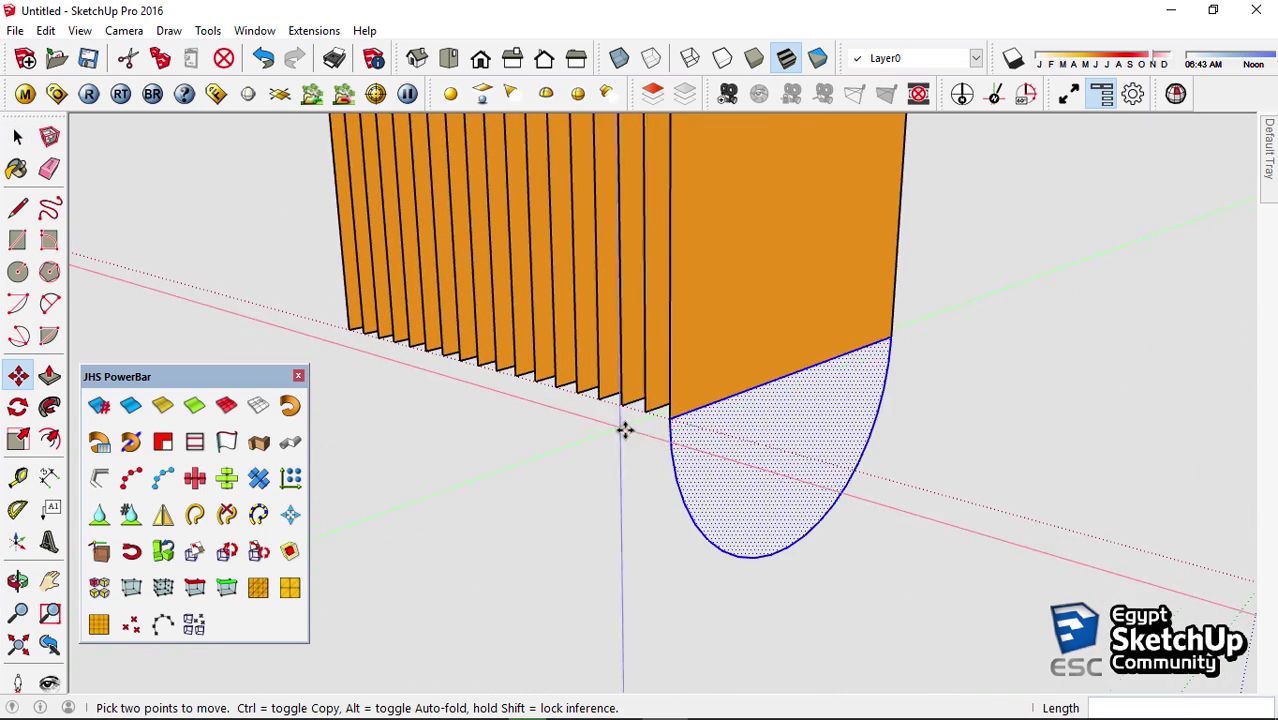
pyautogui.click(671, 411)
pyautogui.write('18')
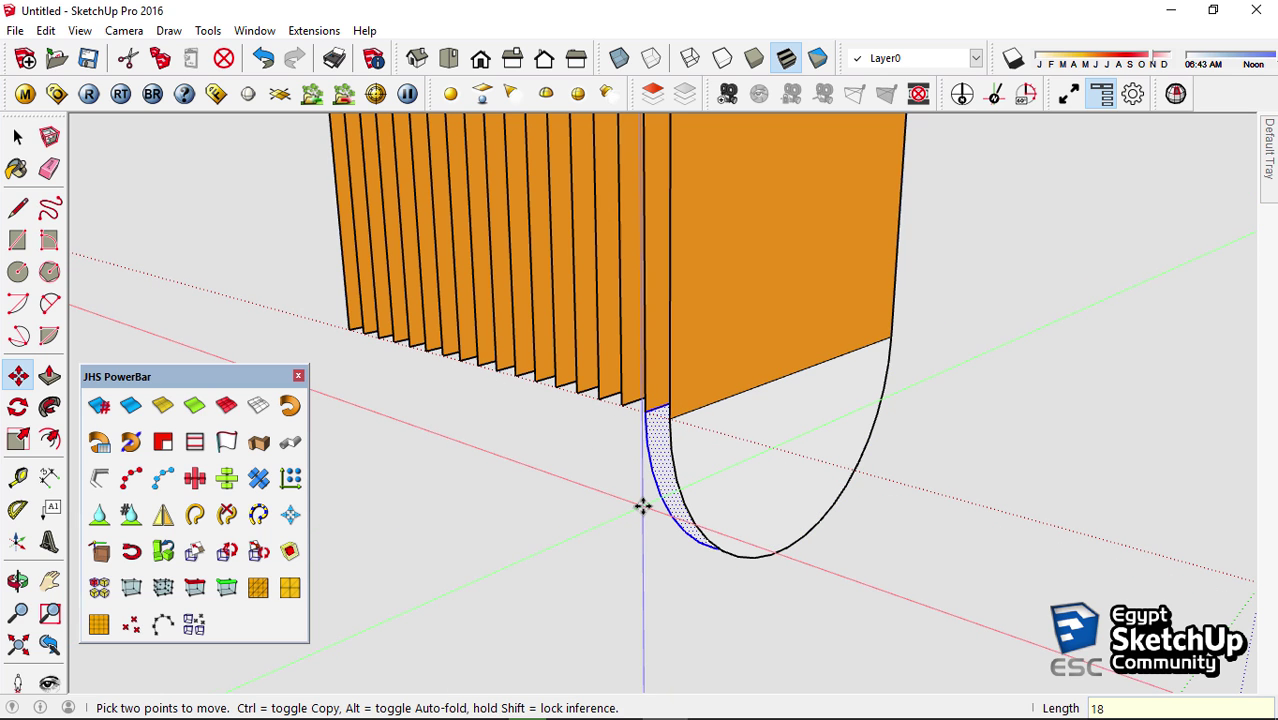
pyautogui.press('Return')
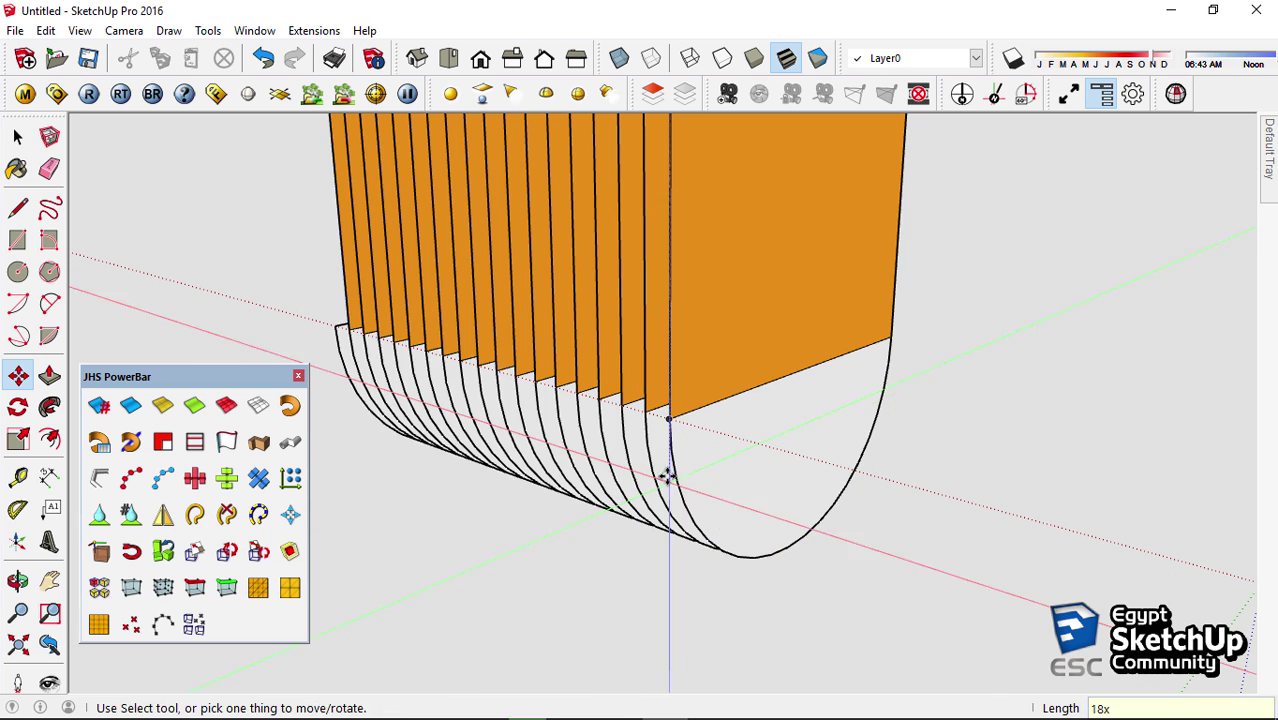
pyautogui.moveTo(664, 473)
pyautogui.mouseDown(button='middle')
pyautogui.moveTo(835, 422)
pyautogui.moveTo(487, 433)
pyautogui.moveTo(662, 434)
pyautogui.mouseUp(button='middle')
pyautogui.press('space')
# Erase the stray cross edges between the lower fins and on the left shell
pyautogui.click(690, 408)
pyautogui.press('e')
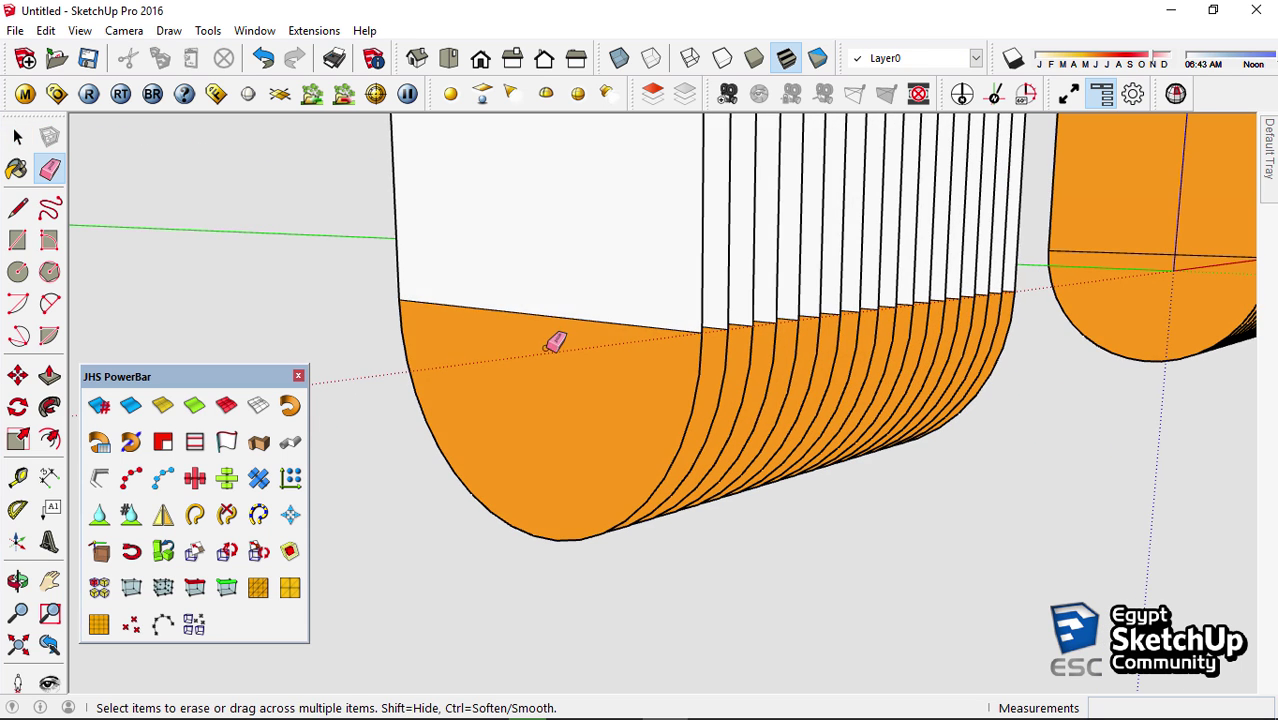
pyautogui.moveTo(553, 342)
pyautogui.mouseDown(button='middle')
pyautogui.moveTo(676, 325)
pyautogui.moveTo(476, 300)
pyautogui.mouseUp(button='middle')
pyautogui.moveTo(476, 300)
pyautogui.mouseDown()
pyautogui.moveTo(531, 265)
pyautogui.moveTo(516, 304)
pyautogui.moveTo(508, 289)
pyautogui.moveTo(693, 280)
pyautogui.moveTo(796, 285)
pyautogui.moveTo(864, 311)
pyautogui.moveTo(862, 292)
pyautogui.moveTo(1027, 274)
pyautogui.moveTo(1068, 292)
pyautogui.moveTo(1093, 277)
pyautogui.mouseUp()
pyautogui.moveTo(1093, 277); pyautogui.dragTo(993, 414, button='middle')
pyautogui.press('o')
pyautogui.moveTo(993, 414)
pyautogui.mouseDown()
pyautogui.moveTo(594, 528)
pyautogui.moveTo(824, 512)
pyautogui.mouseUp()
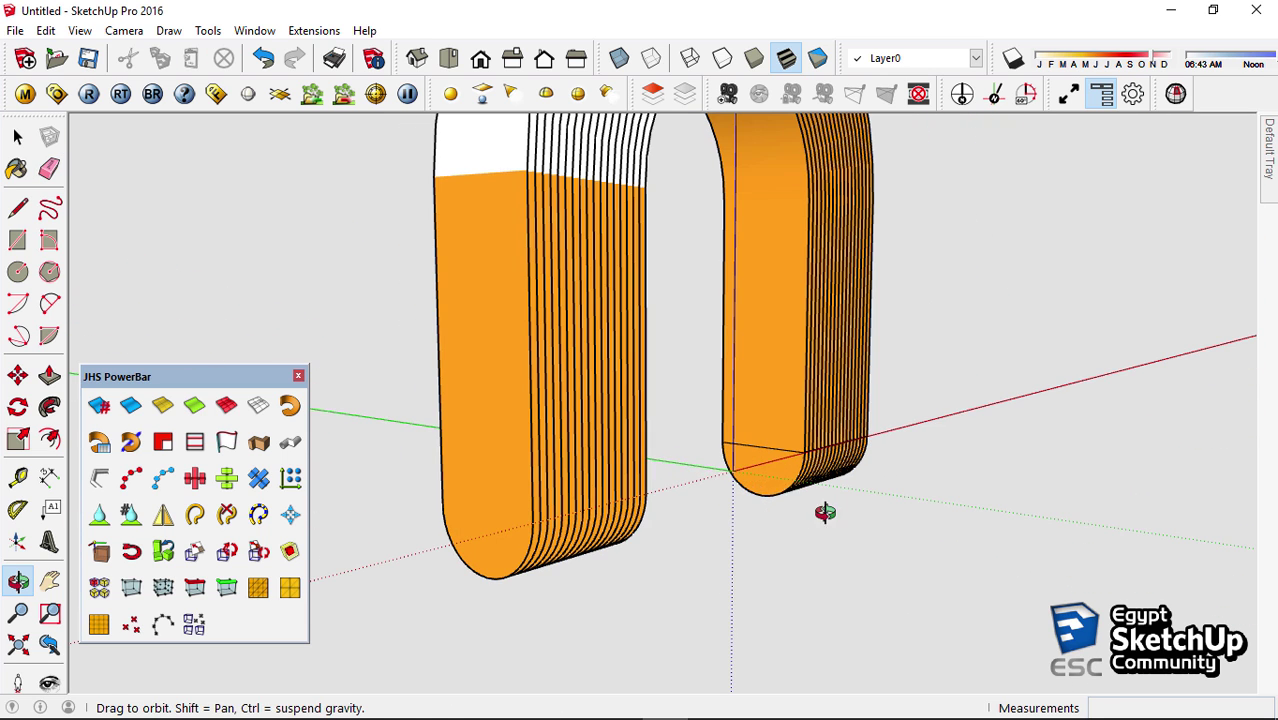
pyautogui.press('e')
pyautogui.moveTo(683, 462)
pyautogui.mouseDown()
pyautogui.moveTo(556, 443)
pyautogui.moveTo(517, 537)
pyautogui.mouseUp()
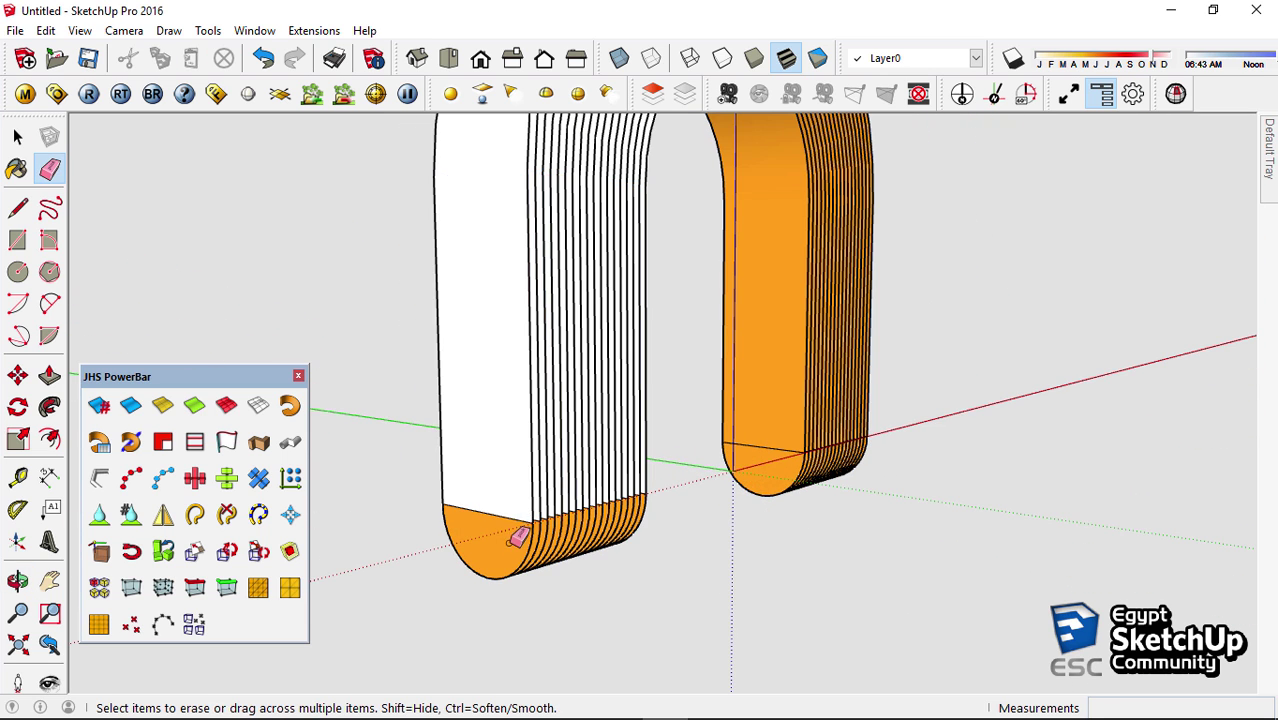
# Reverse the selected bottom faces of the left shell
pyautogui.press('space')
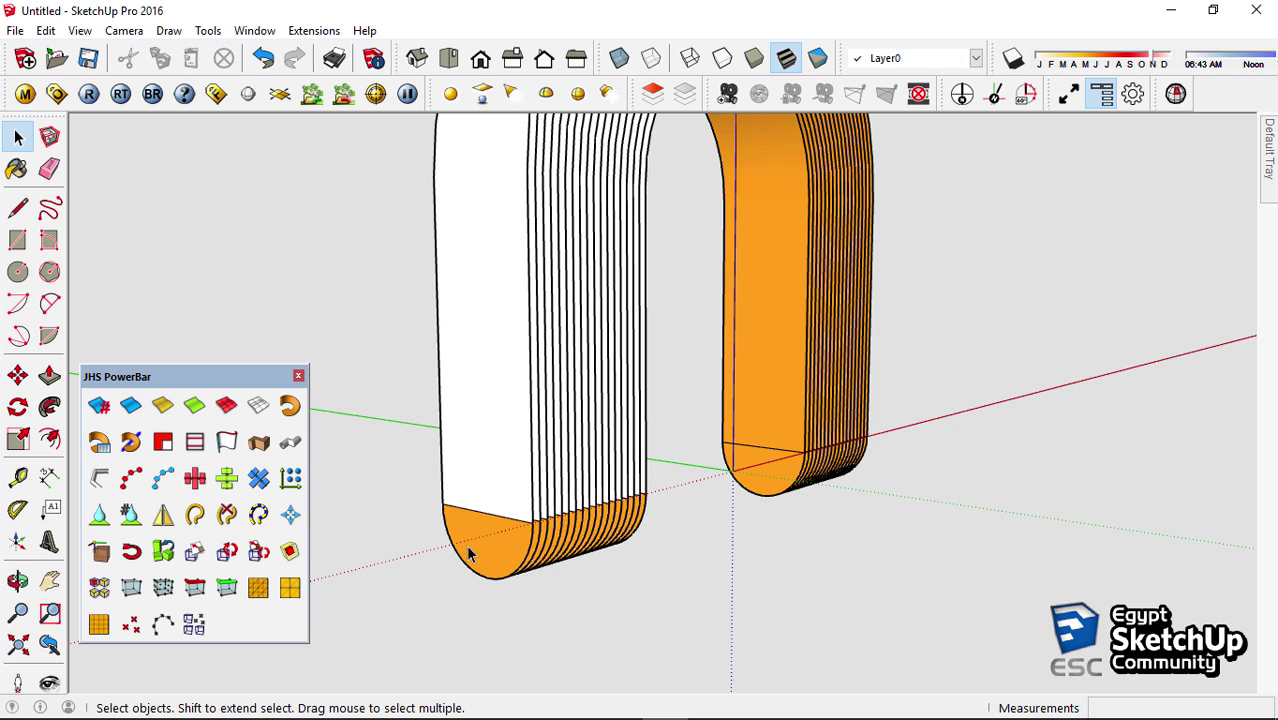
pyautogui.moveTo(382, 413); pyautogui.dragTo(677, 652)
pyautogui.rightClick(483, 565)
pyautogui.click(636, 235)
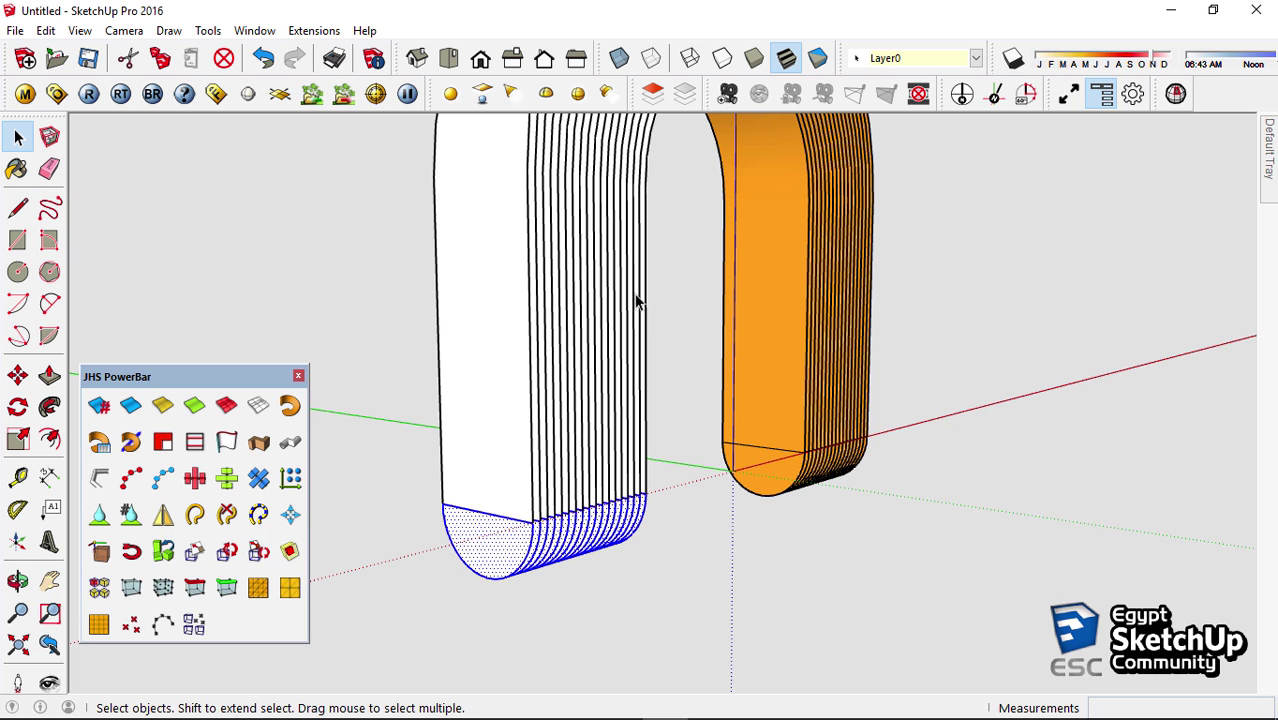
# Inspect the orange shell's bottom fins from several angles with the Eraser active
pyautogui.press('e')
pyautogui.scroll(3, 508, 485)
pyautogui.scroll(2, 556, 520)
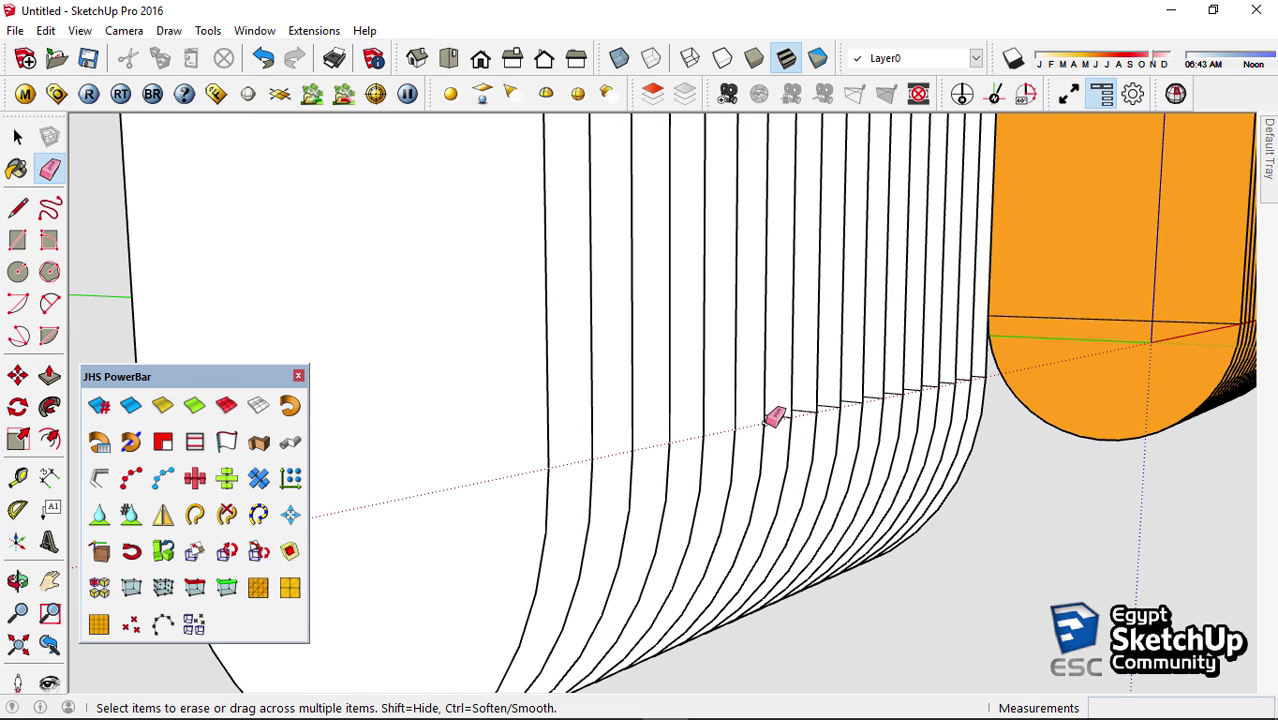
pyautogui.moveTo(870, 396)
pyautogui.mouseDown(button='middle')
pyautogui.moveTo(833, 402)
pyautogui.moveTo(860, 376)
pyautogui.mouseUp(button='middle')
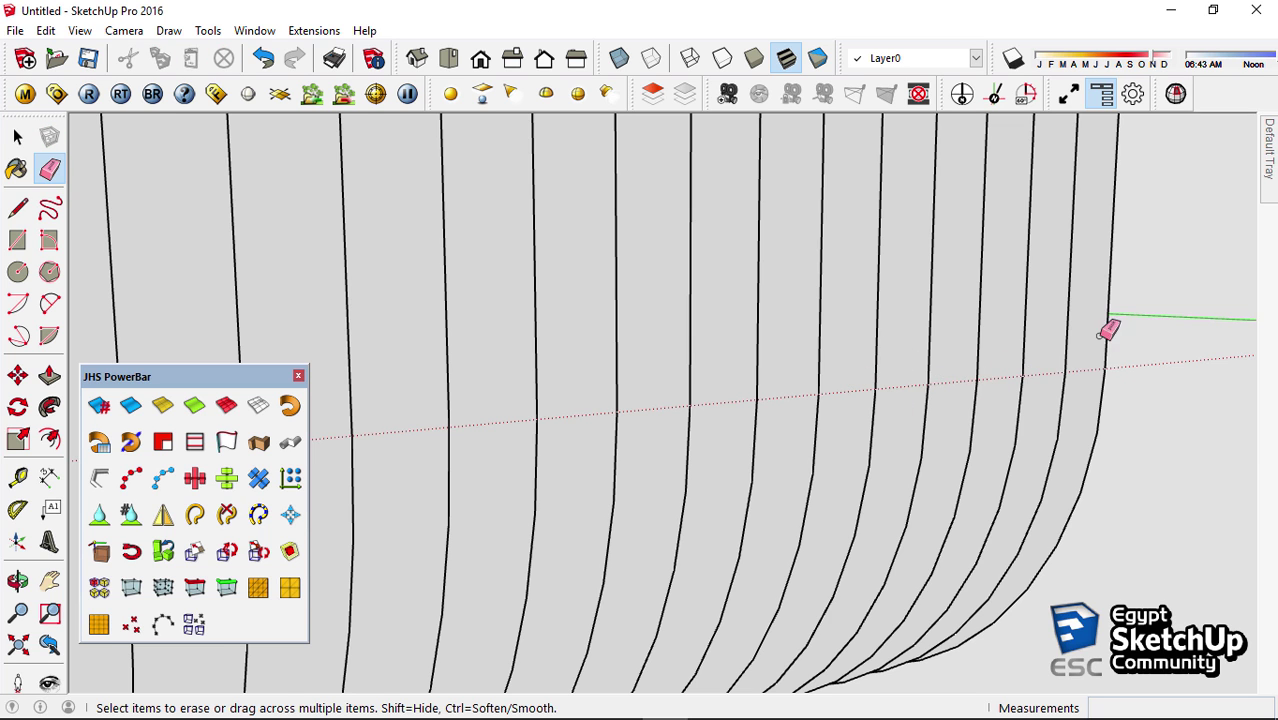
pyautogui.scroll(-3, 1150, 400)
pyautogui.scroll(2, 765, 486)
pyautogui.scroll(2, 850, 380)
pyautogui.scroll(2, 797, 446)
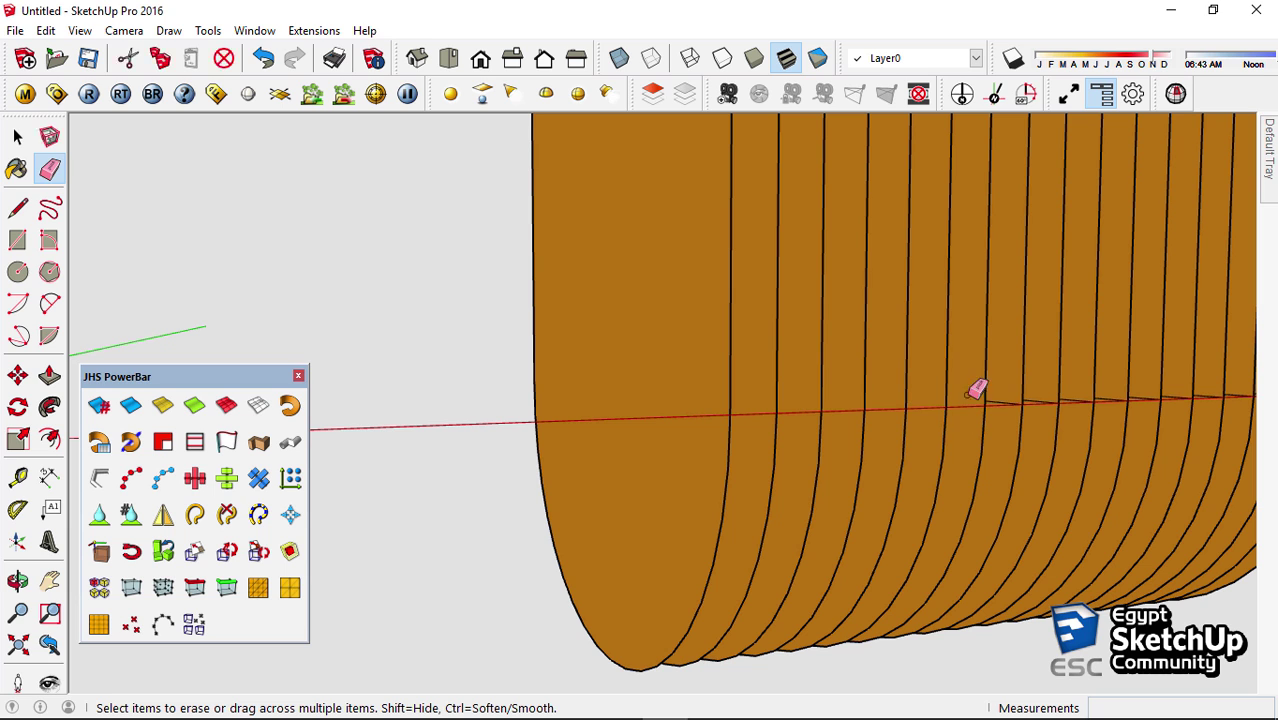
pyautogui.moveTo(1087, 385)
pyautogui.mouseDown(button='middle')
pyautogui.moveTo(539, 514)
pyautogui.moveTo(683, 486)
pyautogui.mouseUp(button='middle')
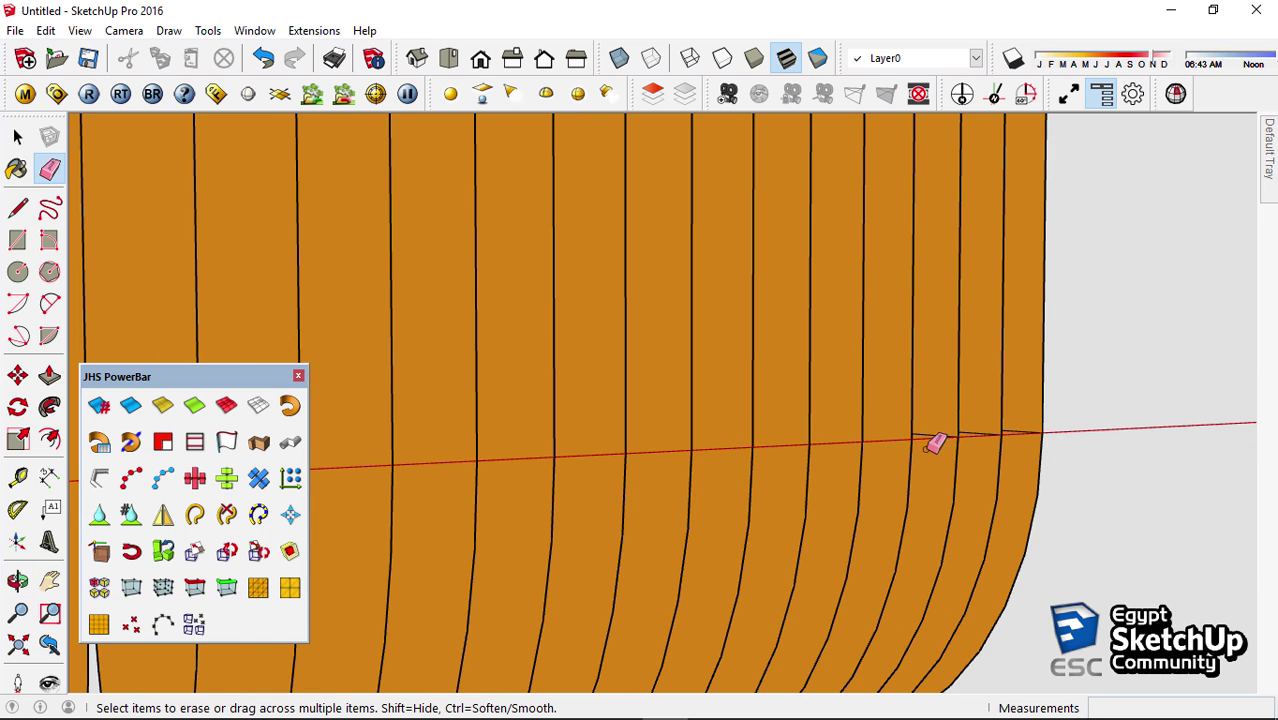
pyautogui.press('space')
pyautogui.scroll(-3, 967, 448)
# Draw a small circle centred on the flat end face of the strip stack
pyautogui.scroll(-2, 941, 503)
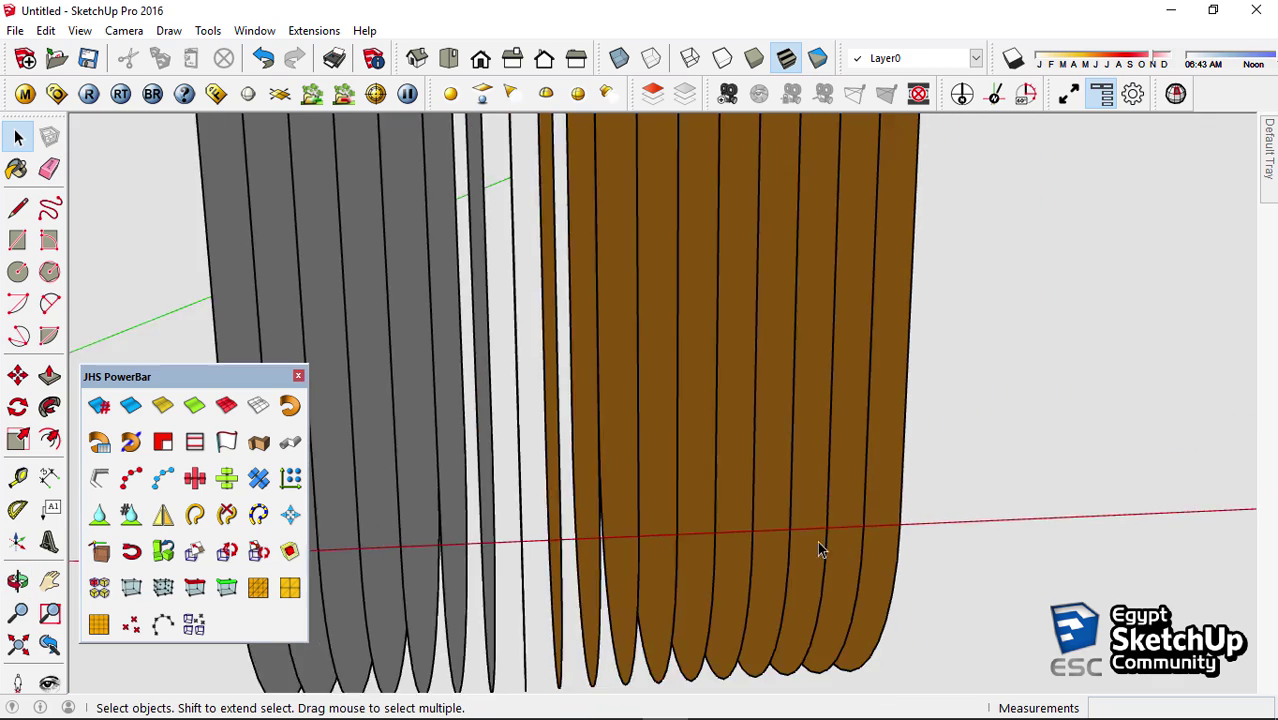
pyautogui.scroll(-2, 821, 545)
pyautogui.scroll(-3, 812, 548)
pyautogui.moveTo(812, 548); pyautogui.dragTo(656, 496, button='middle')
pyautogui.moveTo(531, 281); pyautogui.dragTo(842, 662)
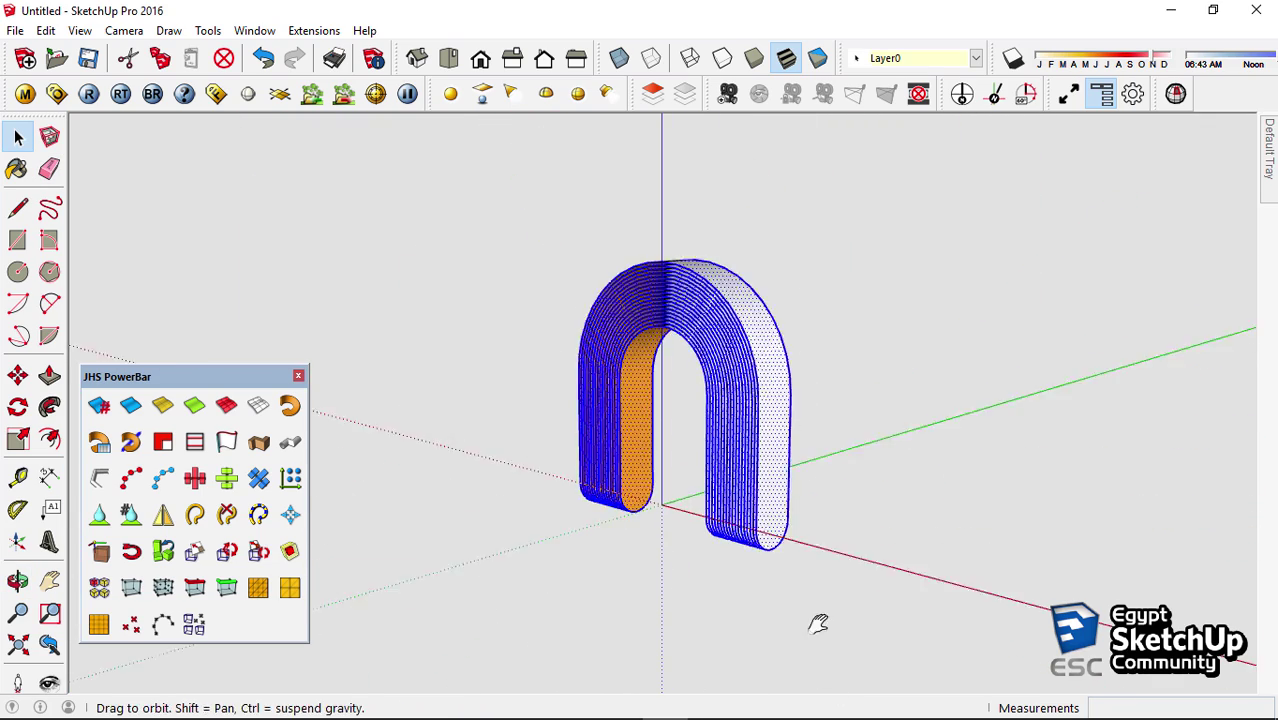
pyautogui.scroll(3, 648, 488)
pyautogui.moveTo(816, 622)
pyautogui.mouseDown(button='middle')
pyautogui.moveTo(648, 488)
pyautogui.moveTo(870, 442)
pyautogui.mouseUp(button='middle')
pyautogui.press('c')
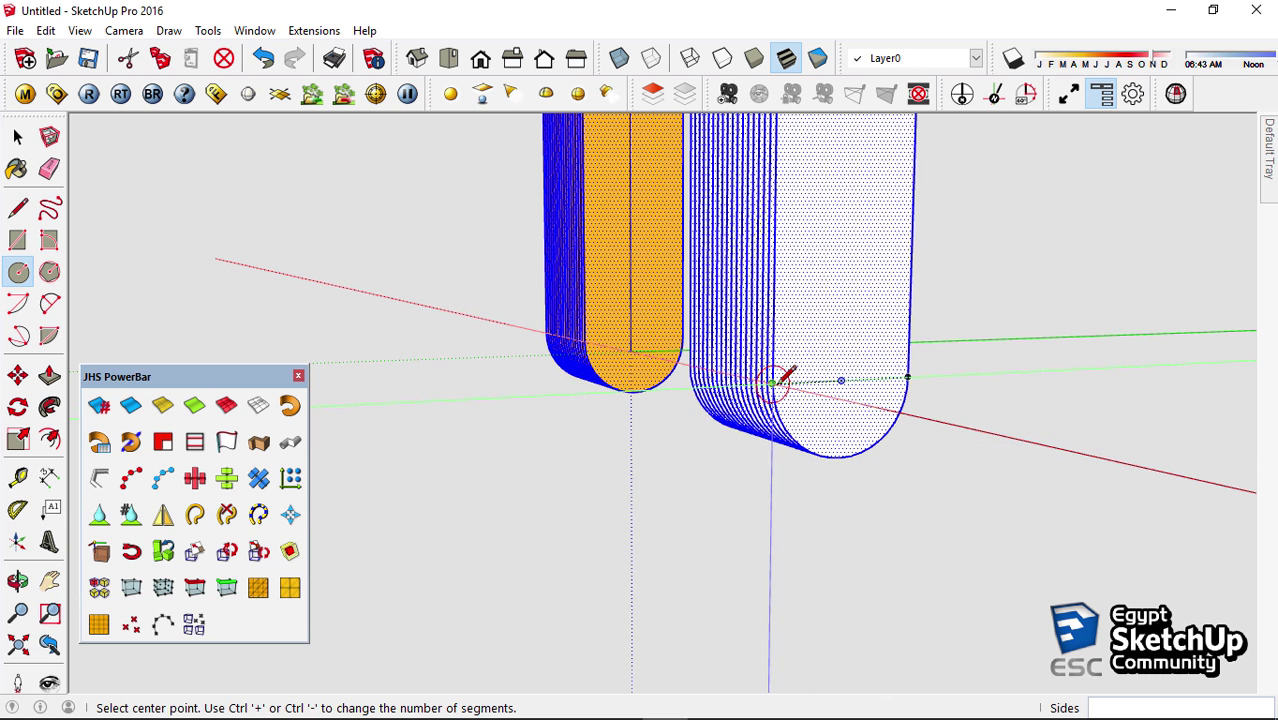
pyautogui.click(842, 380)
pyautogui.scroll(1, 882, 380)
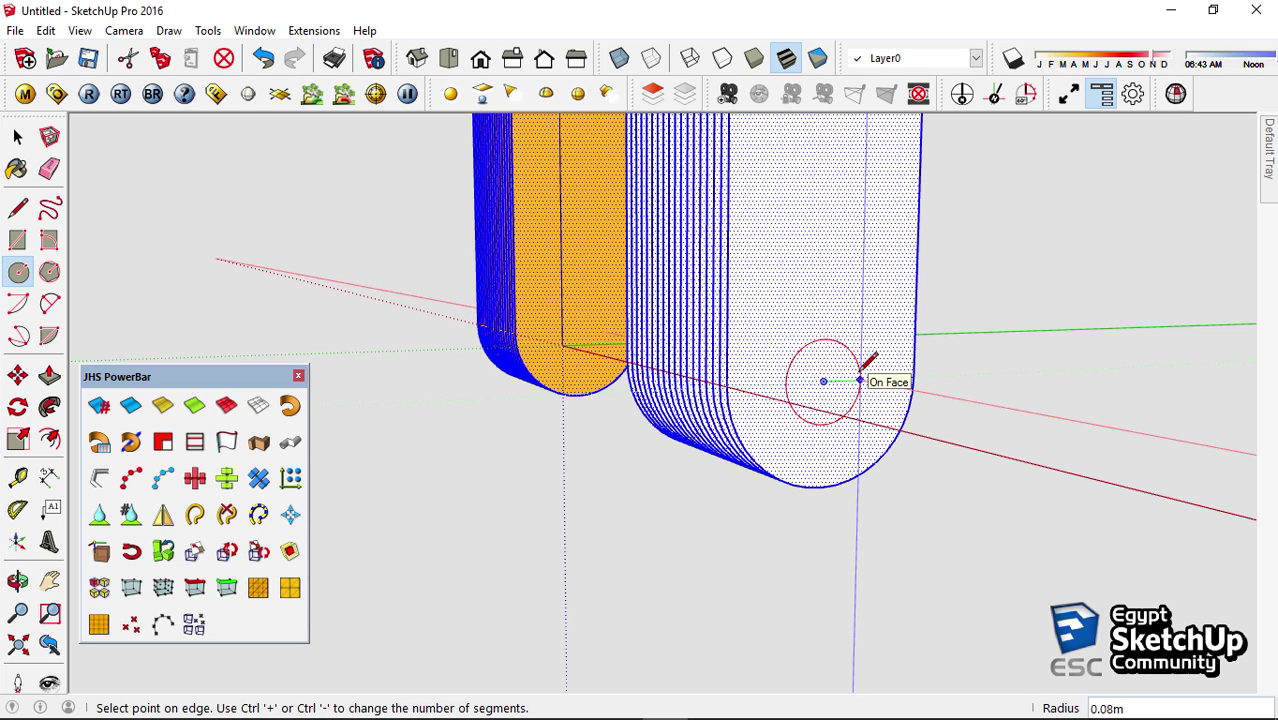
pyautogui.click(860, 381)
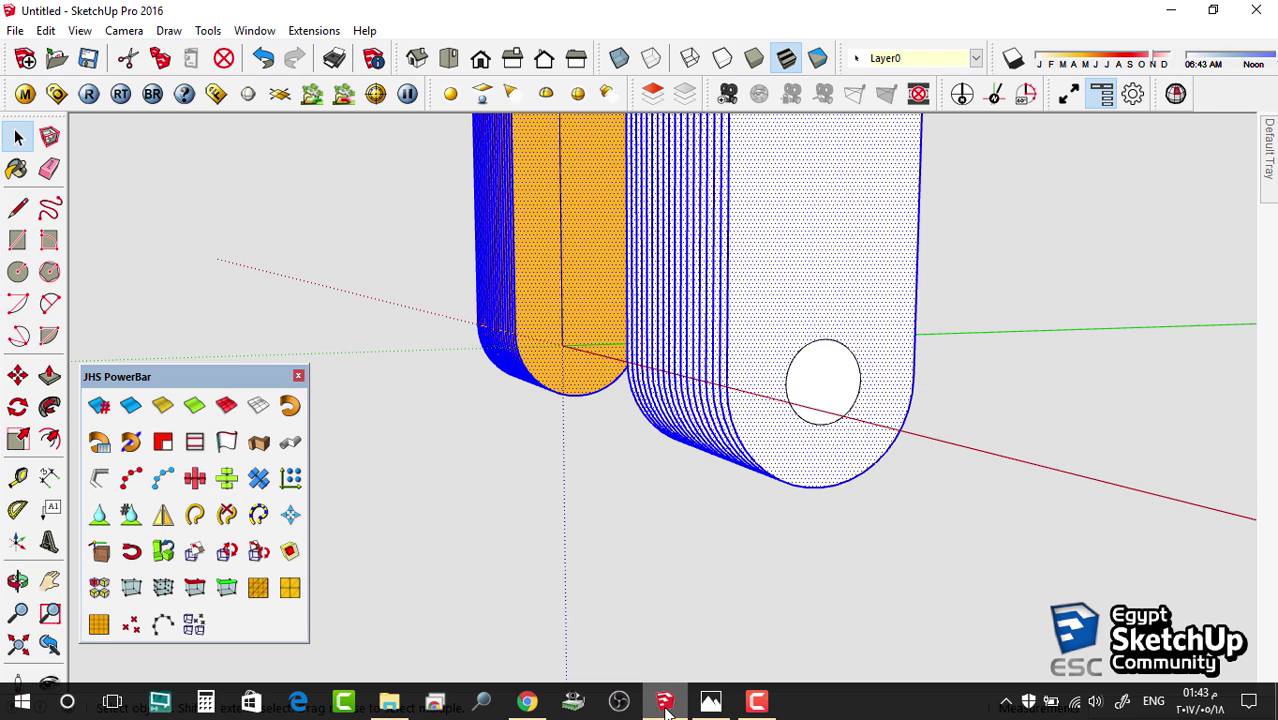
# Check the lampshade reference photo, then scale the circle down to about 0.35
pyautogui.click(710, 701)
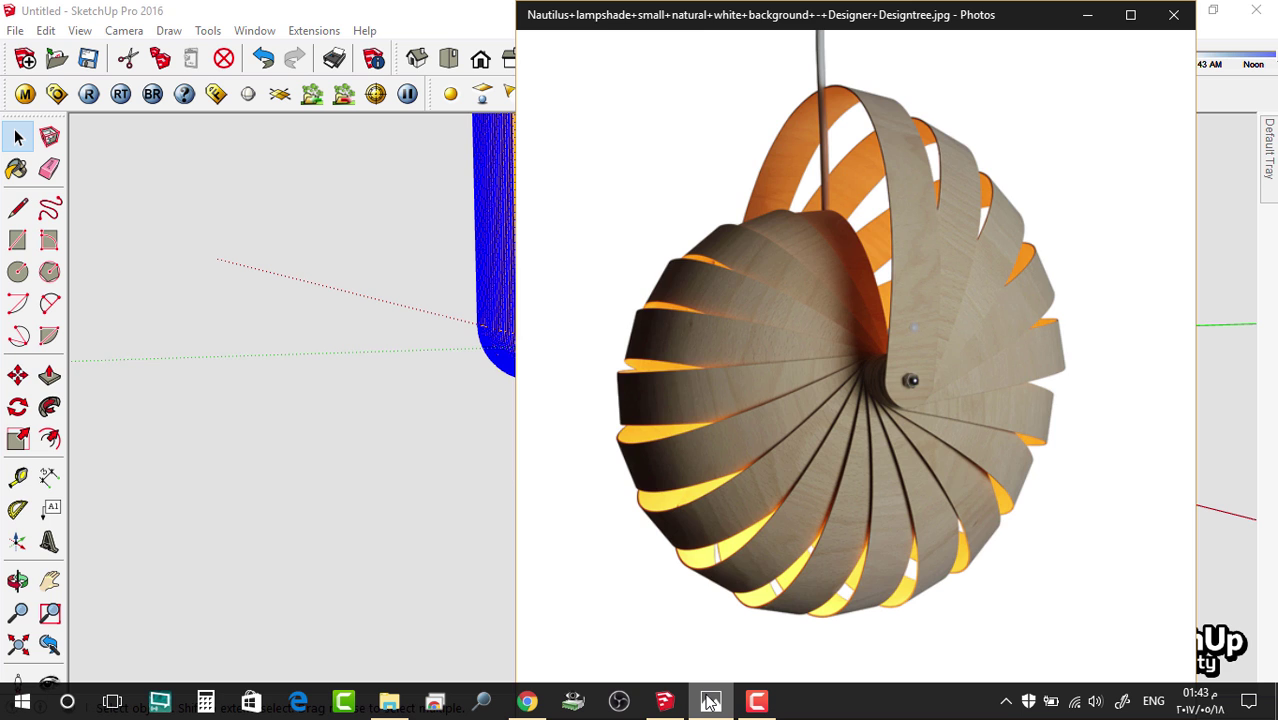
pyautogui.click(710, 701)
pyautogui.scroll(2, 850, 378)
pyautogui.press('s')
pyautogui.keyDown('ctrl'); pyautogui.moveTo(783, 469); pyautogui.dragTo(829, 410); pyautogui.keyUp('ctrl')
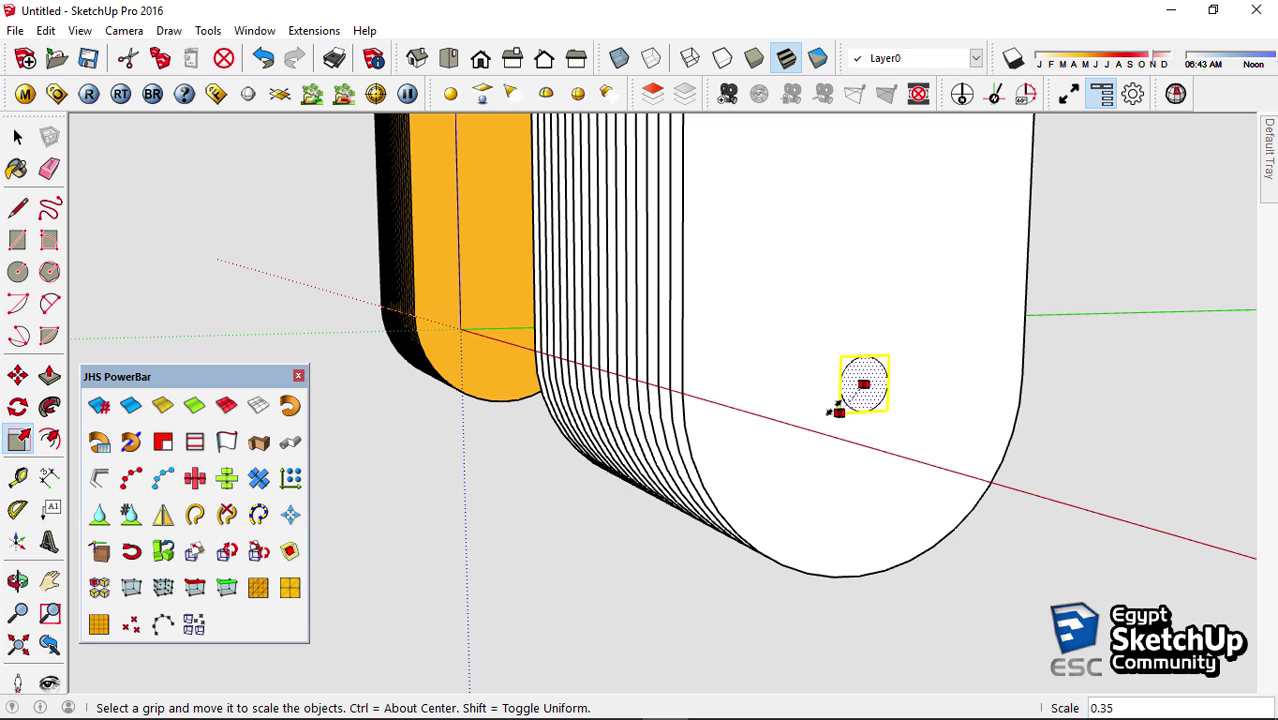
pyautogui.press('space')
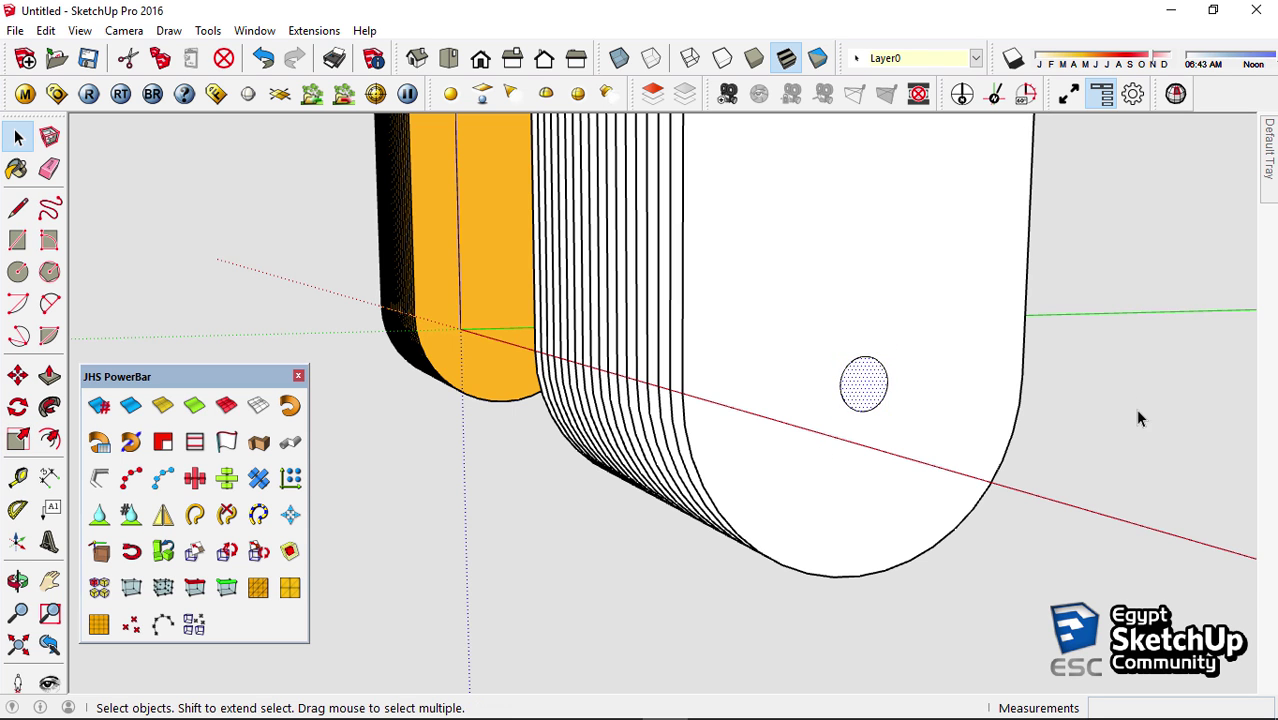
pyautogui.scroll(-5, 1138, 418)
pyautogui.moveTo(1138, 418); pyautogui.dragTo(837, 393, button='middle')
# Make the flat end face of the stack into its own group
pyautogui.click(837, 393)
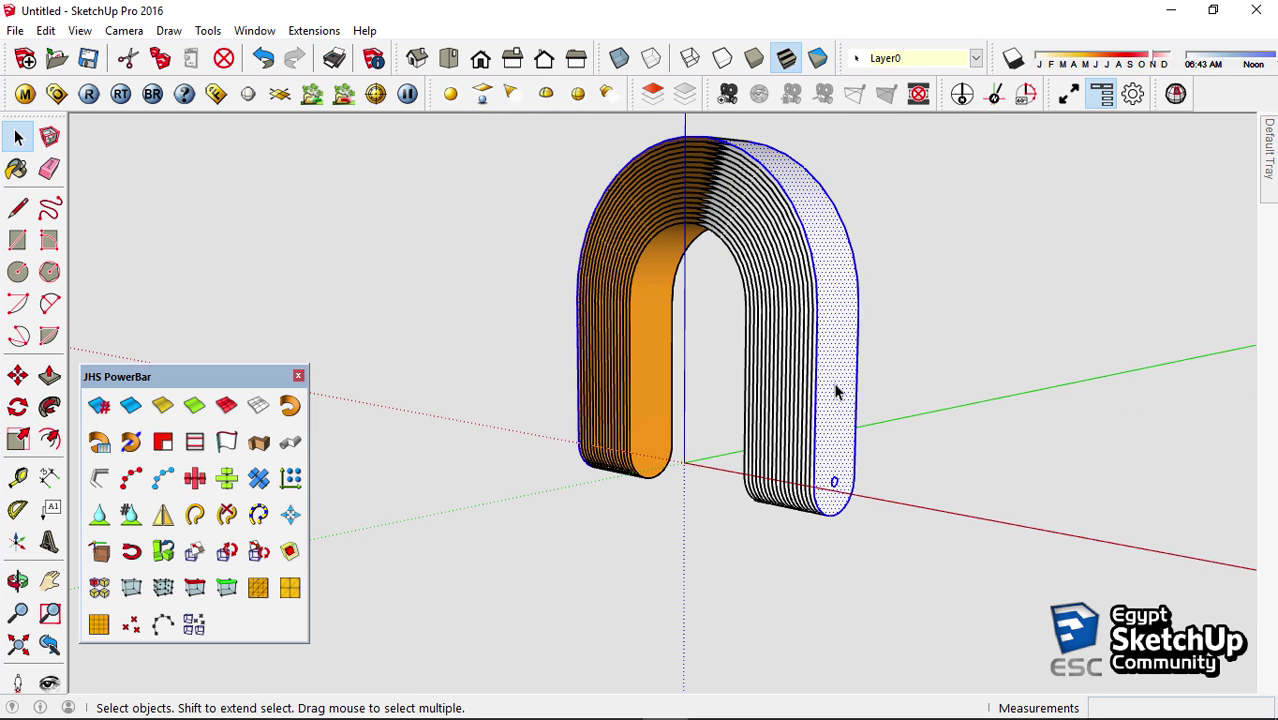
pyautogui.moveTo(990, 157); pyautogui.dragTo(485, 399)
pyautogui.click(790, 422)
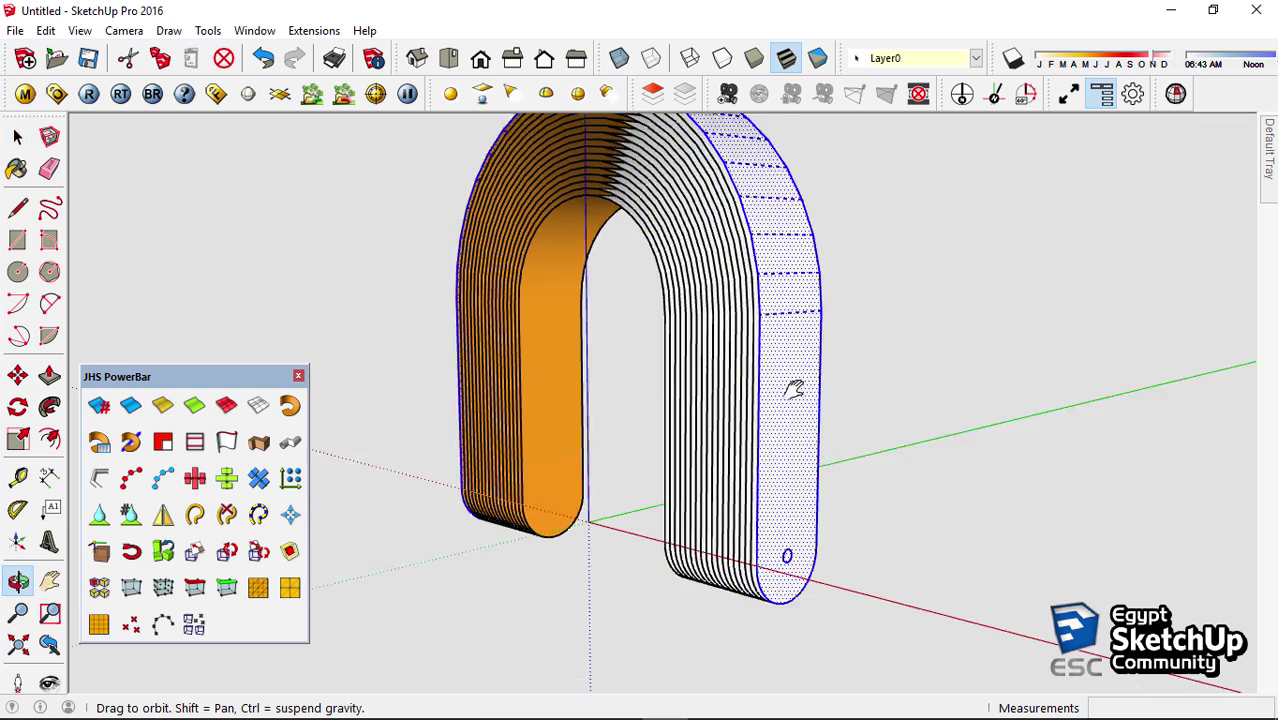
pyautogui.scroll(5, 800, 440)
pyautogui.scroll(2, 800, 440)
pyautogui.rightClick(784, 341)
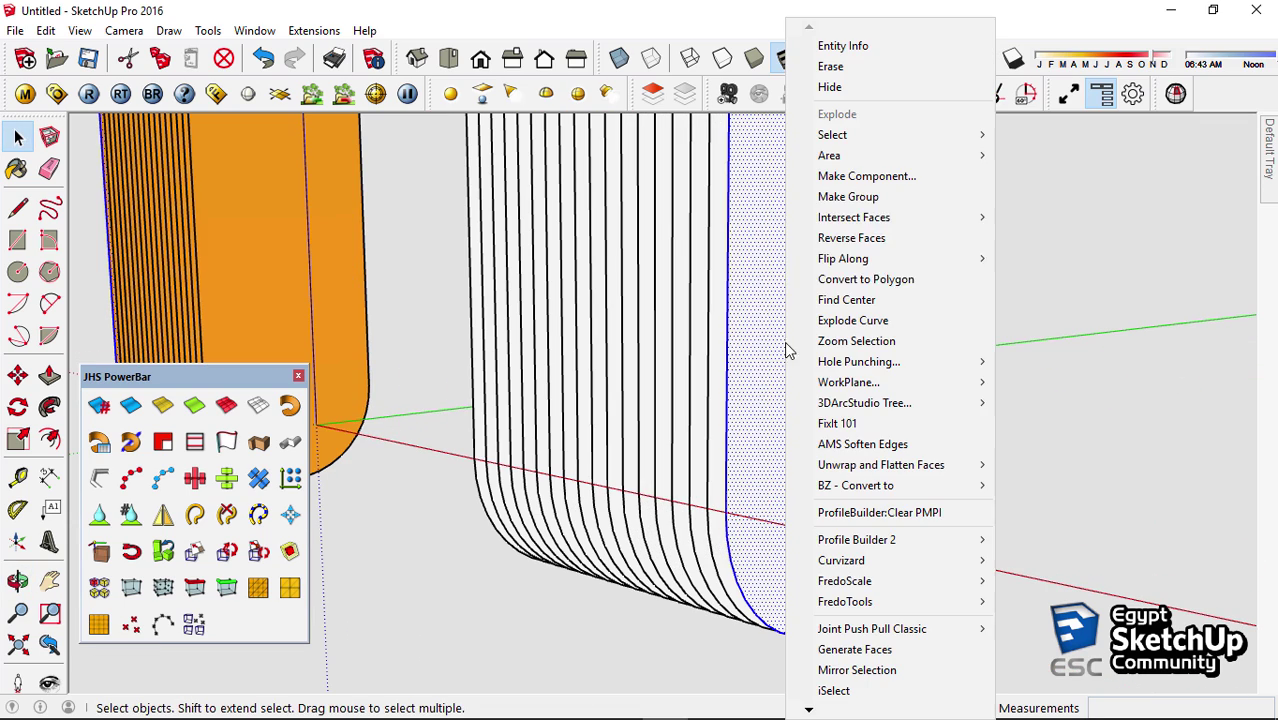
pyautogui.click(848, 198)
pyautogui.rightClick(713, 287)
pyautogui.click(756, 200)
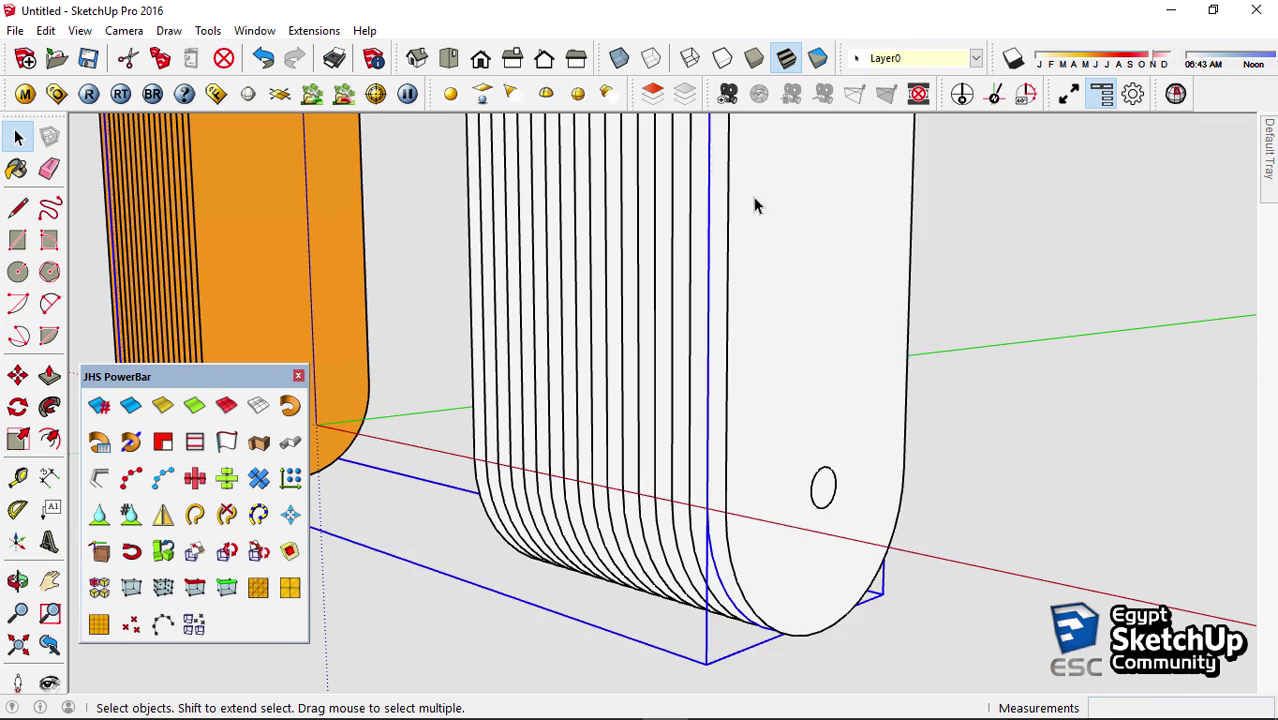
# Make each of the first seven curved strips a separate group
pyautogui.moveTo(756, 205)
pyautogui.mouseDown(button='middle')
pyautogui.moveTo(736, 331)
pyautogui.moveTo(790, 640)
pyautogui.mouseUp(button='middle')
pyautogui.scroll(3, 770, 455)
pyautogui.rightClick(757, 455)
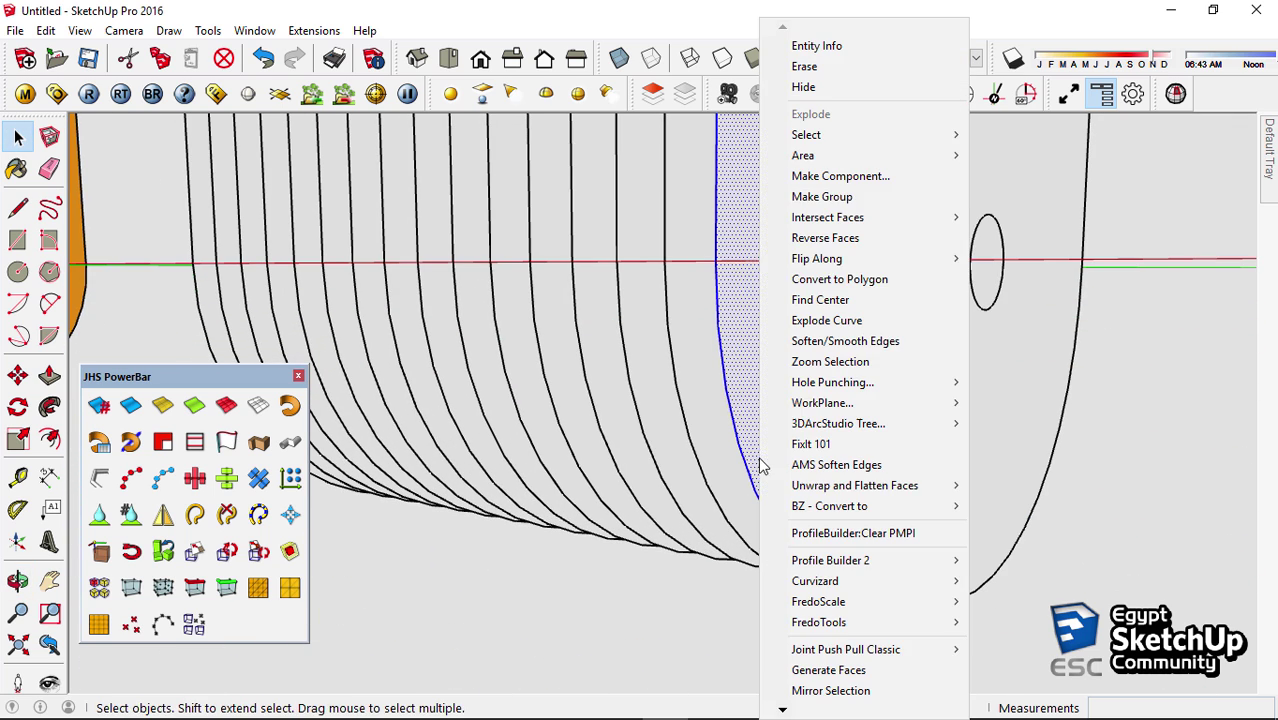
pyautogui.click(800, 197)
pyautogui.click(719, 442)
pyautogui.rightClick(719, 442)
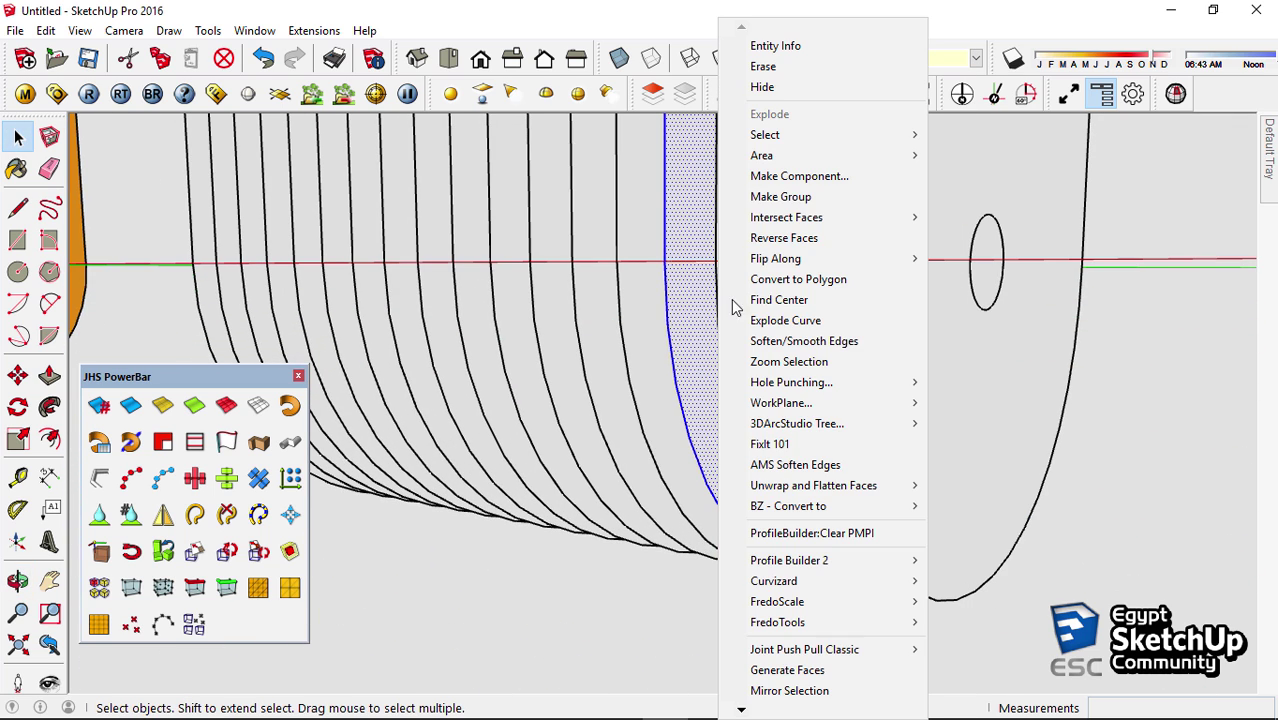
pyautogui.click(780, 196)
pyautogui.click(660, 422)
pyautogui.rightClick(660, 422)
pyautogui.click(720, 197)
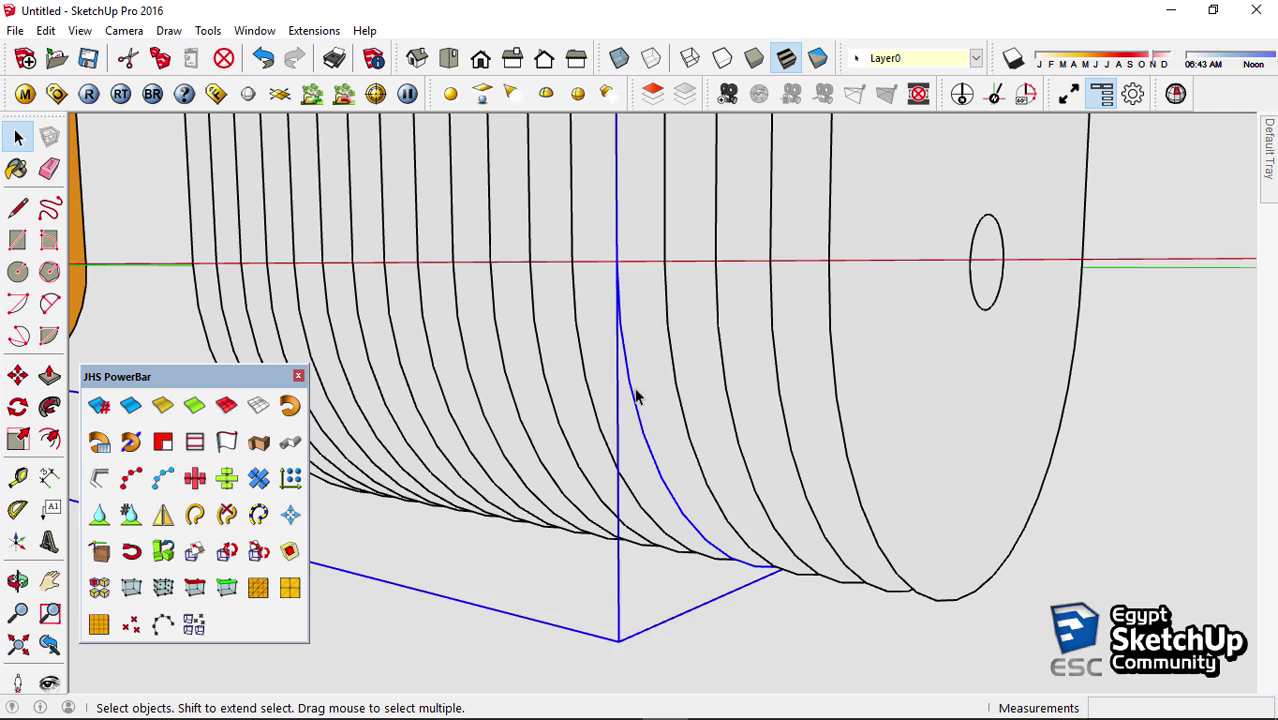
pyautogui.click(616, 414)
pyautogui.rightClick(616, 414)
pyautogui.click(702, 196)
pyautogui.click(560, 335)
pyautogui.rightClick(560, 335)
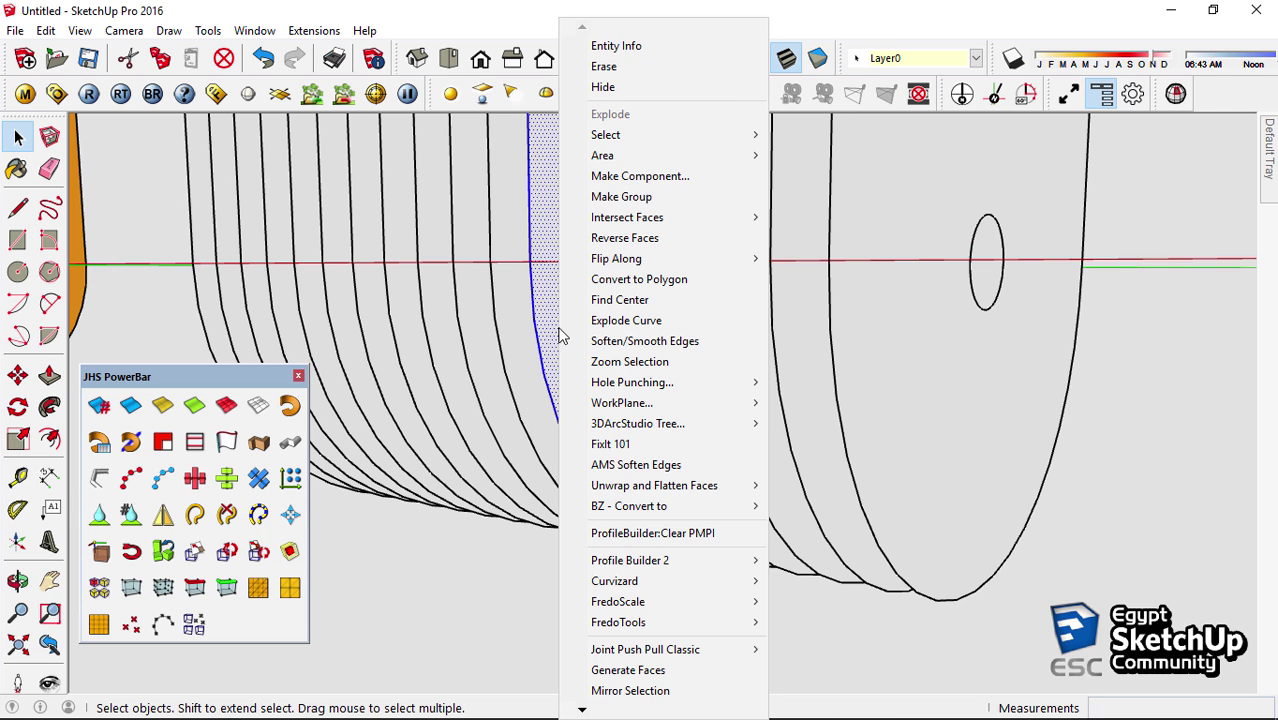
pyautogui.click(600, 197)
pyautogui.click(522, 346)
pyautogui.rightClick(522, 346)
pyautogui.click(570, 197)
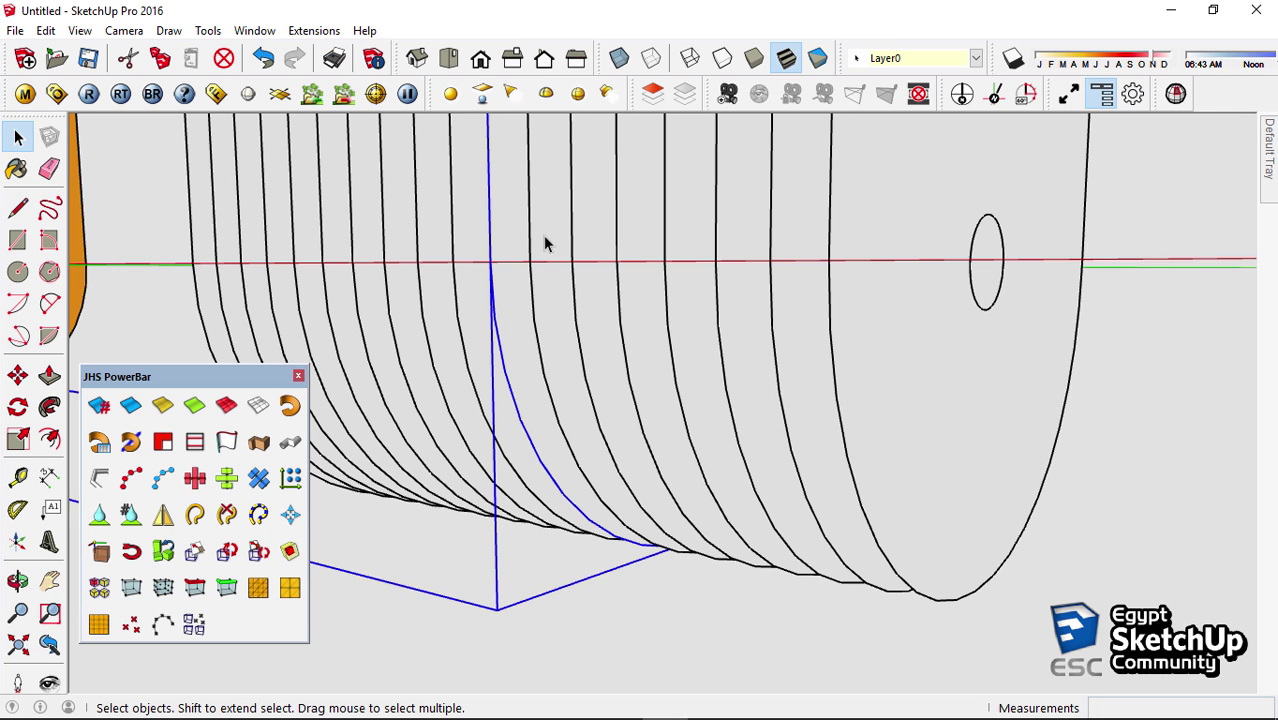
pyautogui.click(488, 371)
pyautogui.rightClick(488, 371)
pyautogui.click(535, 200)
# Make each of the remaining nine curved strips a separate group
pyautogui.click(471, 405)
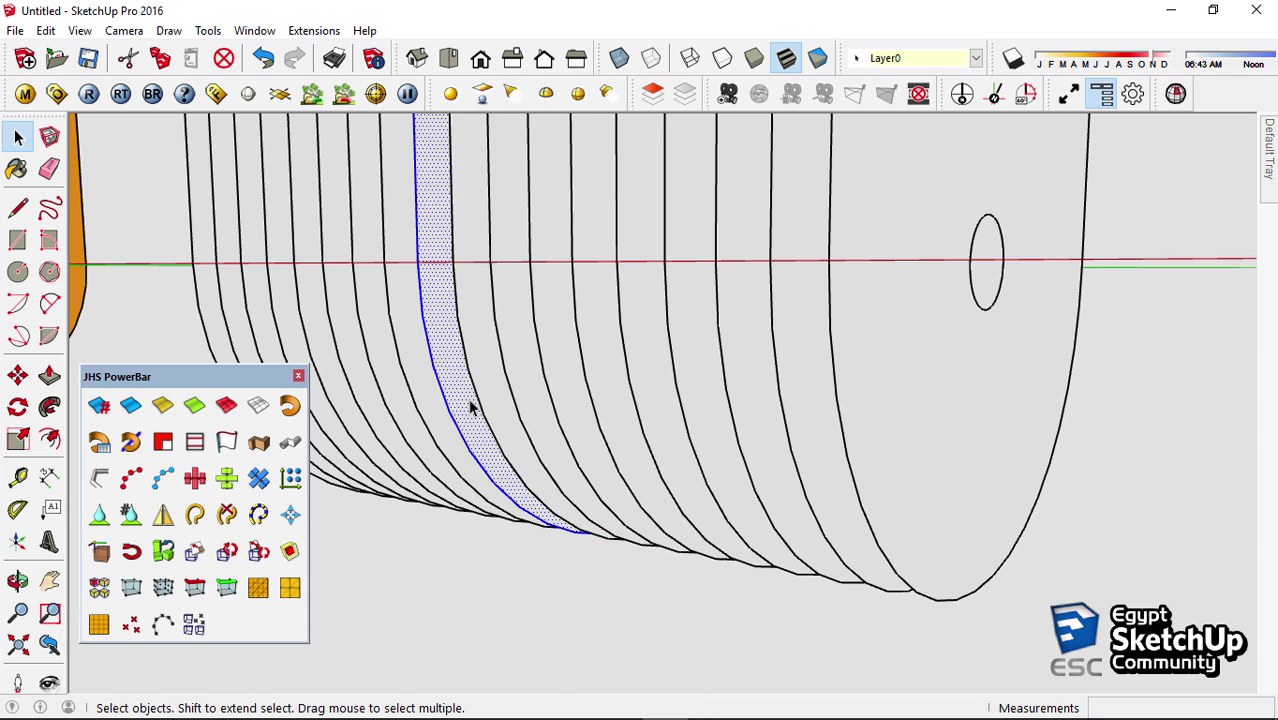
pyautogui.moveTo(471, 405); pyautogui.dragTo(705, 320, button='middle')
pyautogui.rightClick(708, 320)
pyautogui.click(740, 197)
pyautogui.click(622, 285)
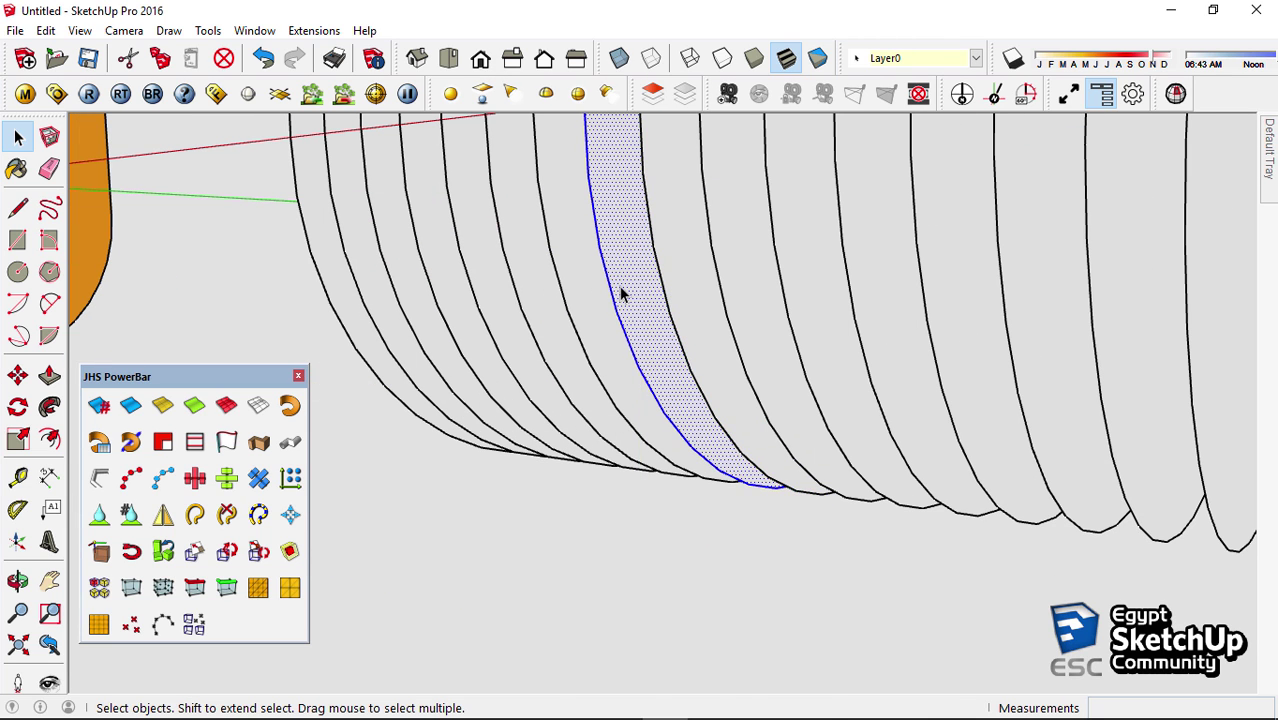
pyautogui.rightClick(620, 285)
pyautogui.click(648, 197)
pyautogui.click(588, 251)
pyautogui.rightClick(588, 254)
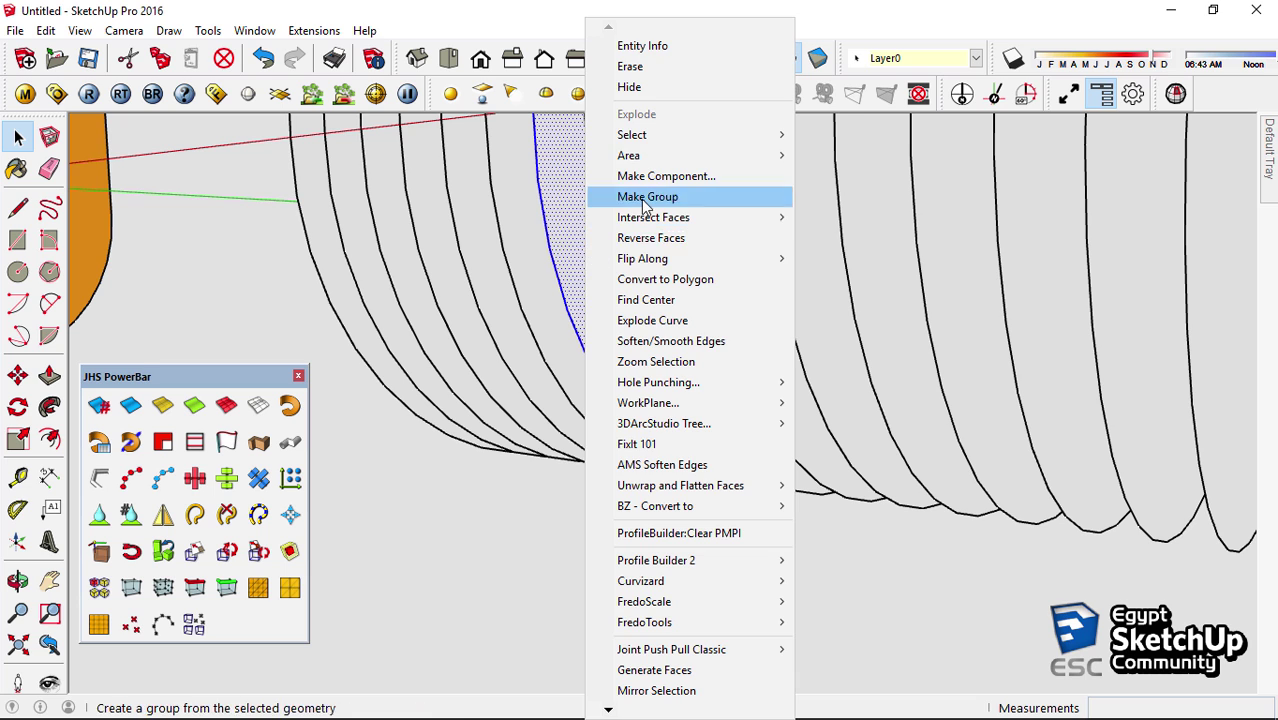
pyautogui.click(645, 197)
pyautogui.click(542, 271)
pyautogui.rightClick(541, 272)
pyautogui.click(598, 197)
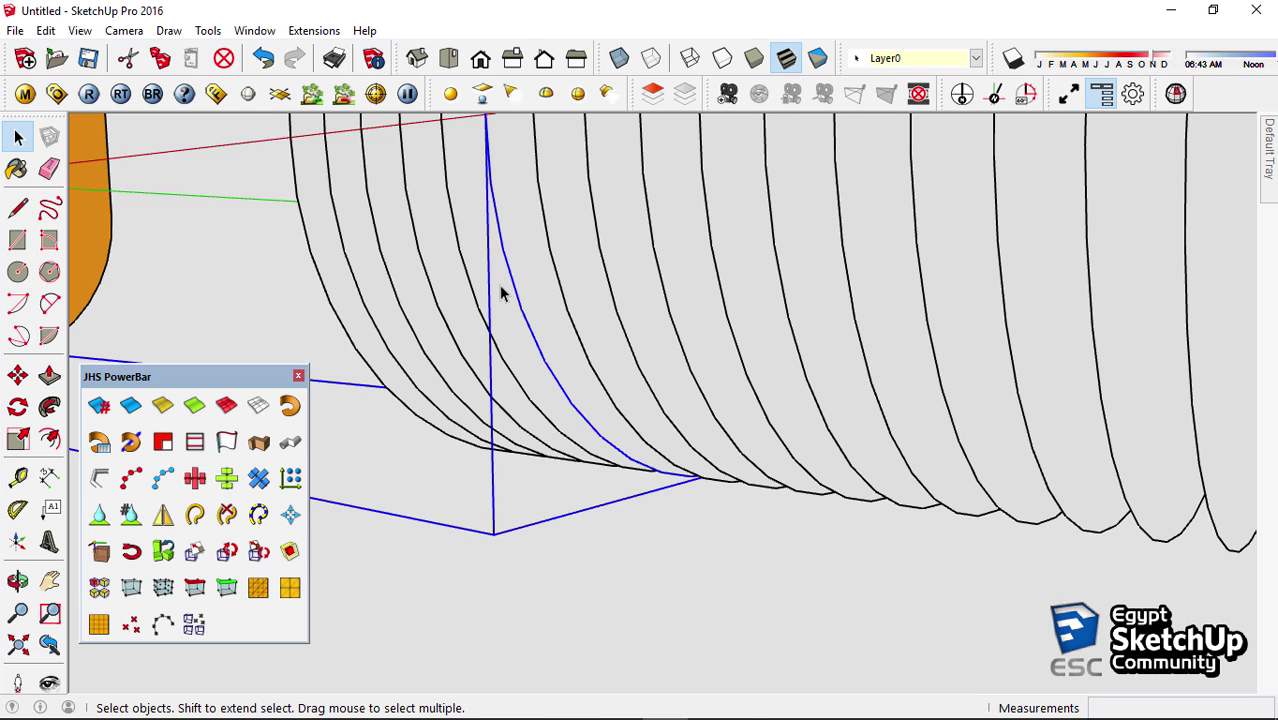
pyautogui.click(502, 287)
pyautogui.rightClick(502, 287)
pyautogui.click(545, 189)
pyautogui.click(447, 261)
pyautogui.rightClick(447, 261)
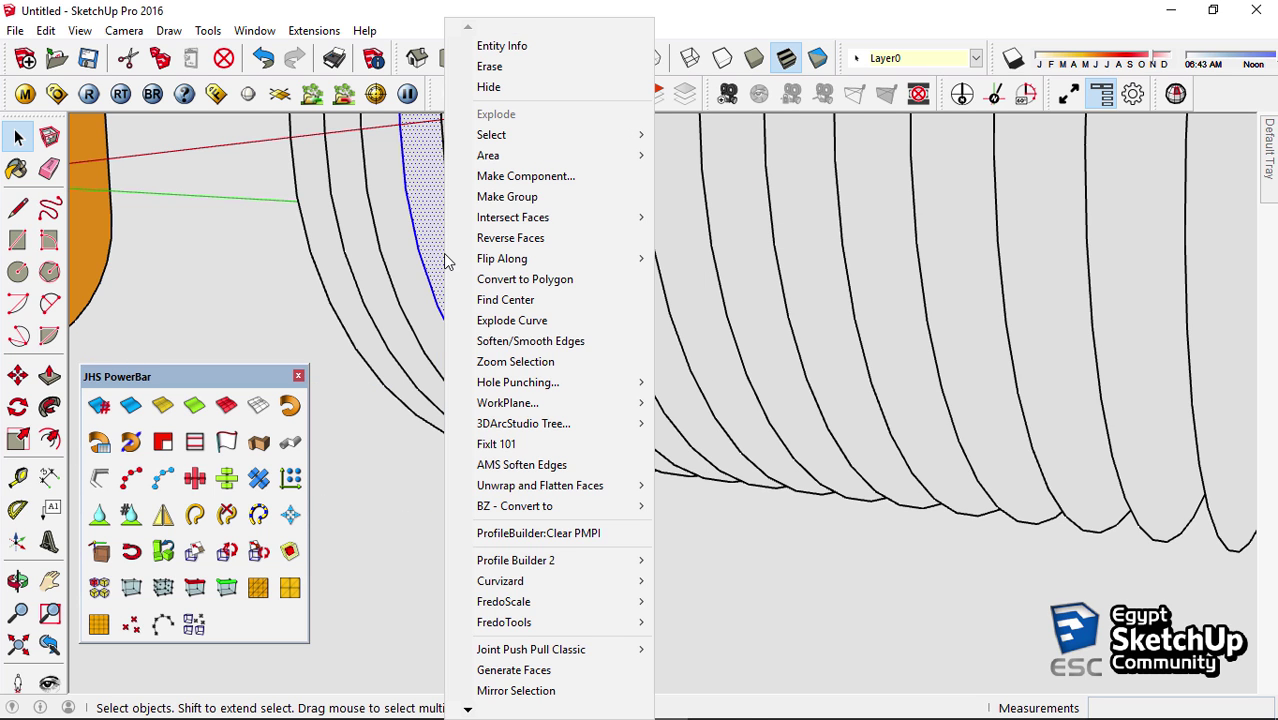
pyautogui.click(502, 197)
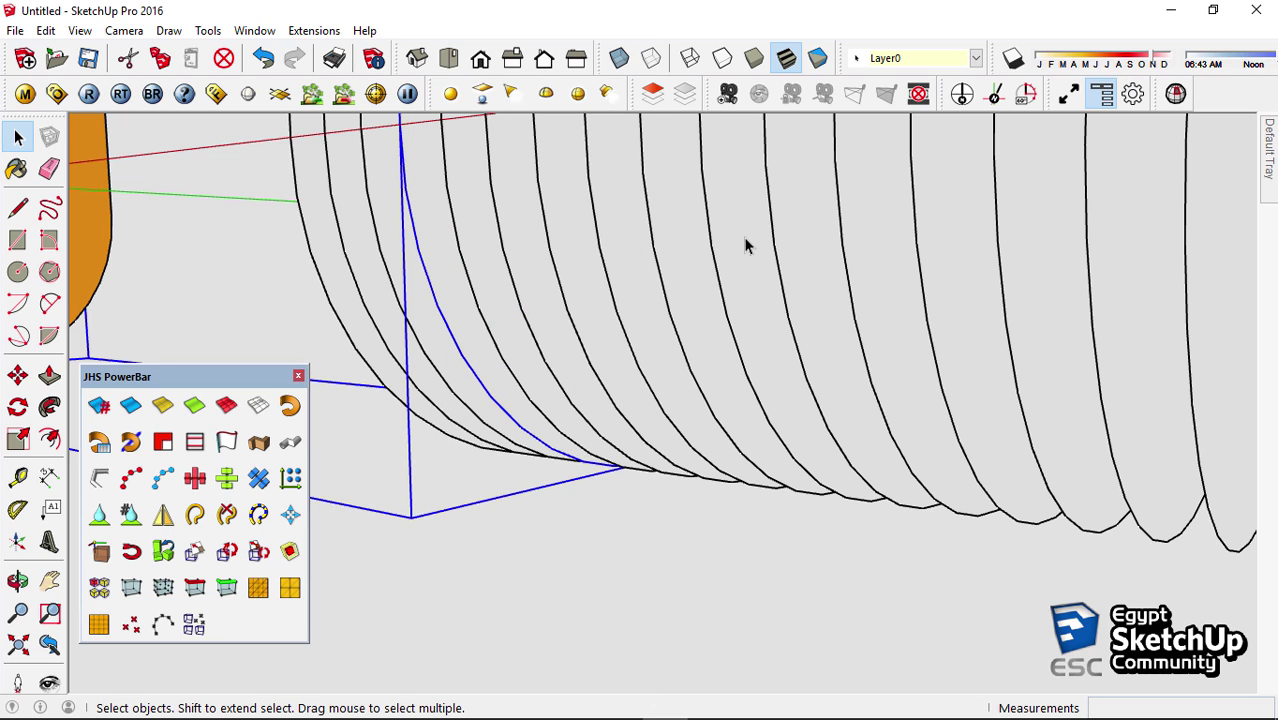
pyautogui.click(400, 262)
pyautogui.rightClick(400, 262)
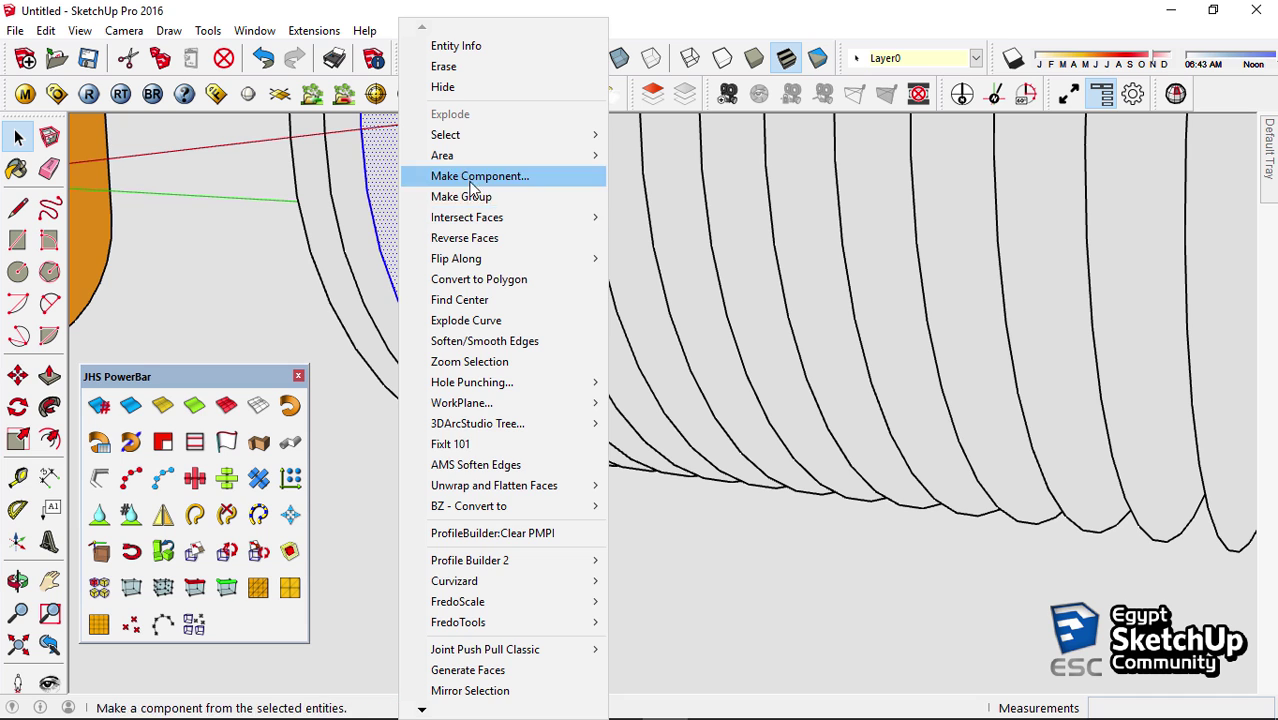
pyautogui.click(440, 196)
pyautogui.click(362, 248)
pyautogui.rightClick(362, 248)
pyautogui.click(428, 203)
pyautogui.click(334, 248)
pyautogui.rightClick(334, 248)
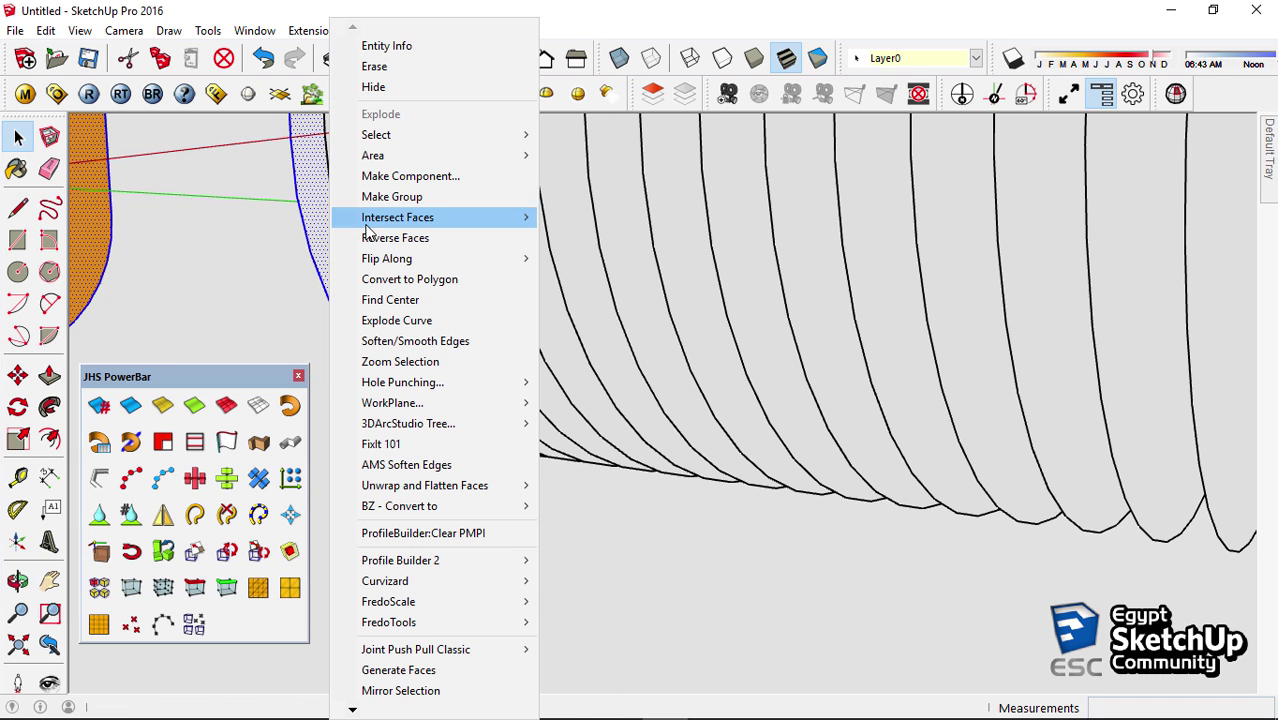
pyautogui.click(412, 194)
pyautogui.moveTo(412, 194)
pyautogui.mouseDown(button='middle')
pyautogui.moveTo(519, 358)
pyautogui.moveTo(525, 408)
pyautogui.mouseUp(button='middle')
# Box-select the strip groups to be fanned out
pyautogui.click(551, 341)
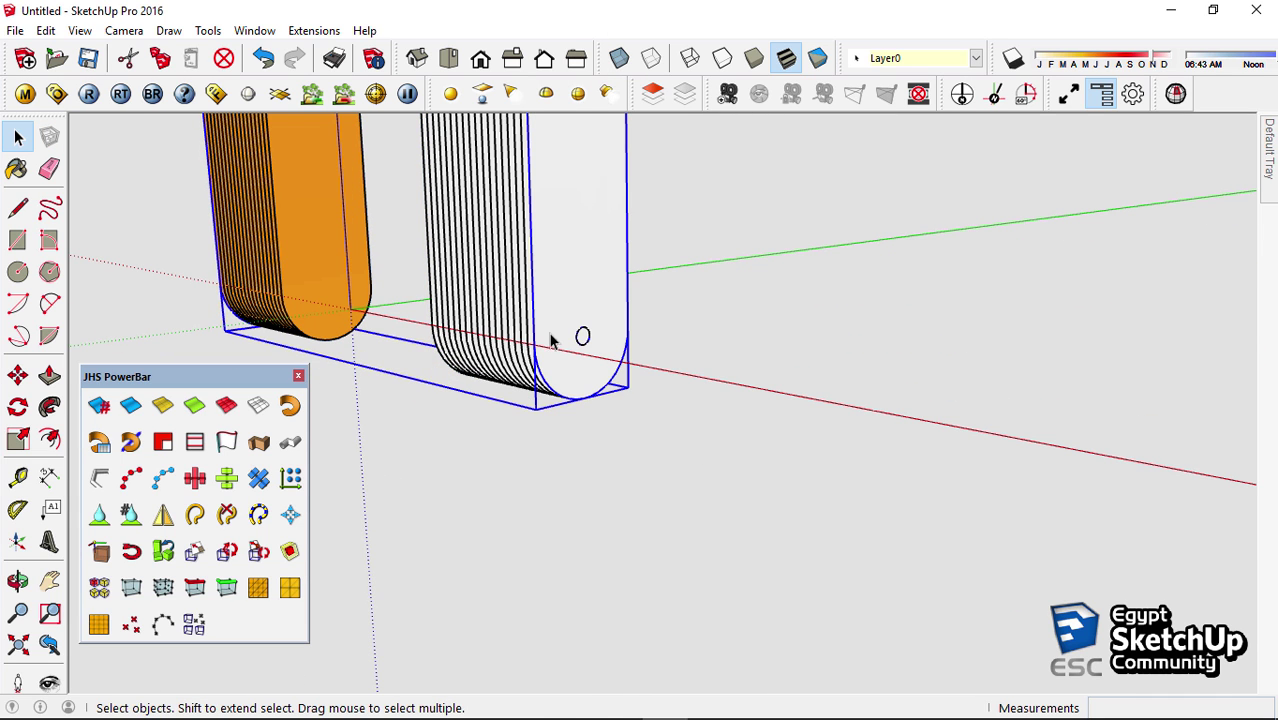
pyautogui.moveTo(240, 358); pyautogui.dragTo(440, 370, button='middle')
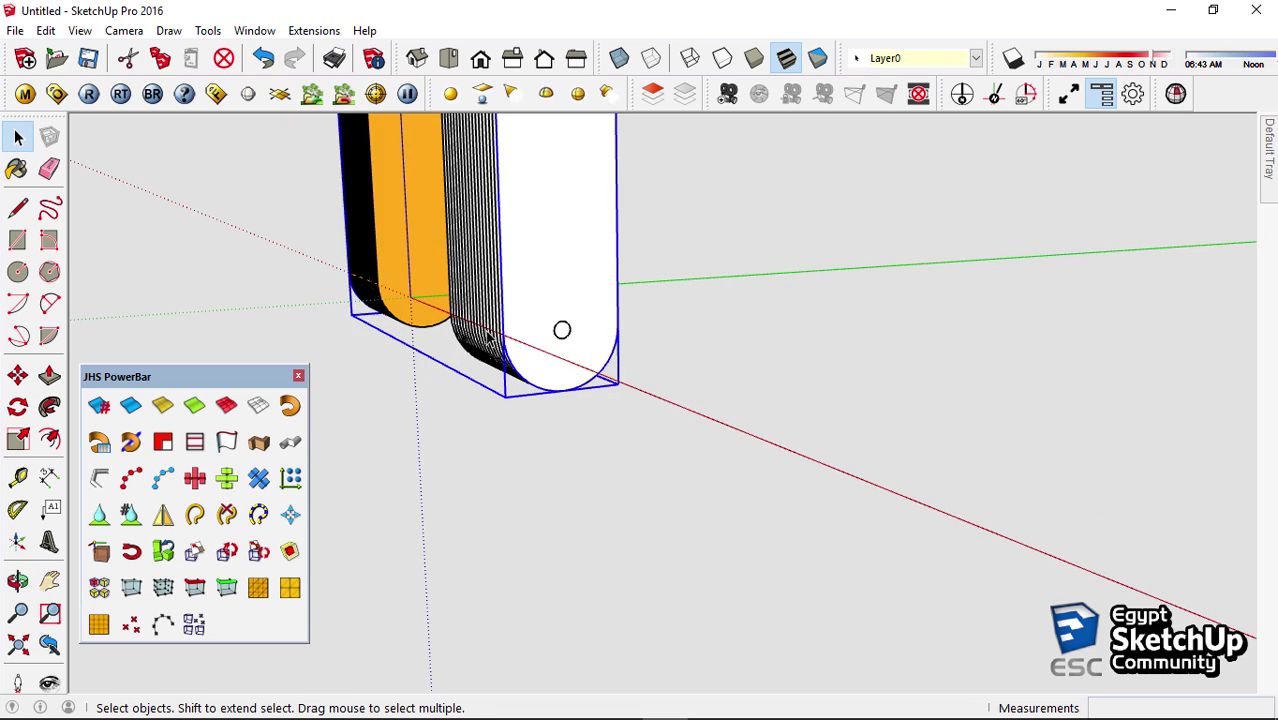
pyautogui.hotkey('ctrl', 'z')
pyautogui.moveTo(792, 137); pyautogui.dragTo(510, 248)
pyautogui.scroll(2, 640, 260)
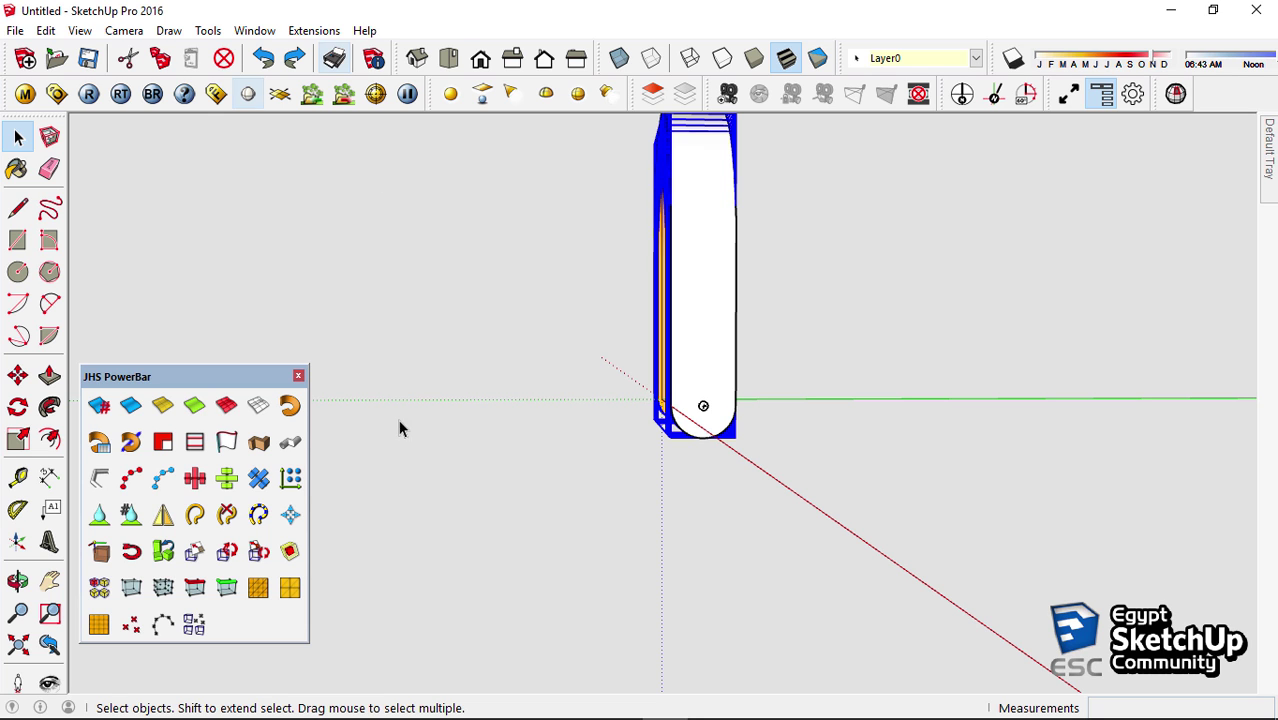
# Rotate the selected strips about 20° around the pivot hole centre, checking the reference photo
pyautogui.click(18, 406)
pyautogui.scroll(2, 850, 466)
pyautogui.scroll(3, 565, 290)
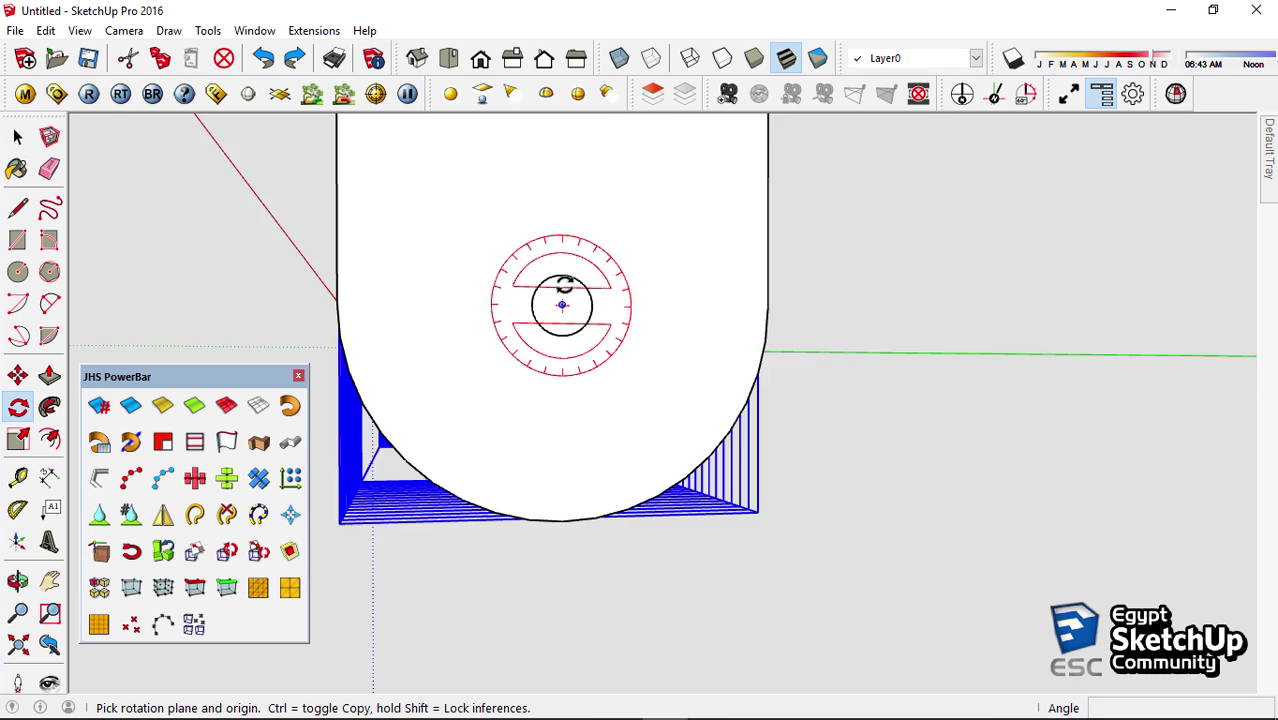
pyautogui.scroll(2, 557, 312)
pyautogui.scroll(-3, 557, 312)
pyautogui.click(556, 310)
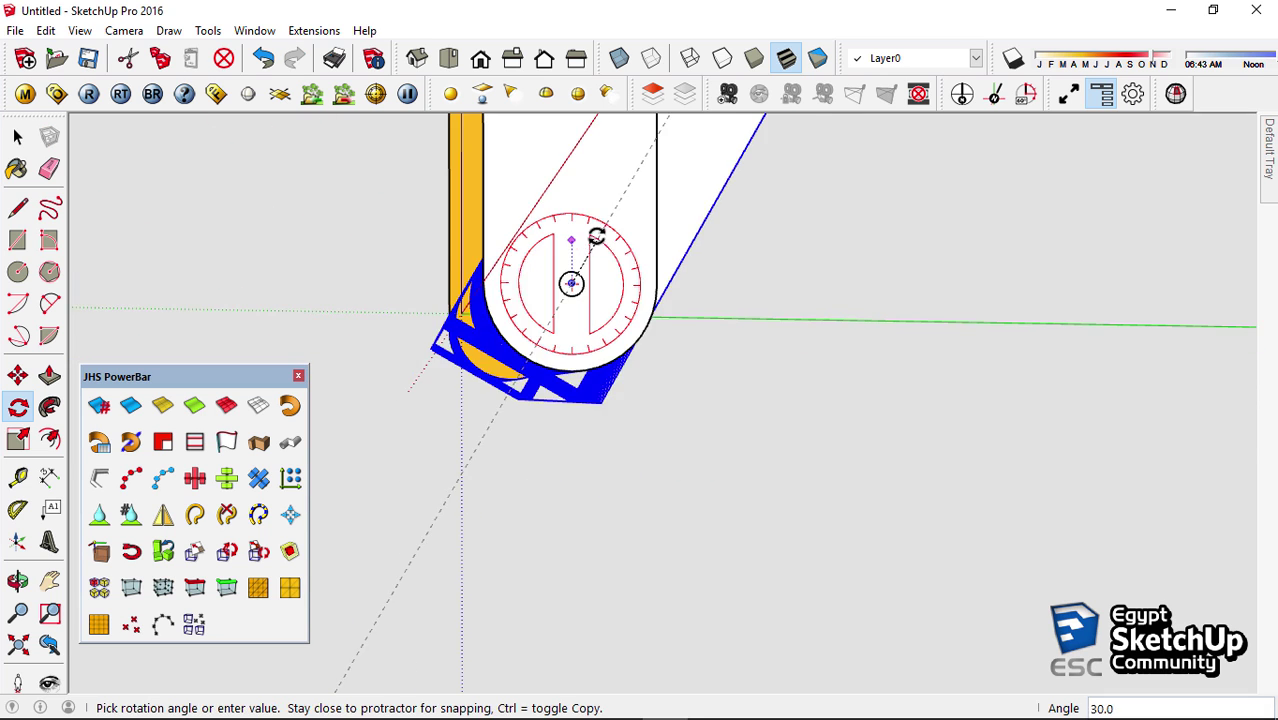
pyautogui.scroll(-1, 482, 433)
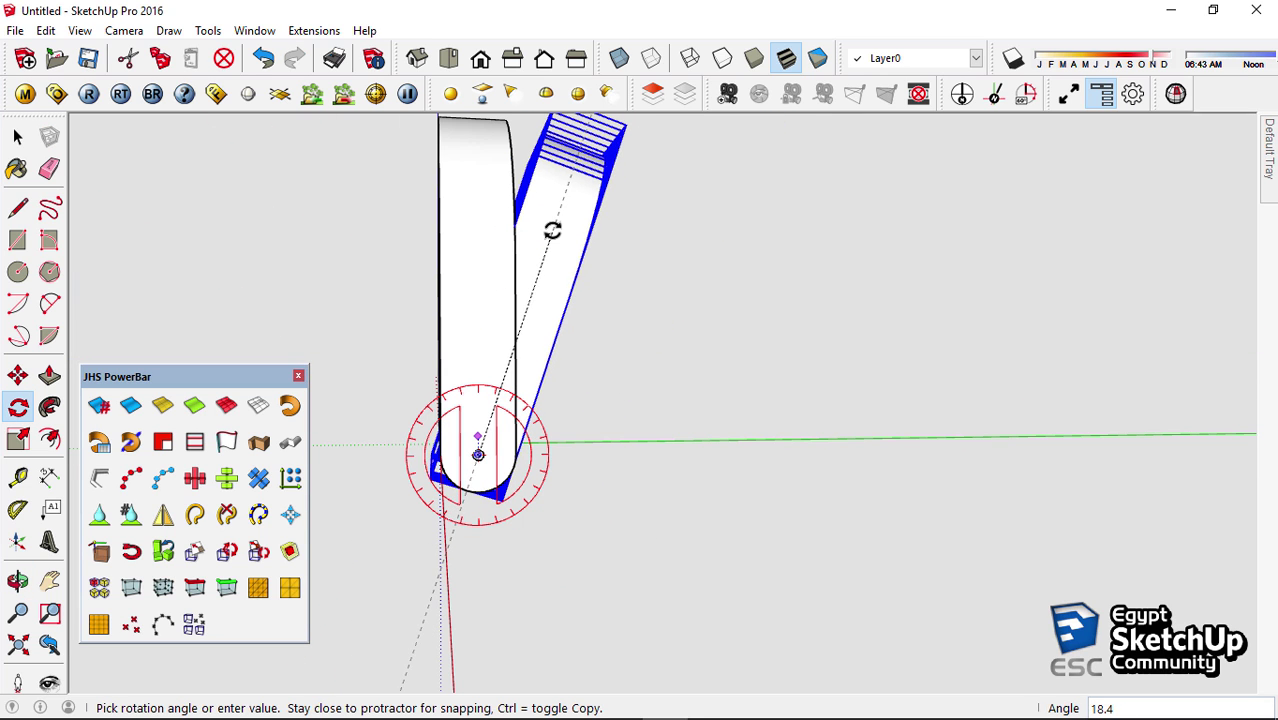
pyautogui.moveTo(552, 230)
pyautogui.mouseDown(button='middle')
pyautogui.moveTo(528, 257)
pyautogui.moveTo(522, 234)
pyautogui.moveTo(562, 208)
pyautogui.moveTo(499, 317)
pyautogui.mouseUp(button='middle')
pyautogui.press('Return')
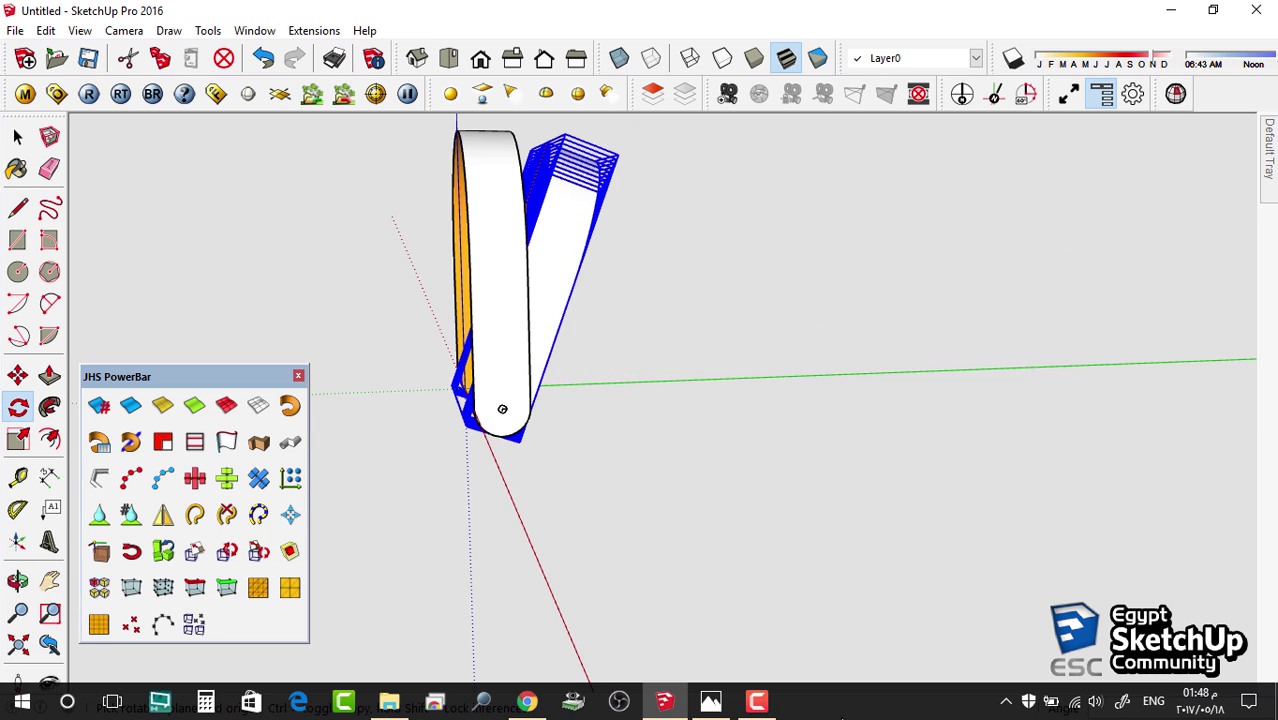
pyautogui.click(711, 701)
pyautogui.click(711, 701)
pyautogui.press('space')
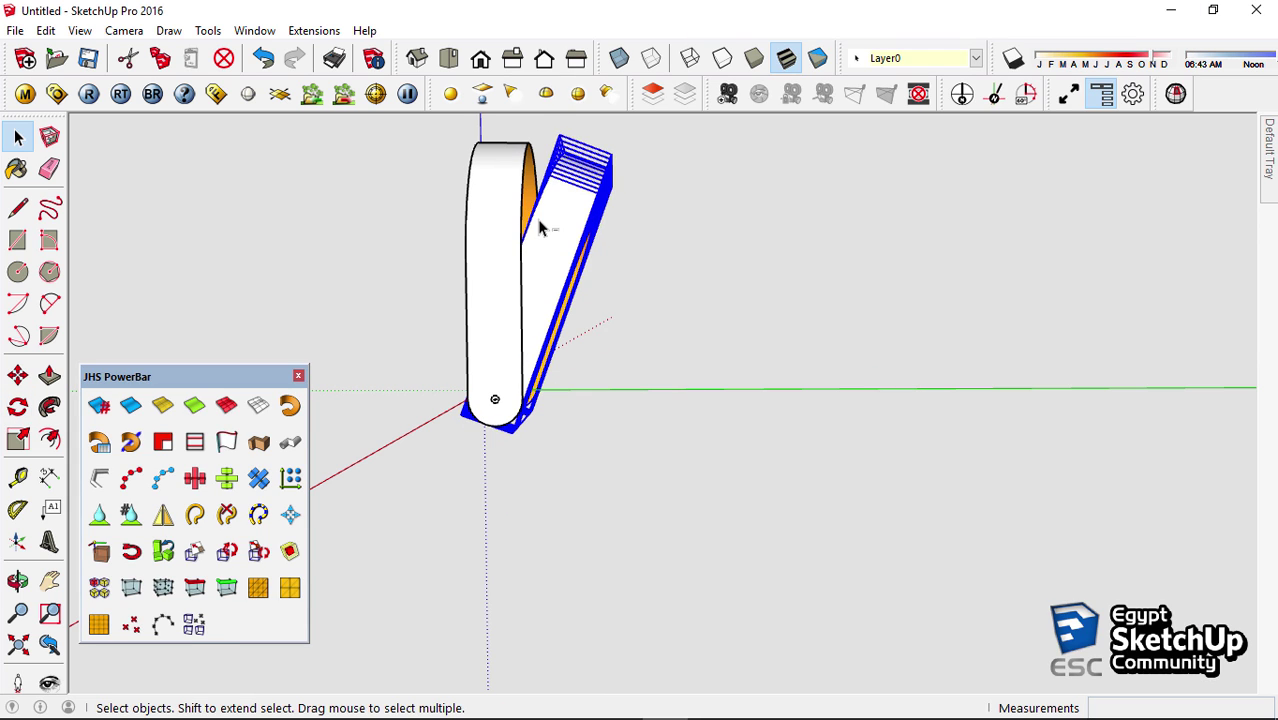
# Rotate-copy the strip about the pivot circle centre with a typed angle
pyautogui.click(17, 407)
pyautogui.scroll(5, 442, 394)
pyautogui.scroll(3, 633, 277)
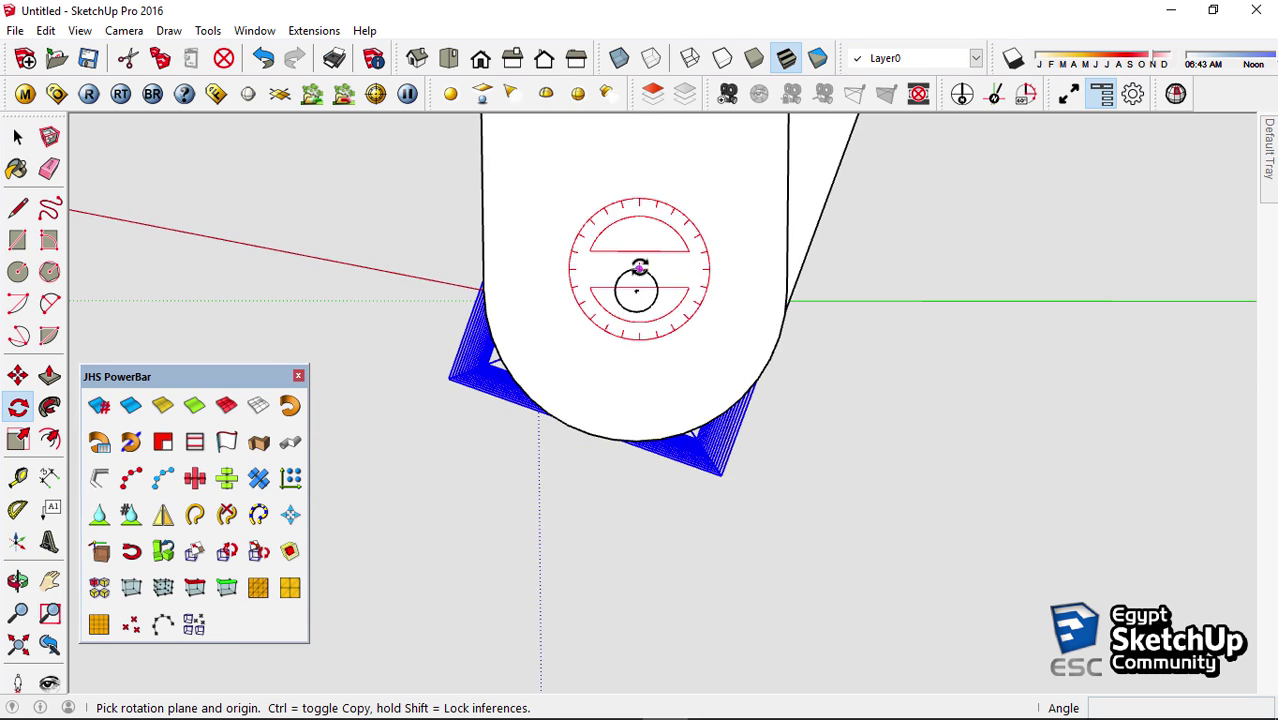
pyautogui.moveTo(633, 277)
pyautogui.mouseDown(button='middle')
pyautogui.moveTo(522, 325)
pyautogui.moveTo(619, 296)
pyautogui.mouseUp(button='middle')
pyautogui.click(618, 294)
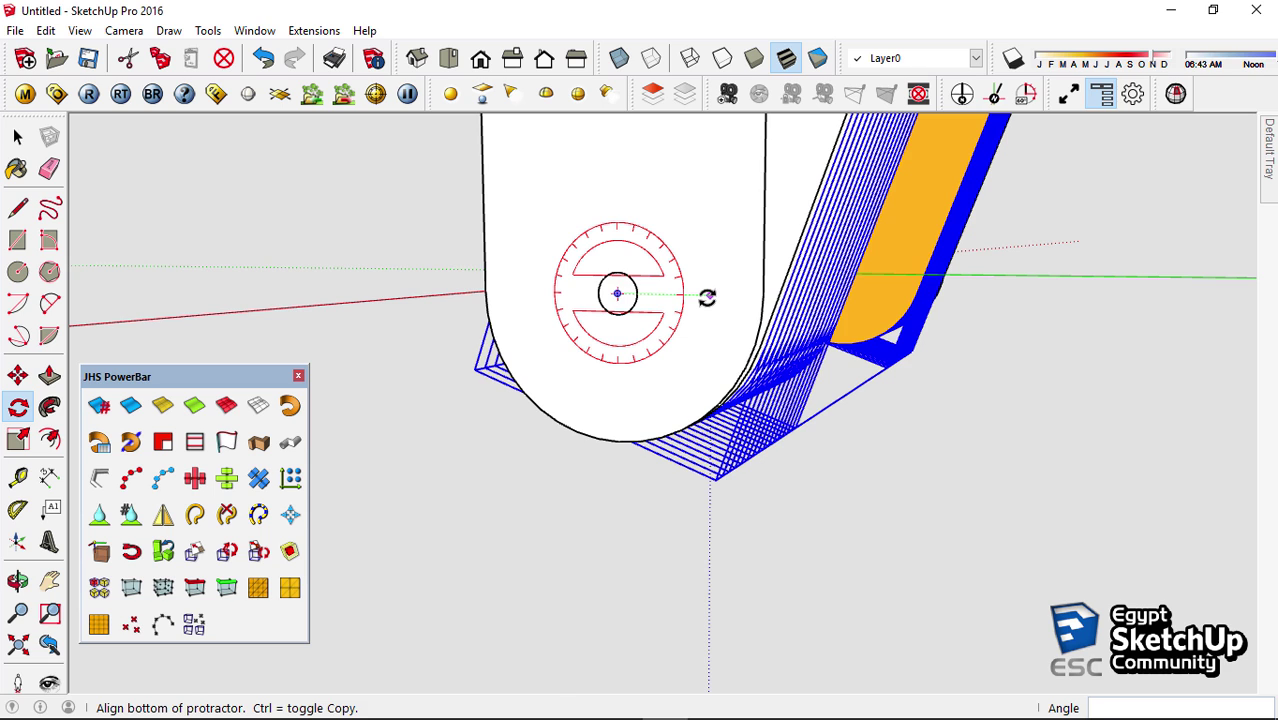
pyautogui.click(707, 297)
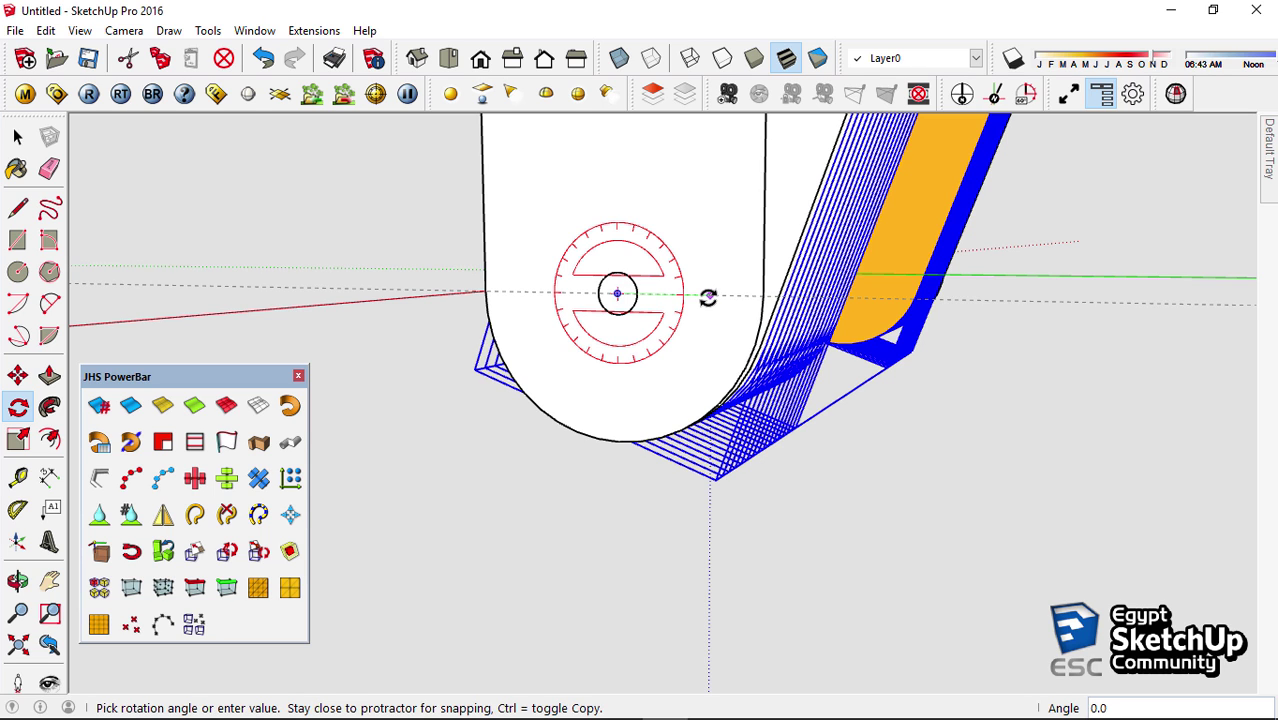
pyautogui.write('0')
pyautogui.press('Return')
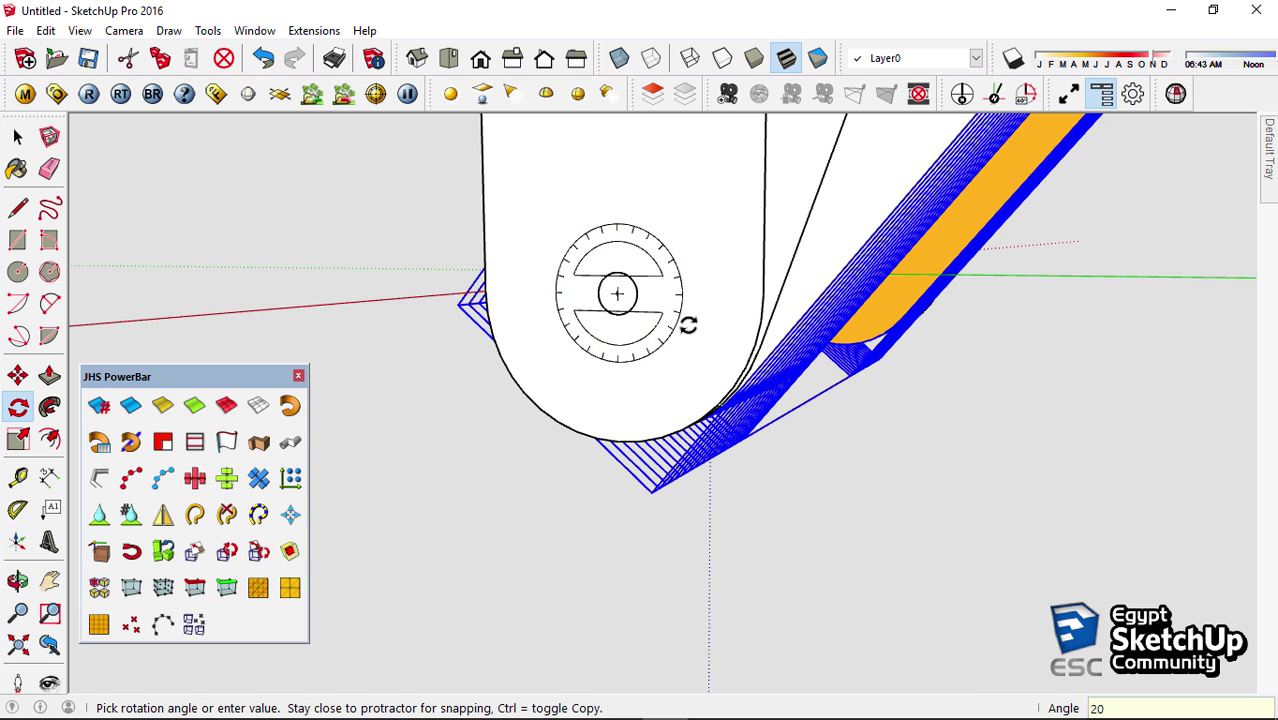
pyautogui.press('space')
# Add two more strip copies, each rotated 30° about the pivot centre
pyautogui.press('q')
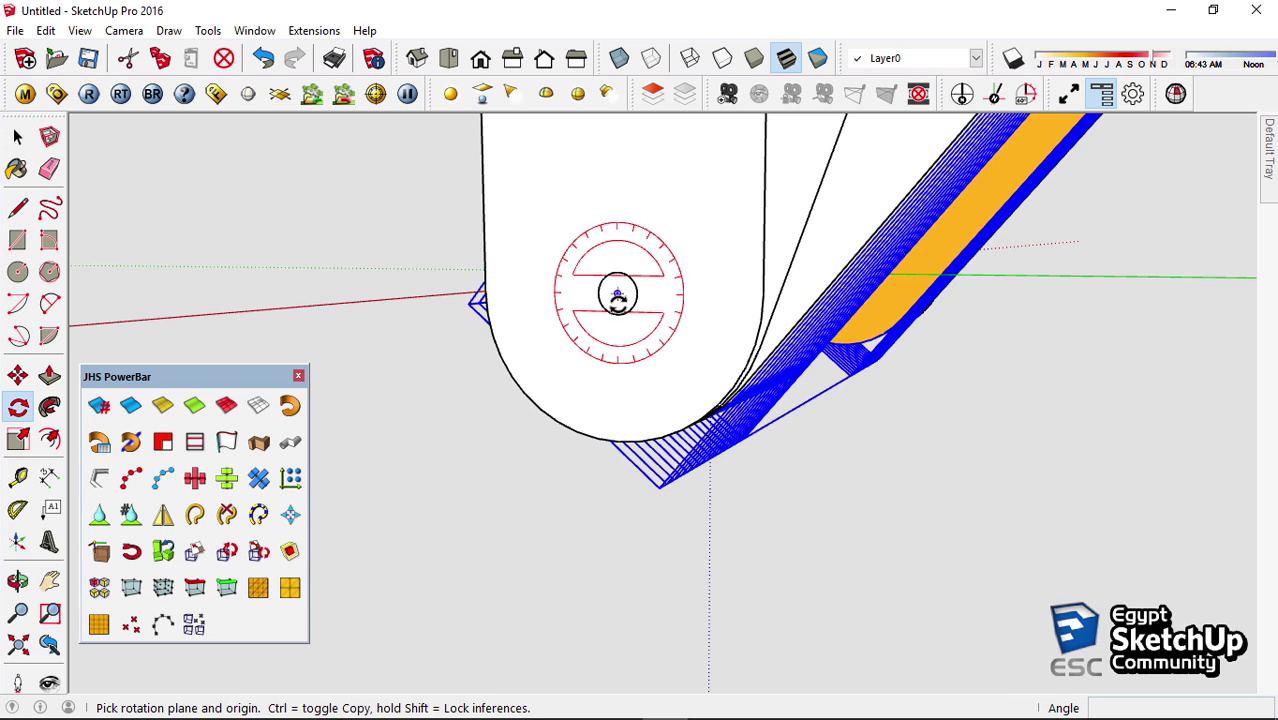
pyautogui.click(617, 293)
pyautogui.click(681, 294)
pyautogui.write('30')
pyautogui.press('Return')
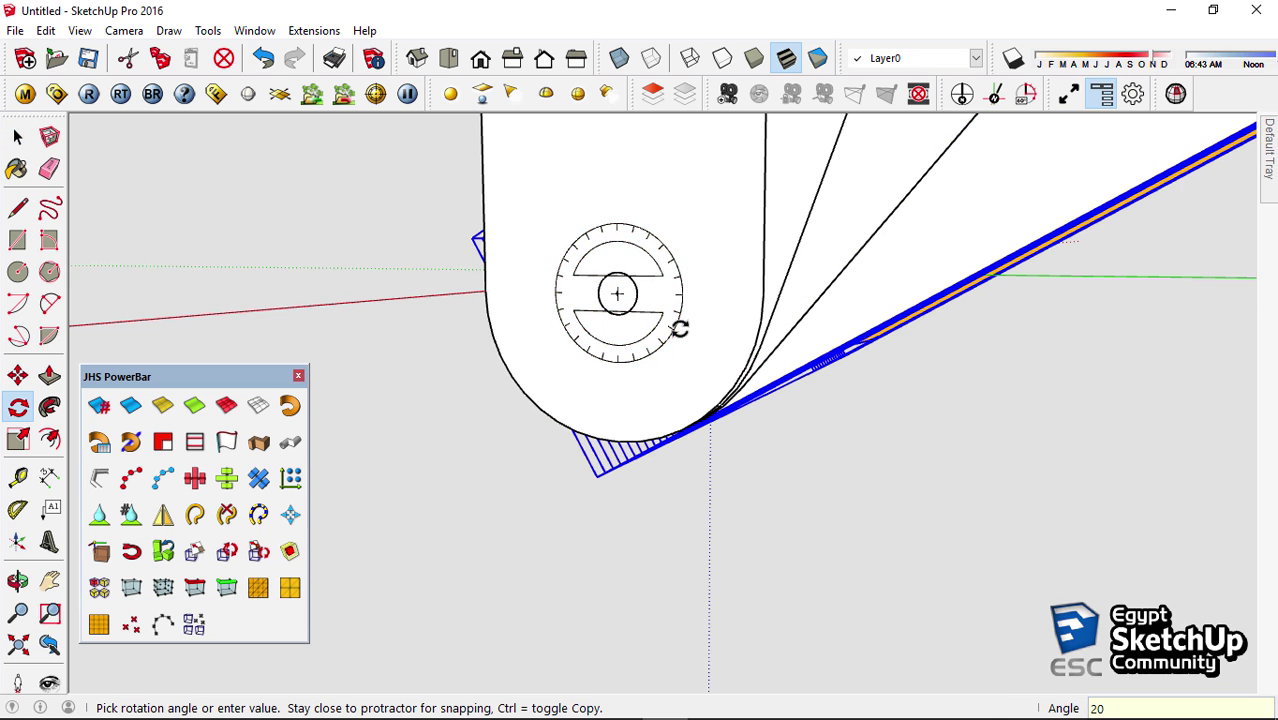
pyautogui.press('space')
pyautogui.press('q')
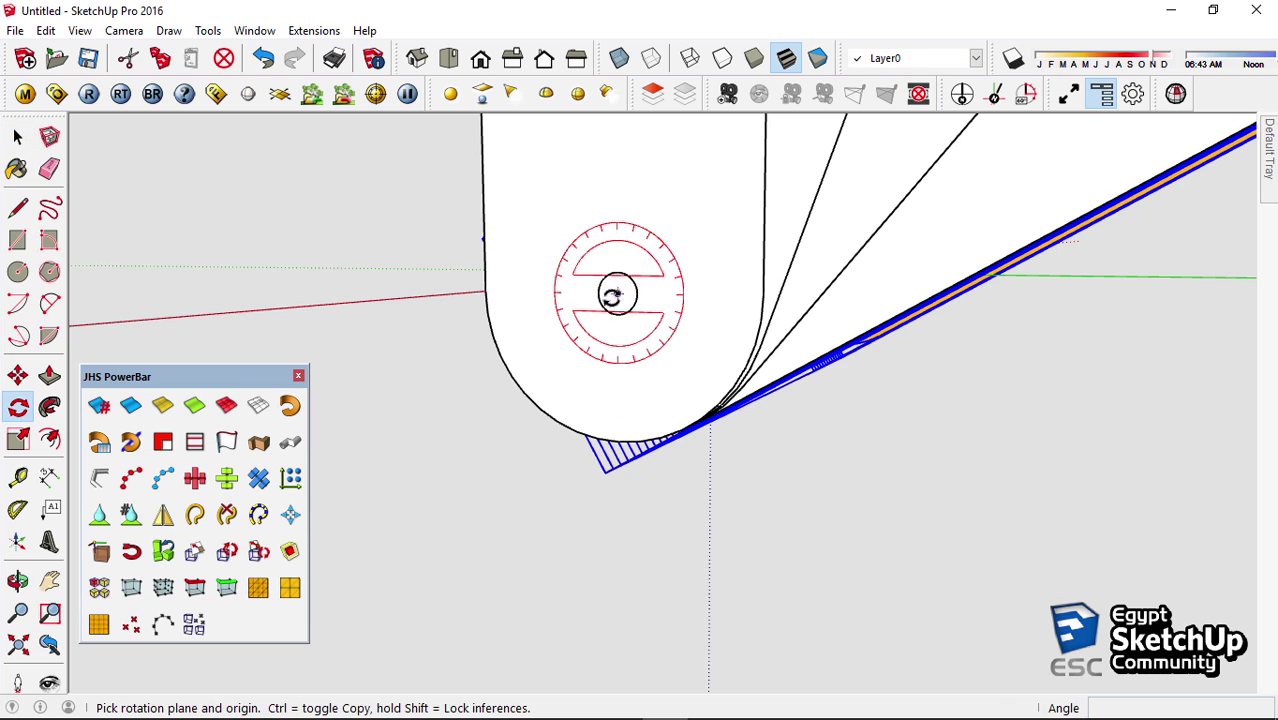
pyautogui.click(617, 293)
pyautogui.click(725, 296)
pyautogui.write('30')
pyautogui.press('Return')
pyautogui.press('space')
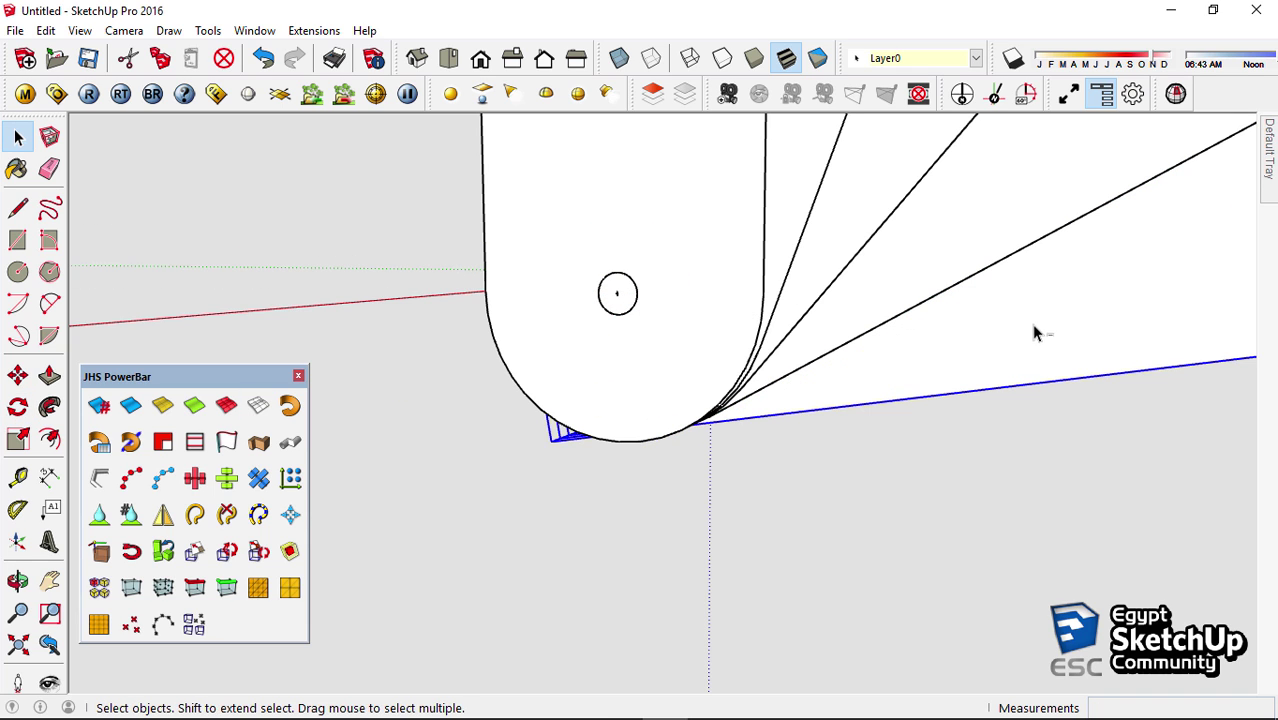
# Copy another strip 30° around the pivot by picking the angle on screen
pyautogui.click(18, 406)
pyautogui.click(617, 293)
pyautogui.click(688, 294)
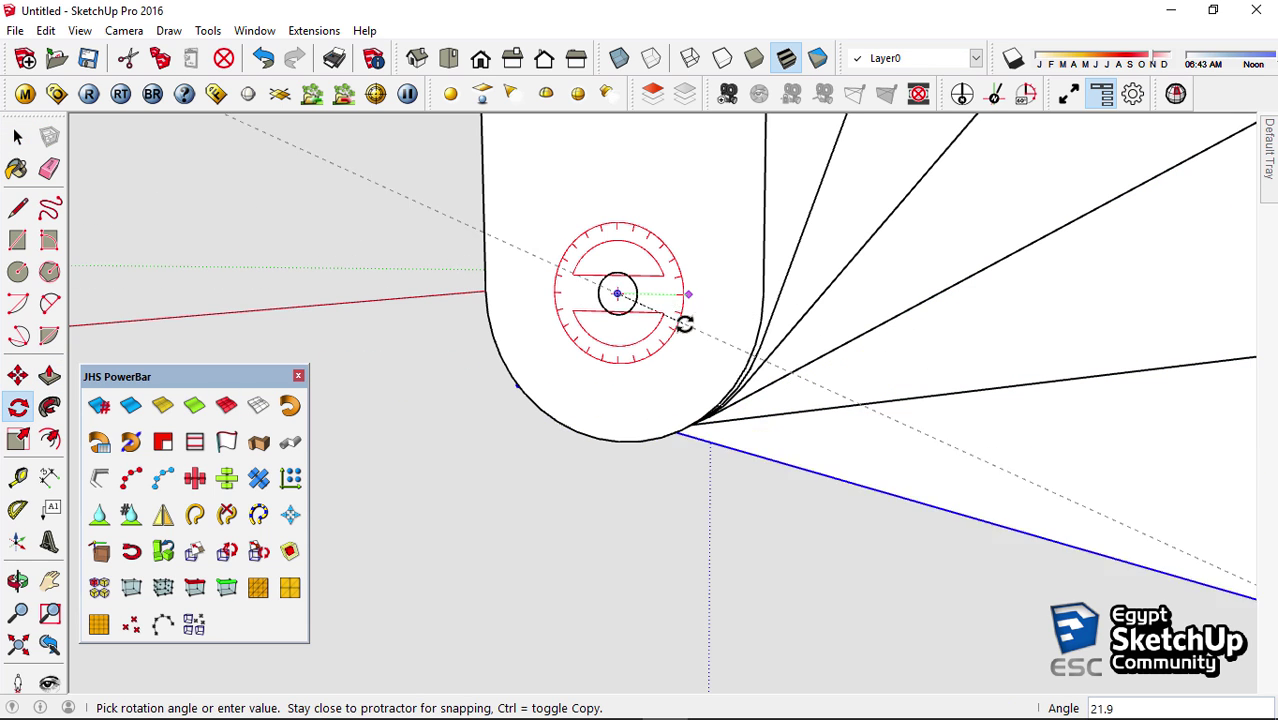
pyautogui.click(689, 342)
pyautogui.press('space')
pyautogui.moveTo(1012, 454)
pyautogui.mouseDown(button='middle')
pyautogui.moveTo(1031, 330)
pyautogui.moveTo(816, 434)
pyautogui.mouseUp(button='middle')
pyautogui.scroll(3, 716, 488)
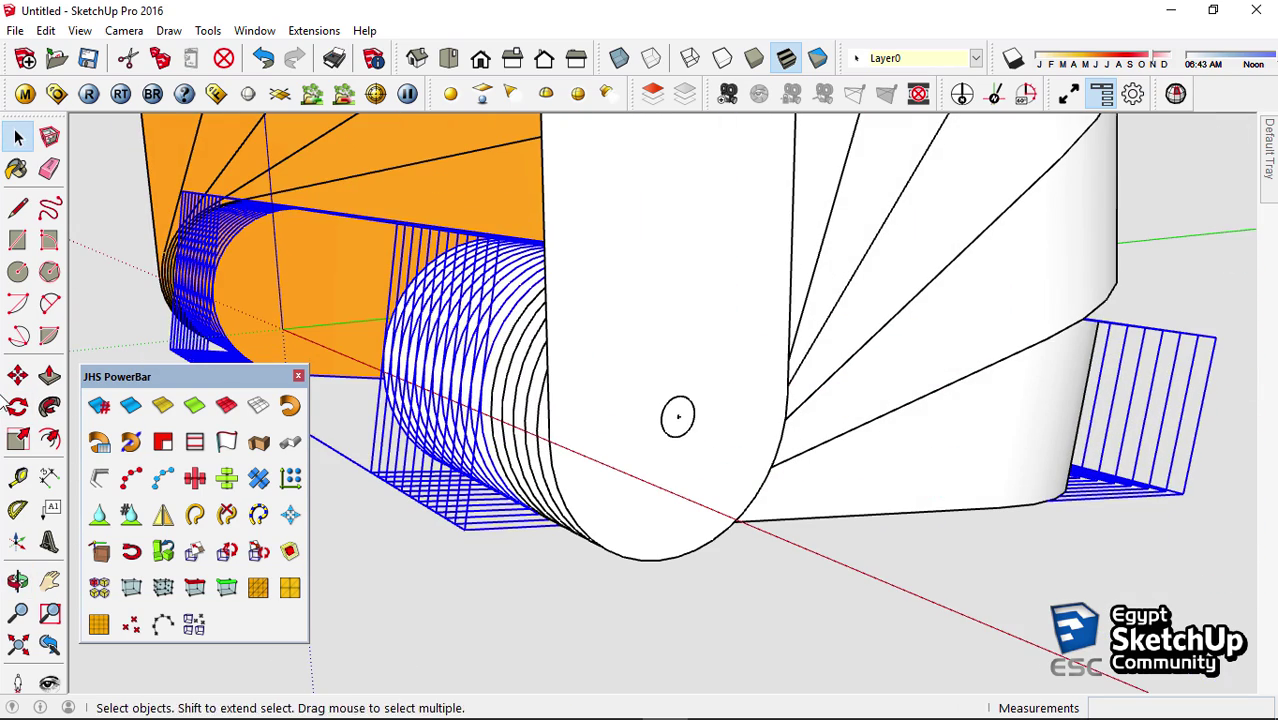
# Copy another strip 20° around the pivot, then view the fan from below
pyautogui.press('q')
pyautogui.click(677, 416)
pyautogui.click(750, 402)
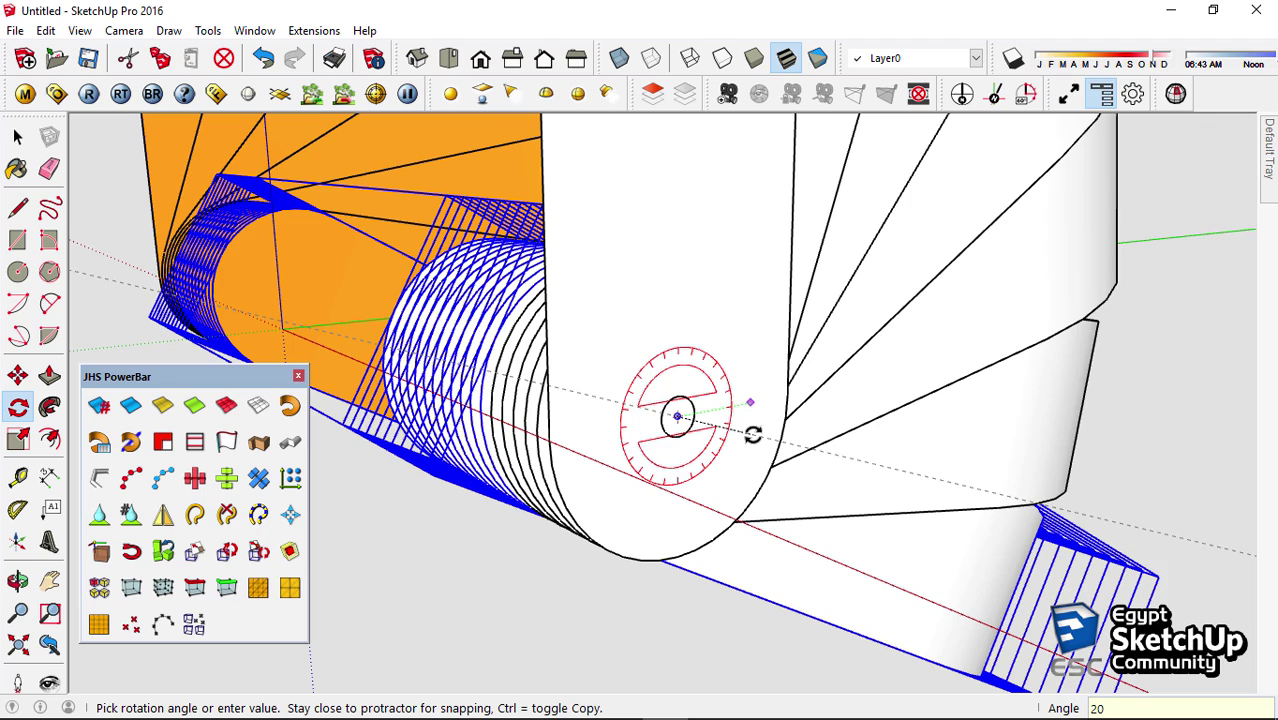
pyautogui.click(764, 456)
pyautogui.press('space')
pyautogui.moveTo(916, 585); pyautogui.dragTo(600, 465, button='middle')
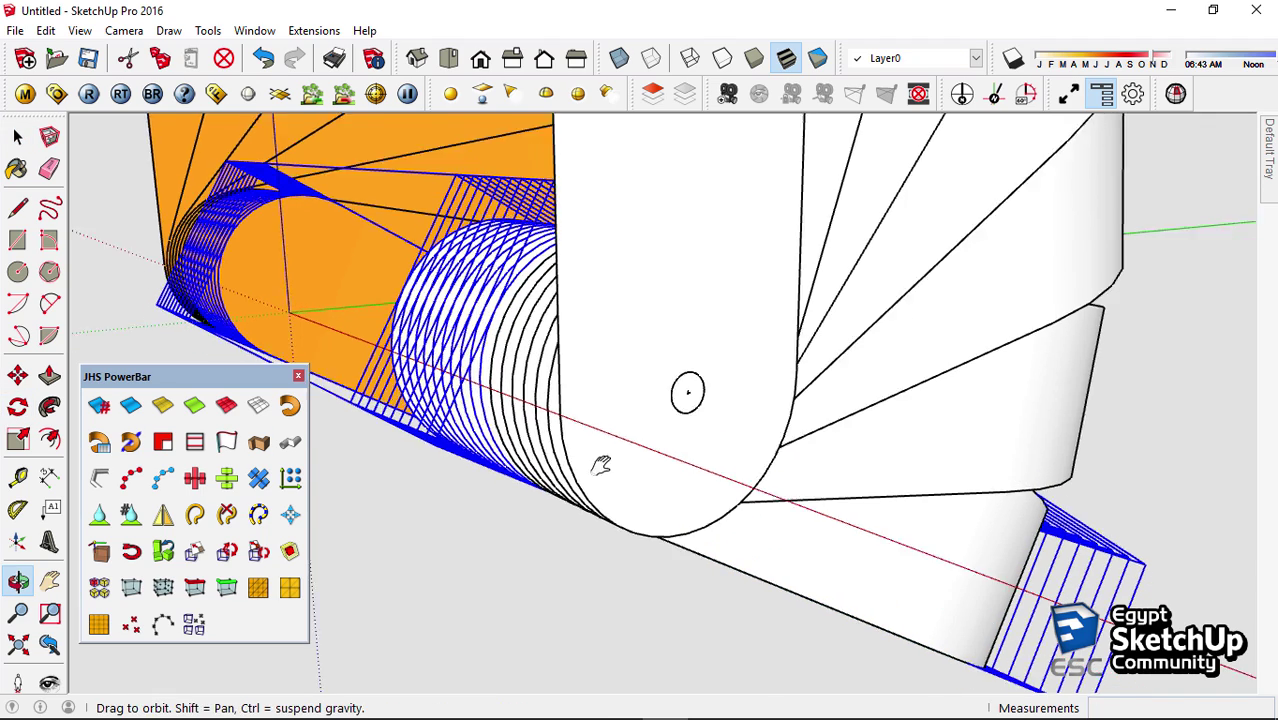
pyautogui.scroll(3, 690, 390)
# Fan two more strips around the pivot hole, one at a typed 20°
pyautogui.press('q')
pyautogui.click(708, 285)
pyautogui.click(766, 298)
pyautogui.write('20')
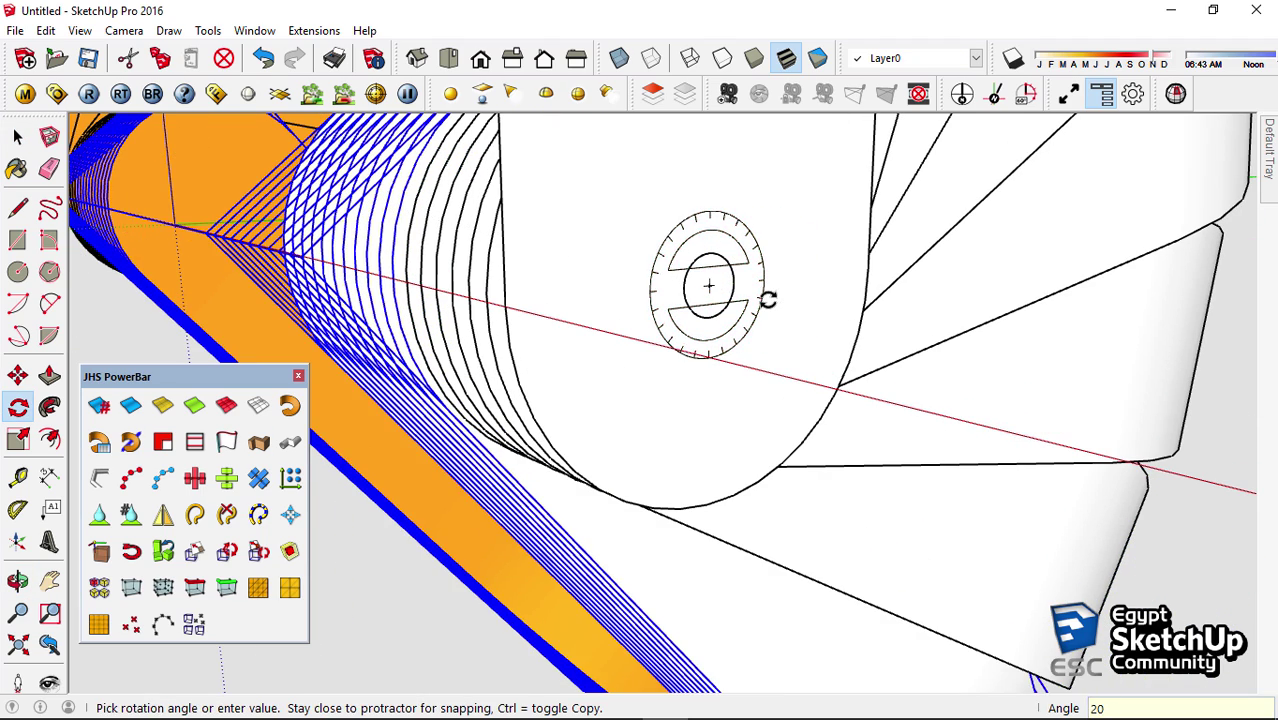
pyautogui.press('Return')
pyautogui.press('space')
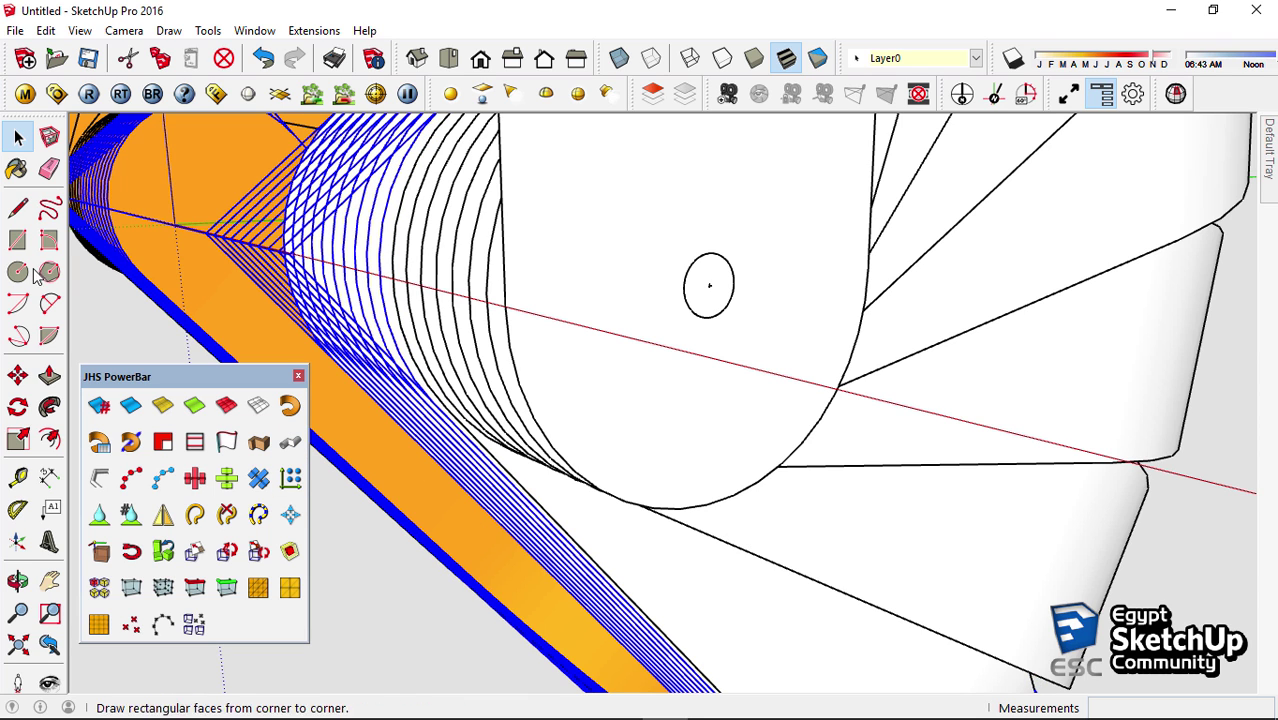
pyautogui.click(18, 407)
pyautogui.click(709, 286)
pyautogui.click(780, 286)
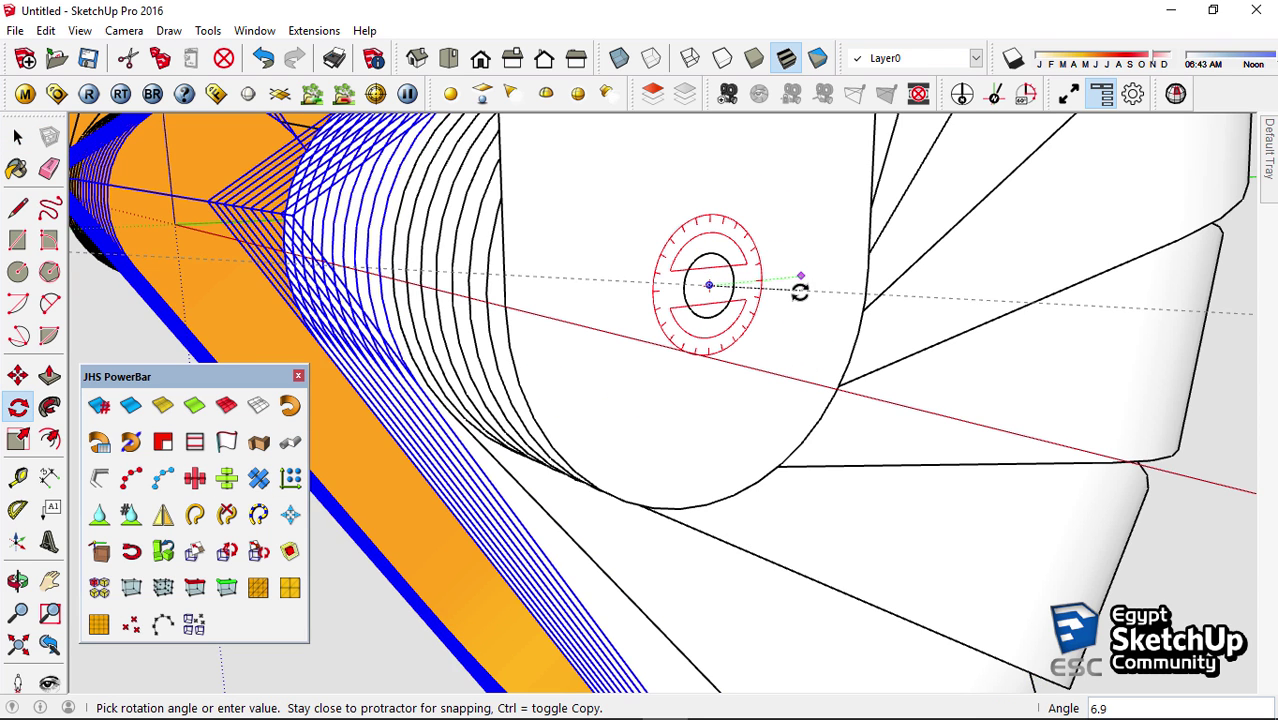
pyautogui.click(805, 292)
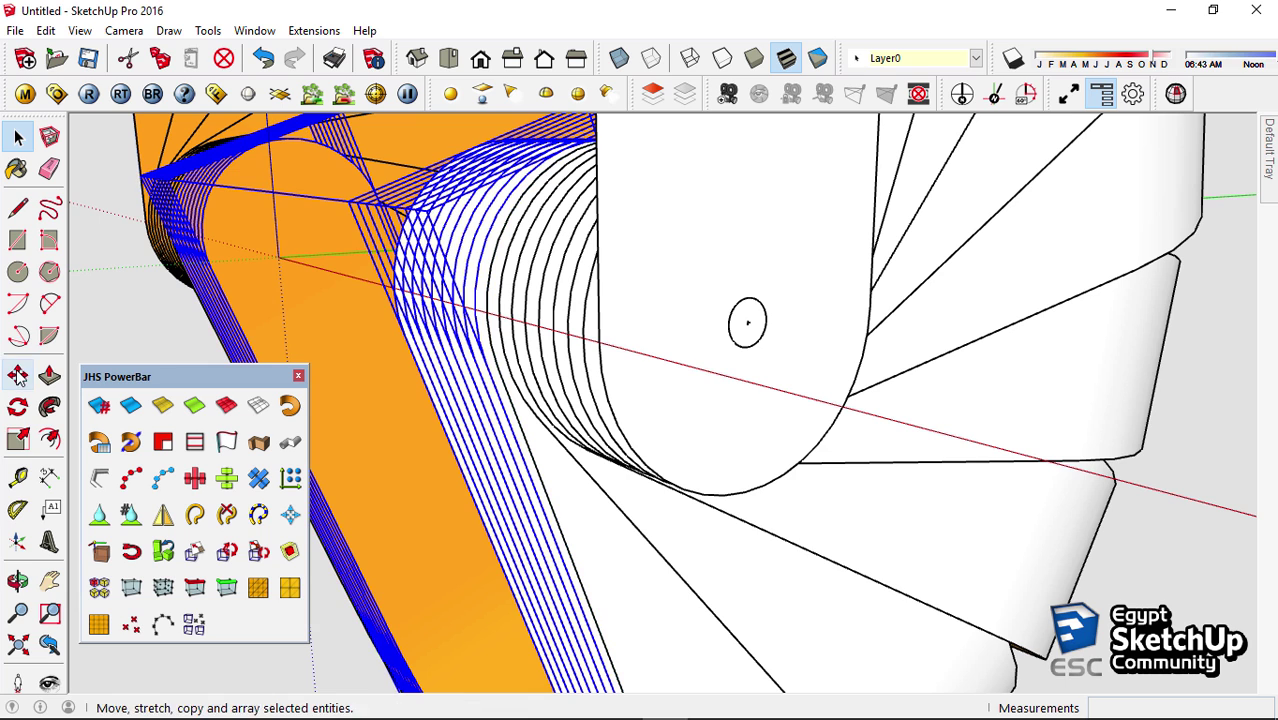
# Add two more 20° rotated copies of the strip around the pivot circle
pyautogui.click(18, 407)
pyautogui.scroll(1, 748, 322)
pyautogui.click(749, 322)
pyautogui.click(793, 316)
pyautogui.write('20')
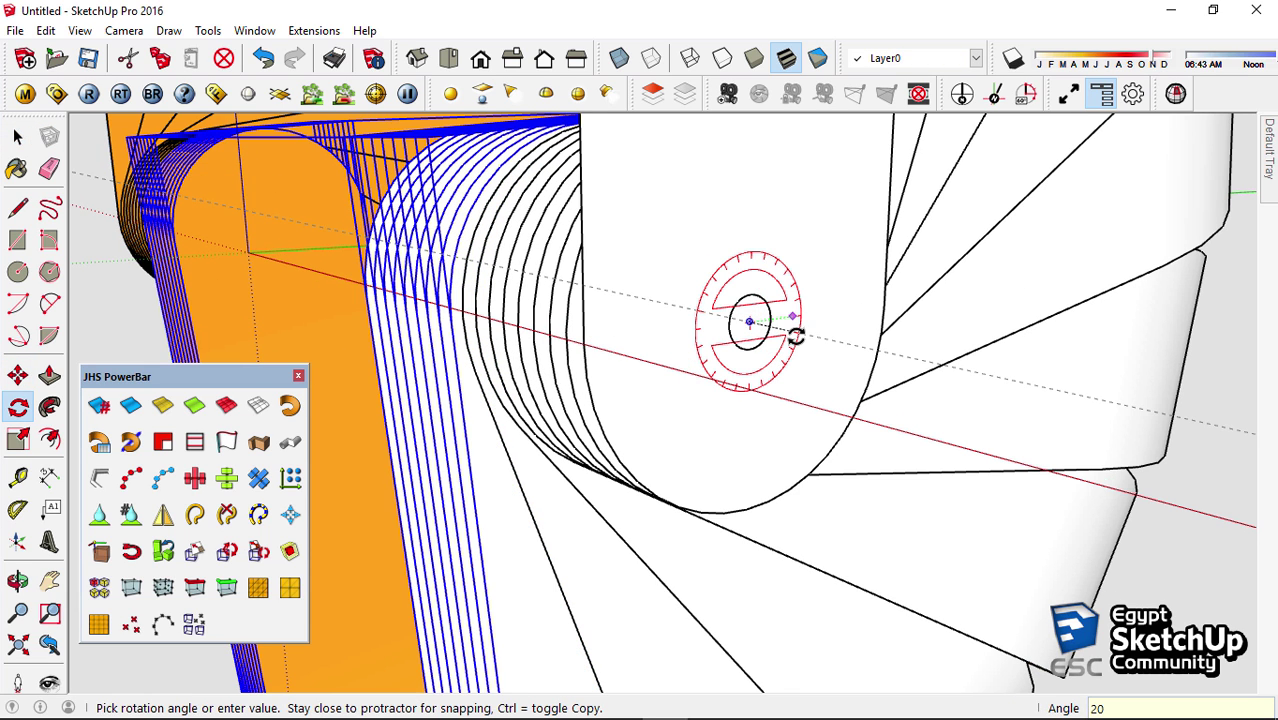
pyautogui.press('Return')
pyautogui.press('space')
pyautogui.click(18, 407)
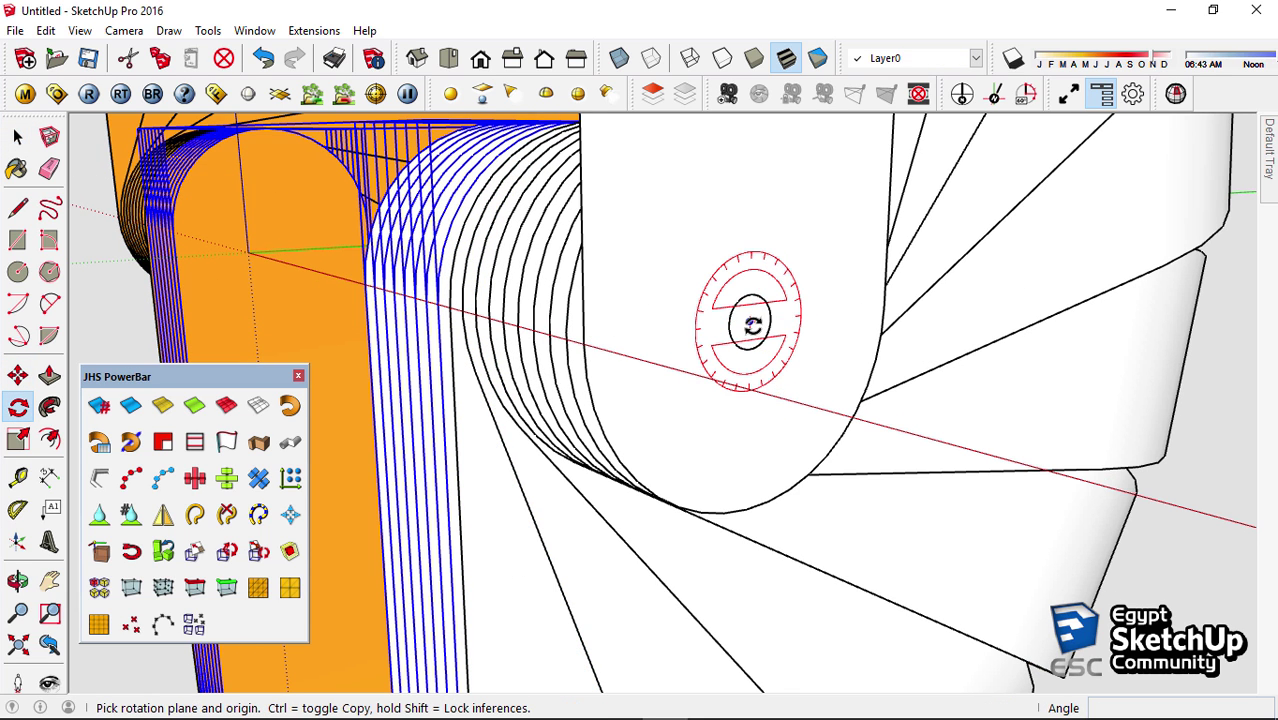
pyautogui.click(749, 322)
pyautogui.click(805, 322)
pyautogui.write('20')
pyautogui.press('Return')
pyautogui.press('space')
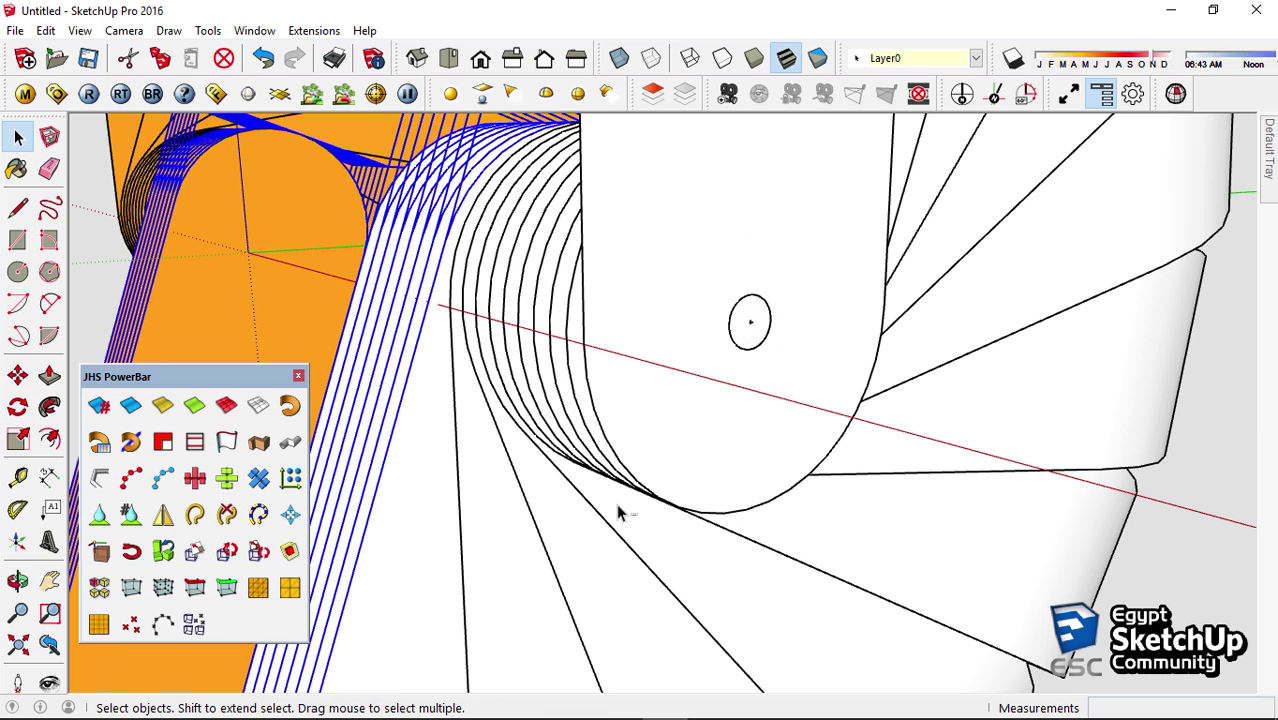
# Repeat the 20° rotation twice more, continuing the spiral
pyautogui.press('q')
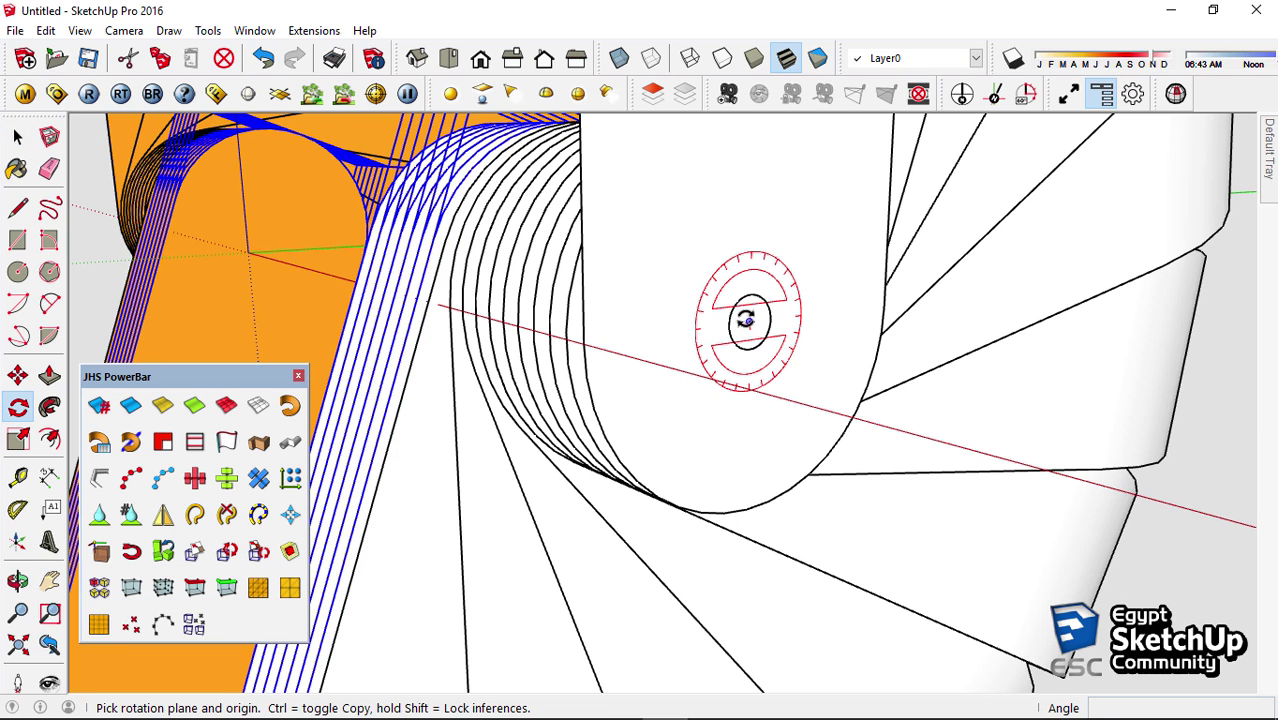
pyautogui.click(749, 322)
pyautogui.click(805, 322)
pyautogui.press('Return')
pyautogui.press('space')
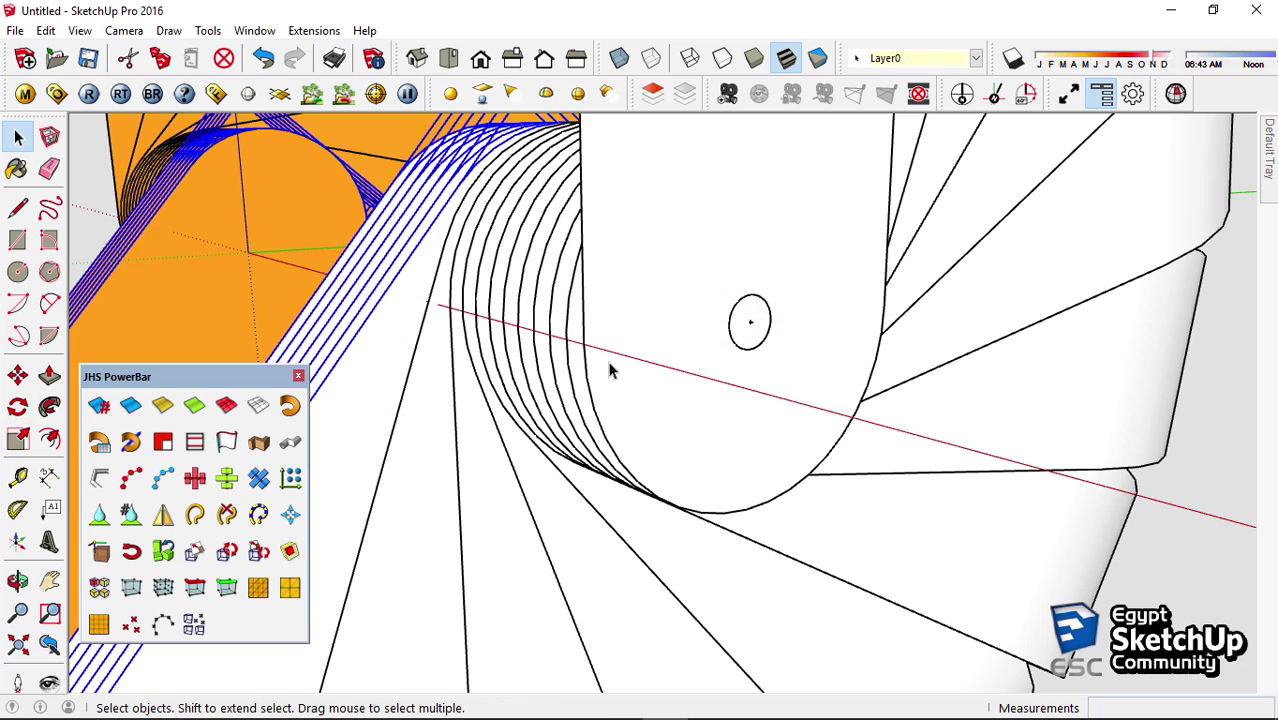
pyautogui.click(24, 403)
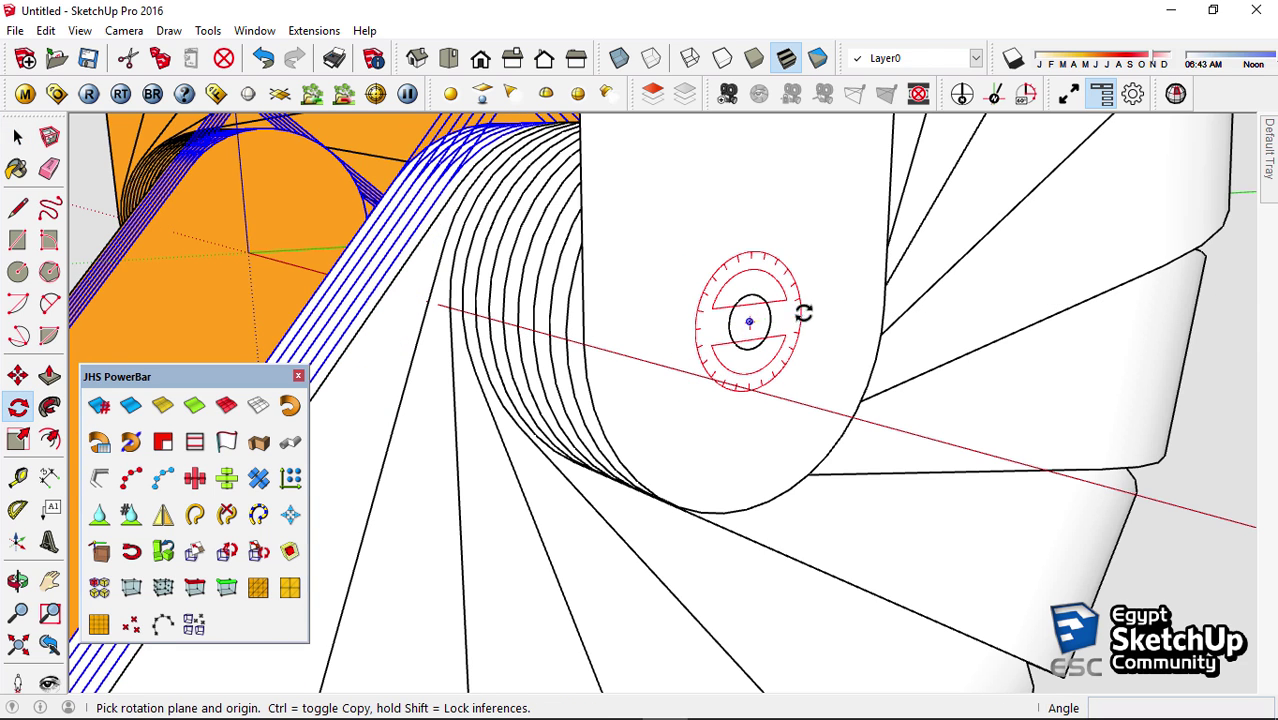
pyautogui.click(749, 322)
pyautogui.click(805, 322)
pyautogui.press('Return')
pyautogui.press('space')
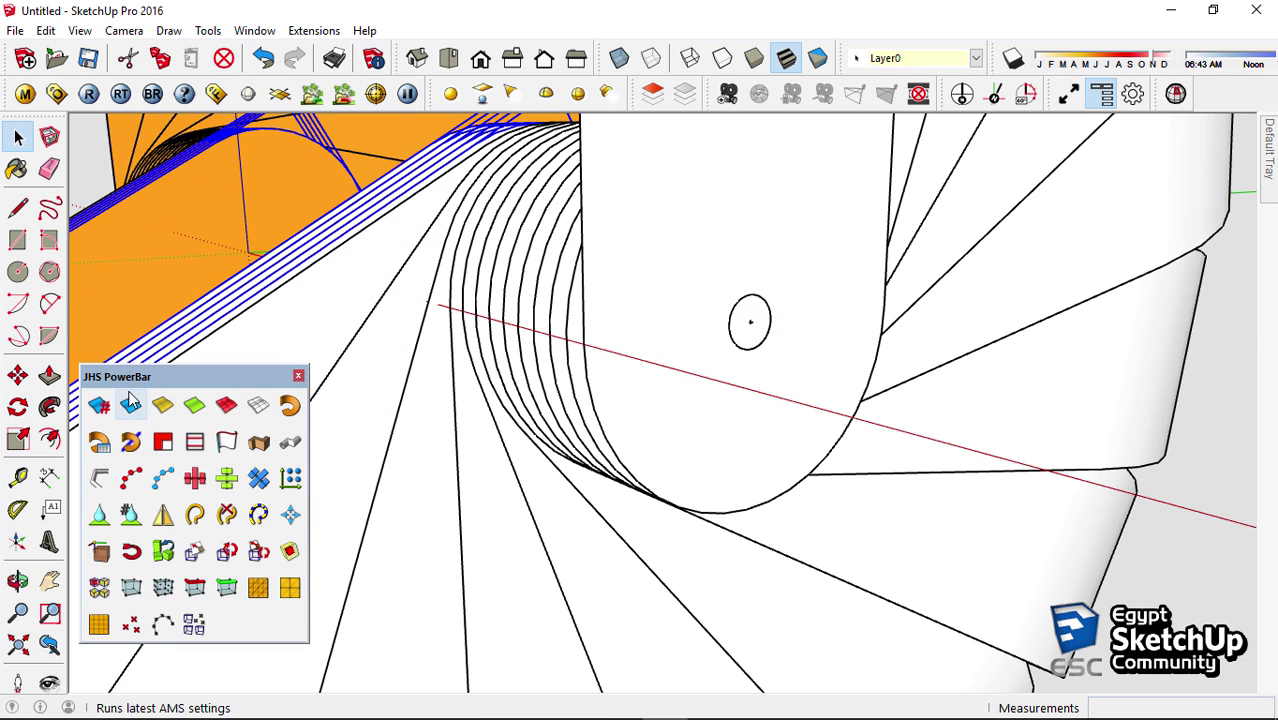
# Copy two more strips at 20° intervals around the pivot hole
pyautogui.click(18, 406)
pyautogui.click(749, 322)
pyautogui.click(852, 309)
pyautogui.write('20')
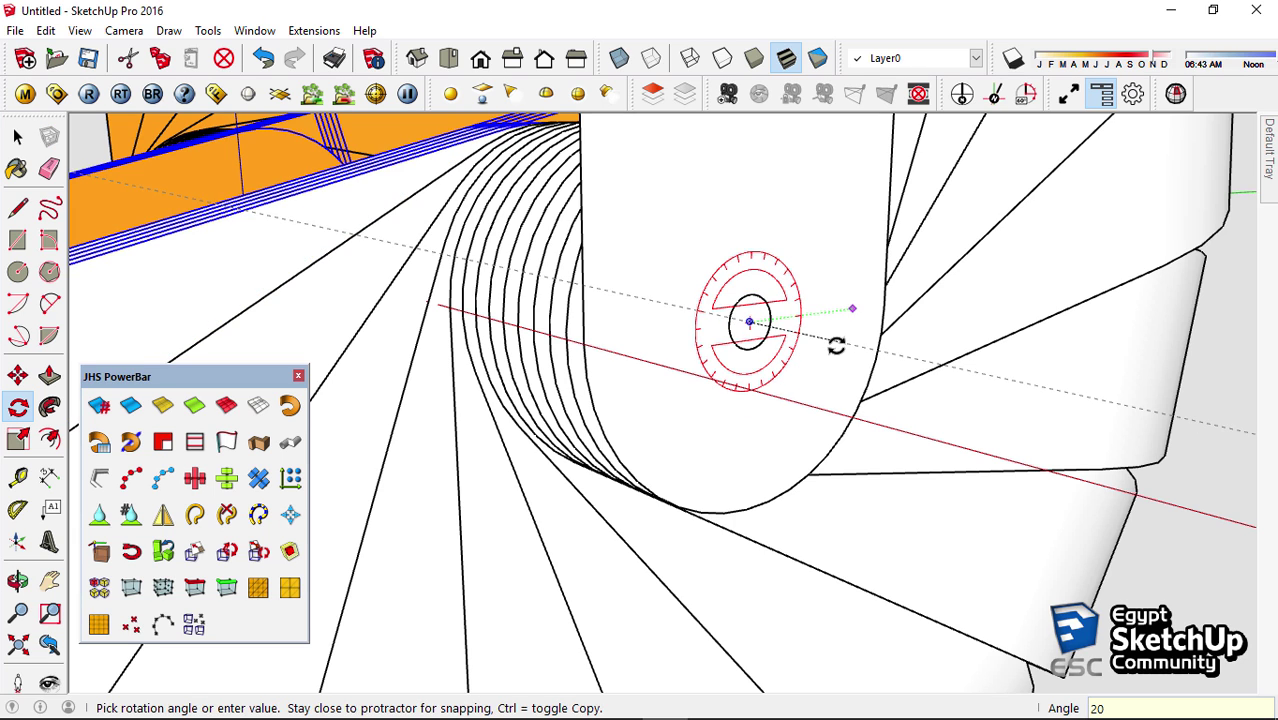
pyautogui.press('Return')
pyautogui.press('space')
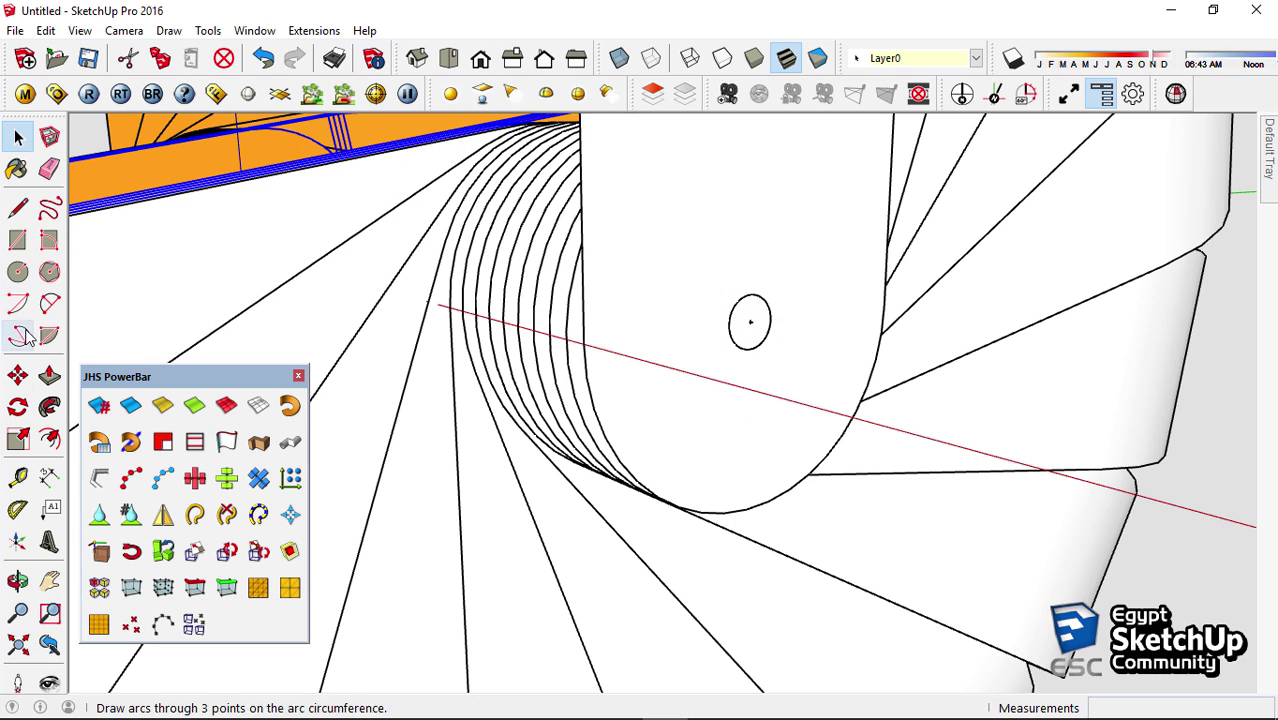
pyautogui.click(18, 406)
pyautogui.click(749, 322)
pyautogui.click(806, 315)
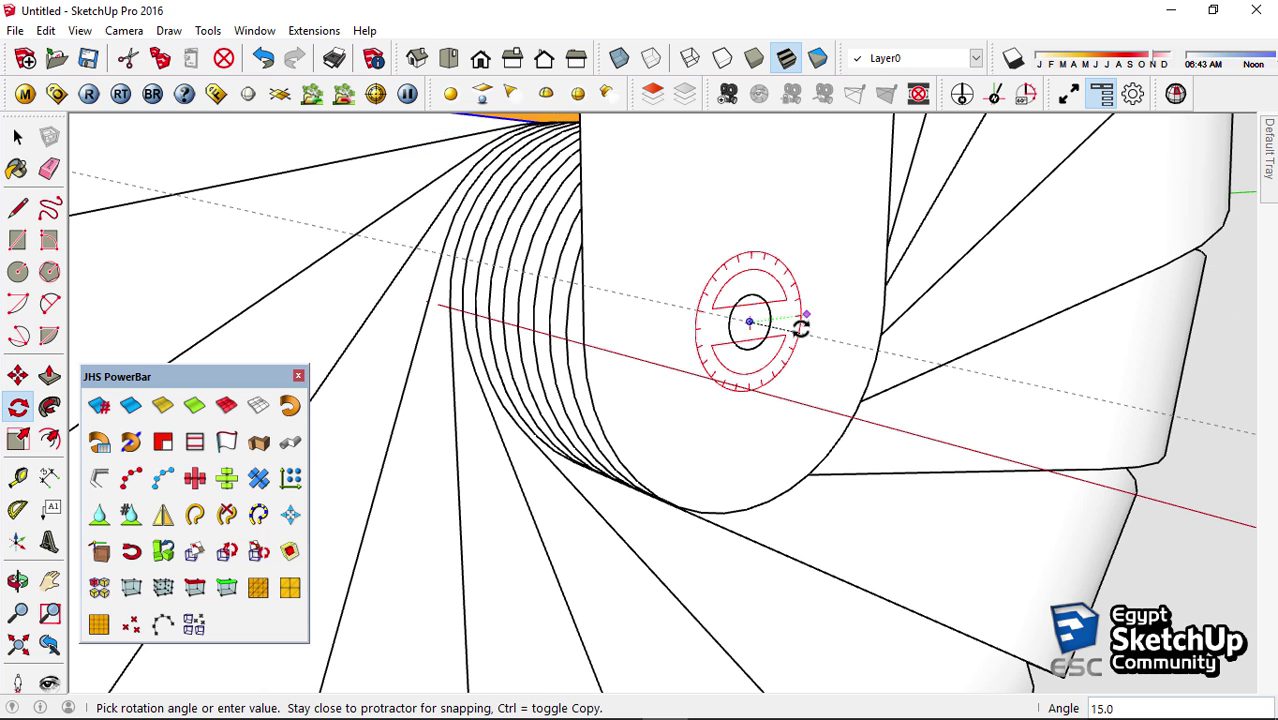
pyautogui.press('Return')
pyautogui.scroll(-3, 800, 328)
pyautogui.press('space')
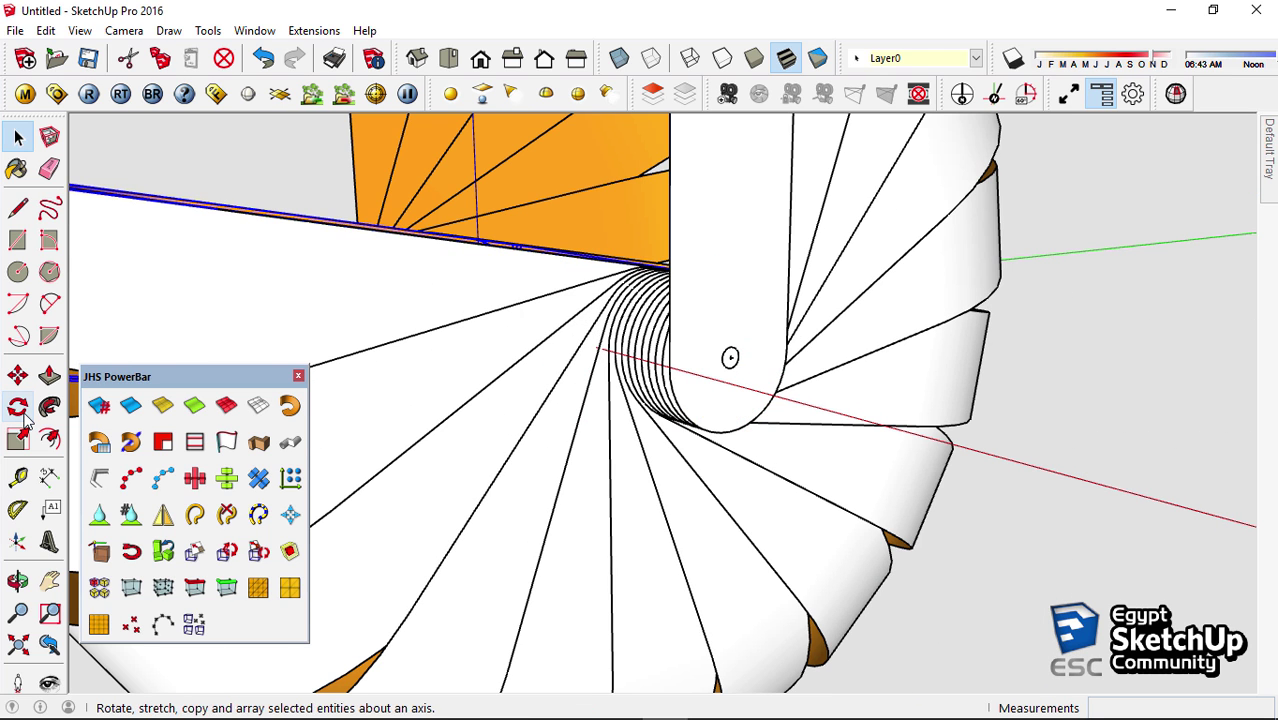
# Rotate a copy of the newest strip another 20° about the pivot
pyautogui.click(18, 406)
pyautogui.scroll(2, 728, 345)
pyautogui.click(727, 336)
pyautogui.click(812, 326)
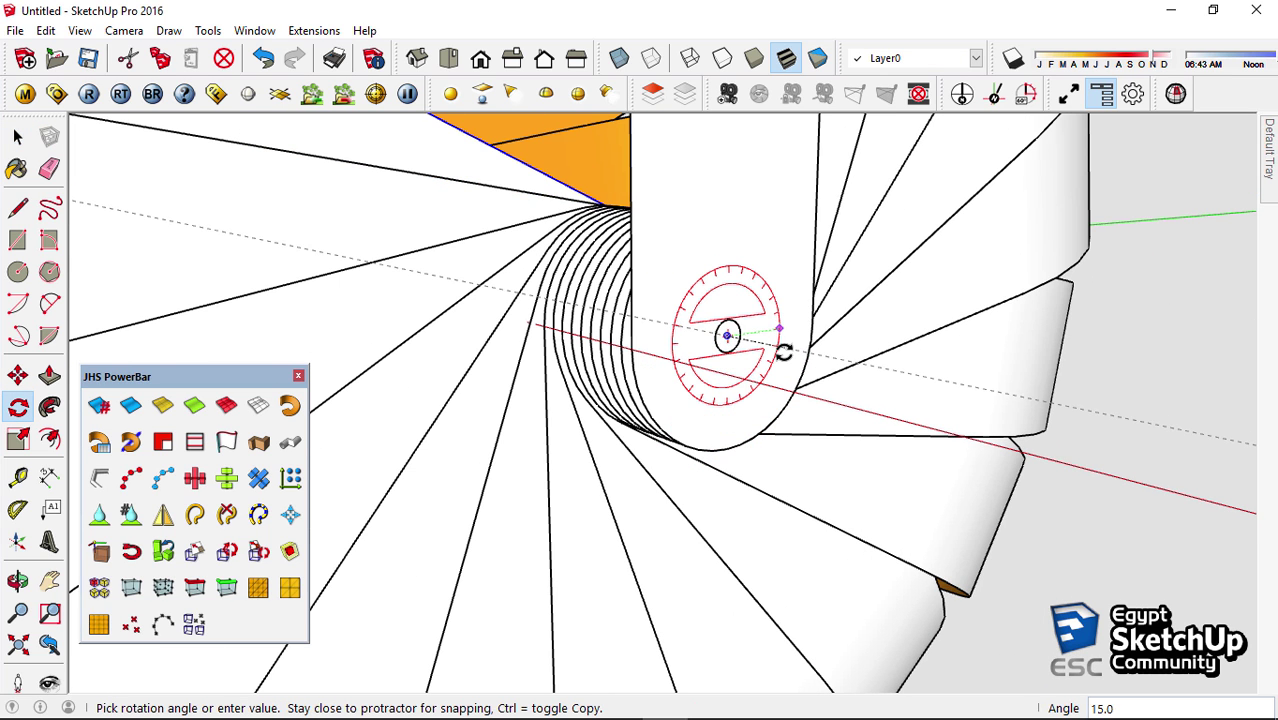
pyautogui.write('20')
pyautogui.press('Return')
pyautogui.scroll(-3, 760, 355)
pyautogui.press('space')
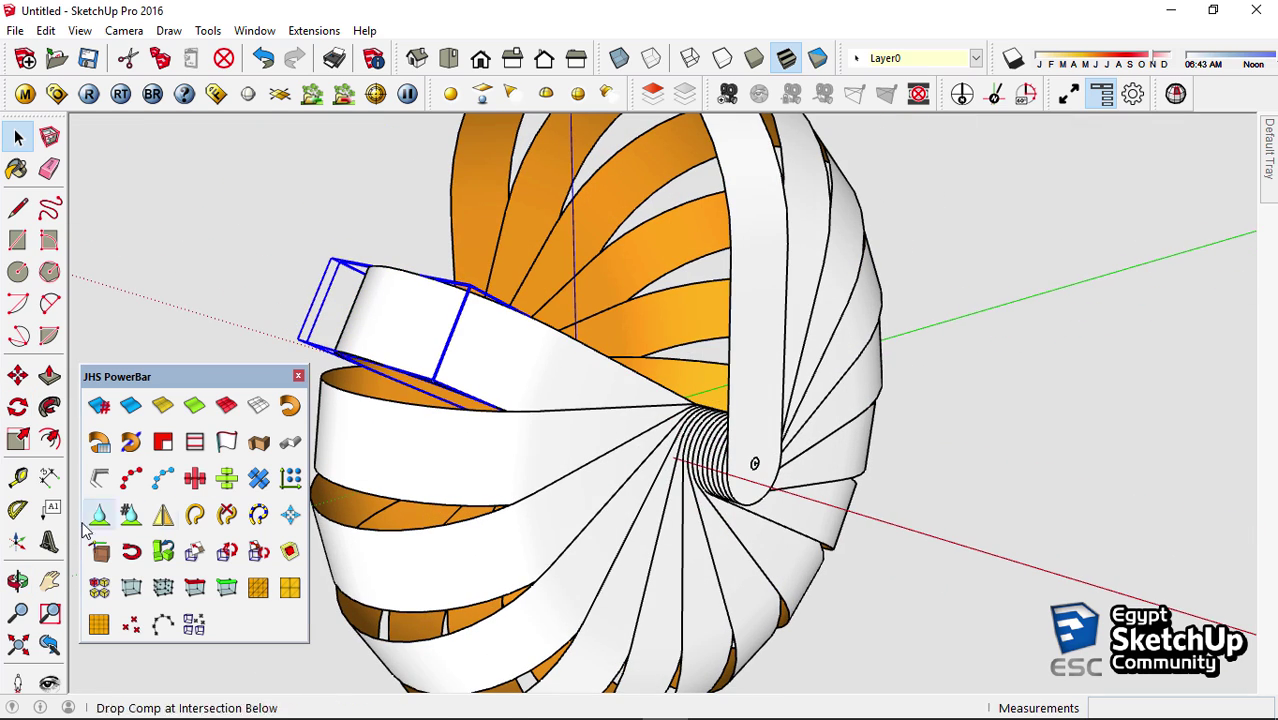
# Add one more 20° strip copy, zooming in to pick the pivot centre
pyautogui.click(18, 406)
pyautogui.scroll(2, 785, 440)
pyautogui.scroll(1, 765, 372)
pyautogui.click(779, 371)
pyautogui.click(818, 358)
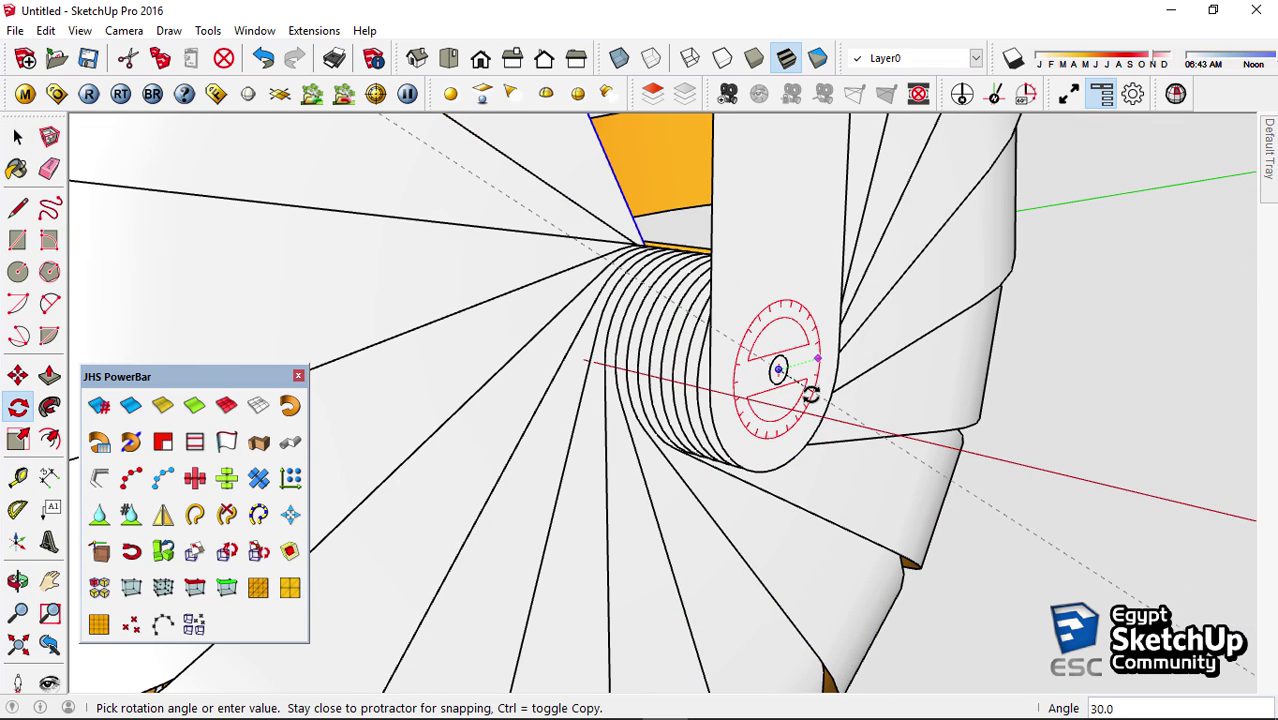
pyautogui.write('0')
pyautogui.press('Return')
pyautogui.scroll(-3, 780, 370)
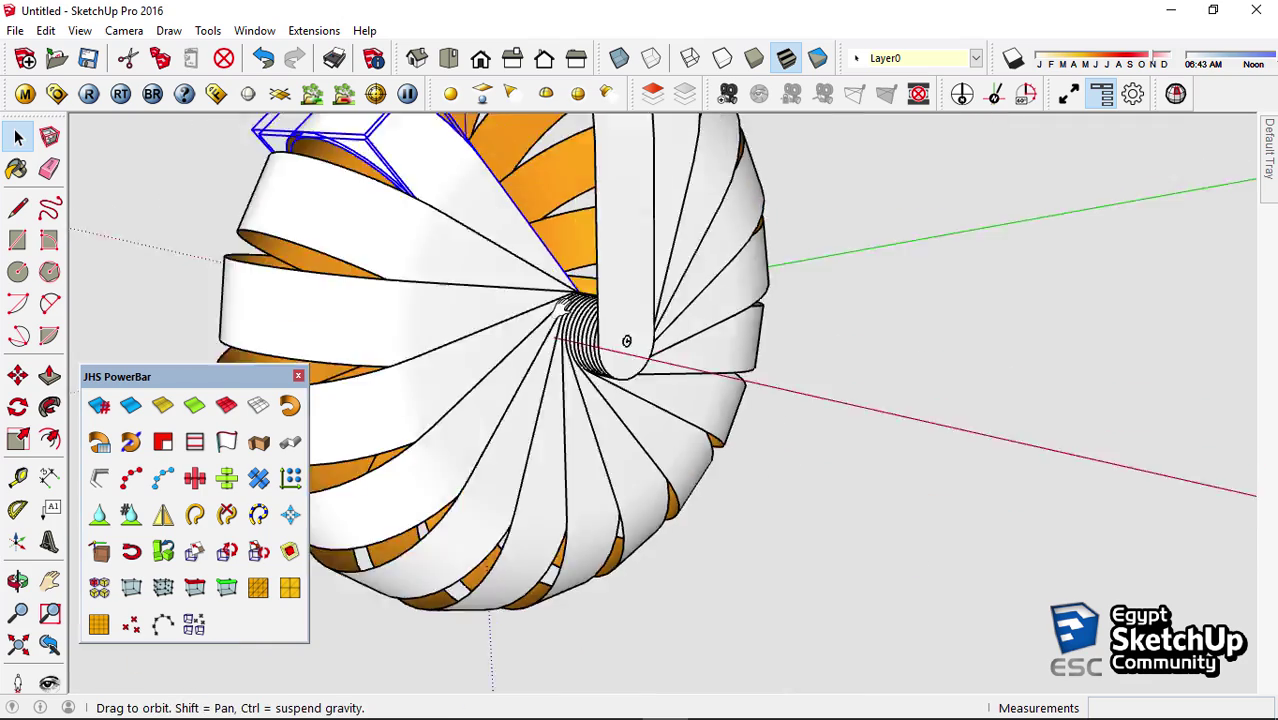
pyautogui.press('space')
pyautogui.scroll(3, 613, 248)
# Place the final 20° strip copy and orbit out to see the whole spiral
pyautogui.click(18, 406)
pyautogui.moveTo(420, 480); pyautogui.dragTo(508, 499, button='middle')
pyautogui.scroll(3, 700, 480)
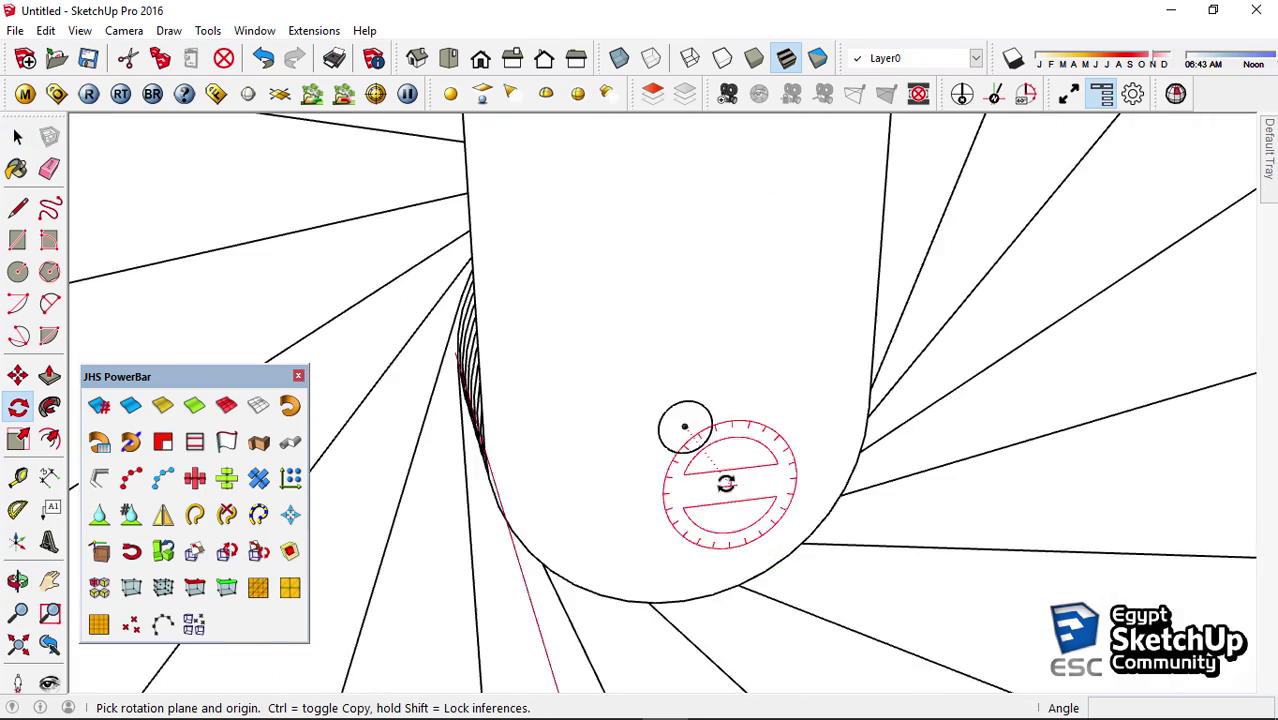
pyautogui.click(671, 408)
pyautogui.click(736, 406)
pyautogui.write('20')
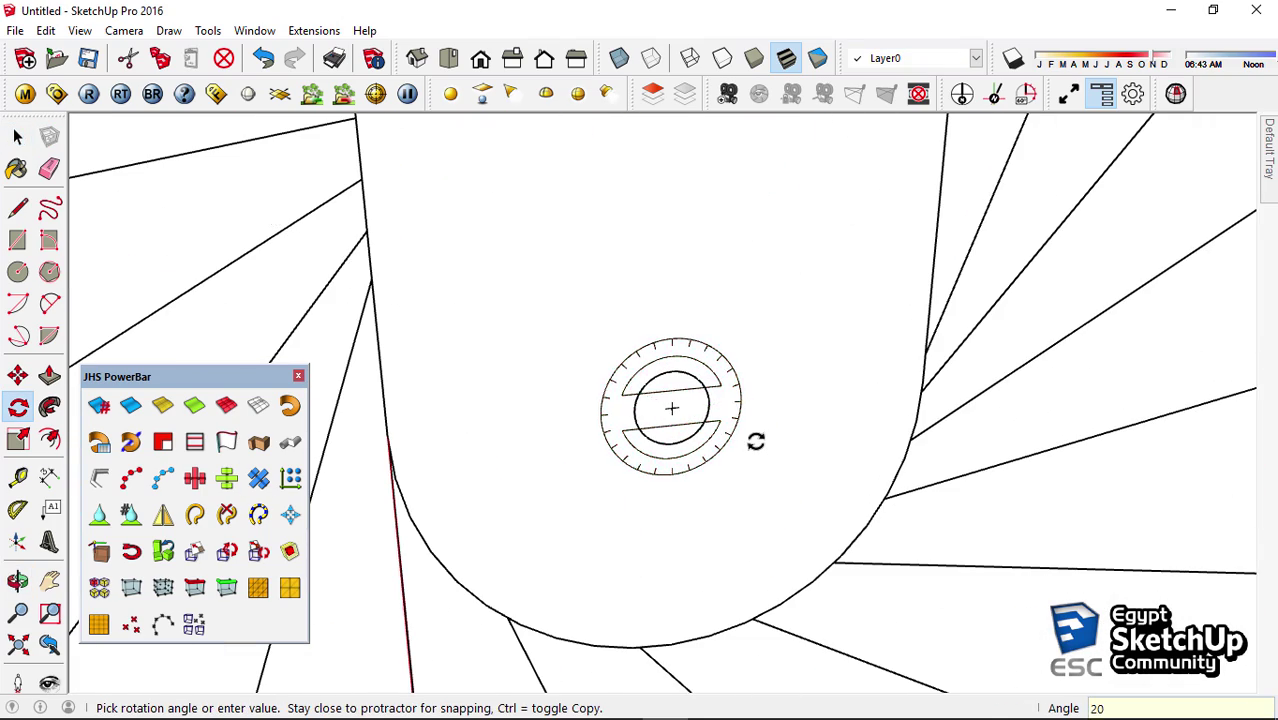
pyautogui.press('Return')
pyautogui.press('space')
pyautogui.scroll(-5, 716, 422)
pyautogui.moveTo(679, 245)
pyautogui.mouseDown(button='middle')
pyautogui.moveTo(996, 287)
pyautogui.moveTo(1044, 312)
pyautogui.moveTo(1107, 228)
pyautogui.moveTo(742, 191)
pyautogui.moveTo(703, 312)
pyautogui.moveTo(700, 420)
pyautogui.mouseUp(button='middle')
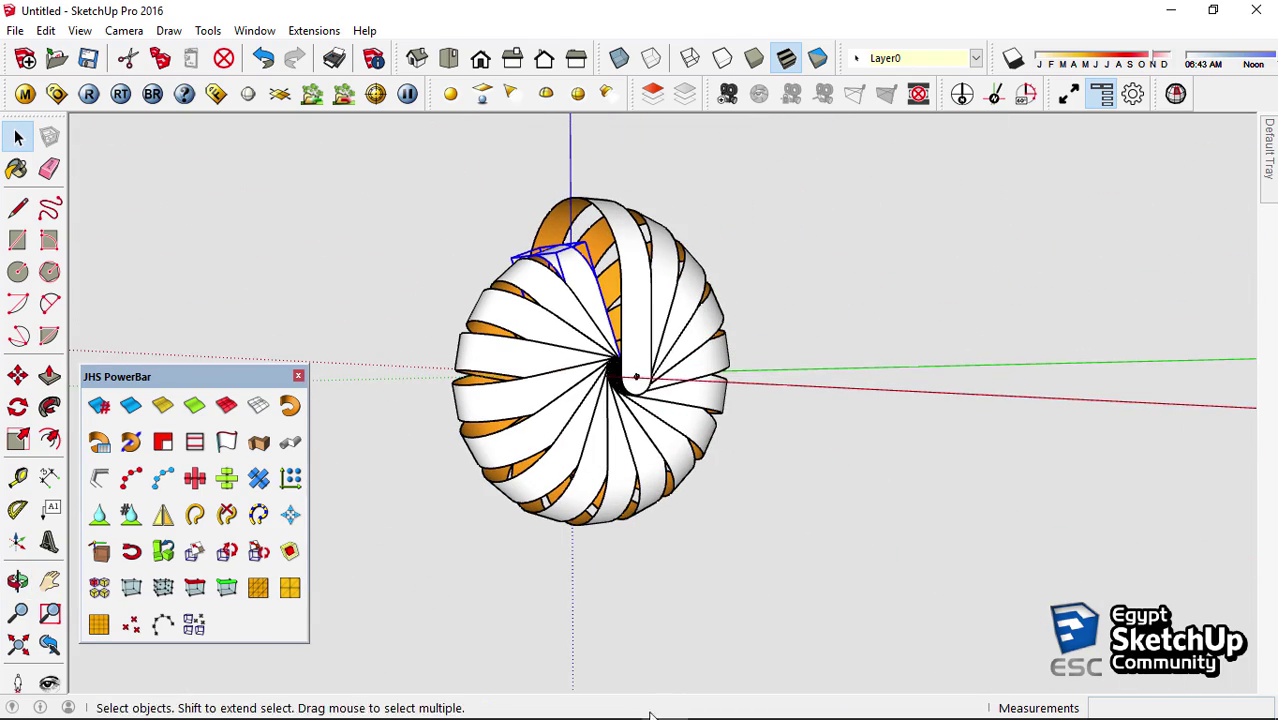
# Compare the spiral against the reference lampshade photo
pyautogui.click(711, 701)
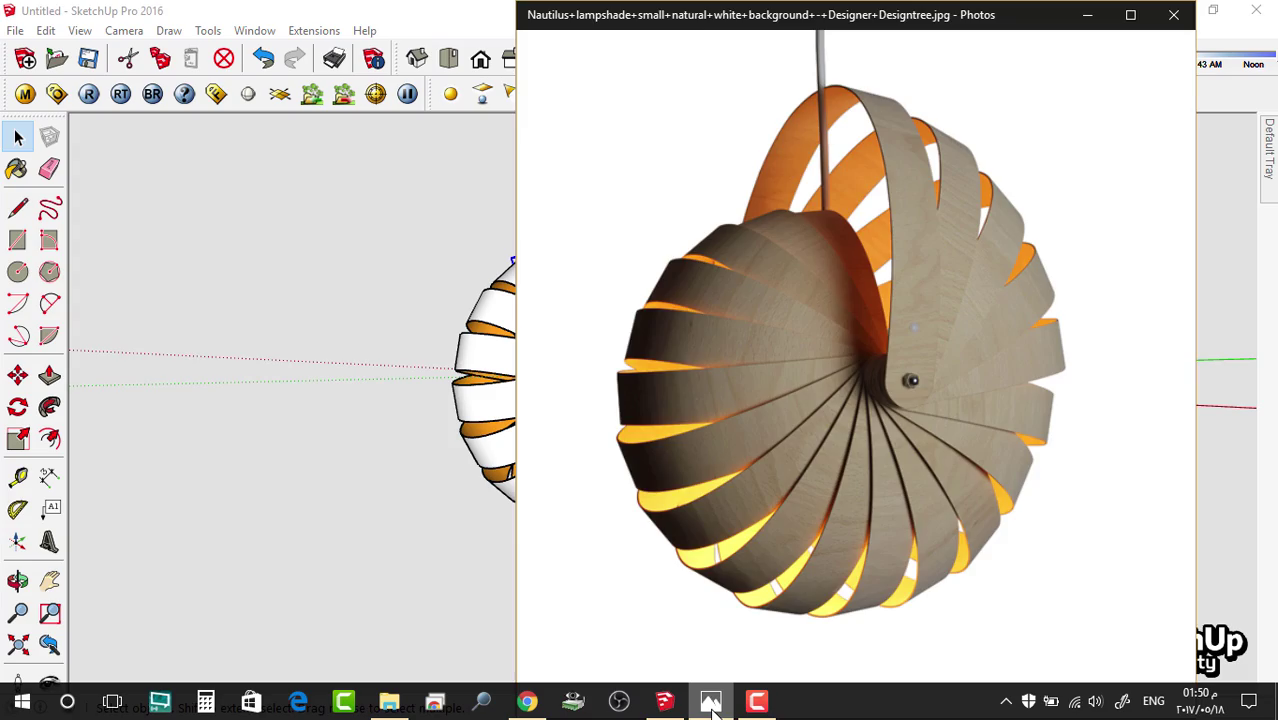
pyautogui.click(711, 703)
pyautogui.click(708, 703)
# Leave the reference photo, orbit around the spiral and select one strip
pyautogui.click(705, 705)
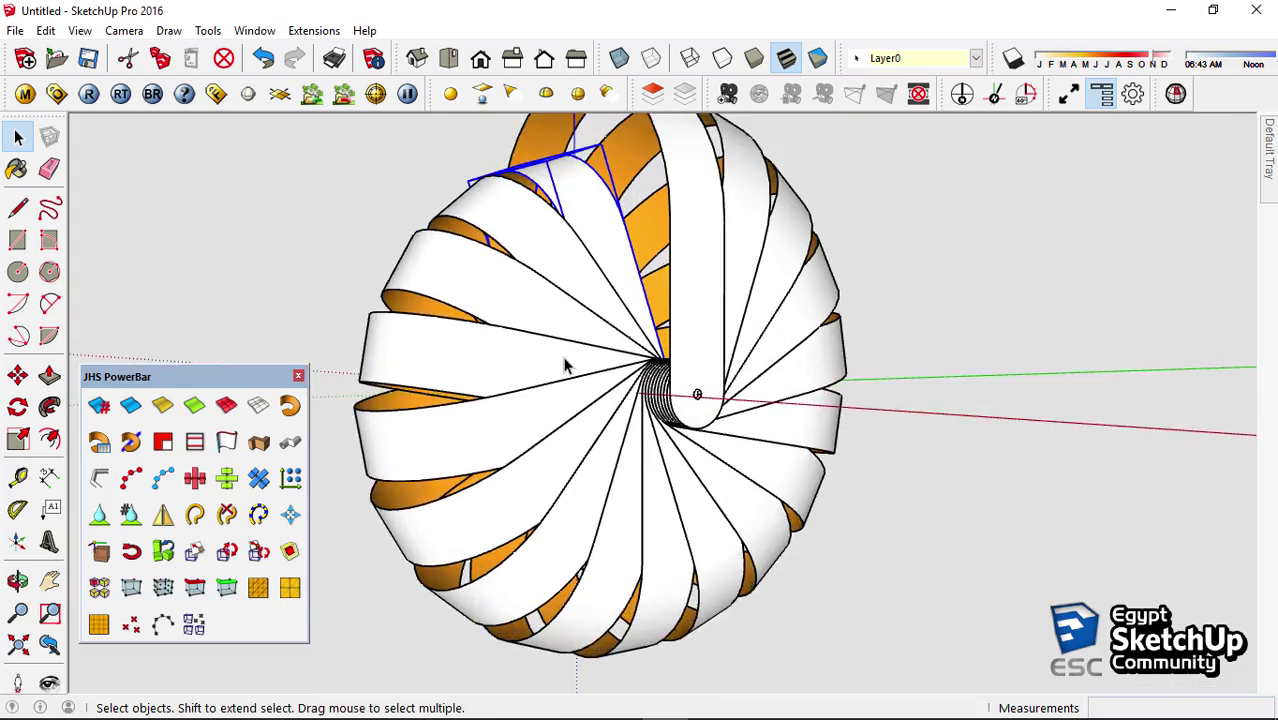
pyautogui.moveTo(565, 362)
pyautogui.mouseDown(button='middle')
pyautogui.moveTo(579, 400)
pyautogui.moveTo(750, 334)
pyautogui.moveTo(915, 332)
pyautogui.moveTo(870, 374)
pyautogui.mouseUp(button='middle')
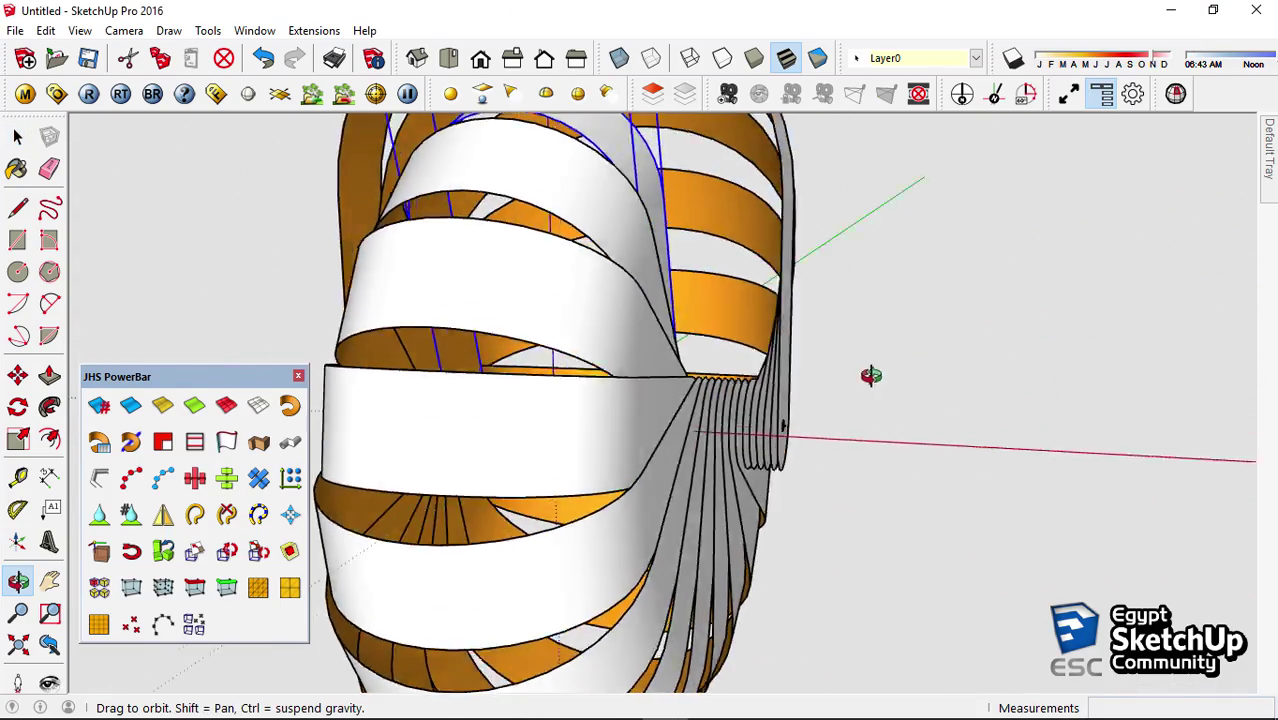
pyautogui.scroll(5, 760, 360)
pyautogui.scroll(3, 755, 357)
pyautogui.click(755, 357)
pyautogui.moveTo(754, 357)
pyautogui.mouseDown(button='middle')
pyautogui.moveTo(1110, 446)
pyautogui.moveTo(913, 457)
pyautogui.moveTo(850, 430)
pyautogui.mouseUp(button='middle')
pyautogui.scroll(-3, 793, 400)
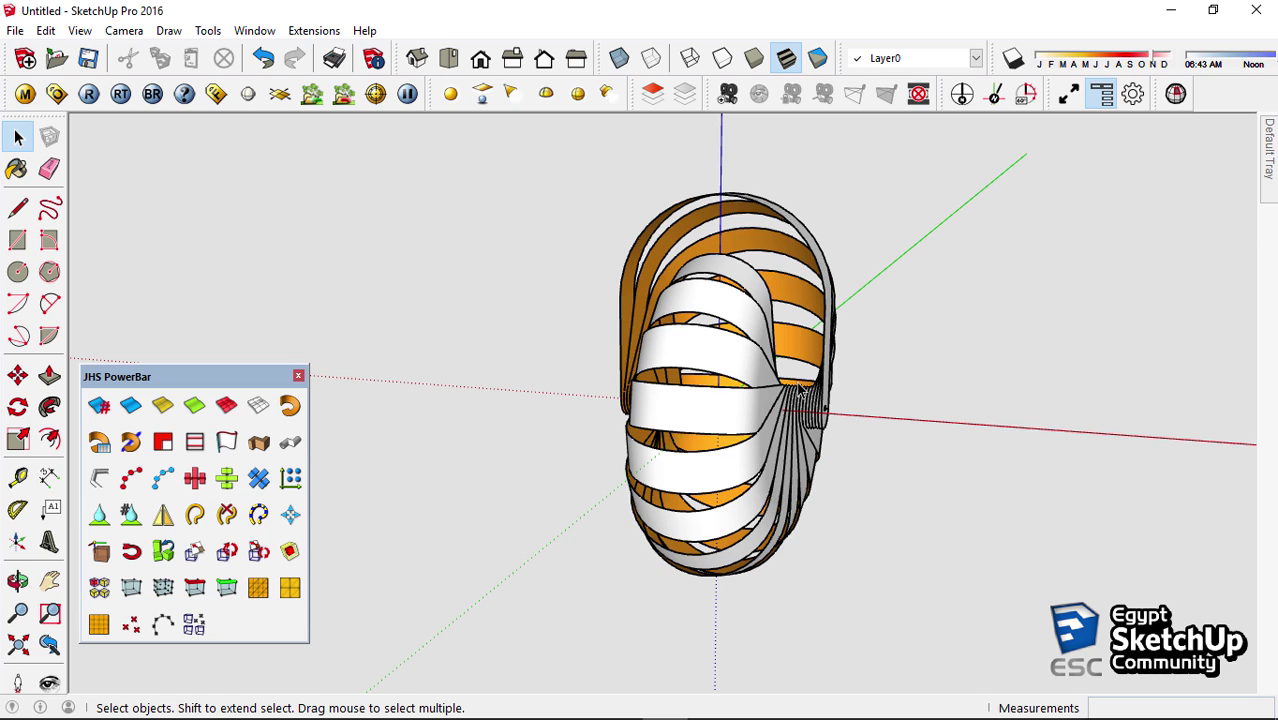
# From a front view, crossing-select the upper strips, then check from the side
pyautogui.moveTo(800, 388); pyautogui.dragTo(840, 275, button='middle')
pyautogui.moveTo(343, 340); pyautogui.dragTo(343, 340)
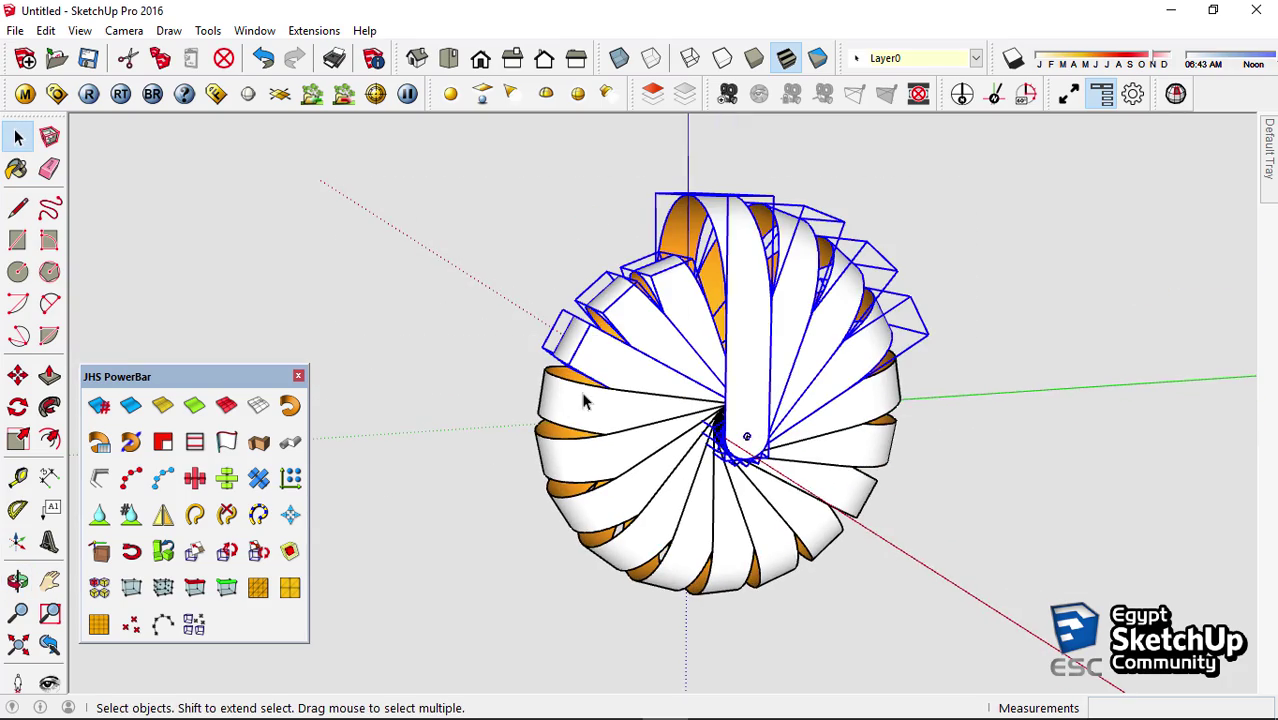
pyautogui.scroll(-2, 727, 403)
pyautogui.scroll(5, 800, 400)
pyautogui.scroll(3, 760, 420)
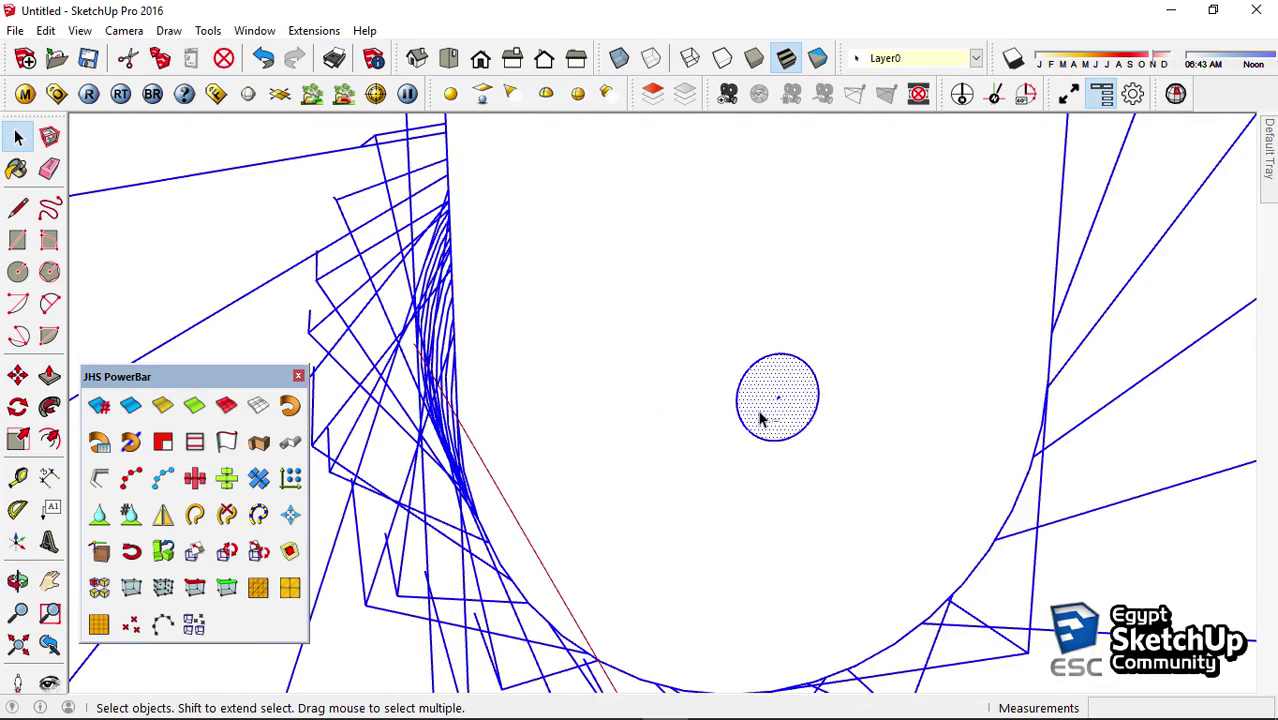
pyautogui.scroll(-5, 760, 413)
pyautogui.moveTo(608, 416)
pyautogui.mouseDown(button='middle')
pyautogui.moveTo(1121, 422)
pyautogui.moveTo(950, 525)
pyautogui.moveTo(560, 393)
pyautogui.mouseUp(button='middle')
pyautogui.scroll(3, 841, 342)
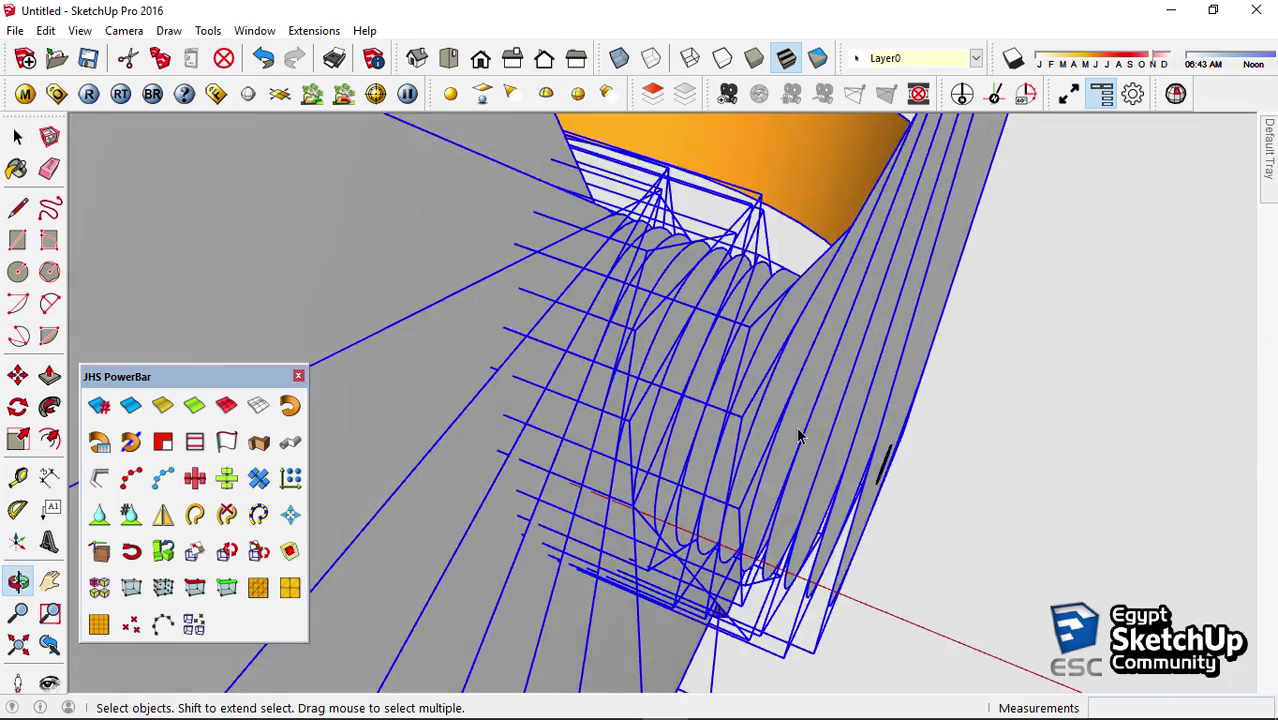
pyautogui.scroll(-6, 804, 434)
pyautogui.moveTo(804, 434)
pyautogui.mouseDown(button='middle')
pyautogui.moveTo(912, 296)
pyautogui.moveTo(104, 405)
pyautogui.mouseUp(button='middle')
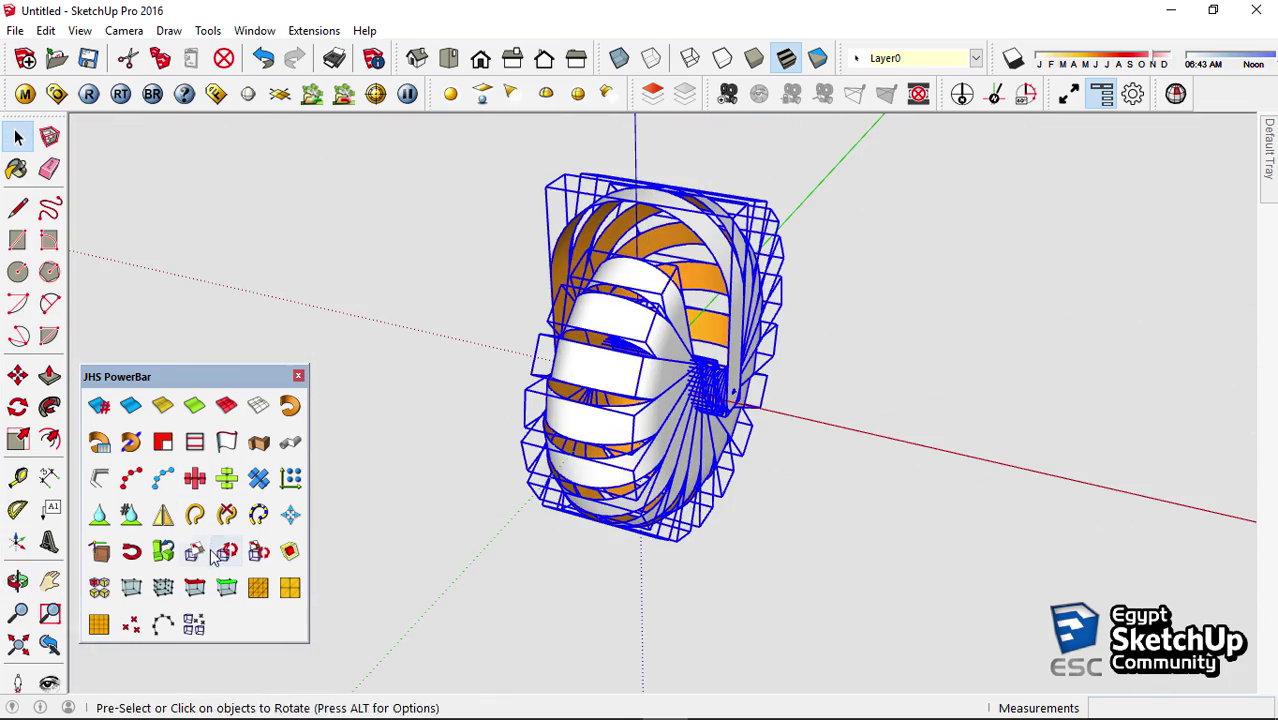
# Enable the Joint Push Pull toolbar and move the JHS PowerBar out of the way
pyautogui.rightClick(50, 407)
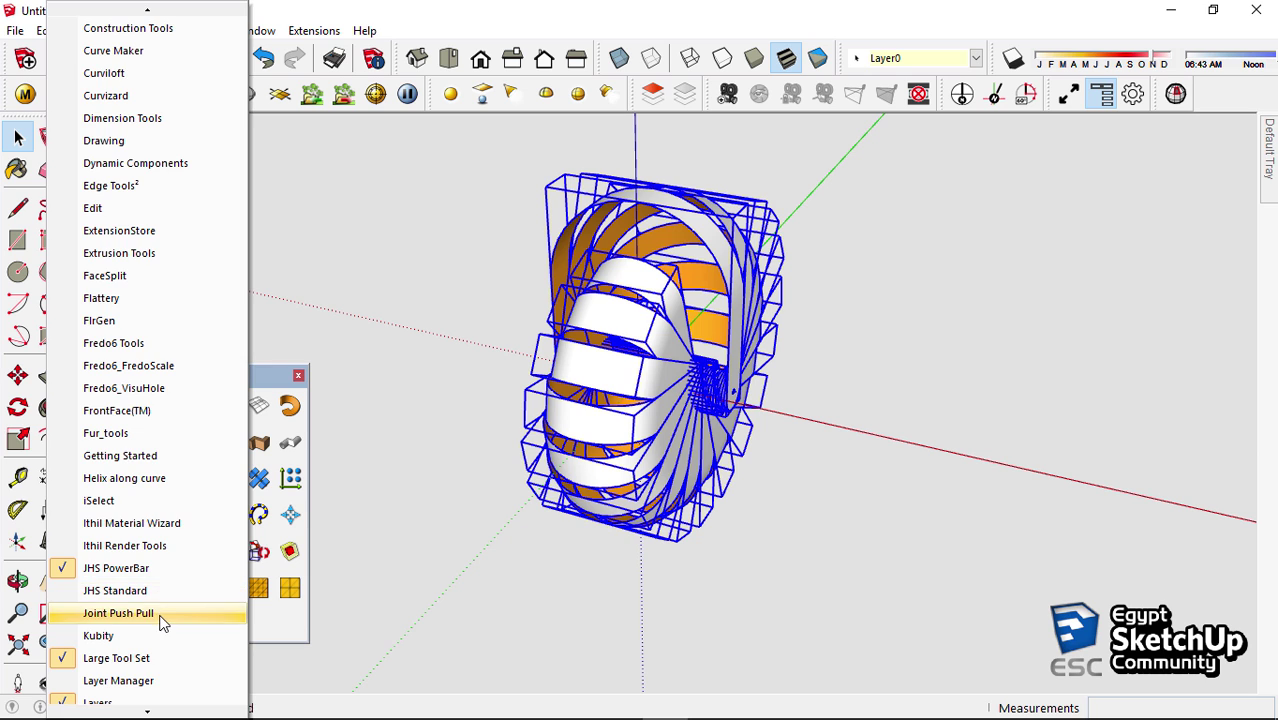
pyautogui.click(160, 612)
pyautogui.click(179, 357)
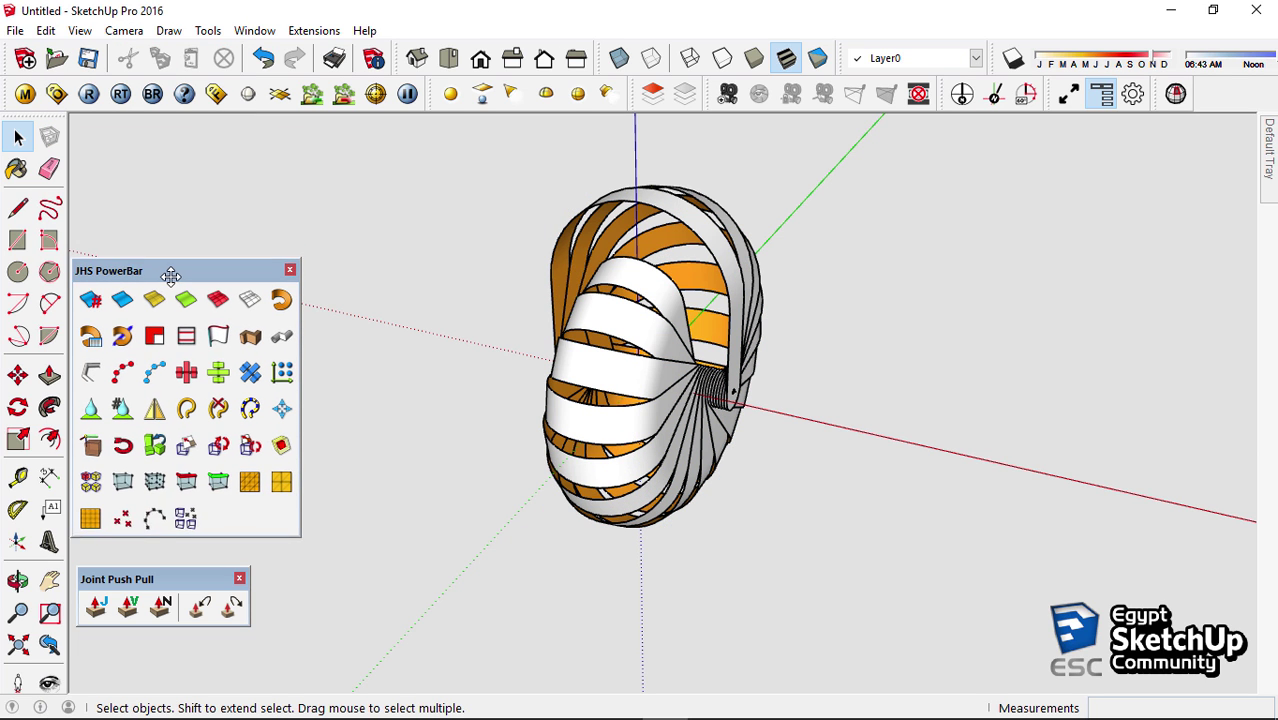
pyautogui.moveTo(179, 357); pyautogui.dragTo(171, 297)
# Select the whole model, try Joint Push Pull and dismiss the face-selection warning
pyautogui.moveTo(770, 294)
pyautogui.mouseDown(button='middle')
pyautogui.moveTo(878, 240)
pyautogui.moveTo(780, 200)
pyautogui.mouseUp(button='middle')
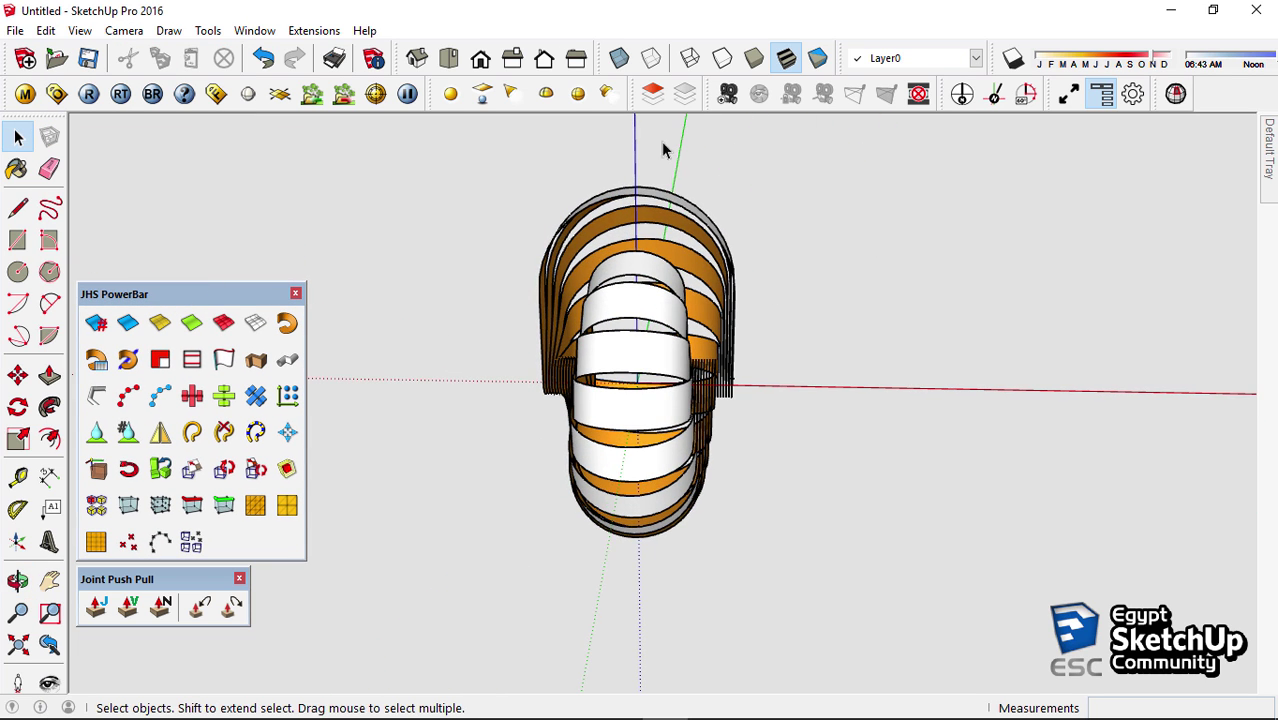
pyautogui.hotkey('ctrl', 'a')
pyautogui.click(103, 617)
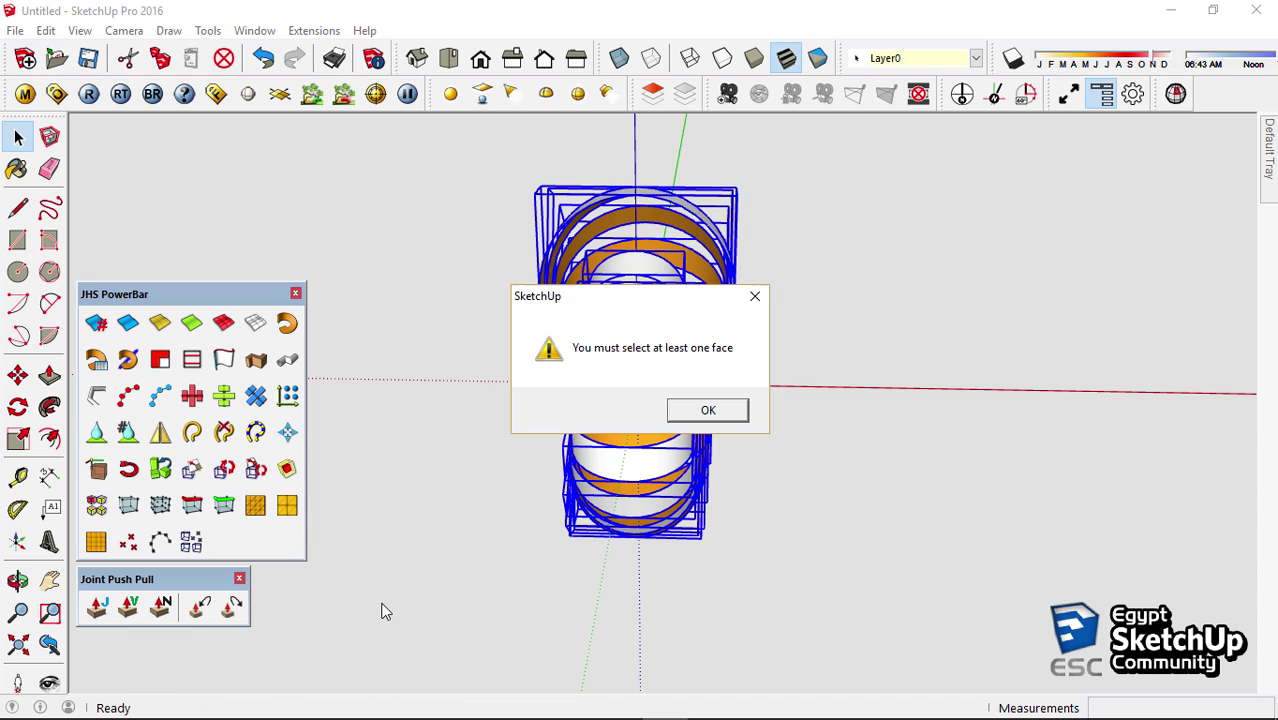
pyautogui.click(708, 412)
pyautogui.moveTo(800, 480); pyautogui.dragTo(558, 432, button='middle')
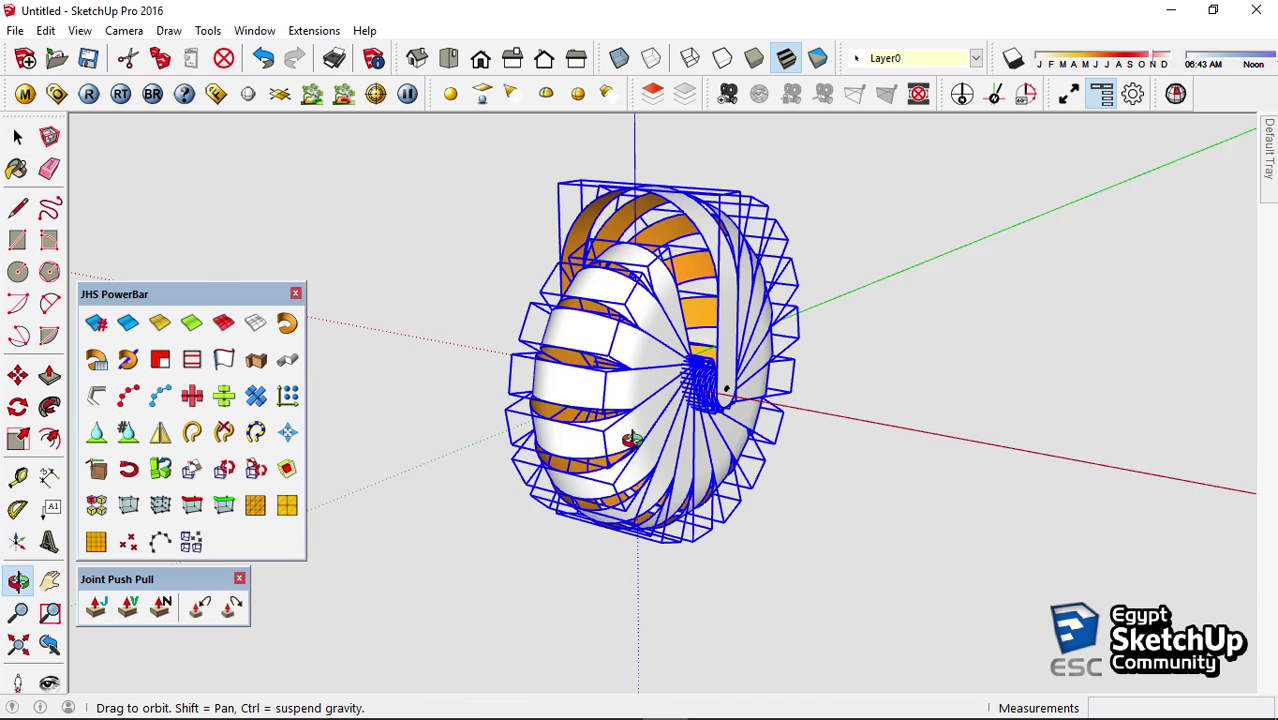
# Open the centre strip component and start a Joint Push Pull offset of its inner face, about 0.03 m
pyautogui.scroll(2, 700, 350)
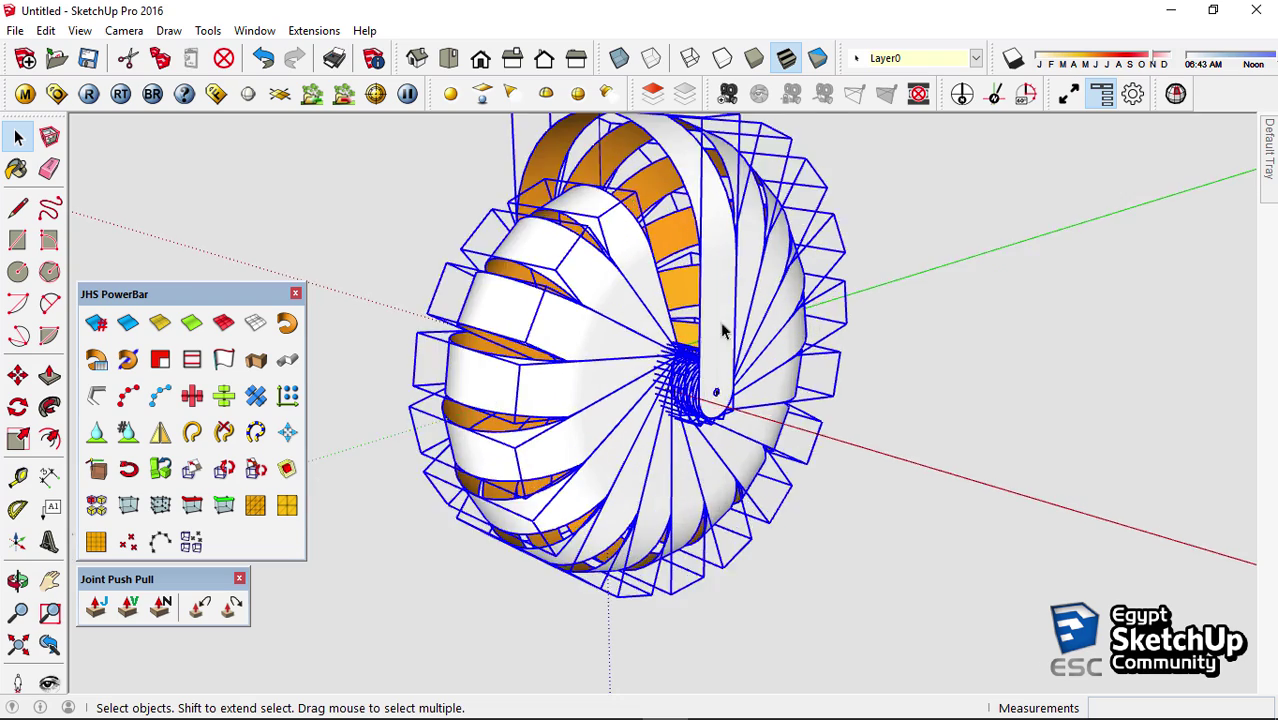
pyautogui.scroll(4, 620, 420)
pyautogui.doubleClick(603, 437)
pyautogui.click(97, 612)
pyautogui.click(733, 403)
pyautogui.moveTo(733, 403); pyautogui.dragTo(705, 371, button='middle')
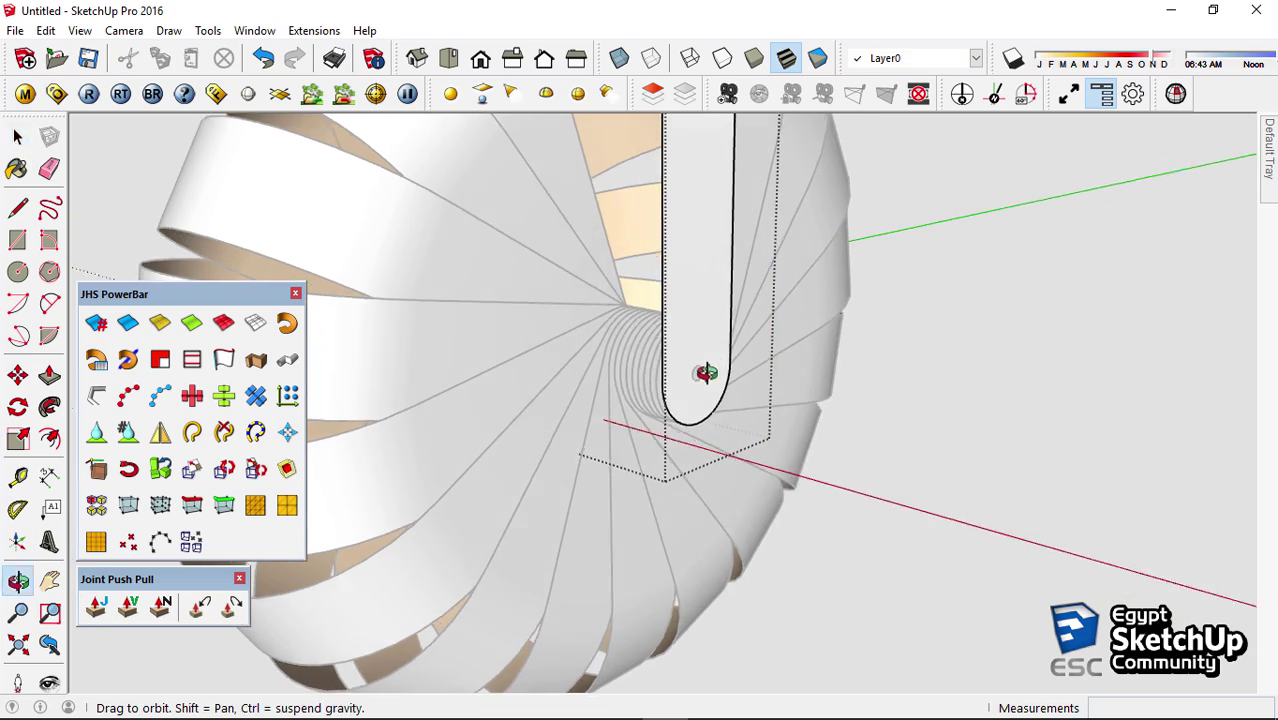
pyautogui.click(705, 371)
pyautogui.click(127, 607)
pyautogui.scroll(3, 676, 457)
pyautogui.moveTo(676, 457)
pyautogui.mouseDown(button='middle')
pyautogui.moveTo(839, 491)
pyautogui.moveTo(736, 559)
pyautogui.mouseUp(button='middle')
pyautogui.click(728, 555)
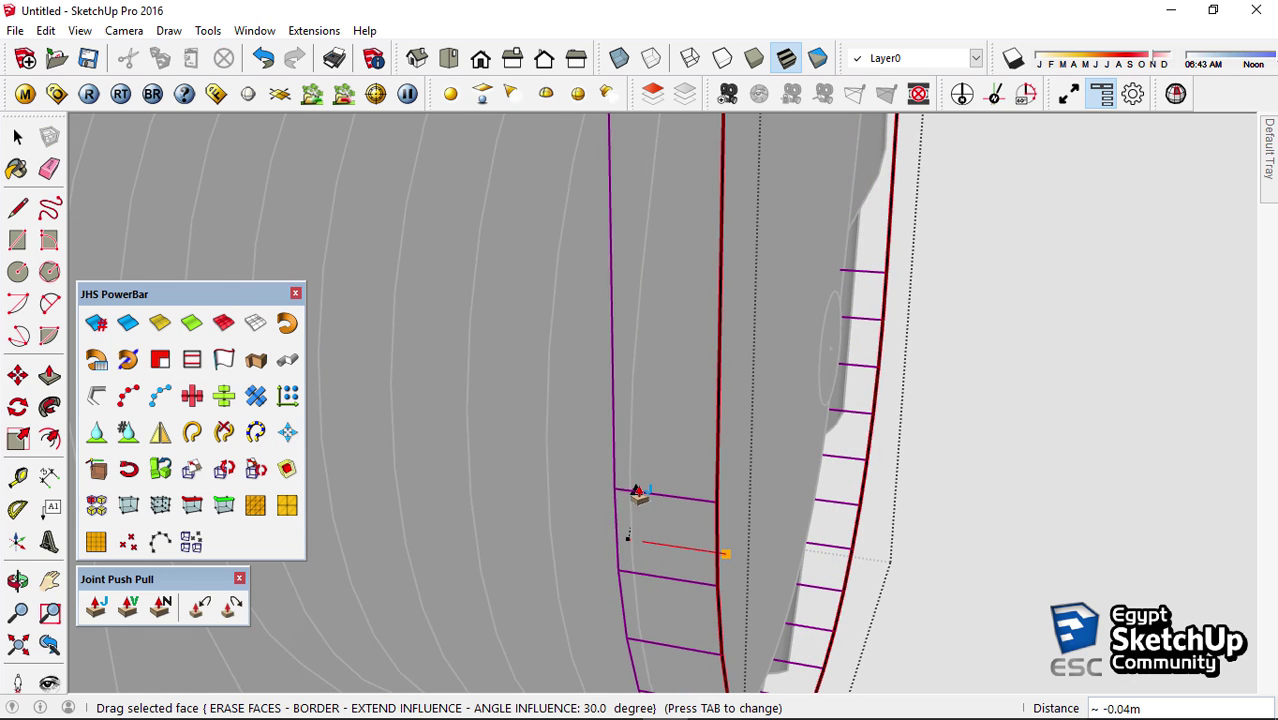
pyautogui.click(662, 500)
pyautogui.write('0.03')
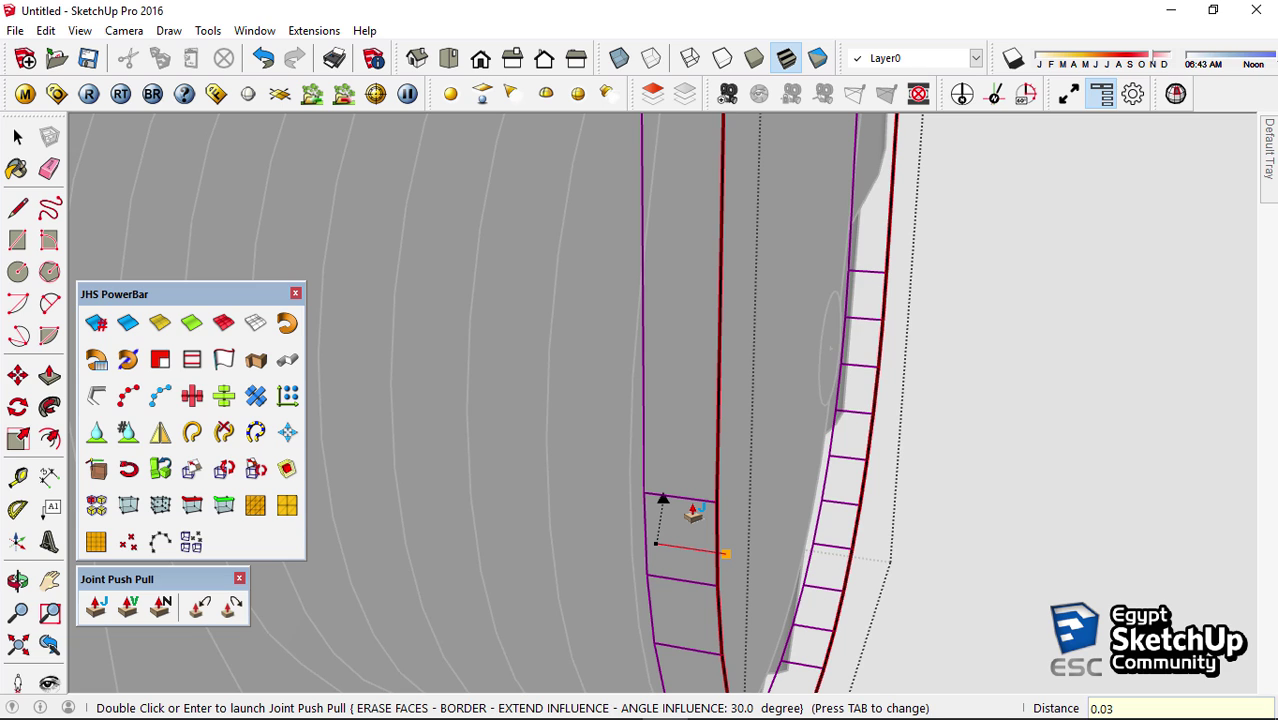
# Set the Joint Push Pull finishing option to Thickening and apply it to the strip
pyautogui.press('Tab')
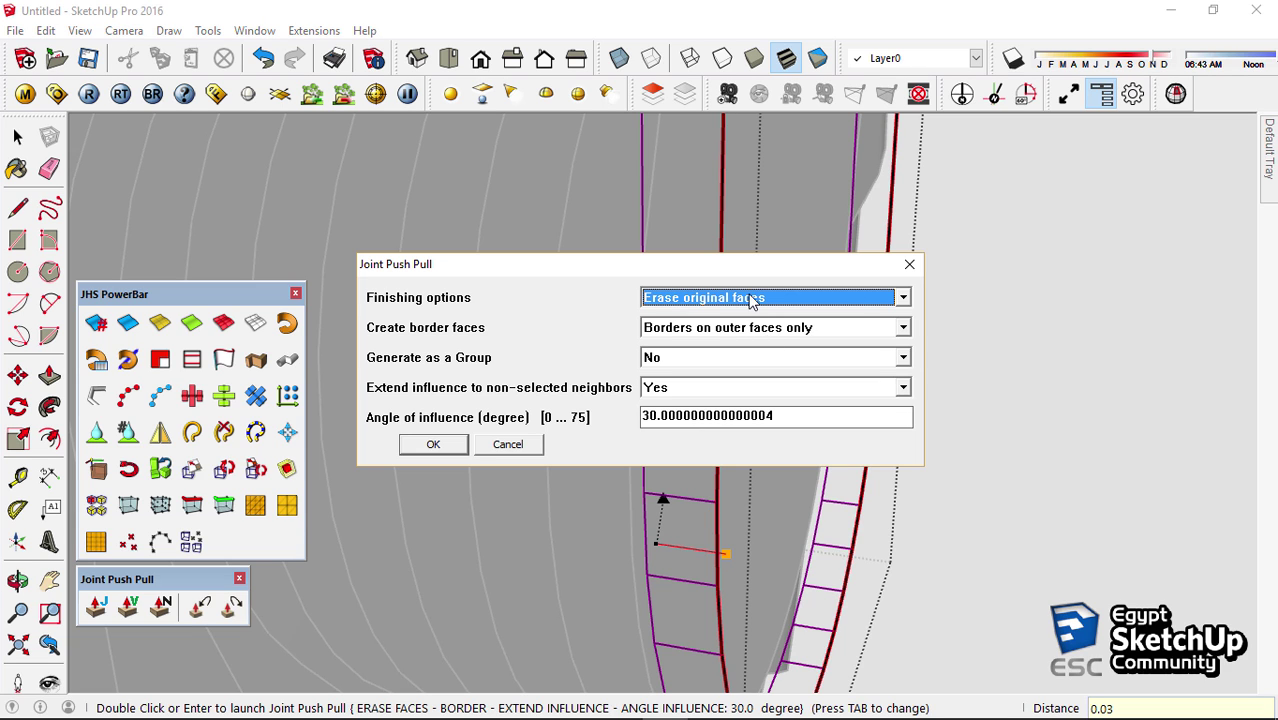
pyautogui.click(752, 298)
pyautogui.click(700, 328)
pyautogui.click(433, 444)
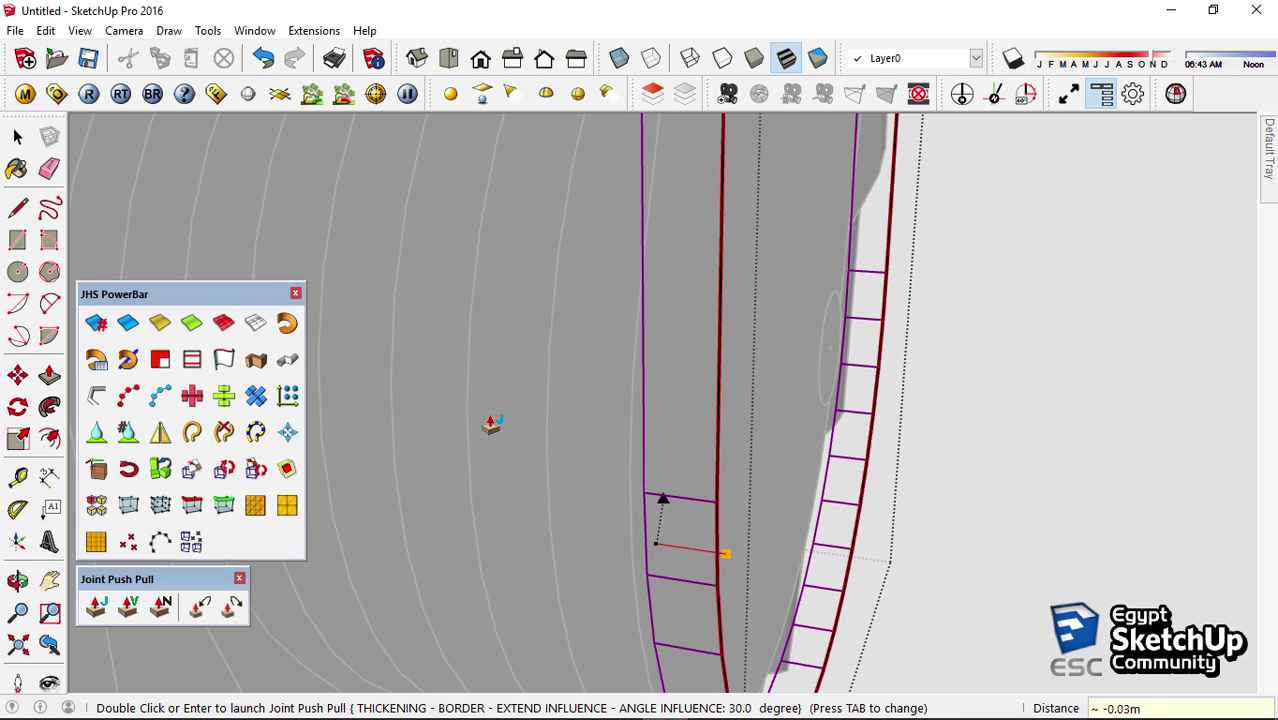
pyautogui.doubleClick(490, 425)
pyautogui.moveTo(487, 423)
pyautogui.mouseDown(button='middle')
pyautogui.moveTo(868, 450)
pyautogui.moveTo(747, 486)
pyautogui.mouseUp(button='middle')
# Thicken a second curved strip face with Joint Push Pull
pyautogui.click(96, 606)
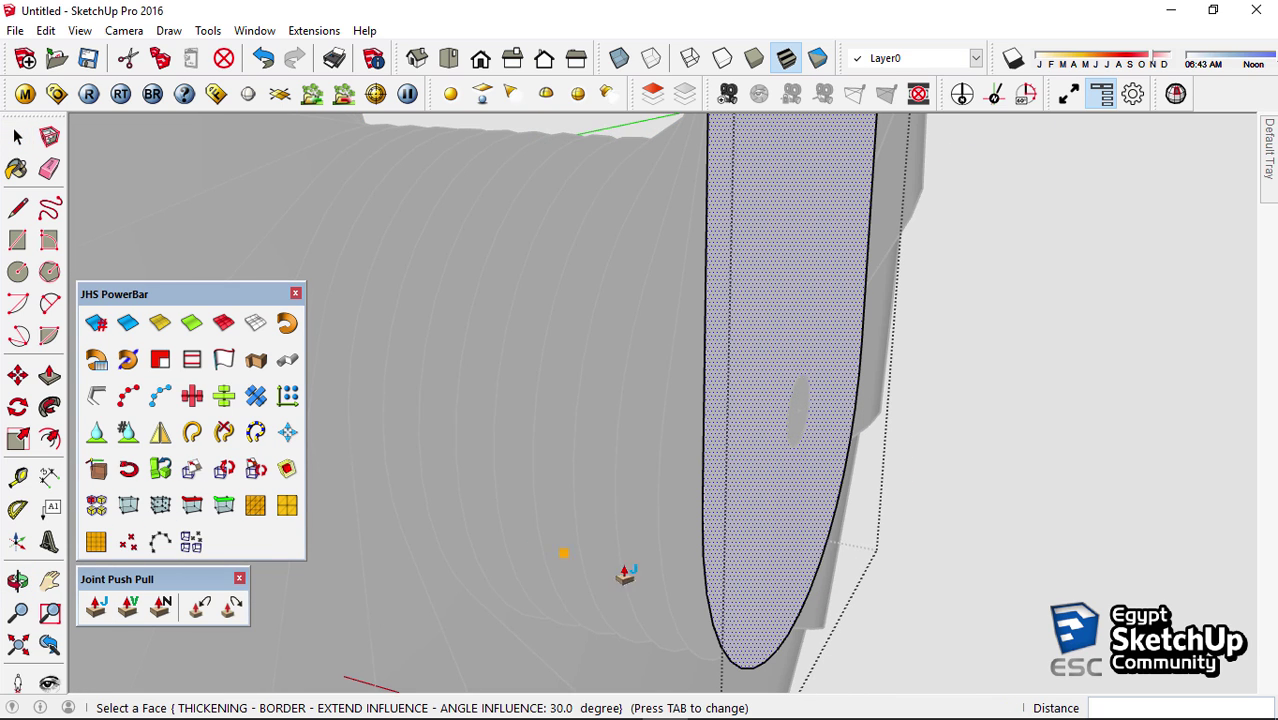
pyautogui.moveTo(622, 571); pyautogui.dragTo(733, 570, button='middle')
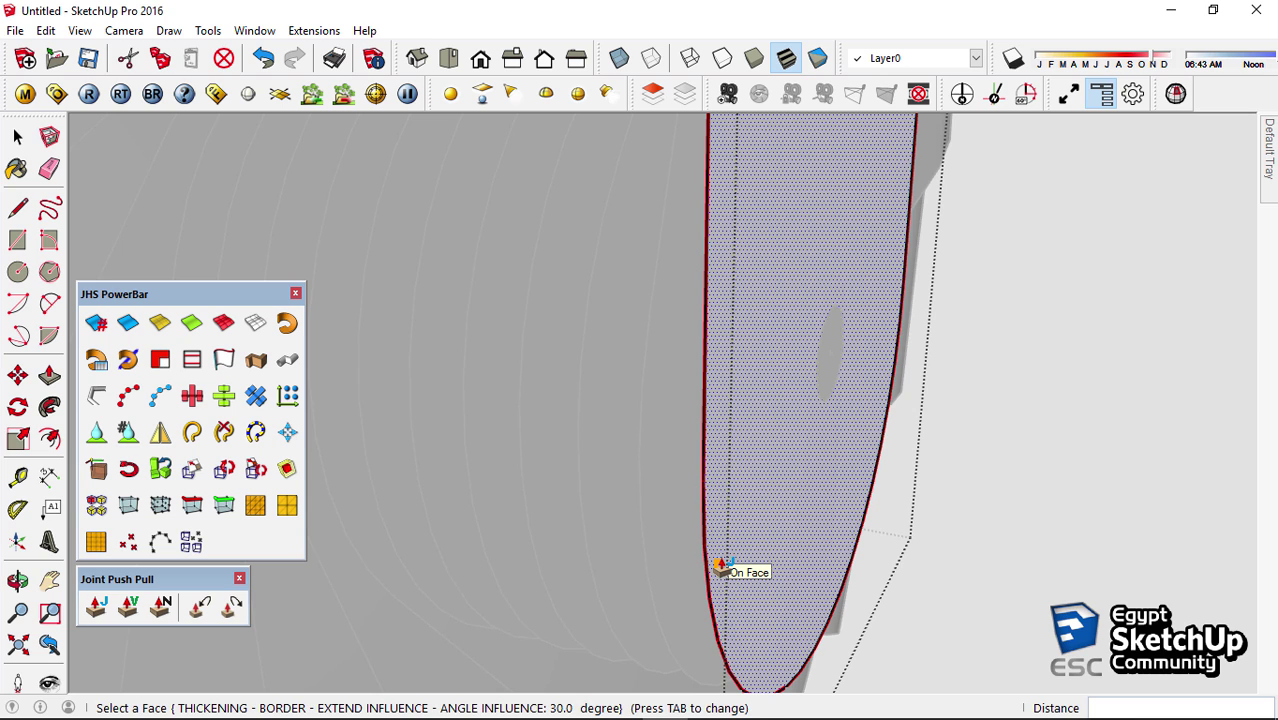
pyautogui.click(718, 566)
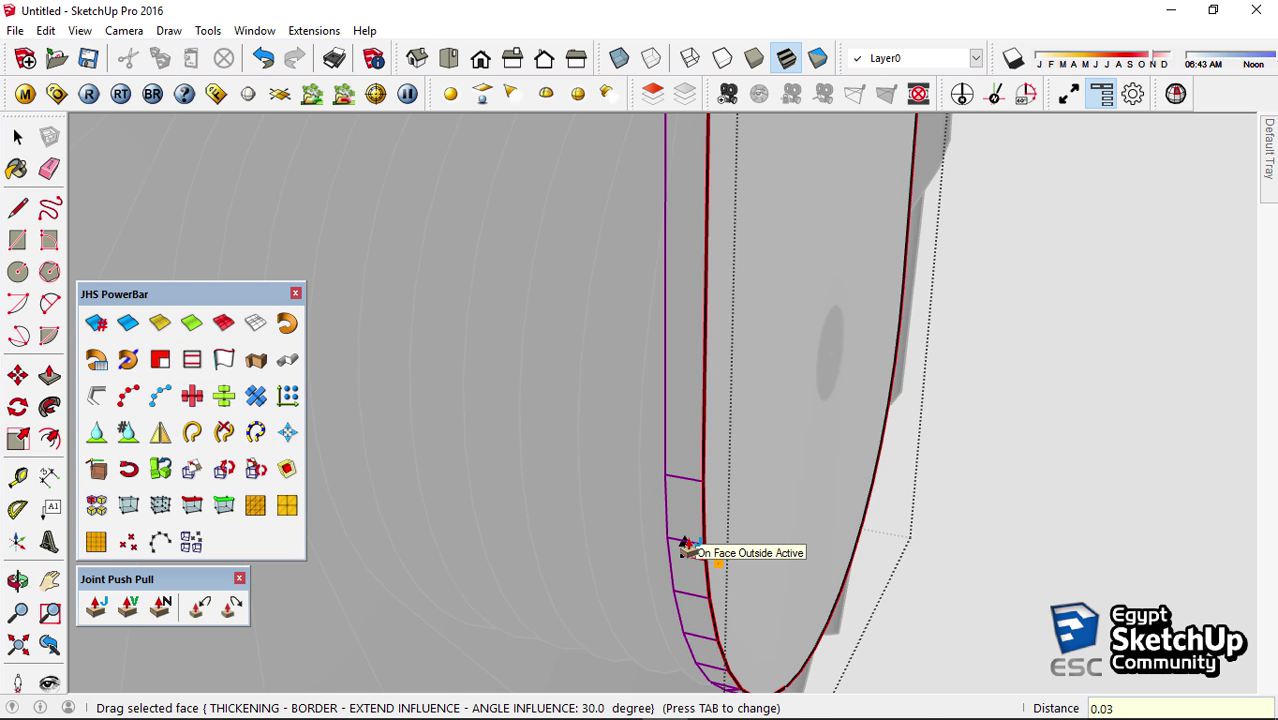
pyautogui.click(686, 545)
pyautogui.moveTo(648, 490); pyautogui.dragTo(803, 440, button='middle')
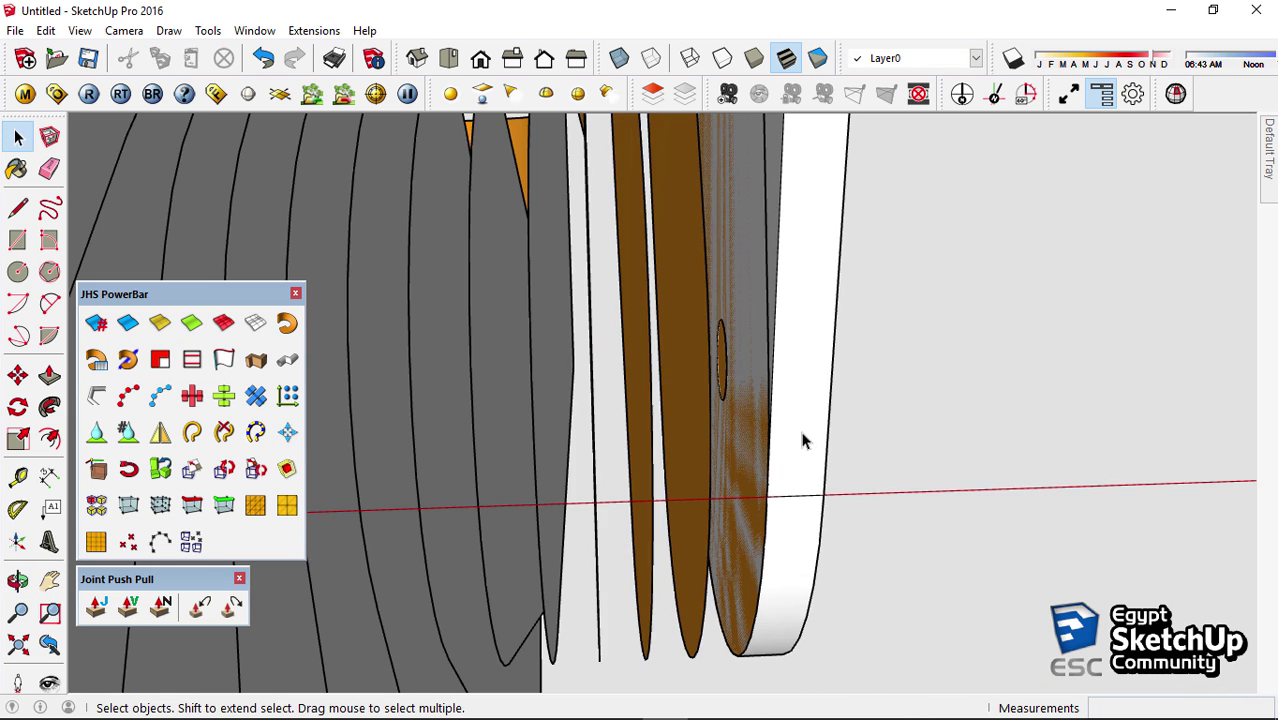
# Open the lampshade group and select a strip face inside it
pyautogui.doubleClick(756, 395)
pyautogui.click(756, 393)
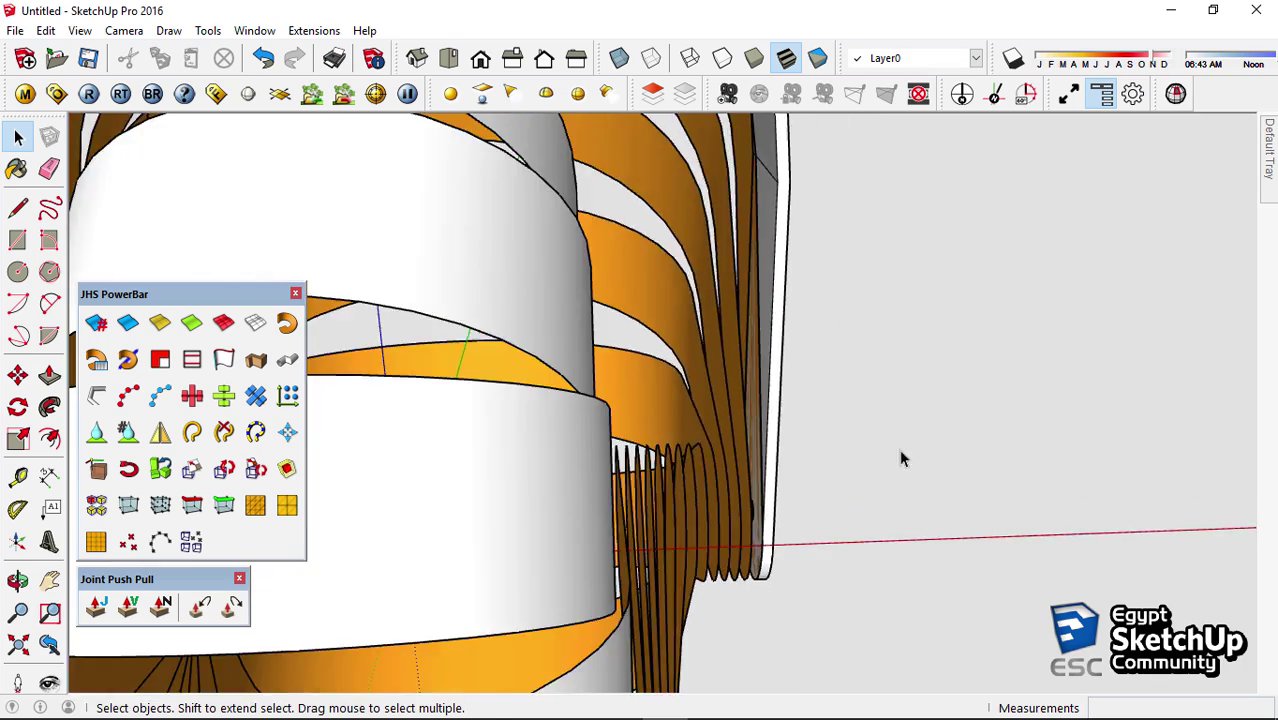
pyautogui.moveTo(750, 377); pyautogui.dragTo(556, 350, button='middle')
pyautogui.scroll(3, 395, 506)
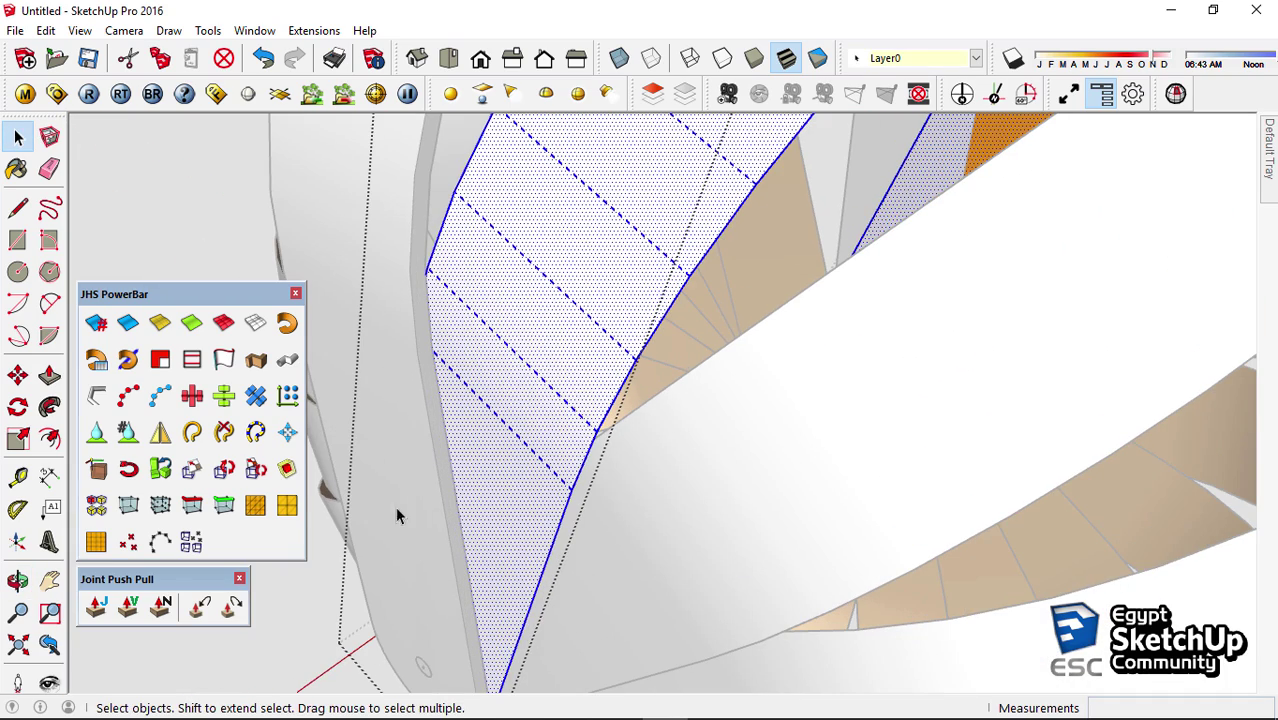
pyautogui.click(131, 619)
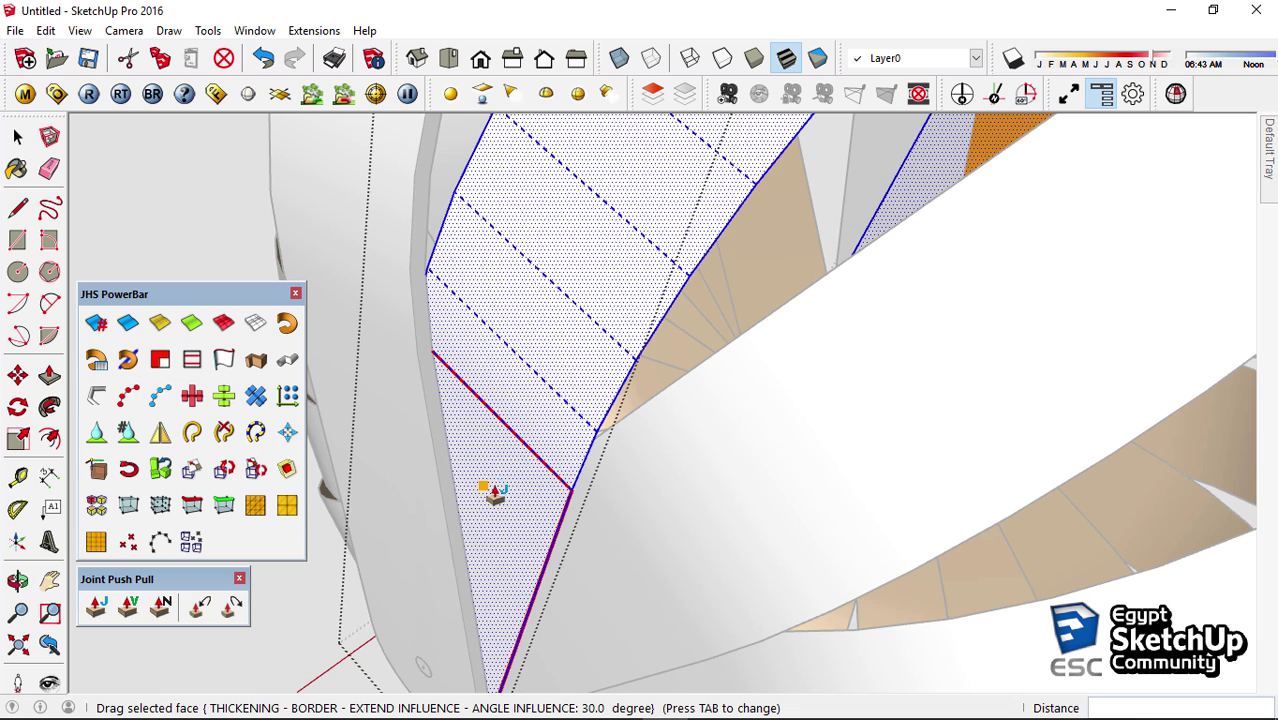
pyautogui.moveTo(562, 525)
pyautogui.mouseDown(button='middle')
pyautogui.moveTo(467, 284)
pyautogui.moveTo(521, 420)
pyautogui.mouseUp(button='middle')
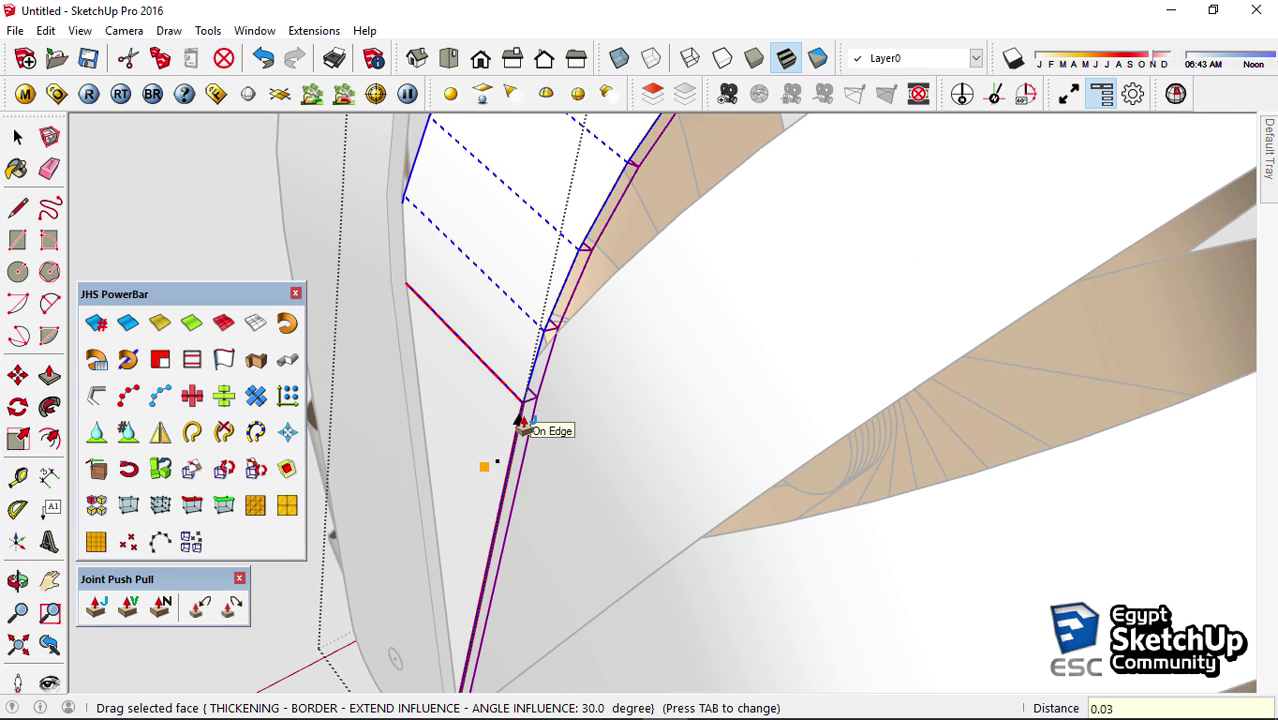
pyautogui.press('space')
# Thicken the selected strip face with Joint Push Pull
pyautogui.moveTo(629, 485); pyautogui.dragTo(584, 233, button='middle')
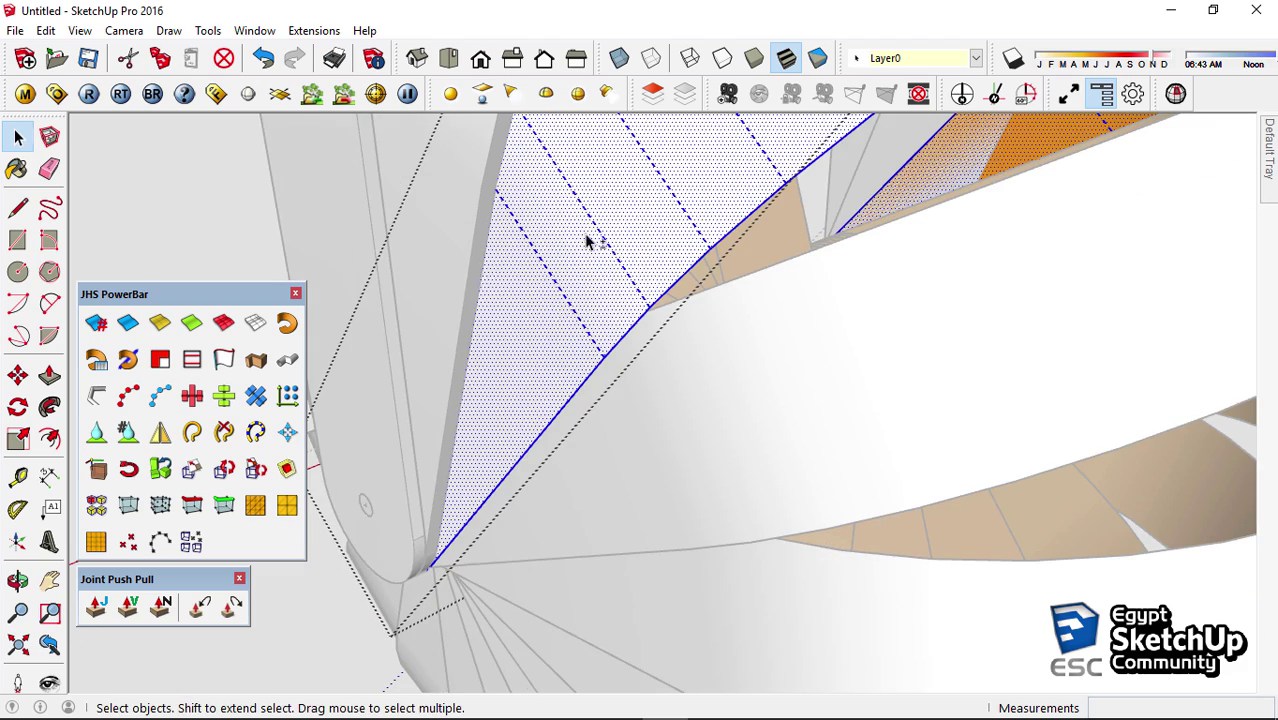
pyautogui.click(100, 614)
pyautogui.click(517, 439)
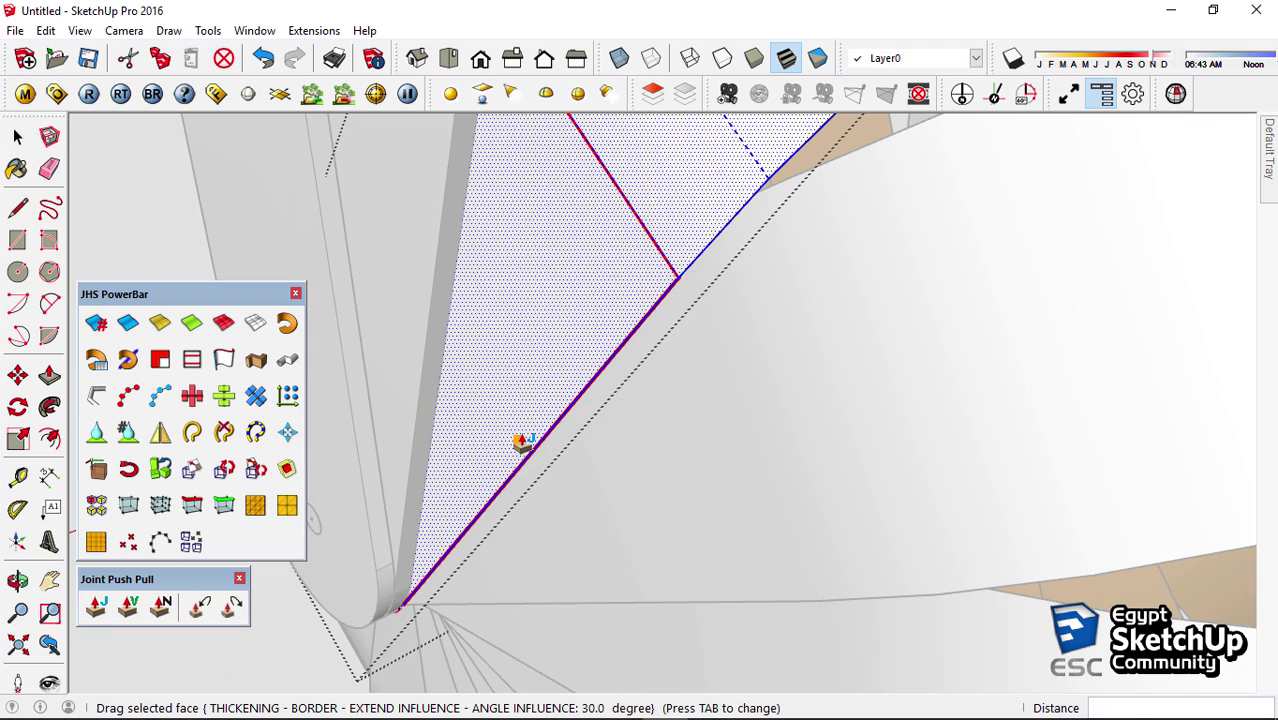
pyautogui.click(579, 422)
pyautogui.press('Return')
pyautogui.moveTo(579, 422)
pyautogui.mouseDown(button='middle')
pyautogui.moveTo(756, 408)
pyautogui.moveTo(625, 302)
pyautogui.mouseUp(button='middle')
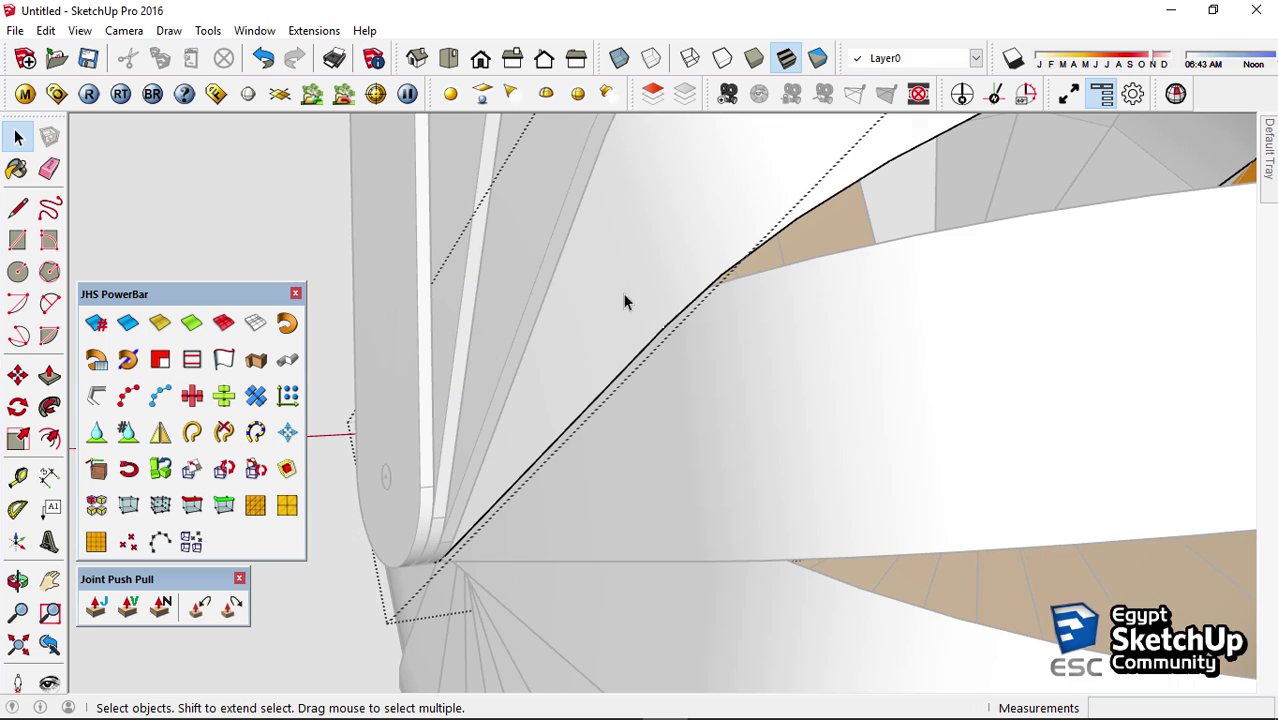
# Thicken the next strip face by -0.03m with Joint Push Pull
pyautogui.click(625, 302)
pyautogui.click(128, 606)
pyautogui.click(556, 427)
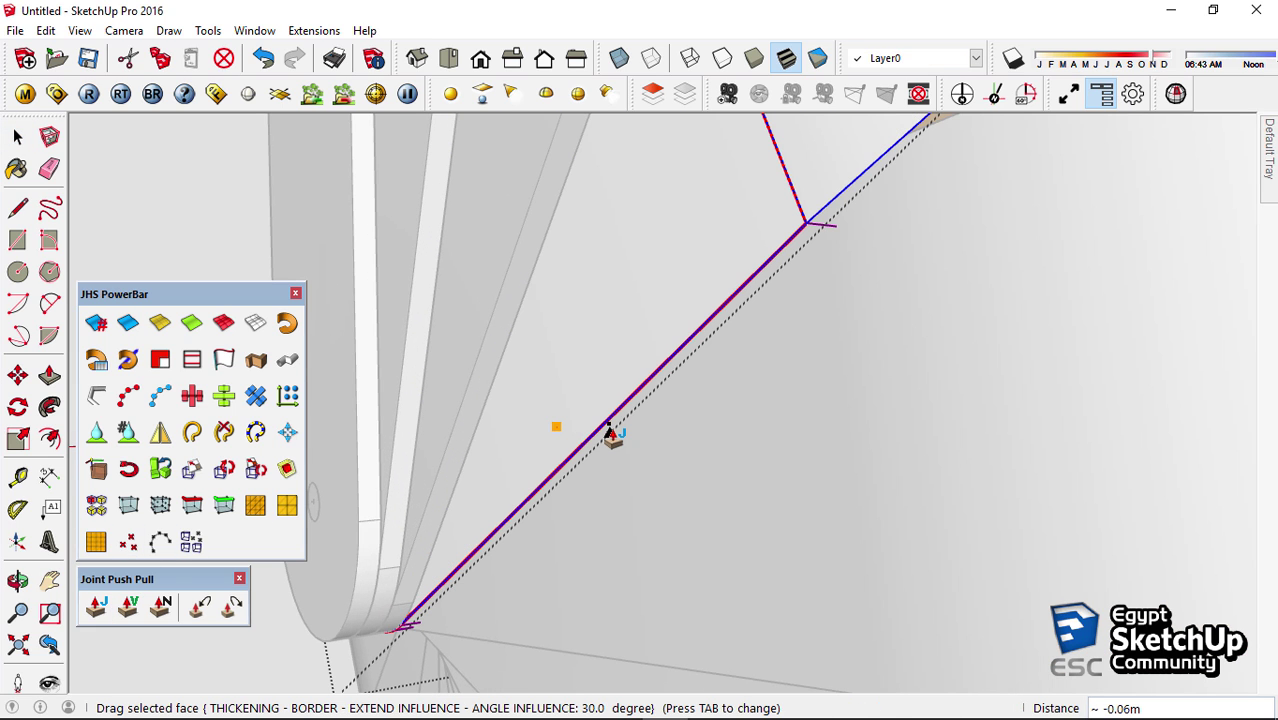
pyautogui.write('-0.03m')
pyautogui.press('Return')
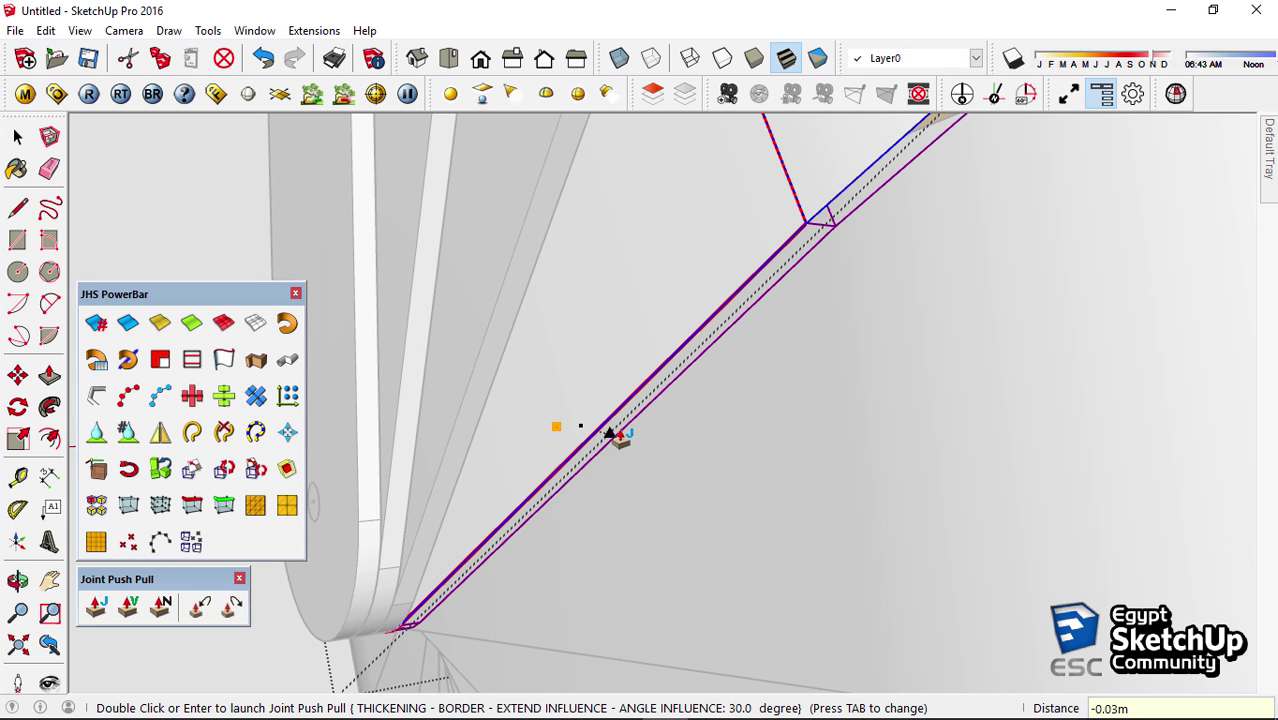
pyautogui.press('Return')
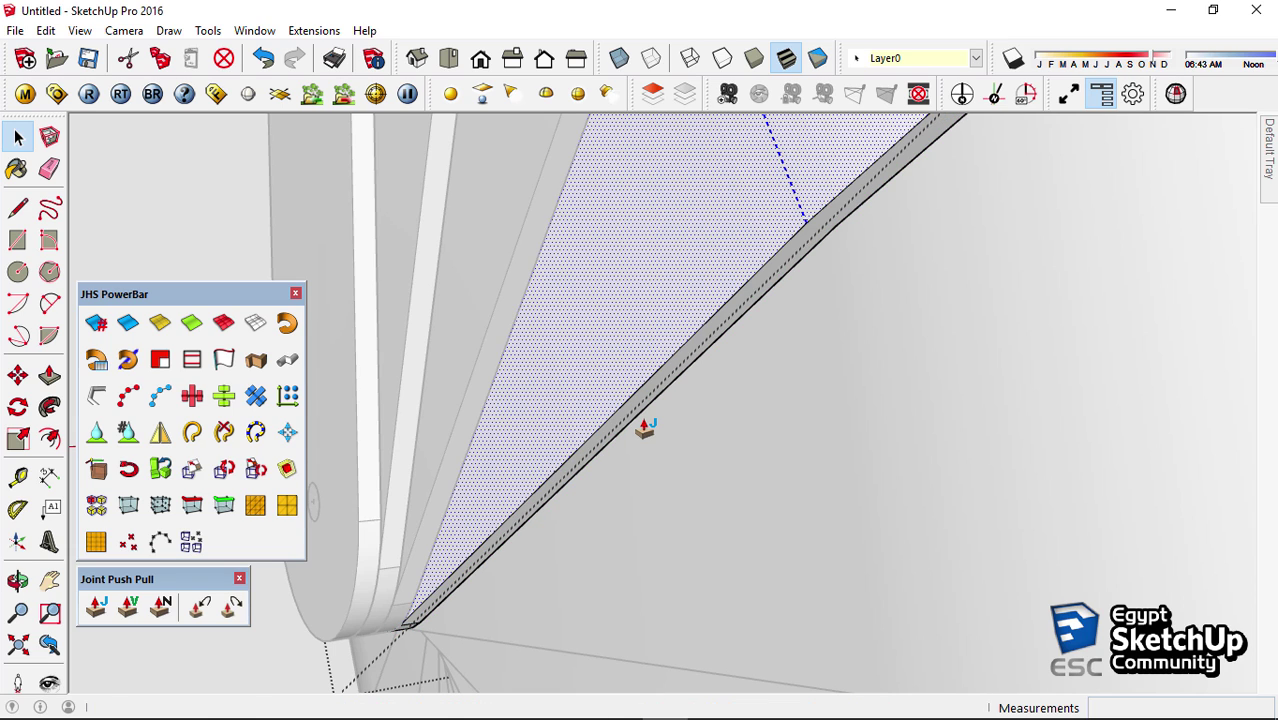
# Thicken the following strip face with the same Joint Push Pull thickness
pyautogui.moveTo(645, 428)
pyautogui.mouseDown(button='middle')
pyautogui.moveTo(627, 400)
pyautogui.moveTo(720, 285)
pyautogui.mouseUp(button='middle')
pyautogui.scroll(3, 715, 288)
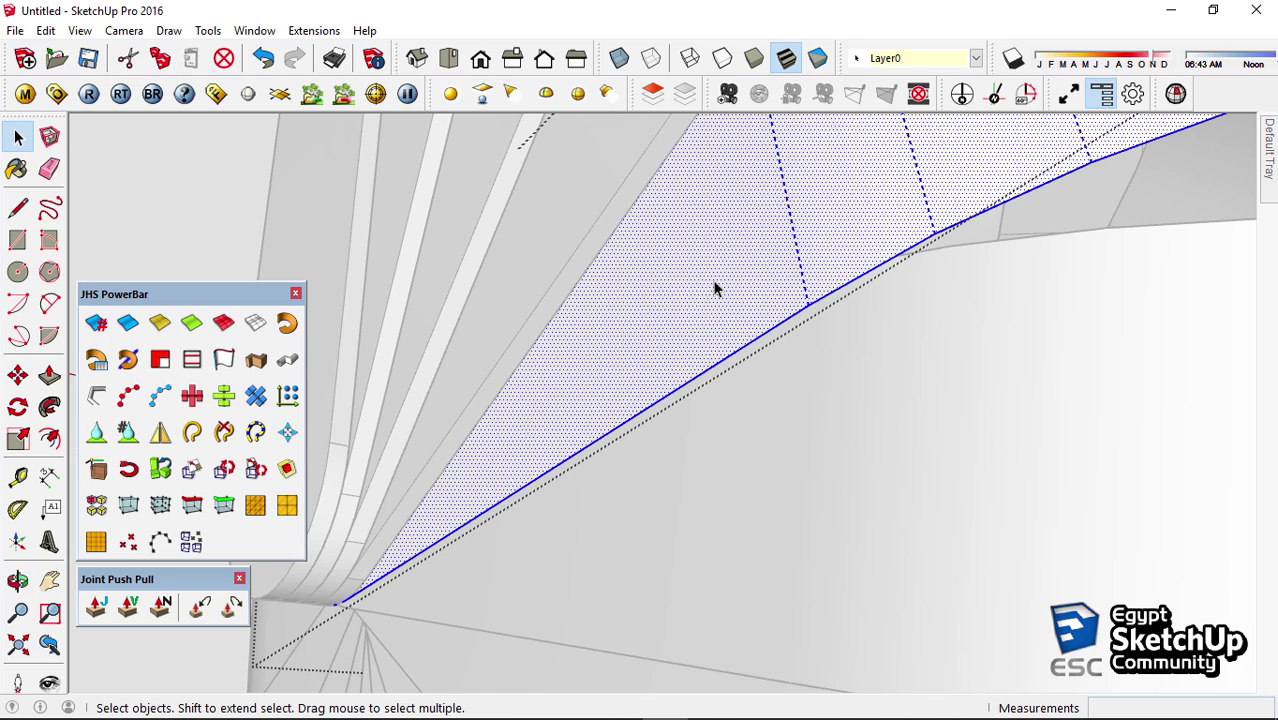
pyautogui.click(161, 606)
pyautogui.click(485, 518)
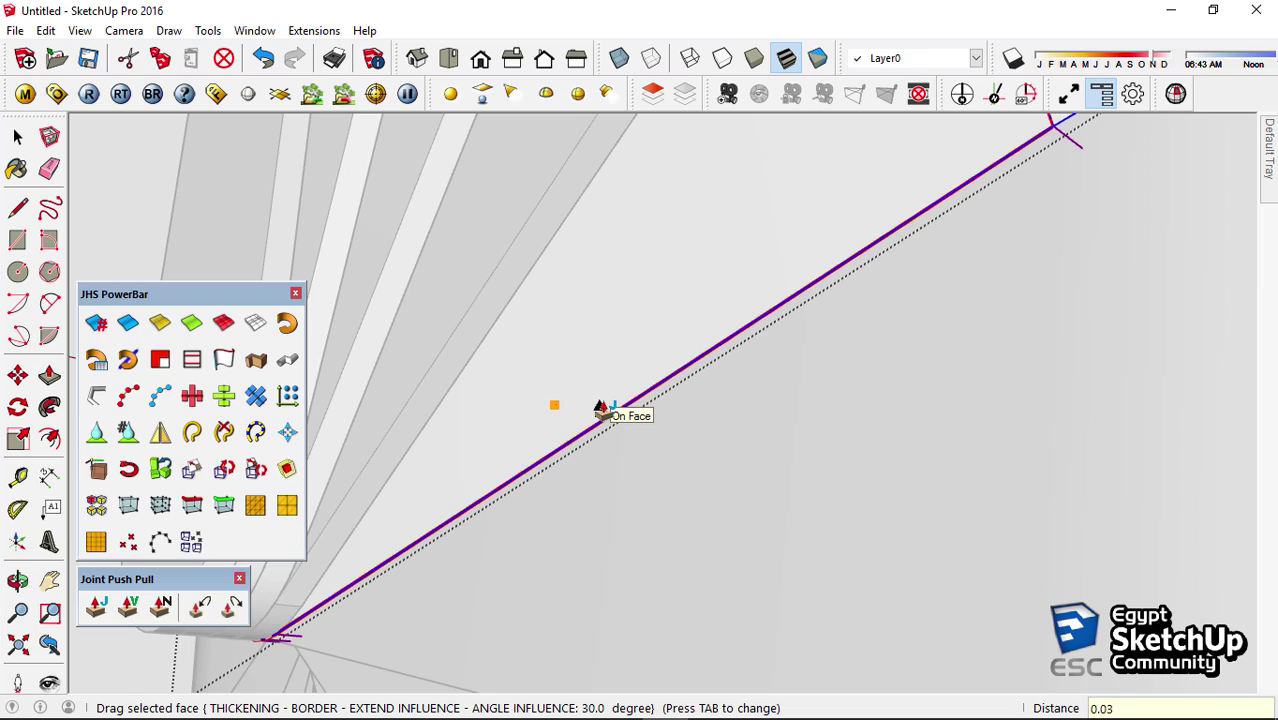
pyautogui.press('Return')
# Thicken two more strip faces with Joint Push Pull
pyautogui.moveTo(599, 371)
pyautogui.mouseDown(button='middle')
pyautogui.moveTo(745, 434)
pyautogui.moveTo(801, 381)
pyautogui.moveTo(765, 325)
pyautogui.moveTo(610, 334)
pyautogui.moveTo(807, 428)
pyautogui.moveTo(762, 343)
pyautogui.moveTo(720, 380)
pyautogui.mouseUp(button='middle')
pyautogui.click(612, 330)
pyautogui.click(651, 350)
pyautogui.click(97, 607)
pyautogui.scroll(3, 580, 365)
pyautogui.click(652, 362)
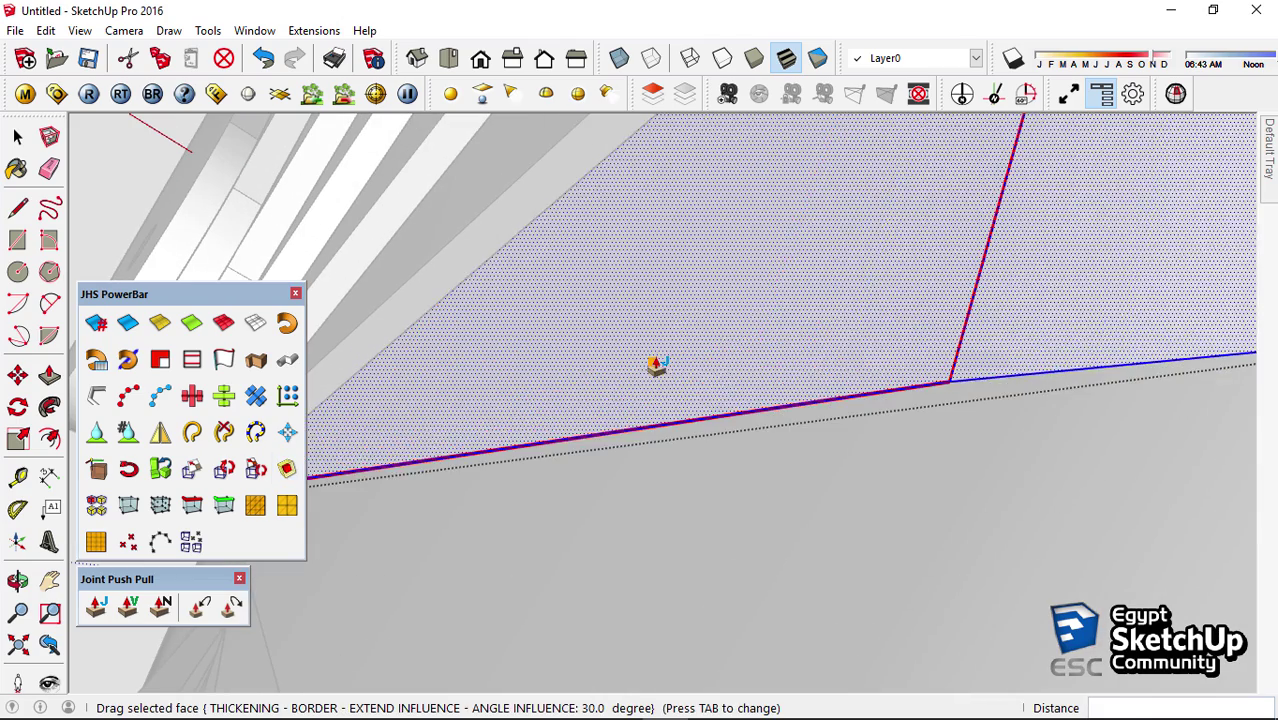
pyautogui.click(703, 403)
pyautogui.press('Return')
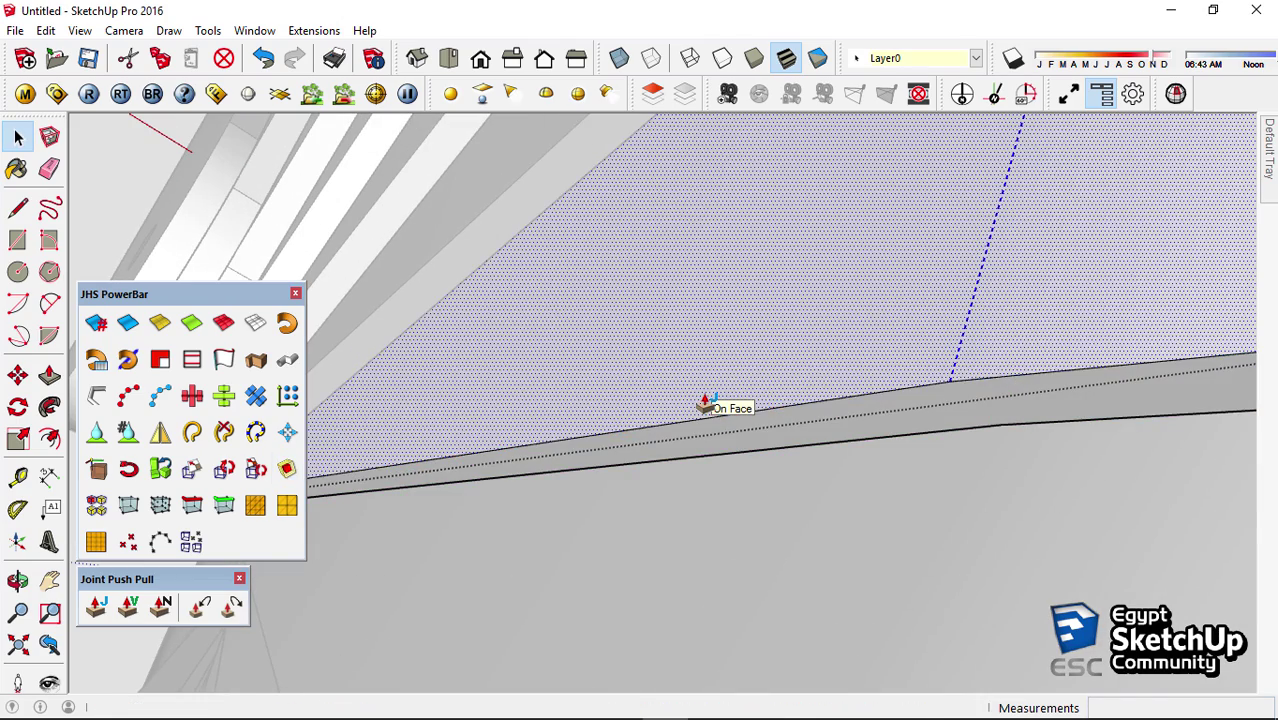
# Thicken one more strip face, then view the fanned strips from farther out
pyautogui.moveTo(705, 402)
pyautogui.mouseDown(button='middle')
pyautogui.moveTo(804, 245)
pyautogui.moveTo(956, 217)
pyautogui.moveTo(322, 274)
pyautogui.moveTo(398, 370)
pyautogui.moveTo(674, 358)
pyautogui.mouseUp(button='middle')
pyautogui.click(674, 358)
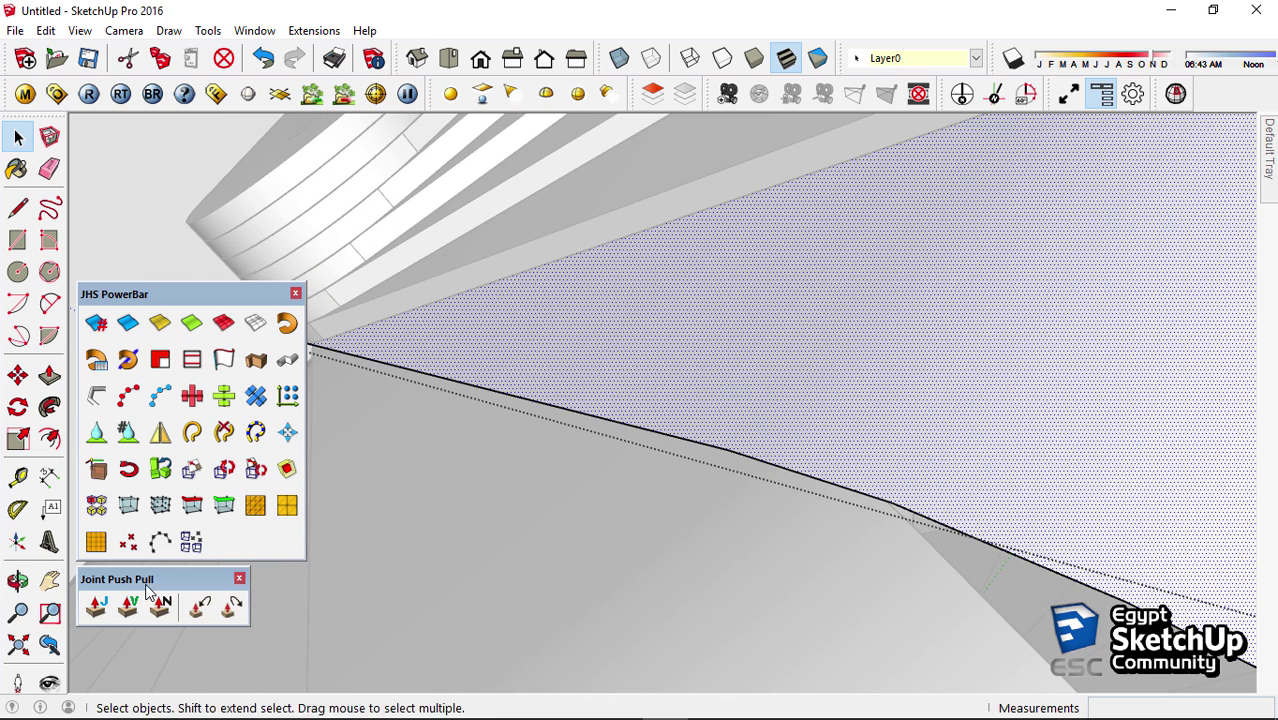
pyautogui.click(97, 607)
pyautogui.click(627, 414)
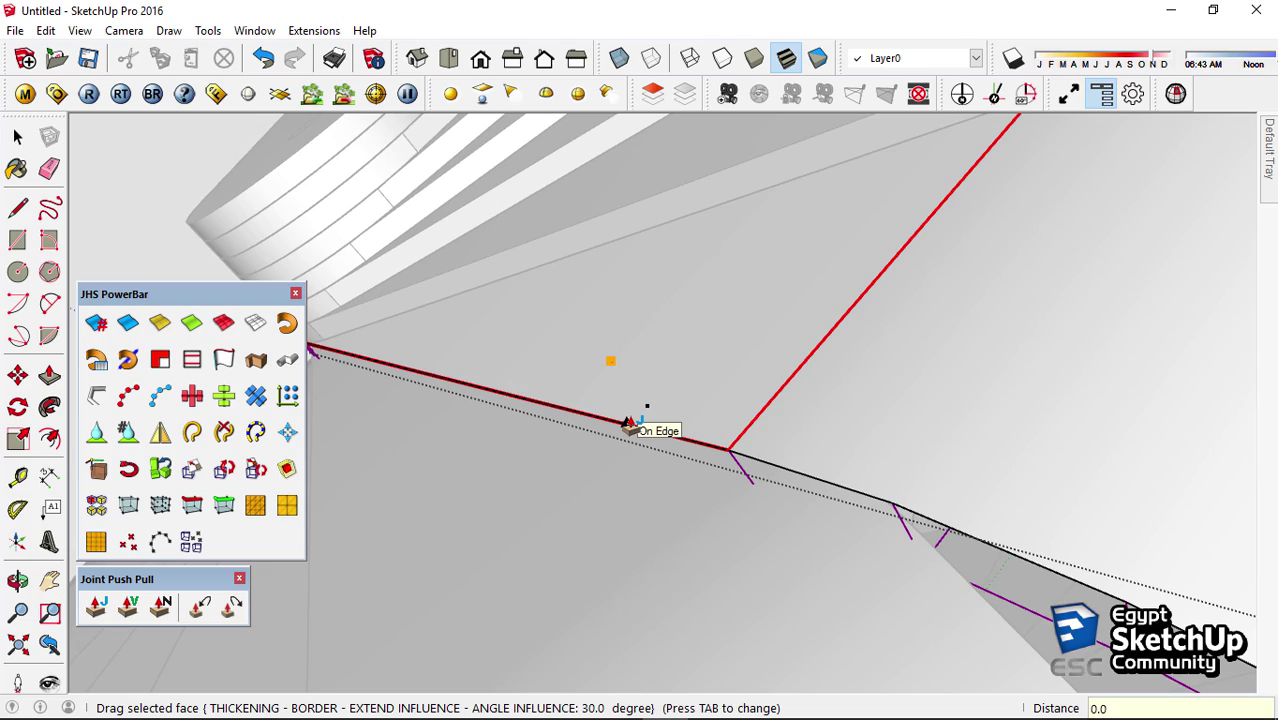
pyautogui.click(630, 423)
pyautogui.moveTo(633, 422)
pyautogui.mouseDown(button='middle')
pyautogui.moveTo(602, 357)
pyautogui.moveTo(890, 382)
pyautogui.mouseUp(button='middle')
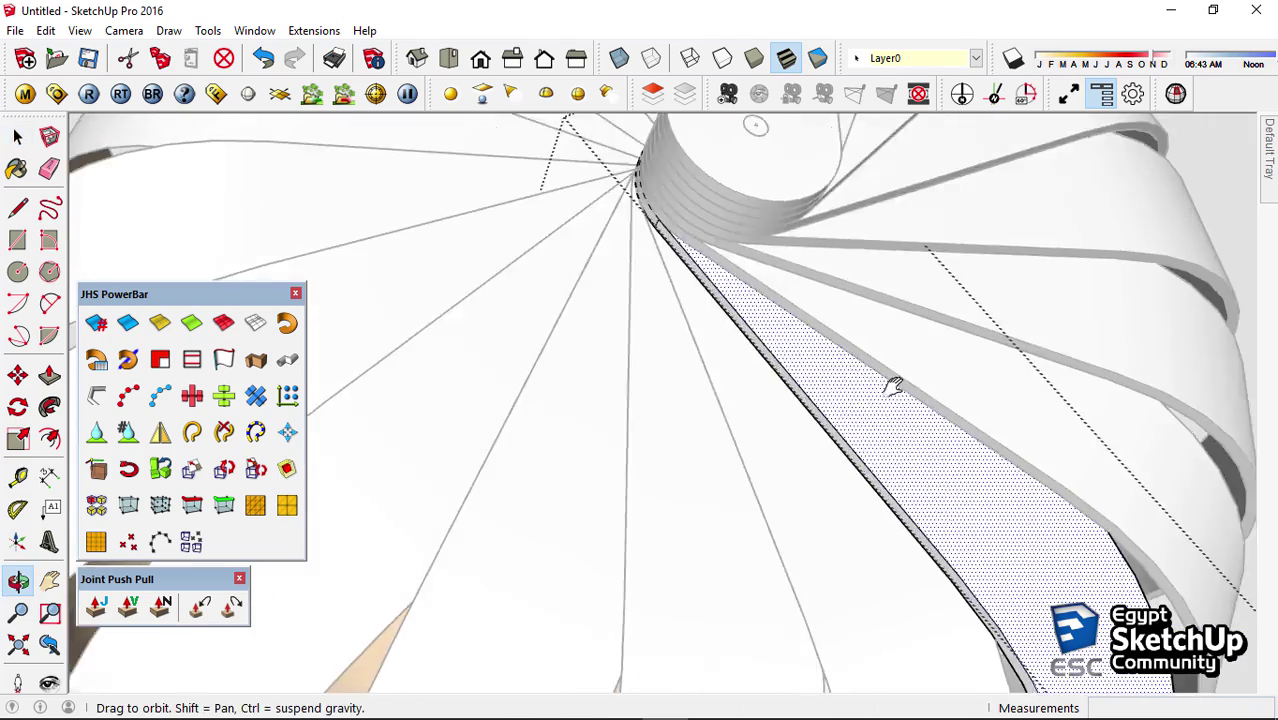
# Undo the last change and re-thicken a strip face with Joint Push Pull
pyautogui.scroll(3, 880, 440)
pyautogui.hotkey('ctrl', 'z')
pyautogui.click(895, 507)
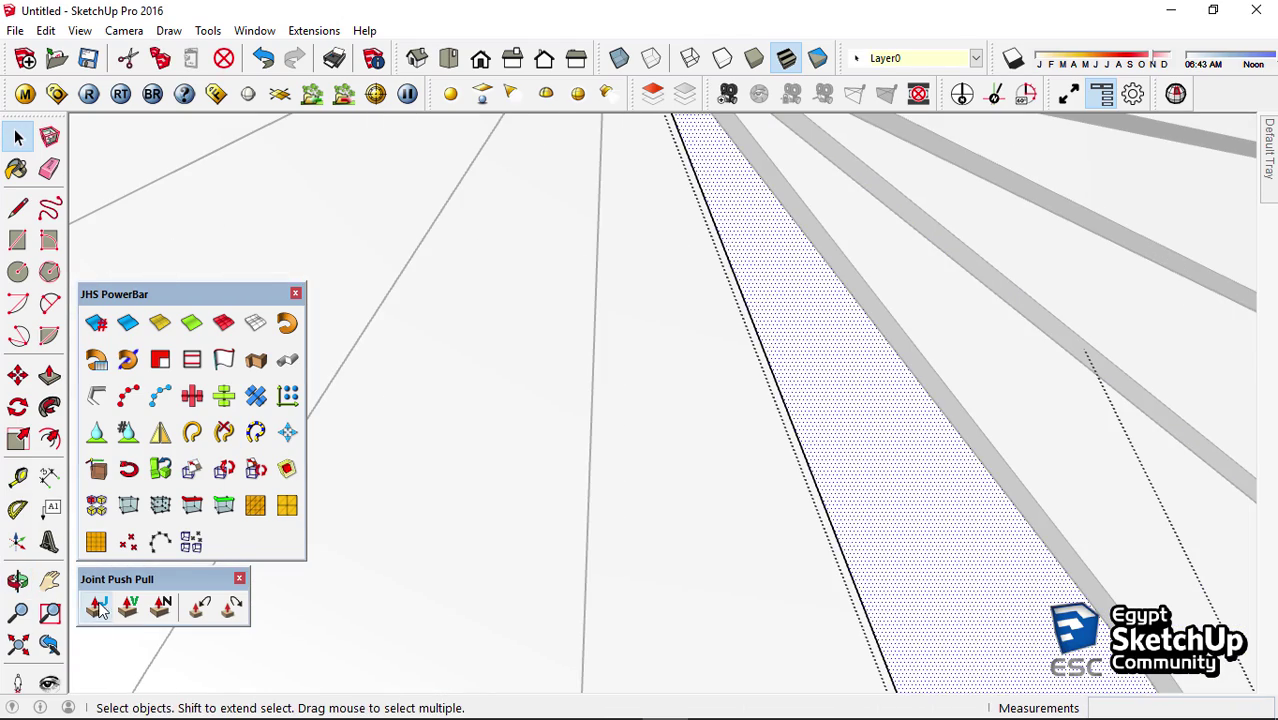
pyautogui.scroll(2, 885, 506)
pyautogui.click(872, 479)
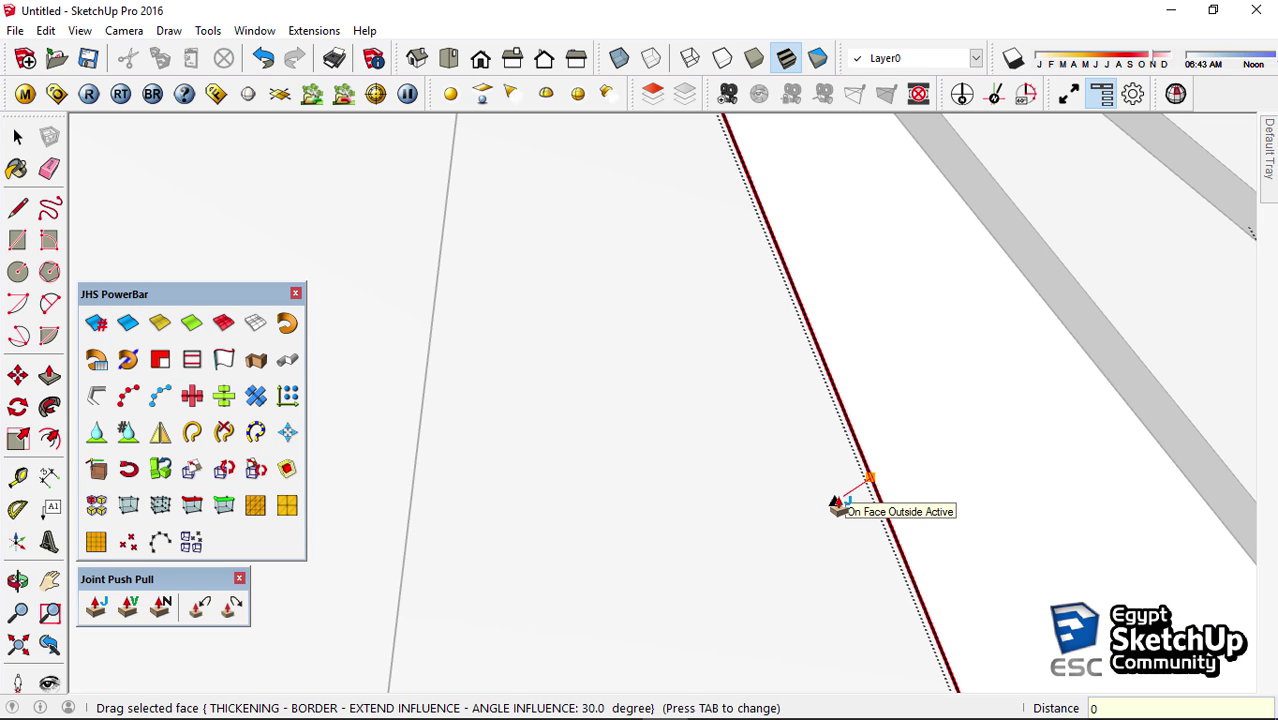
pyautogui.click(836, 503)
pyautogui.scroll(-2, 812, 366)
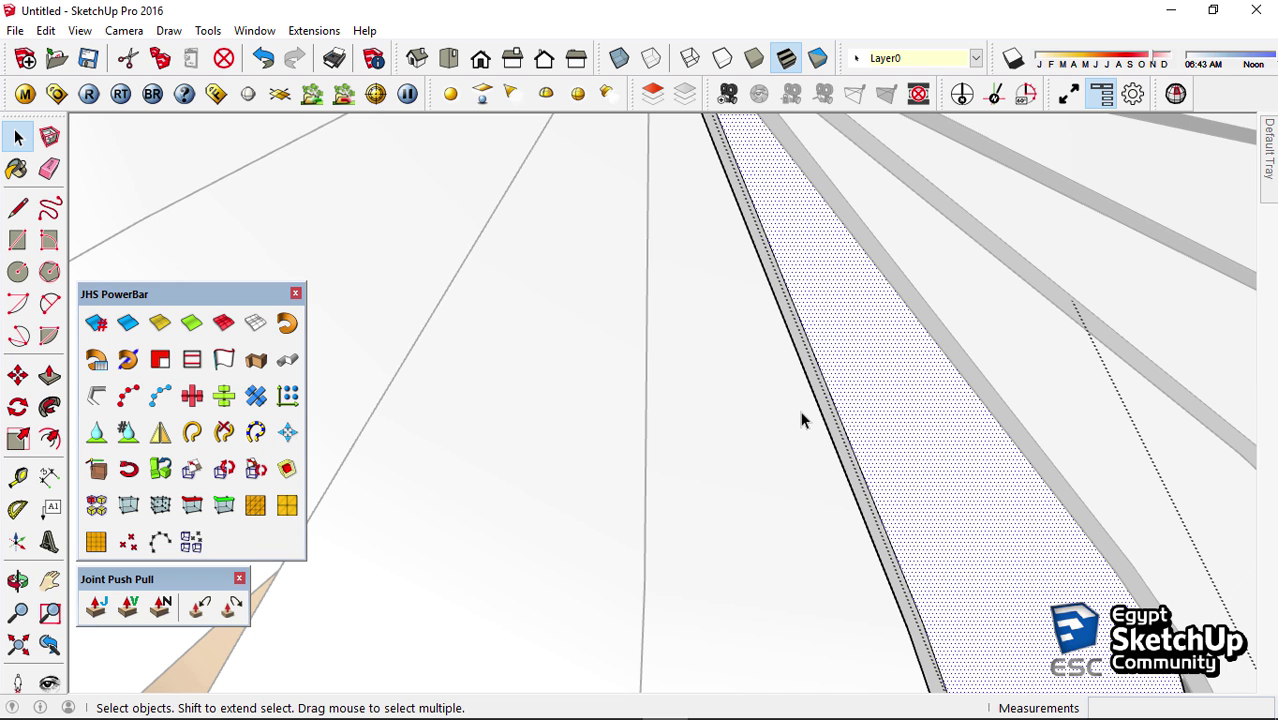
pyautogui.moveTo(800, 420); pyautogui.dragTo(870, 423, button='middle')
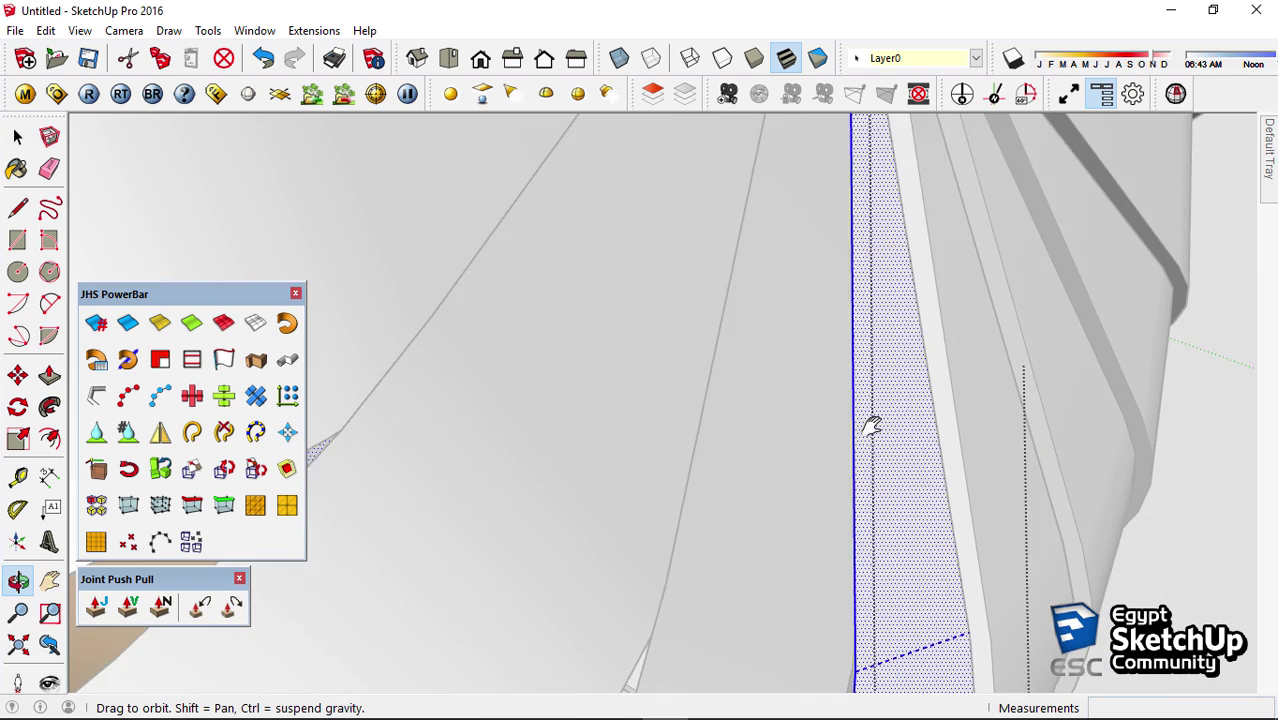
# Thicken two more strip faces to 0.03 m with Joint Push Pull
pyautogui.click(161, 606)
pyautogui.click(878, 434)
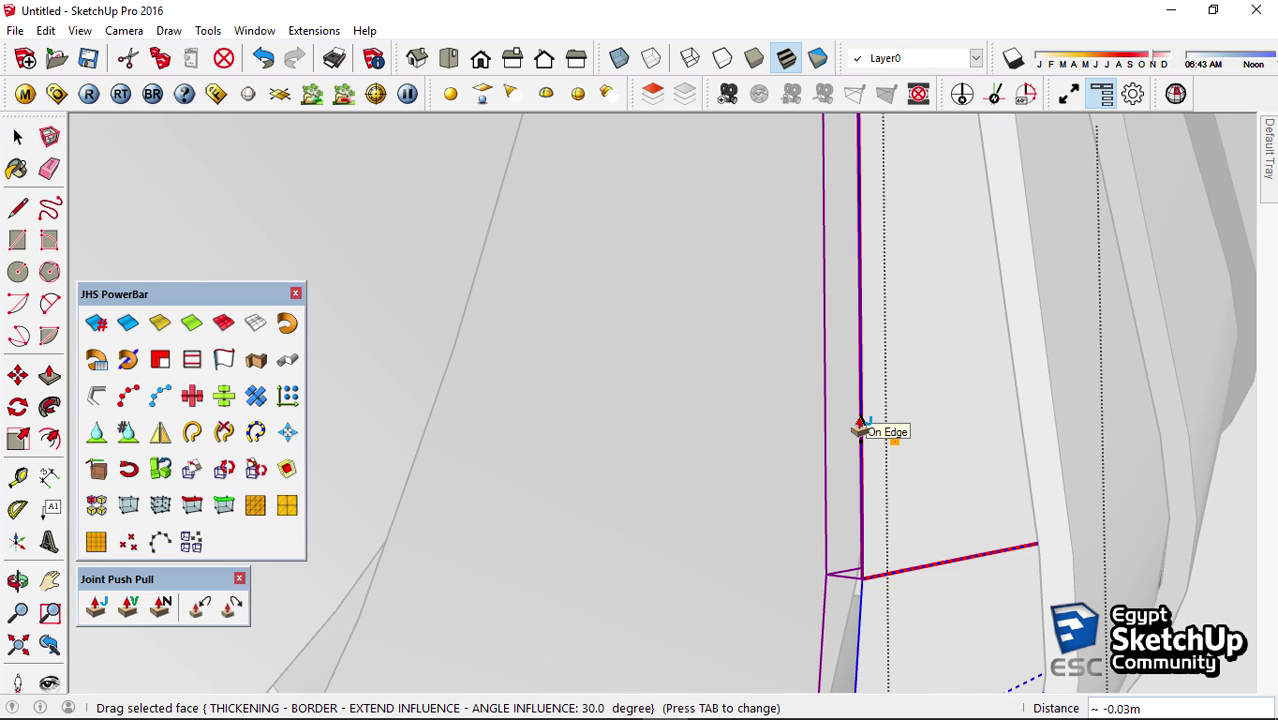
pyautogui.click(862, 428)
pyautogui.doubleClick(862, 428)
pyautogui.moveTo(882, 407); pyautogui.dragTo(707, 437, button='middle')
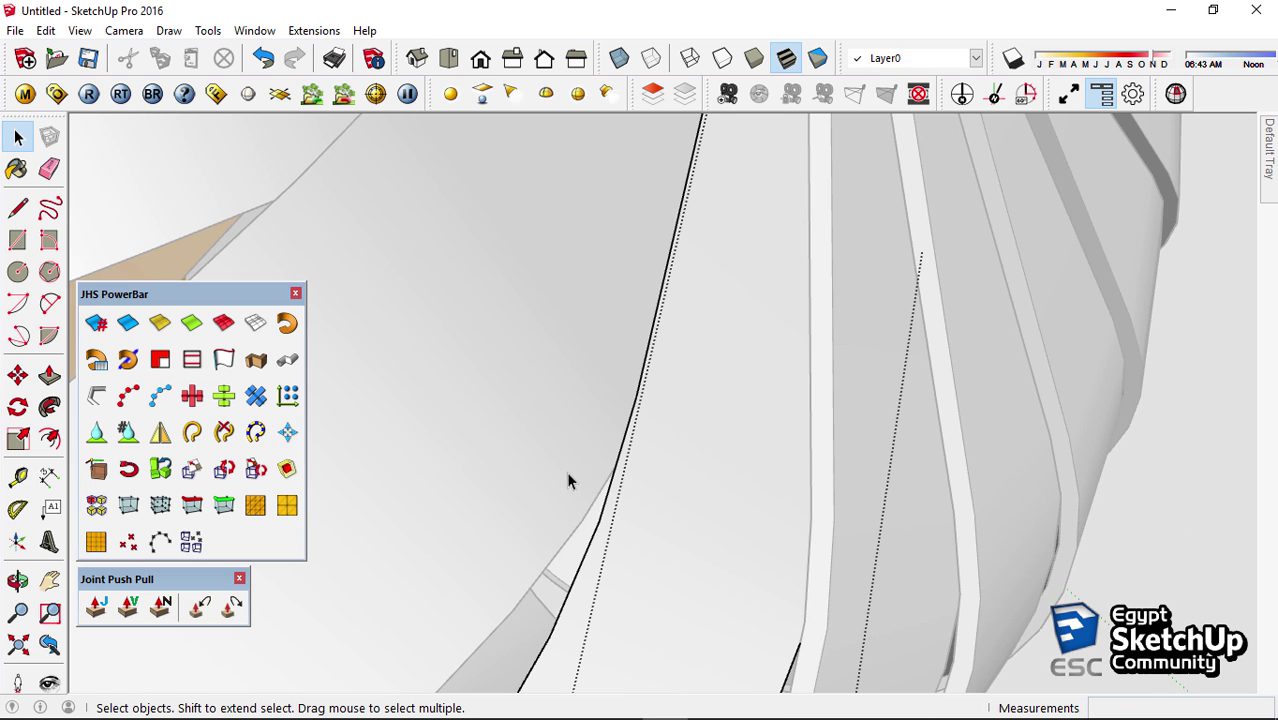
pyautogui.click(108, 604)
pyautogui.click(685, 520)
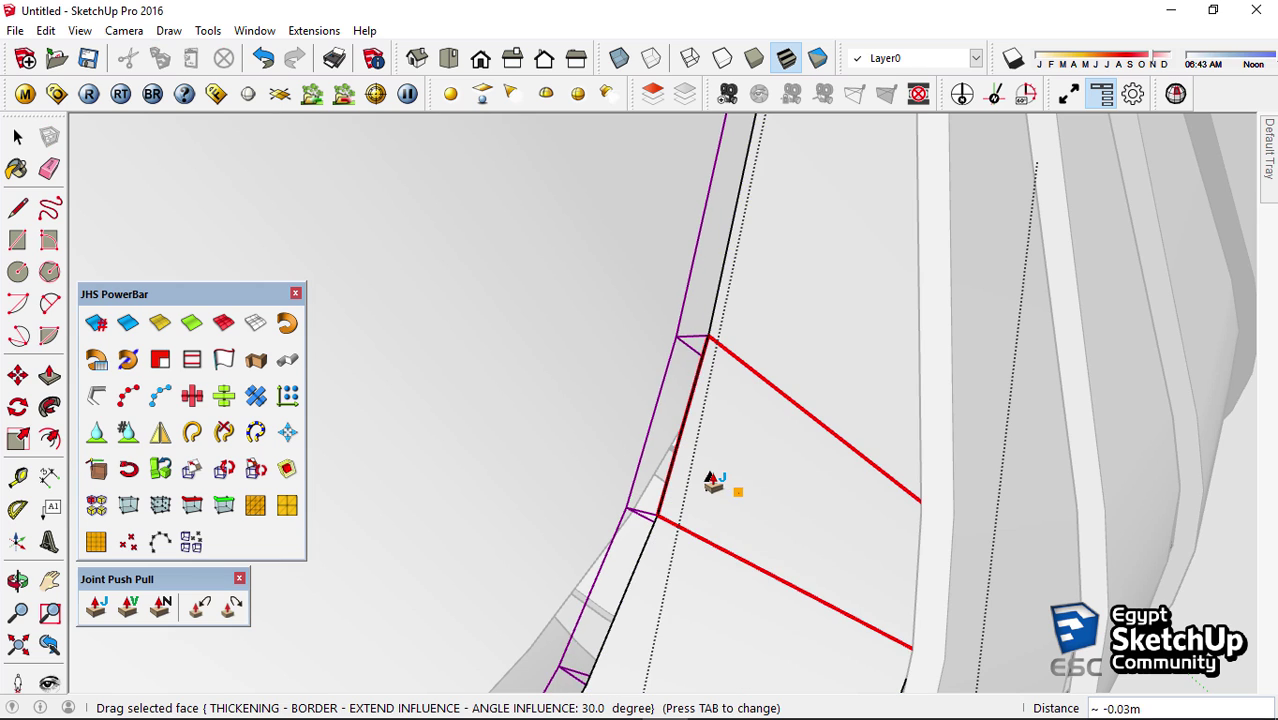
pyautogui.press('Return')
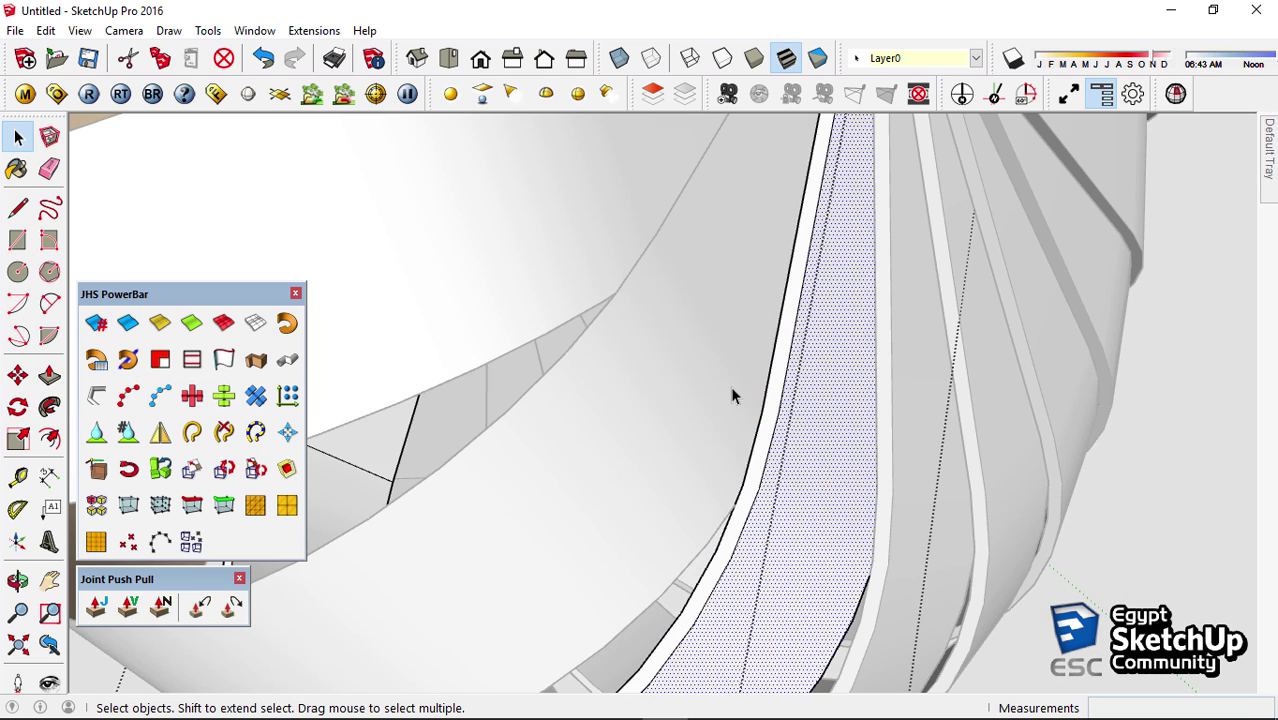
# Thicken the next strip face, then cancel a thickening preview on the following one
pyautogui.moveTo(709, 479); pyautogui.dragTo(801, 442, button='middle')
pyautogui.click(115, 612)
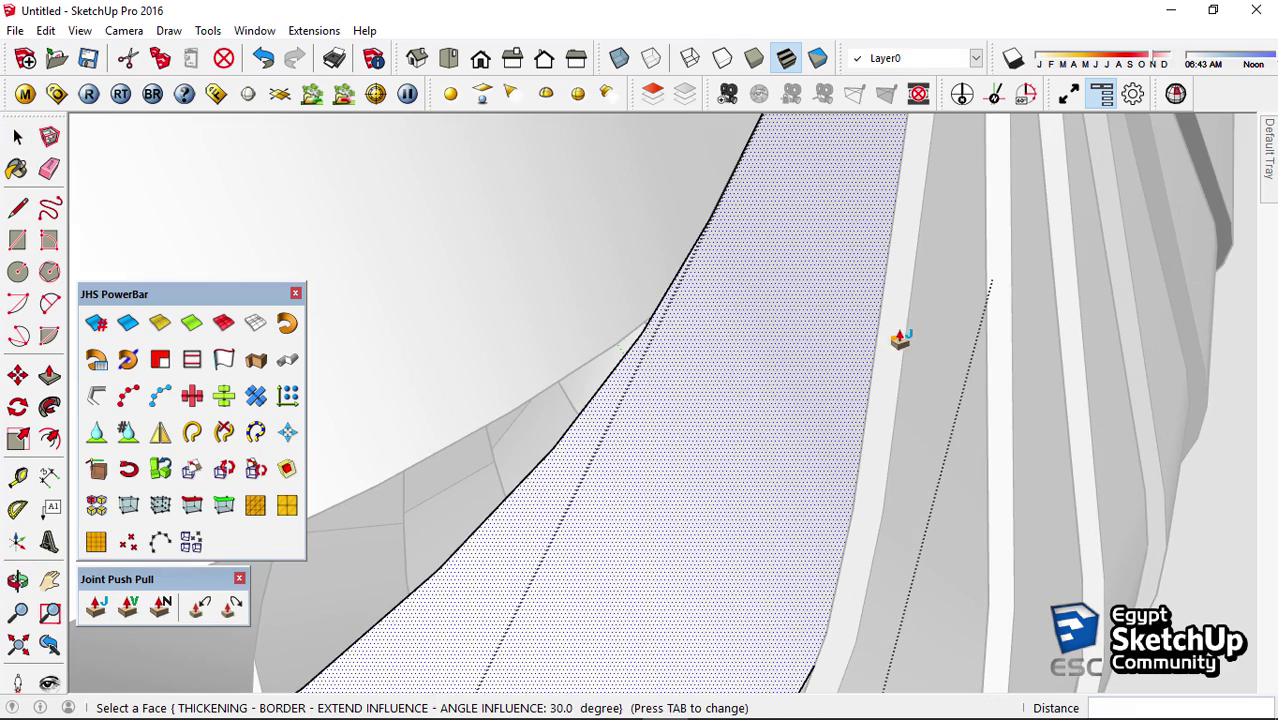
pyautogui.click(896, 337)
pyautogui.click(740, 238)
pyautogui.doubleClick(740, 238)
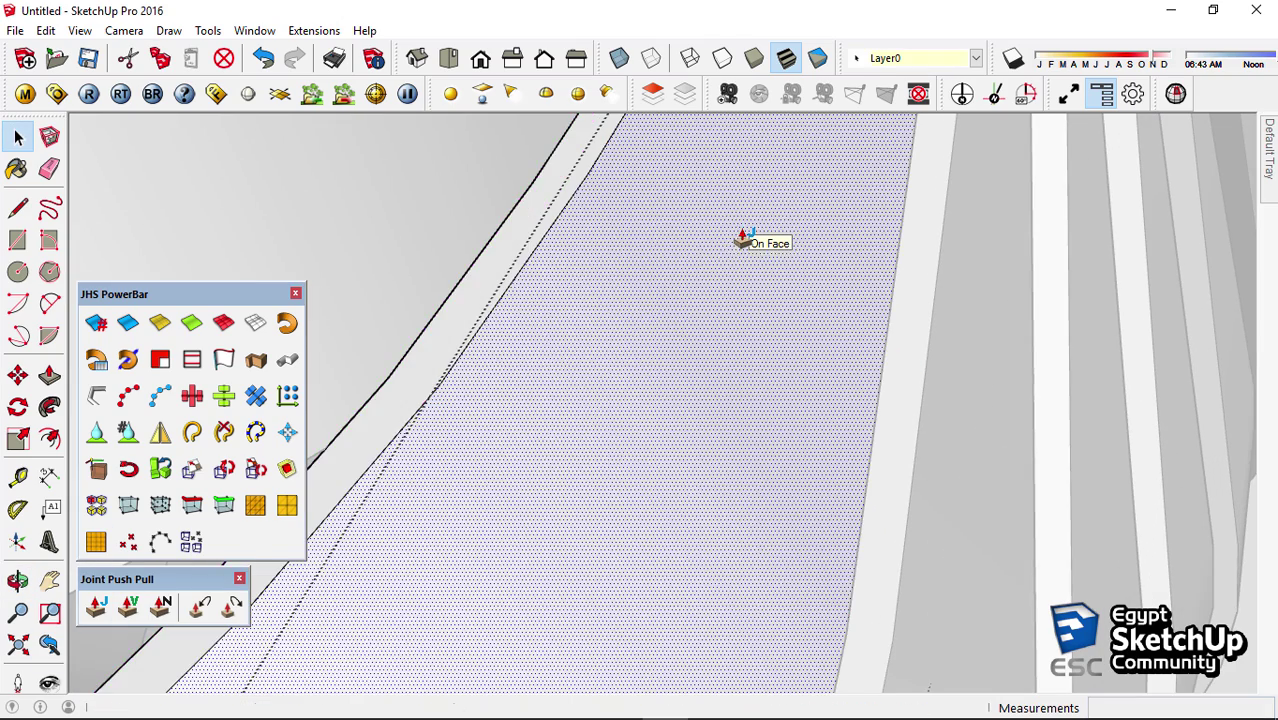
pyautogui.moveTo(750, 237)
pyautogui.mouseDown(button='middle')
pyautogui.moveTo(770, 394)
pyautogui.moveTo(781, 394)
pyautogui.moveTo(781, 298)
pyautogui.moveTo(855, 350)
pyautogui.mouseUp(button='middle')
pyautogui.click(855, 350)
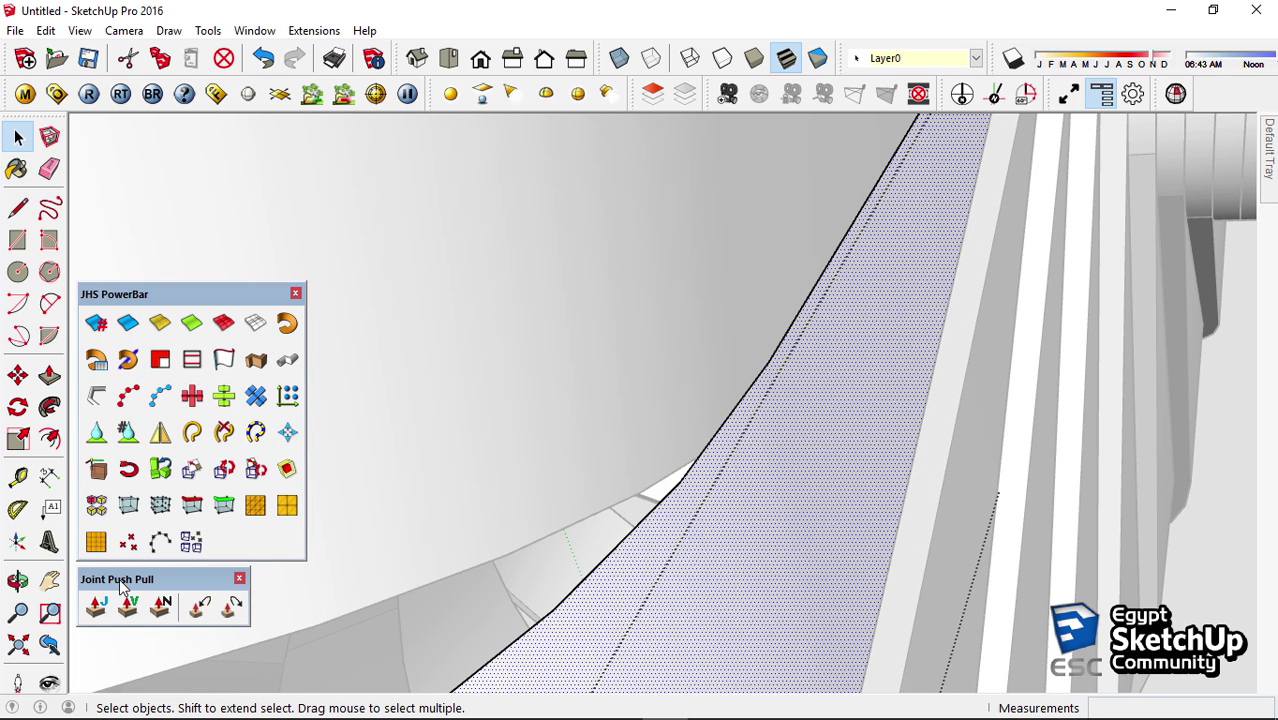
pyautogui.click(97, 606)
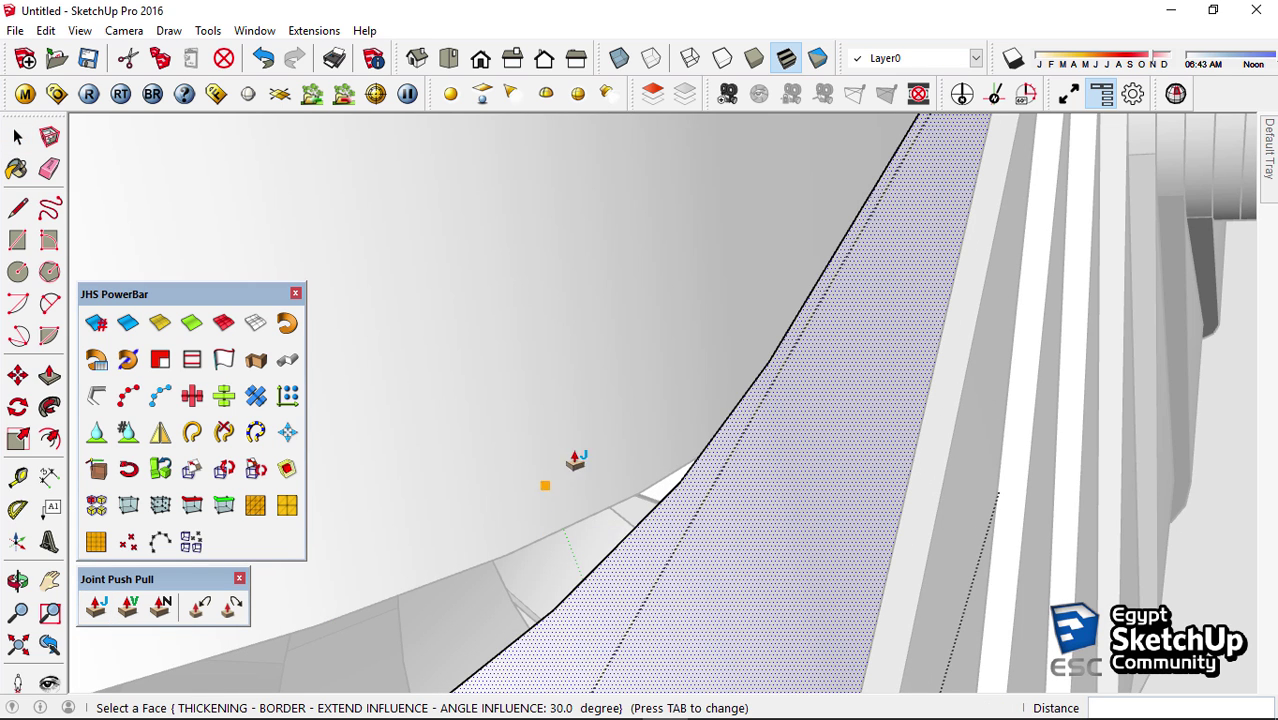
pyautogui.click(844, 374)
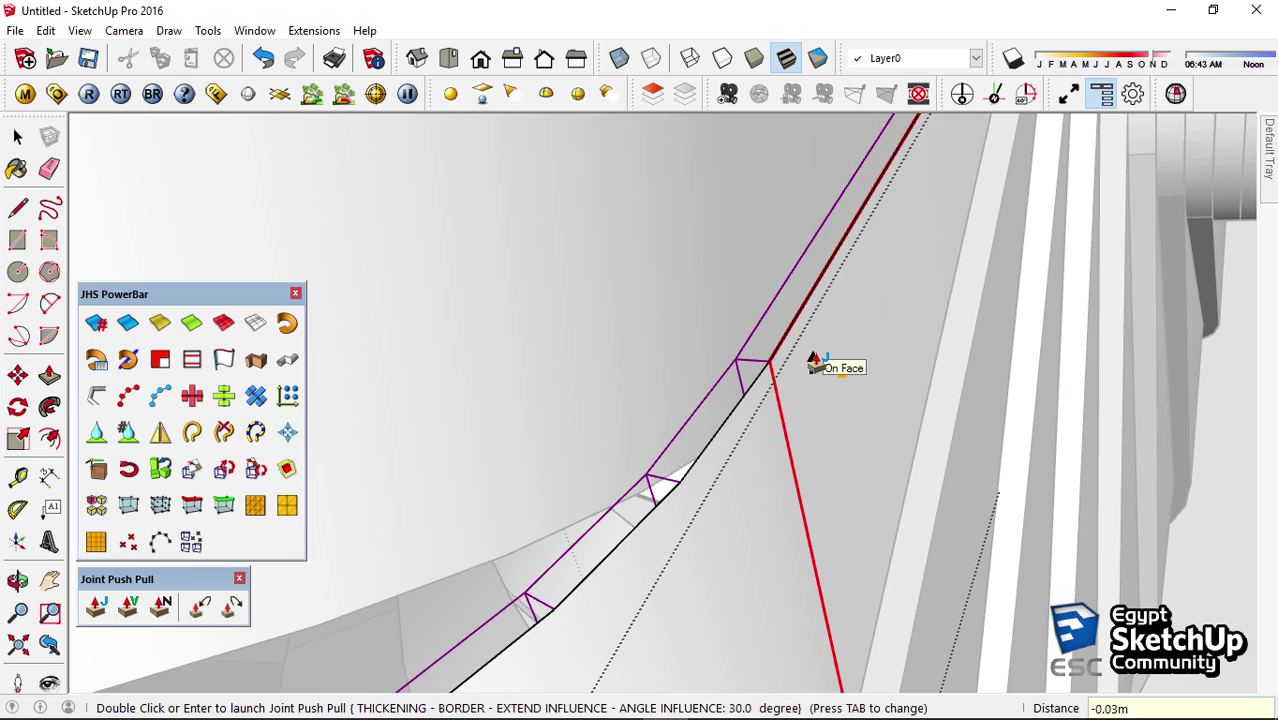
pyautogui.press('space')
pyautogui.moveTo(827, 362)
pyautogui.mouseDown(button='middle')
pyautogui.moveTo(727, 257)
pyautogui.moveTo(730, 428)
pyautogui.mouseUp(button='middle')
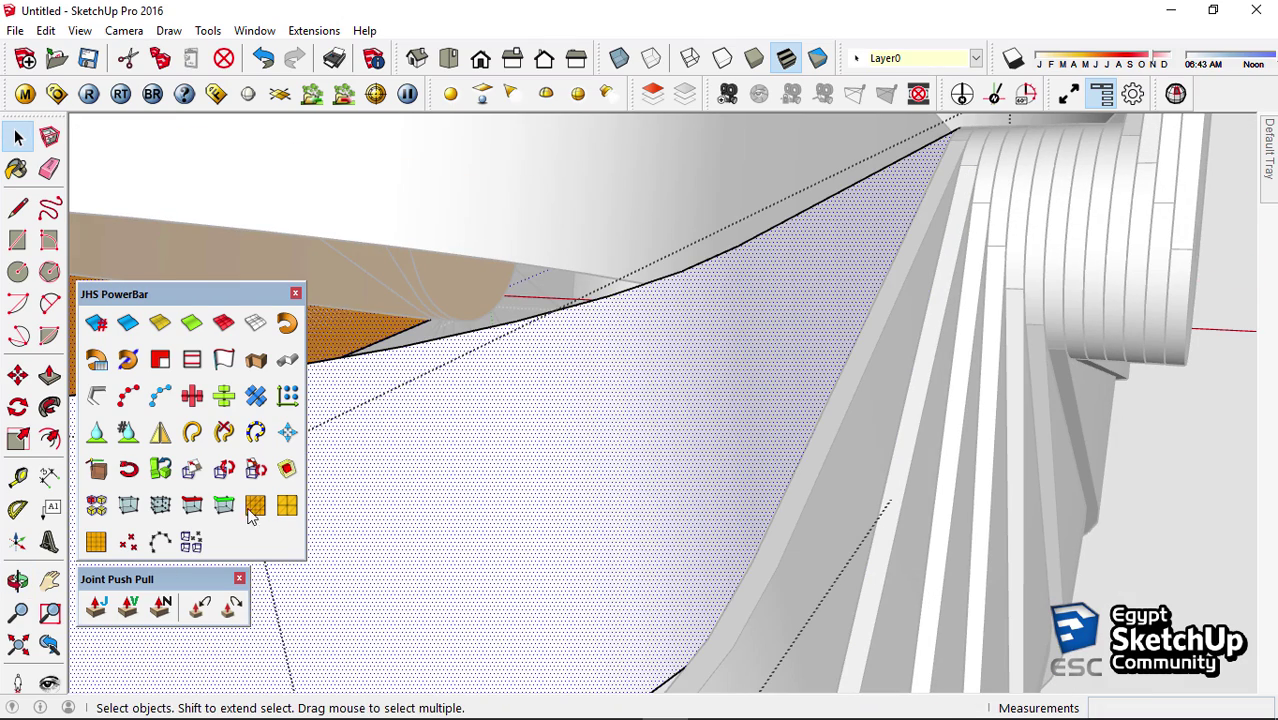
# Thicken two more curved strip faces with Joint Push Pull
pyautogui.click(97, 606)
pyautogui.moveTo(828, 386); pyautogui.dragTo(802, 457, button='middle')
pyautogui.click(765, 443)
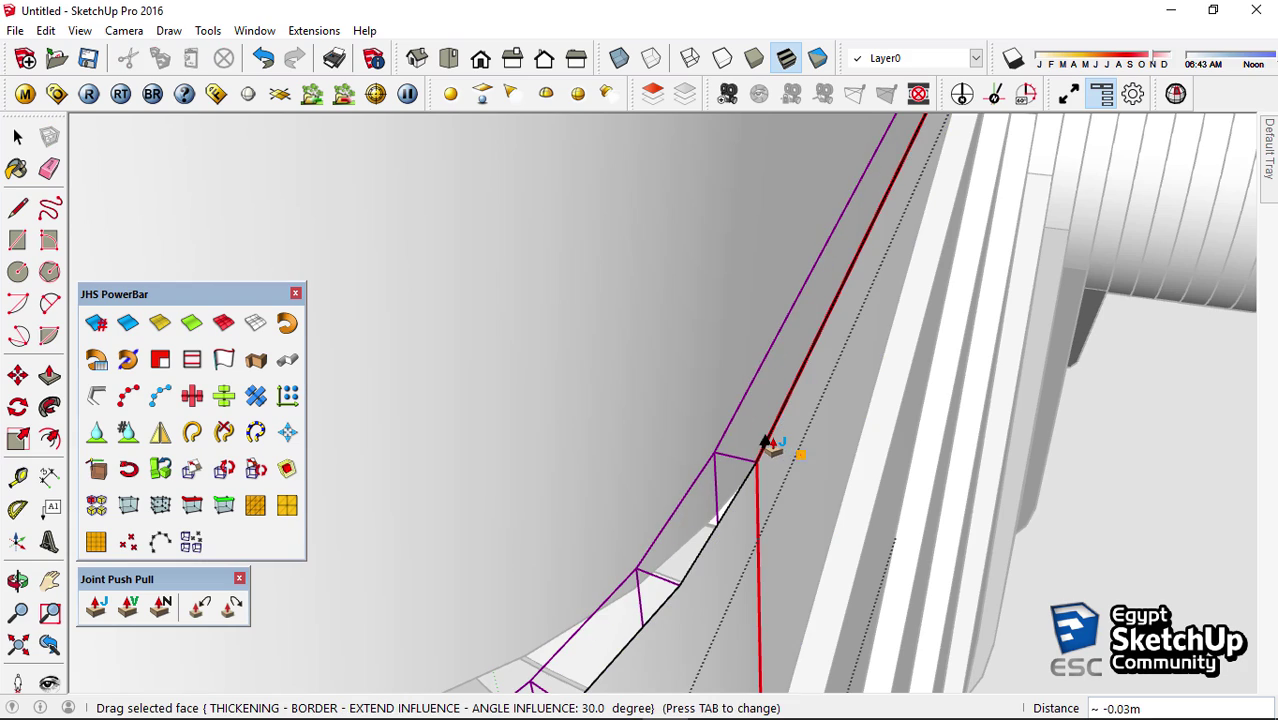
pyautogui.click(765, 443)
pyautogui.press('Return')
pyautogui.scroll(-5, 998, 598)
pyautogui.moveTo(998, 598)
pyautogui.mouseDown(button='middle')
pyautogui.moveTo(877, 499)
pyautogui.moveTo(918, 466)
pyautogui.mouseUp(button='middle')
pyautogui.scroll(3, 920, 463)
pyautogui.click(931, 430)
pyautogui.click(97, 606)
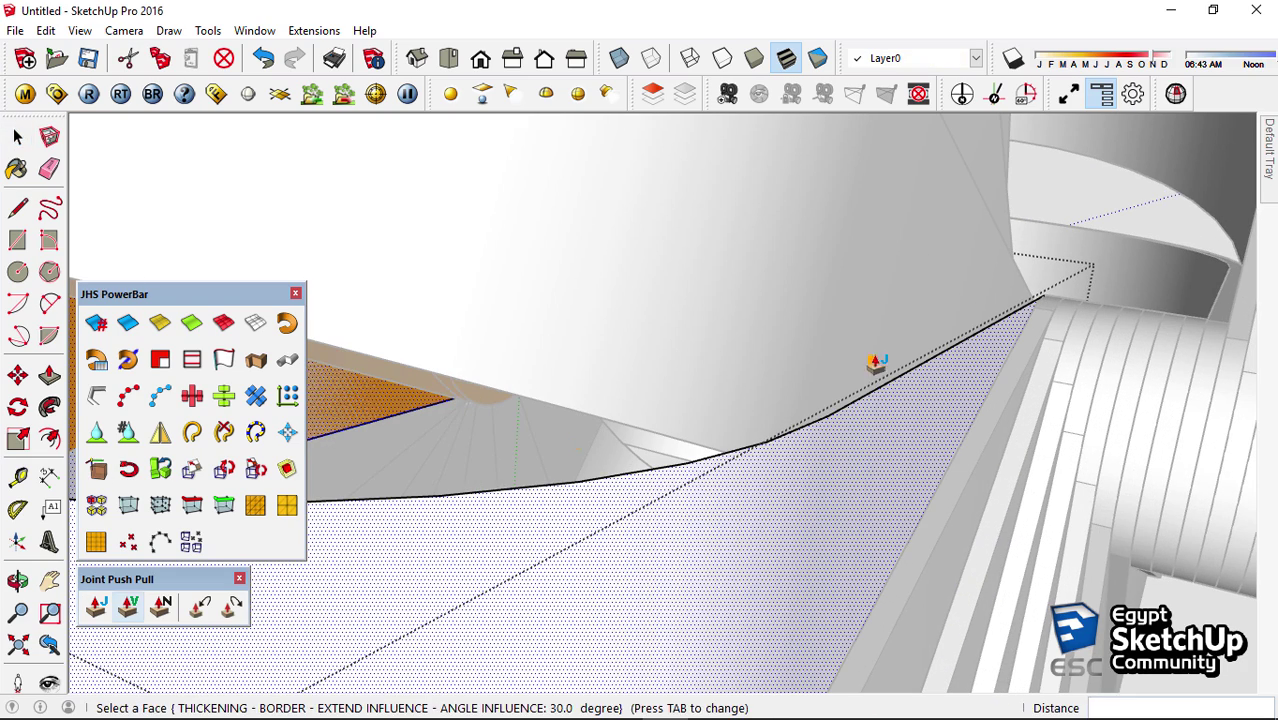
pyautogui.click(873, 363)
pyautogui.press('Return')
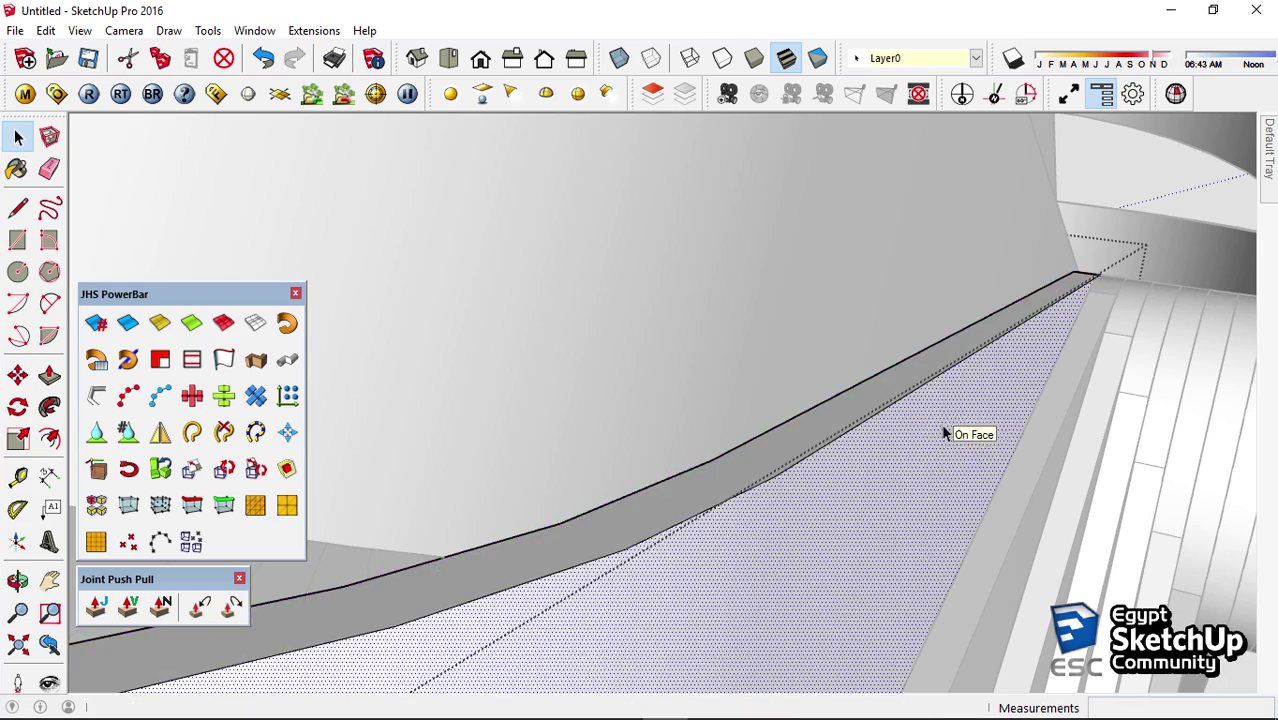
# Thicken the next two strip faces around the curved band
pyautogui.moveTo(942, 434)
pyautogui.mouseDown(button='middle')
pyautogui.moveTo(679, 511)
pyautogui.moveTo(545, 491)
pyautogui.moveTo(741, 540)
pyautogui.mouseUp(button='middle')
pyautogui.click(741, 540)
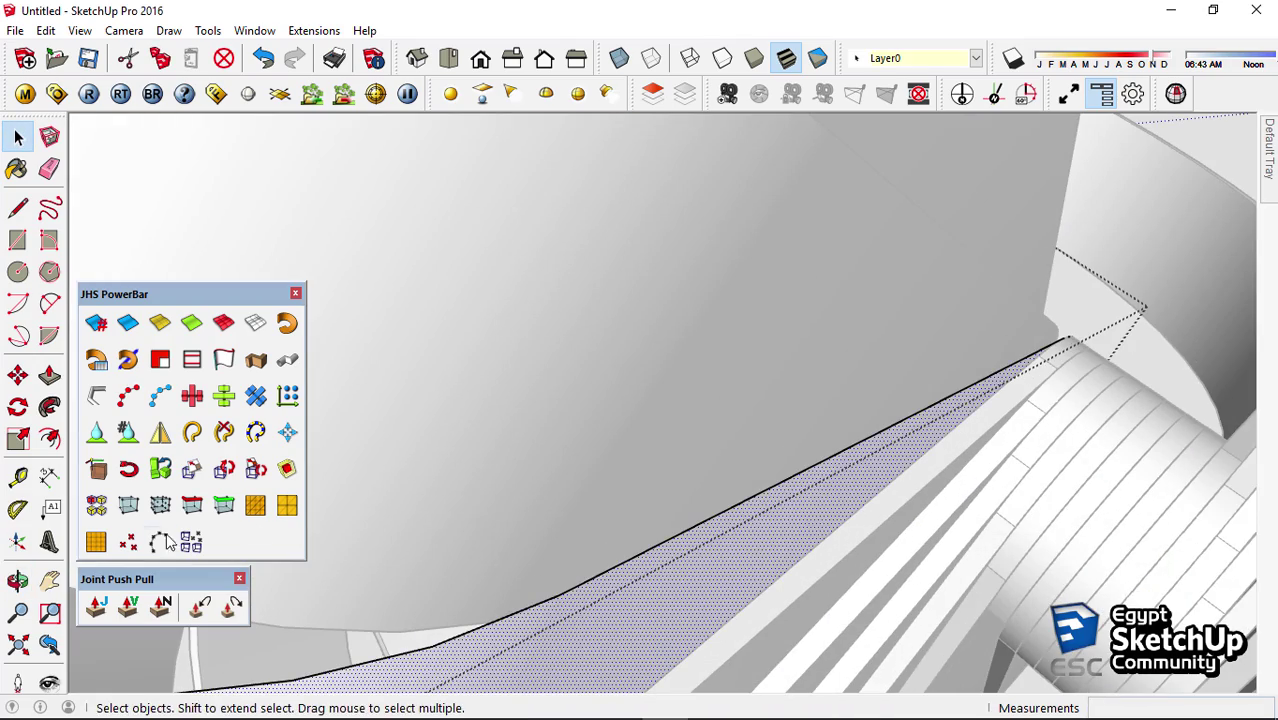
pyautogui.click(97, 606)
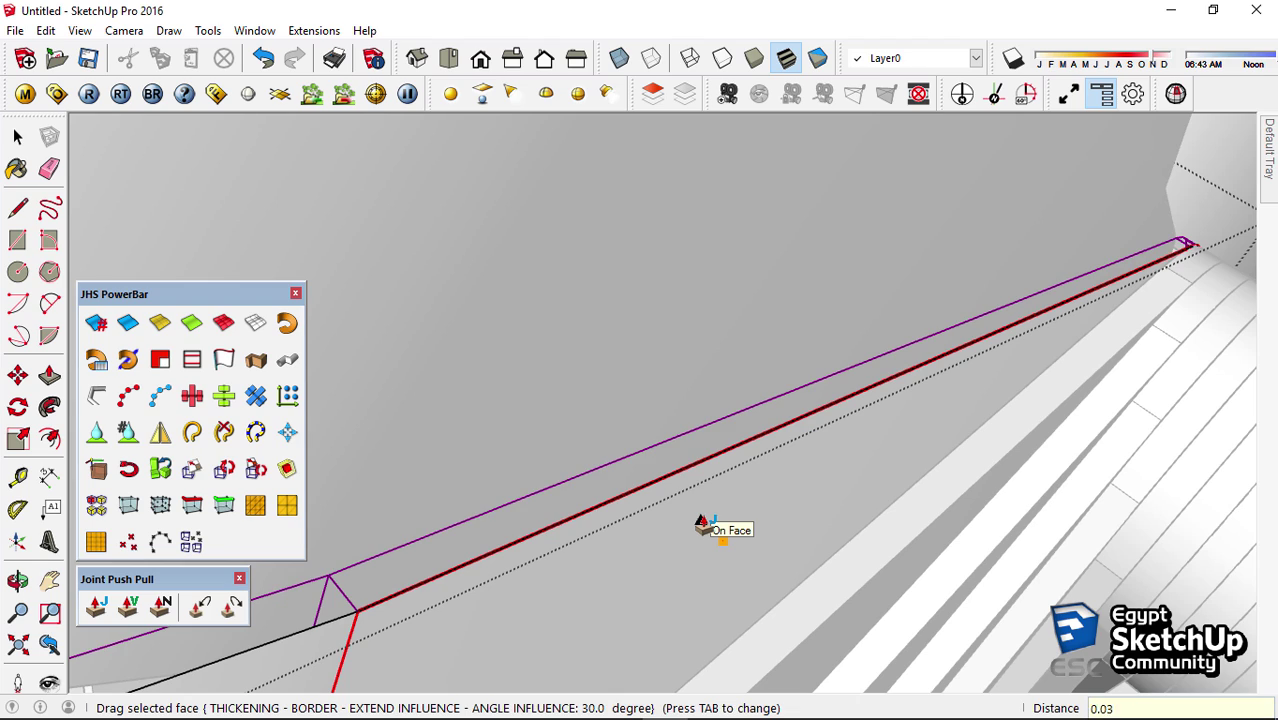
pyautogui.click(703, 525)
pyautogui.press('space')
pyautogui.moveTo(662, 377); pyautogui.dragTo(745, 507, button='middle')
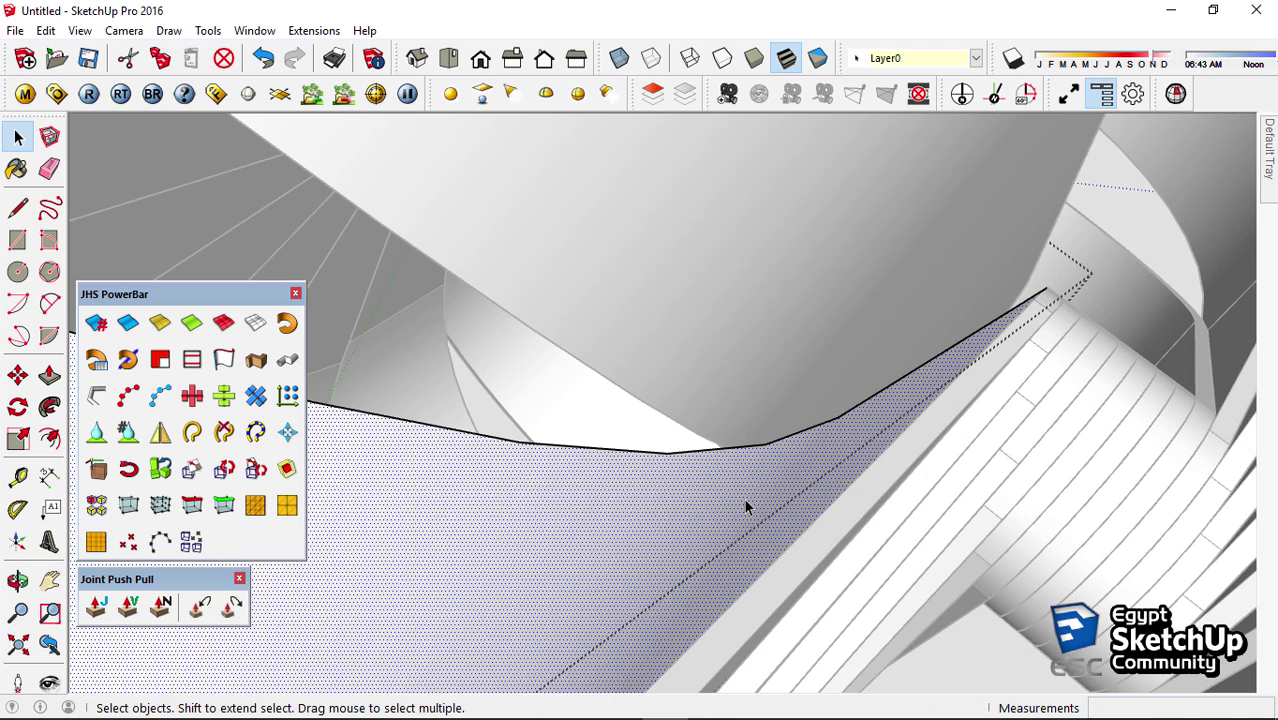
pyautogui.click(128, 606)
pyautogui.click(745, 522)
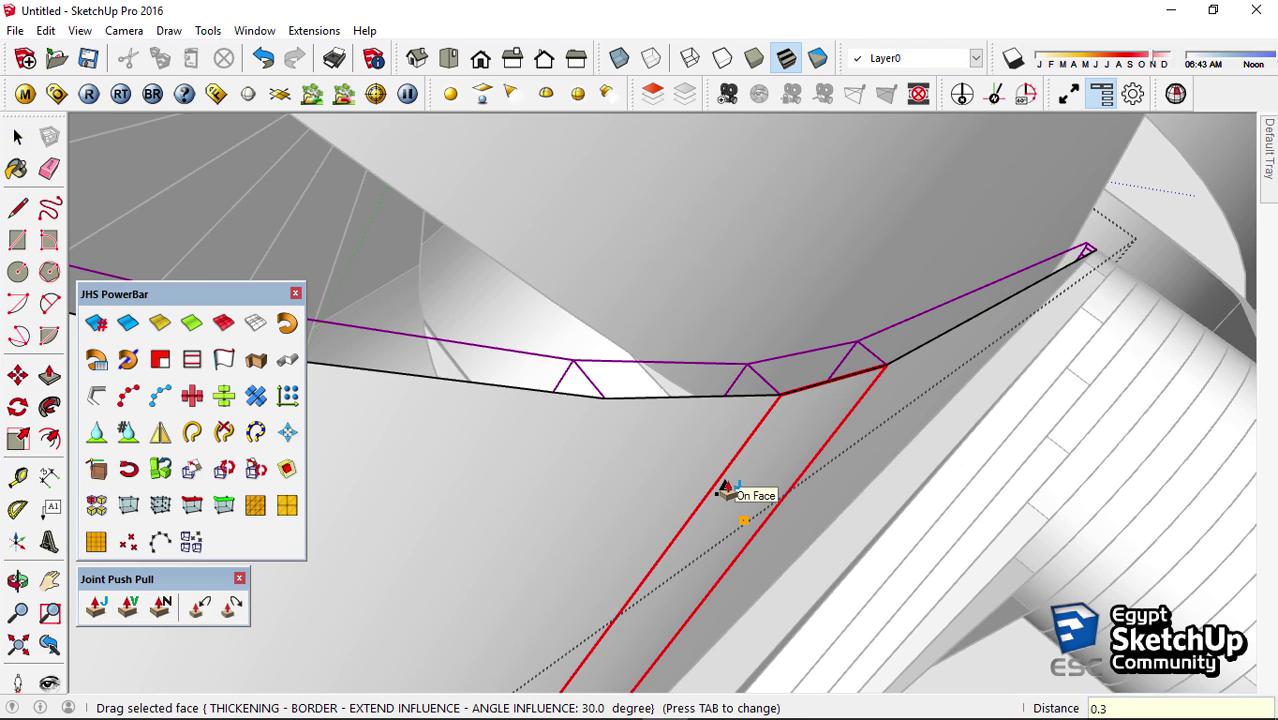
pyautogui.write('0.')
pyautogui.click(725, 490)
pyautogui.doubleClick(727, 491)
# Thicken the last strip face and view the whole lampshade
pyautogui.moveTo(727, 491)
pyautogui.mouseDown(button='middle')
pyautogui.moveTo(585, 448)
pyautogui.moveTo(708, 321)
pyautogui.moveTo(608, 277)
pyautogui.moveTo(765, 359)
pyautogui.moveTo(690, 430)
pyautogui.mouseUp(button='middle')
pyautogui.click(128, 606)
pyautogui.click(795, 438)
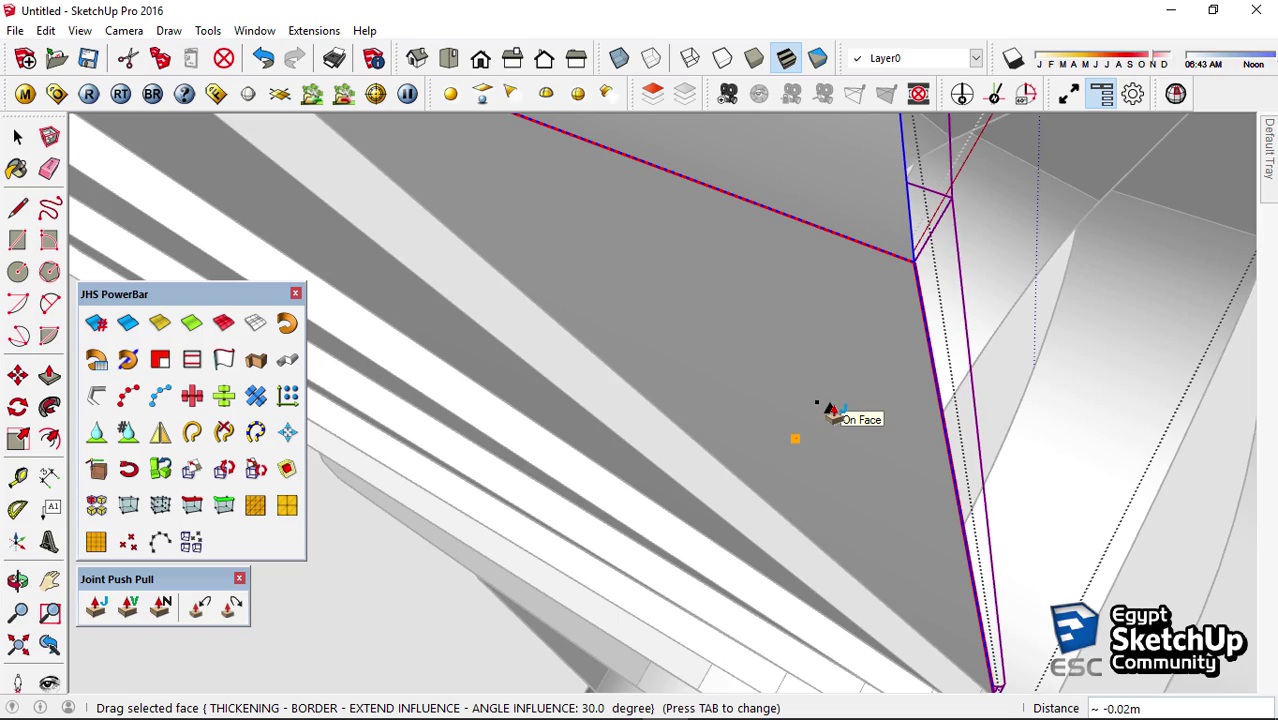
pyautogui.click(831, 412)
pyautogui.press('space')
pyautogui.scroll(-3, 941, 434)
pyautogui.moveTo(941, 434)
pyautogui.mouseDown(button='middle')
pyautogui.moveTo(876, 362)
pyautogui.moveTo(855, 393)
pyautogui.moveTo(684, 370)
pyautogui.moveTo(870, 428)
pyautogui.moveTo(684, 370)
pyautogui.moveTo(672, 408)
pyautogui.moveTo(1150, 395)
pyautogui.moveTo(645, 380)
pyautogui.moveTo(334, 486)
pyautogui.mouseUp(button='middle')
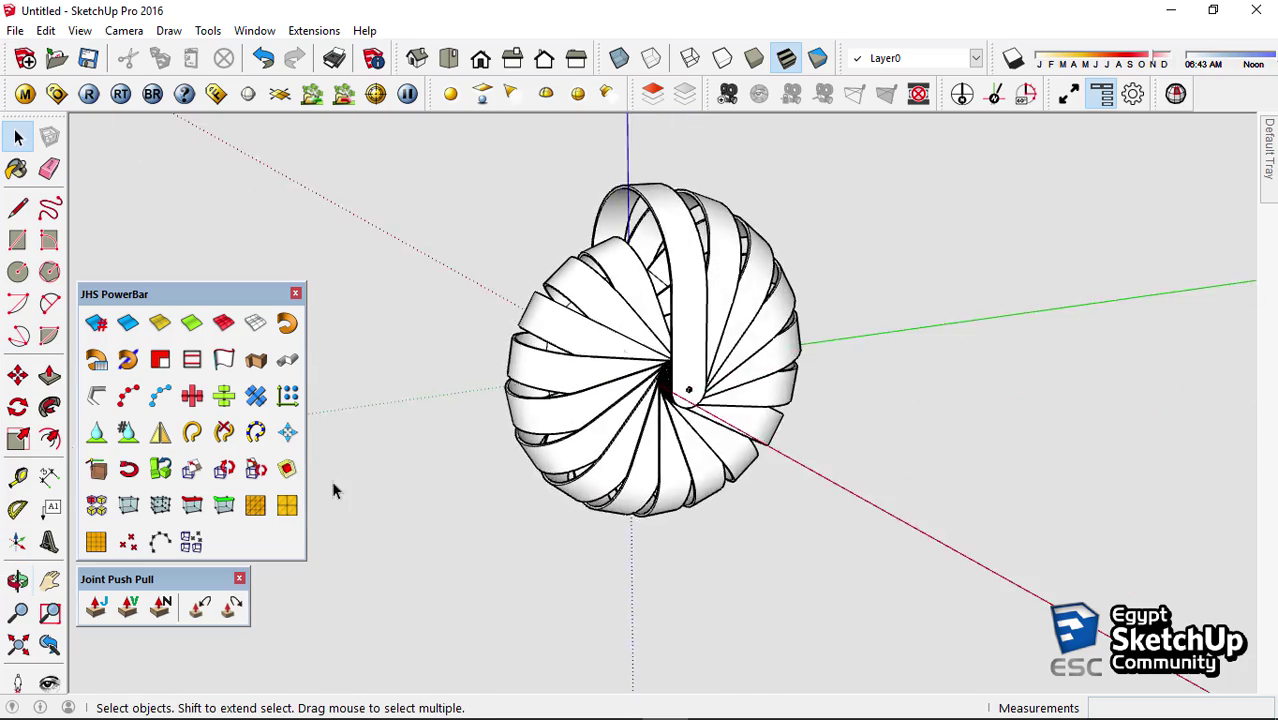
pyautogui.scroll(5, 668, 387)
pyautogui.click(668, 387)
pyautogui.scroll(-5, 665, 330)
pyautogui.moveTo(665, 330)
pyautogui.mouseDown(button='middle')
pyautogui.moveTo(870, 205)
pyautogui.moveTo(1257, 206)
pyautogui.moveTo(1158, 265)
pyautogui.moveTo(798, 297)
pyautogui.mouseUp(button='middle')
pyautogui.scroll(5, 702, 436)
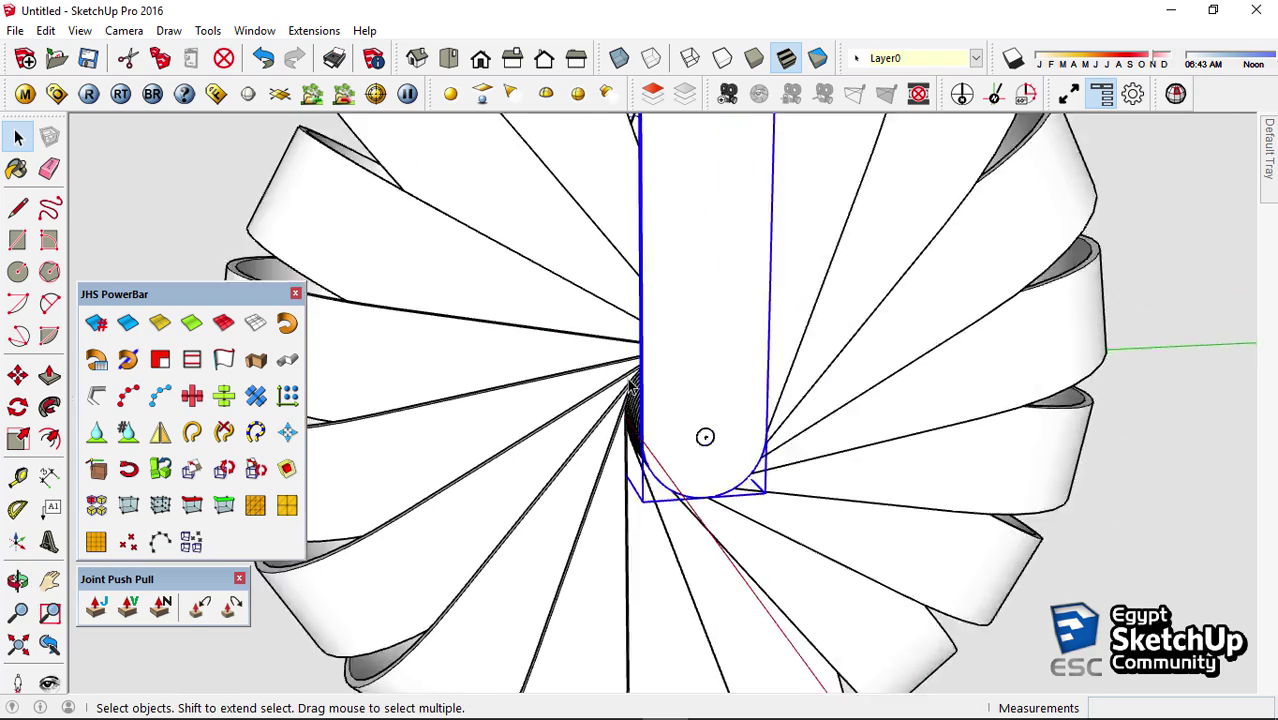
pyautogui.scroll(-5, 810, 274)
pyautogui.hotkey('ctrl', 'a')
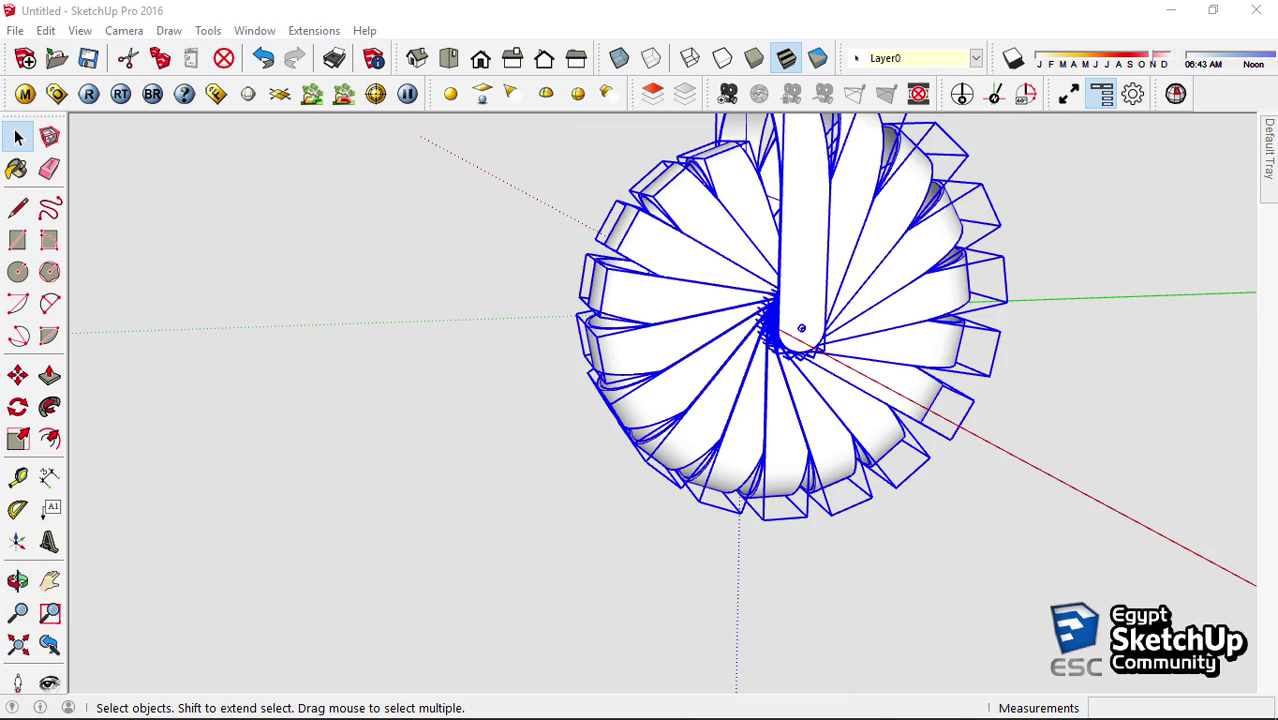
pyautogui.click(953, 534)
pyautogui.moveTo(953, 534); pyautogui.dragTo(857, 320, button='middle')
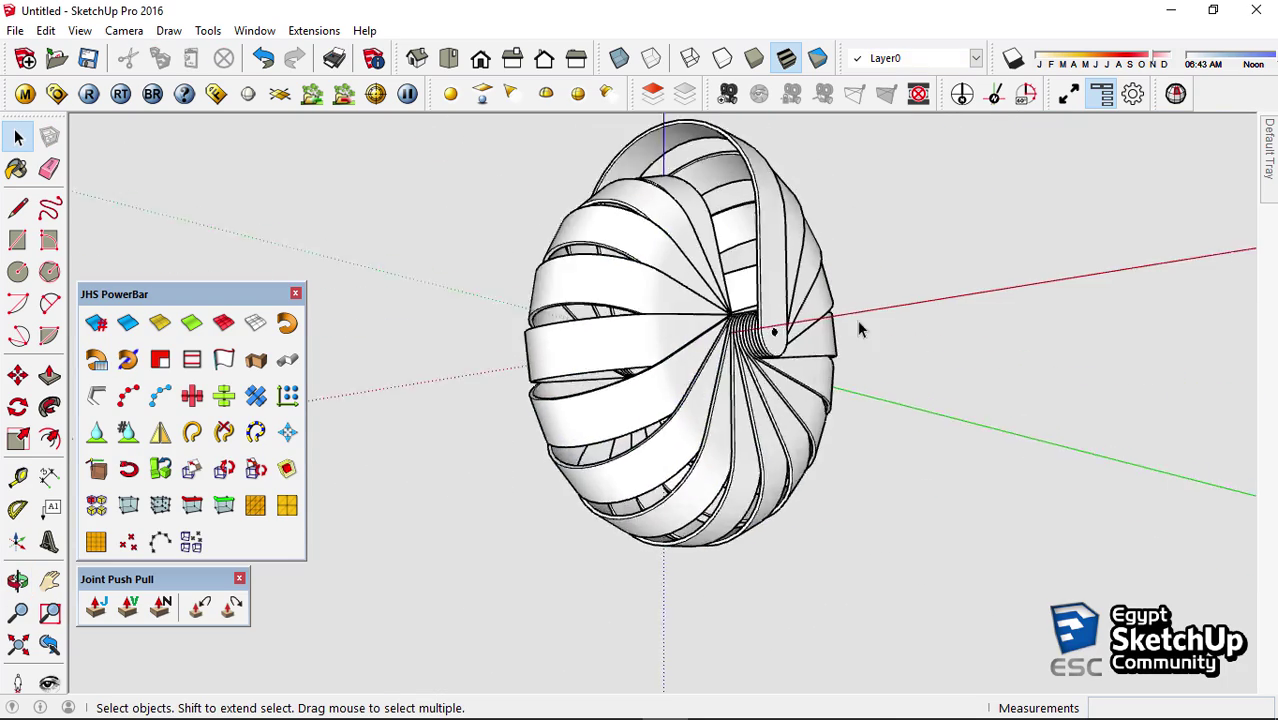
pyautogui.scroll(5, 838, 252)
pyautogui.scroll(3, 838, 252)
pyautogui.click(628, 386)
# Bring up the reference lampshade photo and zoom in on the hex-nut pivot bolt
pyautogui.moveTo(628, 386)
pyautogui.mouseDown(button='middle')
pyautogui.moveTo(756, 442)
pyautogui.moveTo(708, 449)
pyautogui.moveTo(688, 504)
pyautogui.mouseUp(button='middle')
pyautogui.click(790, 703)
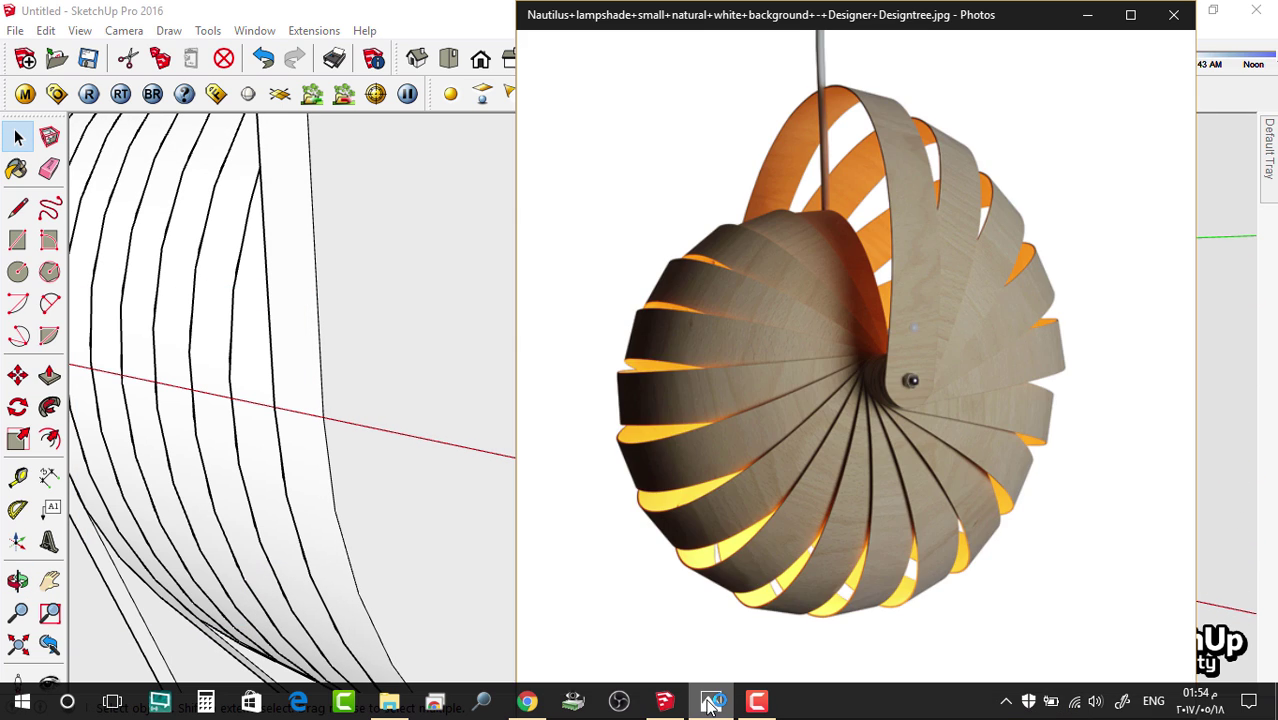
pyautogui.scroll(5, 915, 437)
pyautogui.scroll(-1, 894, 489)
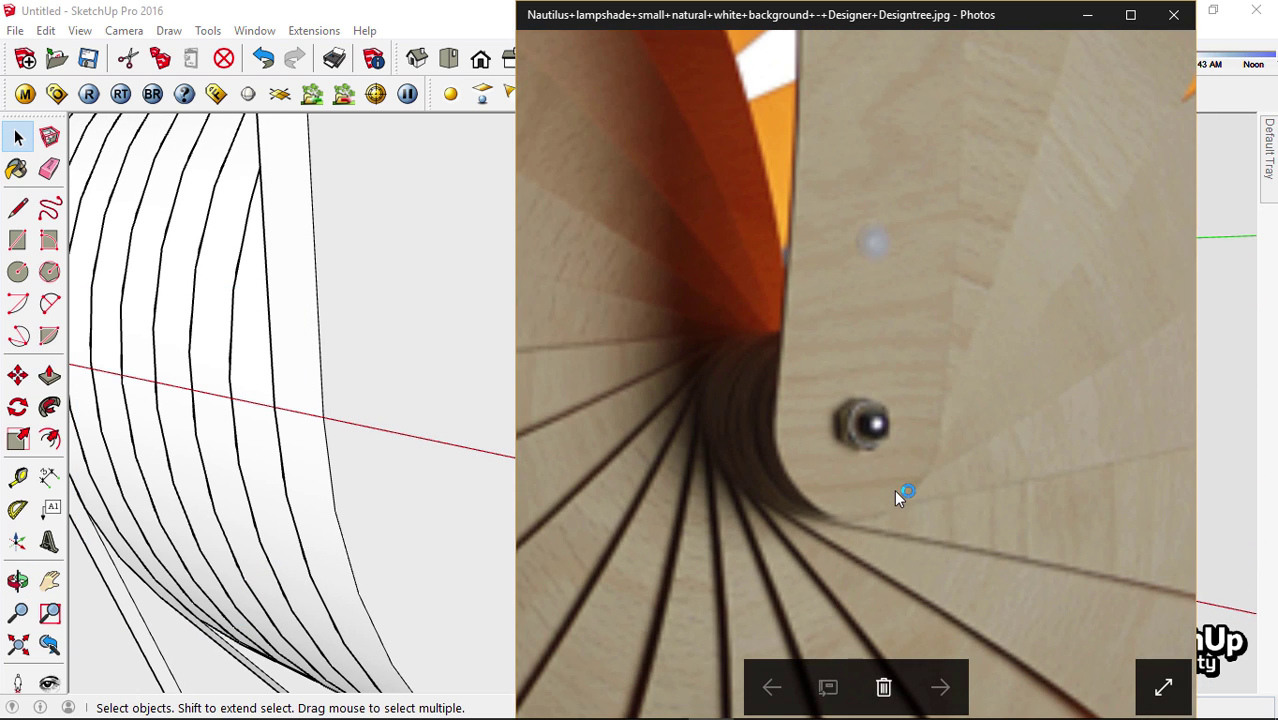
# Return to the SketchUp model with the Polygon tool active
pyautogui.click(274, 297)
pyautogui.click(17, 271)
pyautogui.click(49, 271)
# Draw a hexagon centred on the circle and sized around it
pyautogui.scroll(1, 708, 357)
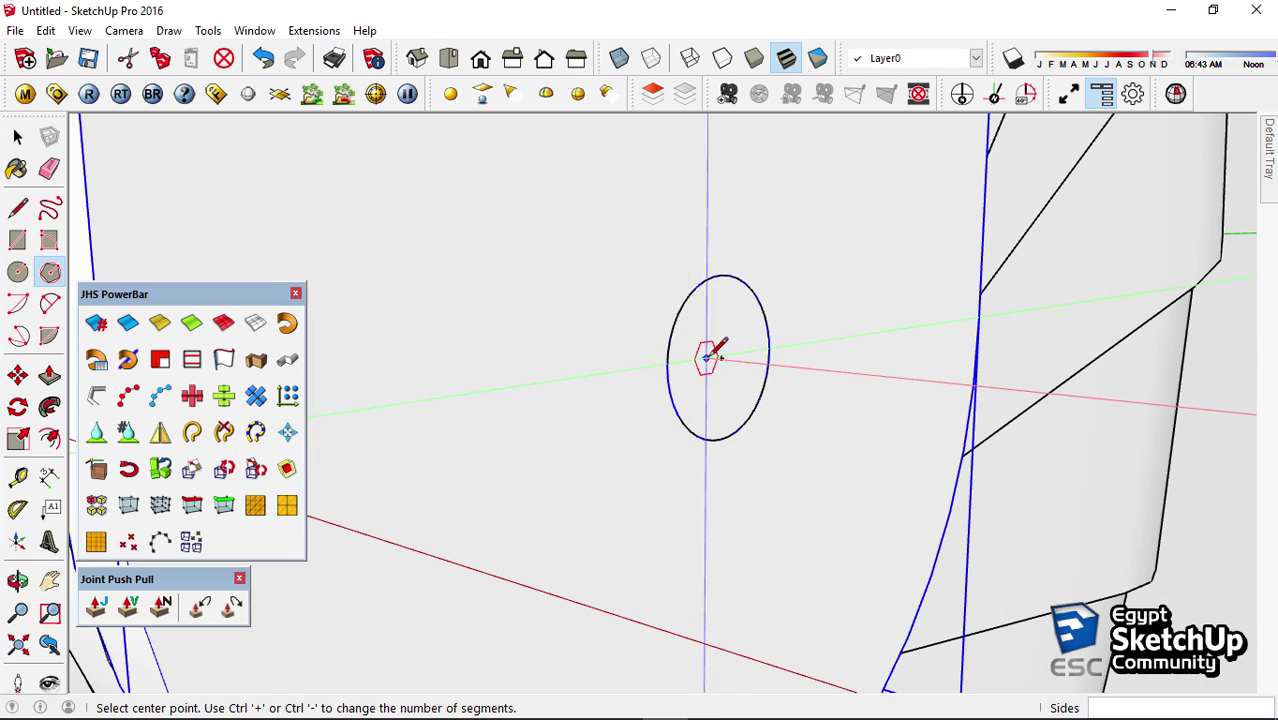
pyautogui.click(720, 357)
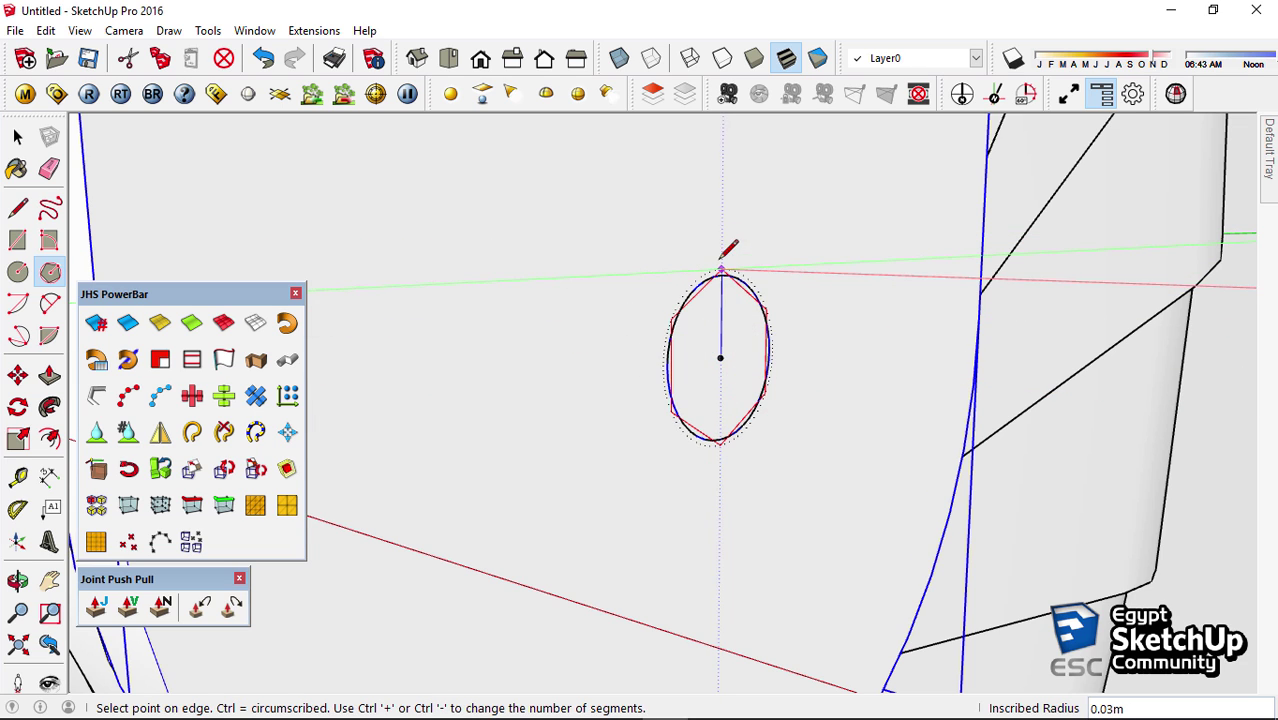
pyautogui.scroll(1, 726, 248)
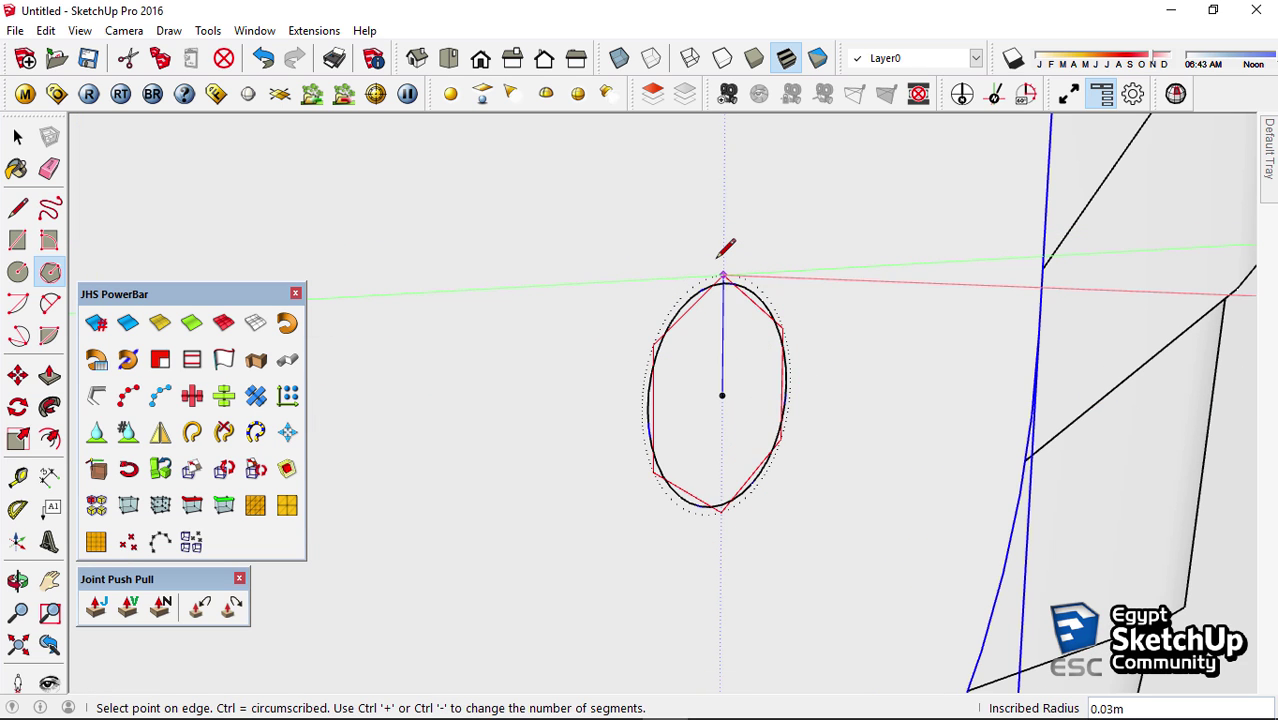
pyautogui.click(726, 240)
# Delete the inner circle face to leave a hole in the hexagon
pyautogui.press('space')
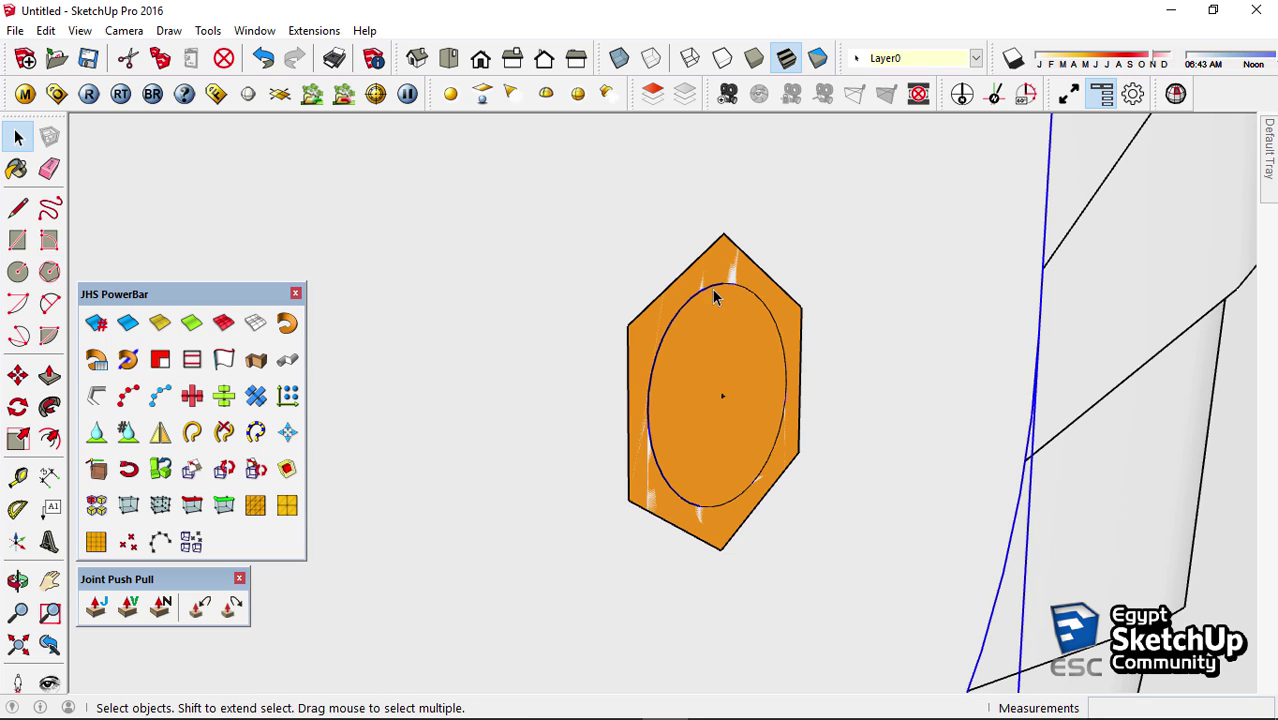
pyautogui.doubleClick(716, 294)
pyautogui.tripleClick(714, 297)
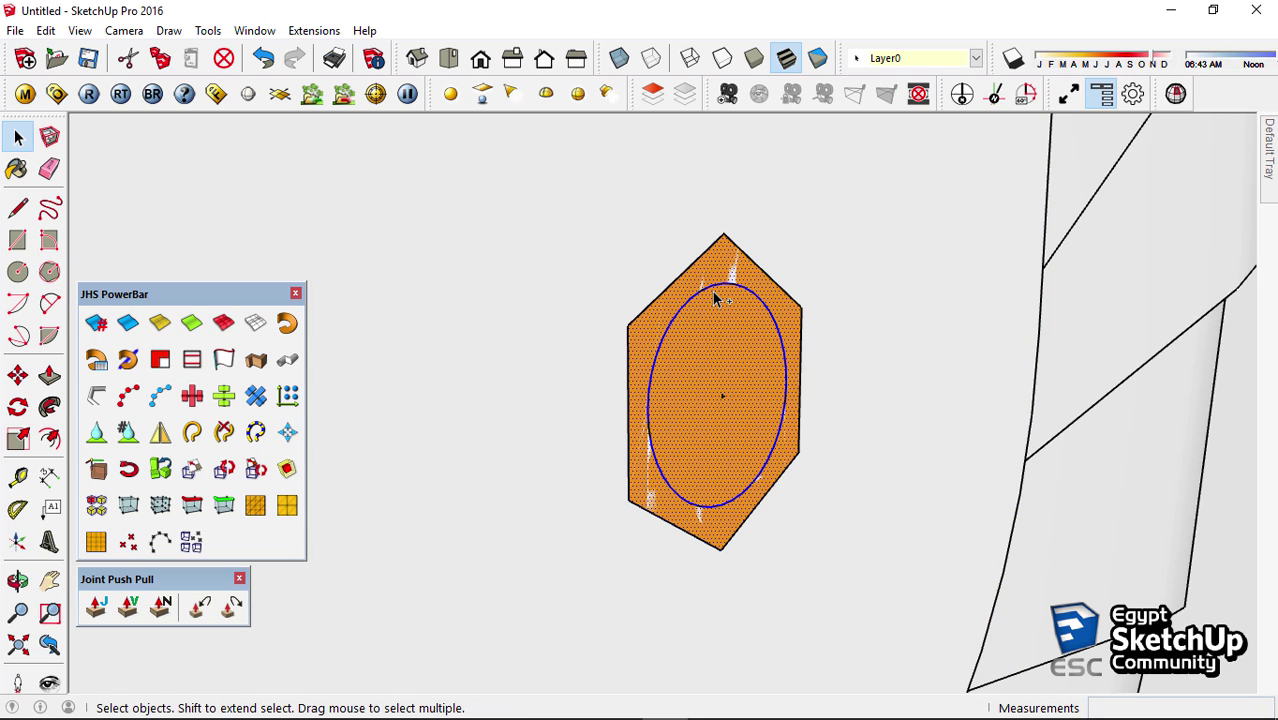
pyautogui.click(714, 308)
pyautogui.press('Delete')
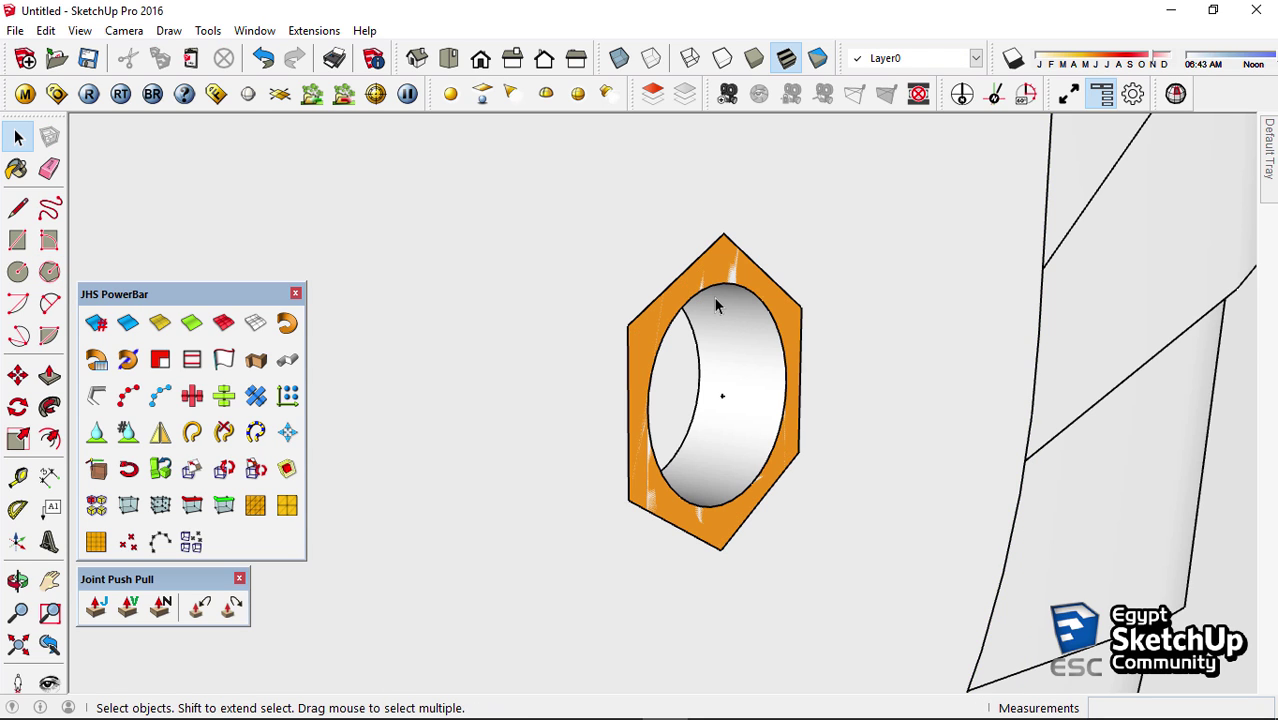
# Extrude the hexagon ring 0.02m thick into a nut and make it a group
pyautogui.moveTo(716, 306)
pyautogui.mouseDown(button='middle')
pyautogui.moveTo(692, 512)
pyautogui.moveTo(919, 237)
pyautogui.moveTo(870, 380)
pyautogui.moveTo(690, 421)
pyautogui.mouseUp(button='middle')
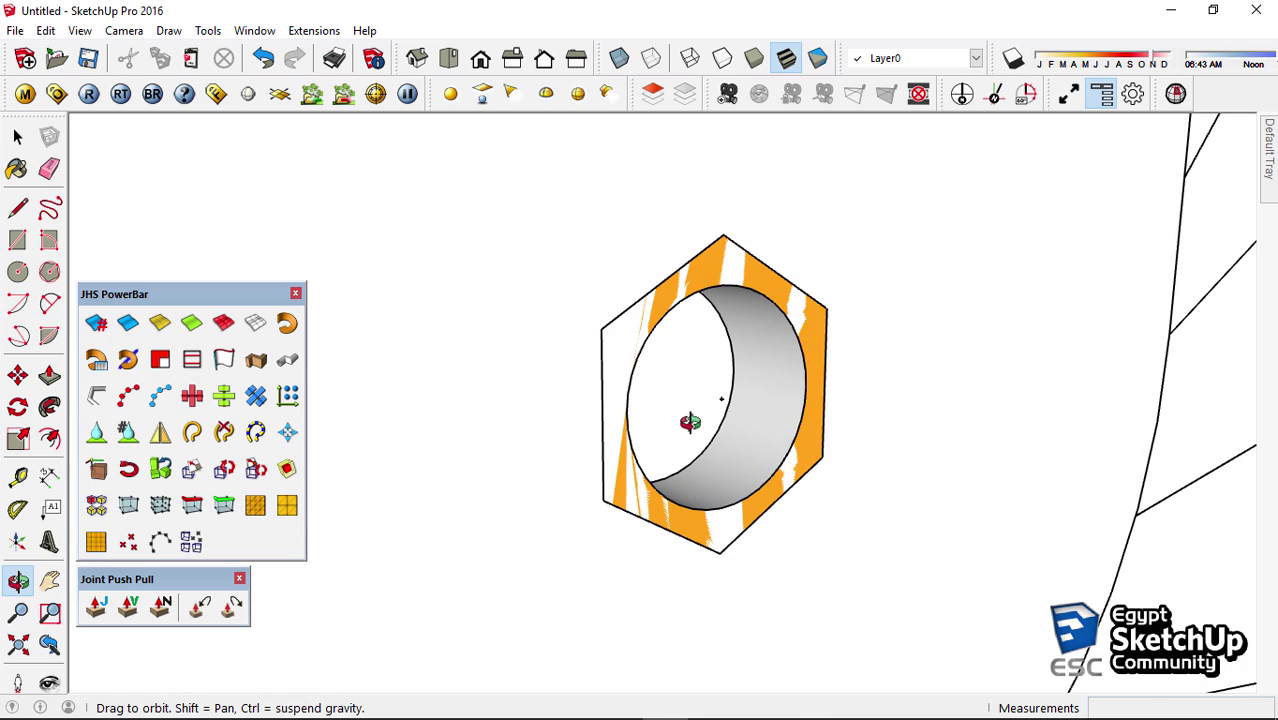
pyautogui.press('p')
pyautogui.click(750, 302)
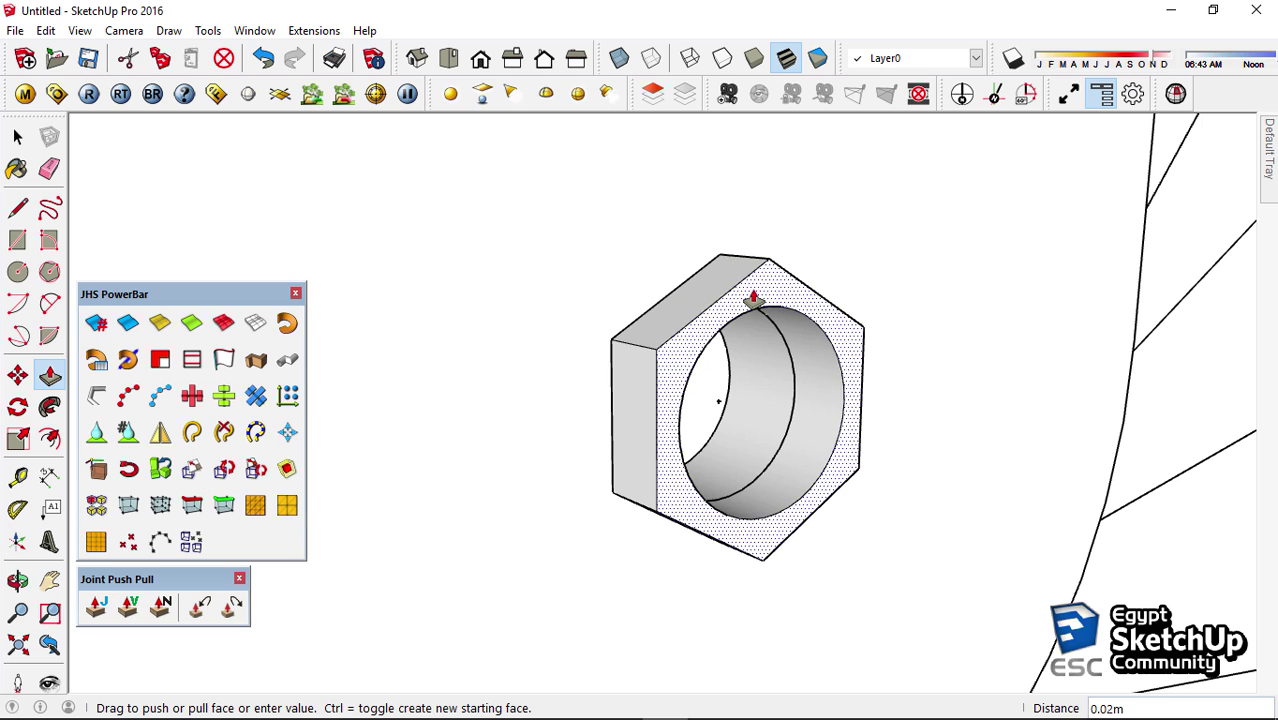
pyautogui.click(775, 300)
pyautogui.tripleClick(780, 277)
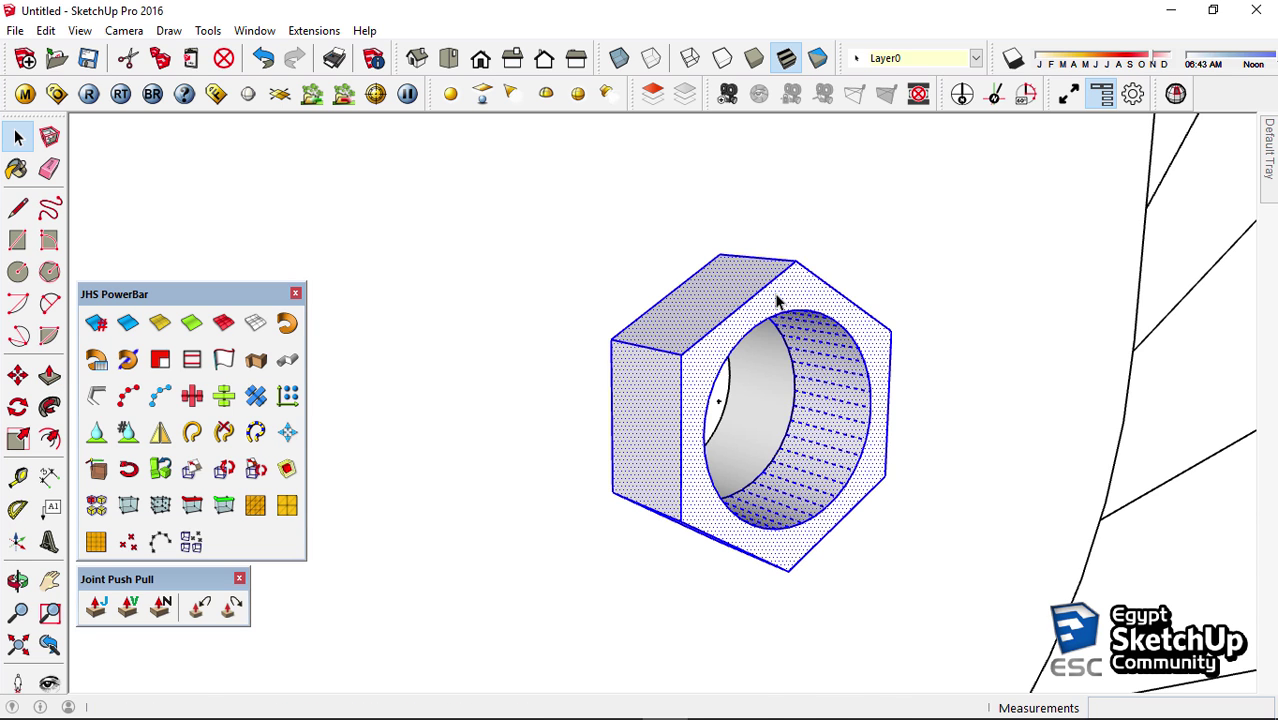
pyautogui.rightClick(780, 277)
pyautogui.click(827, 194)
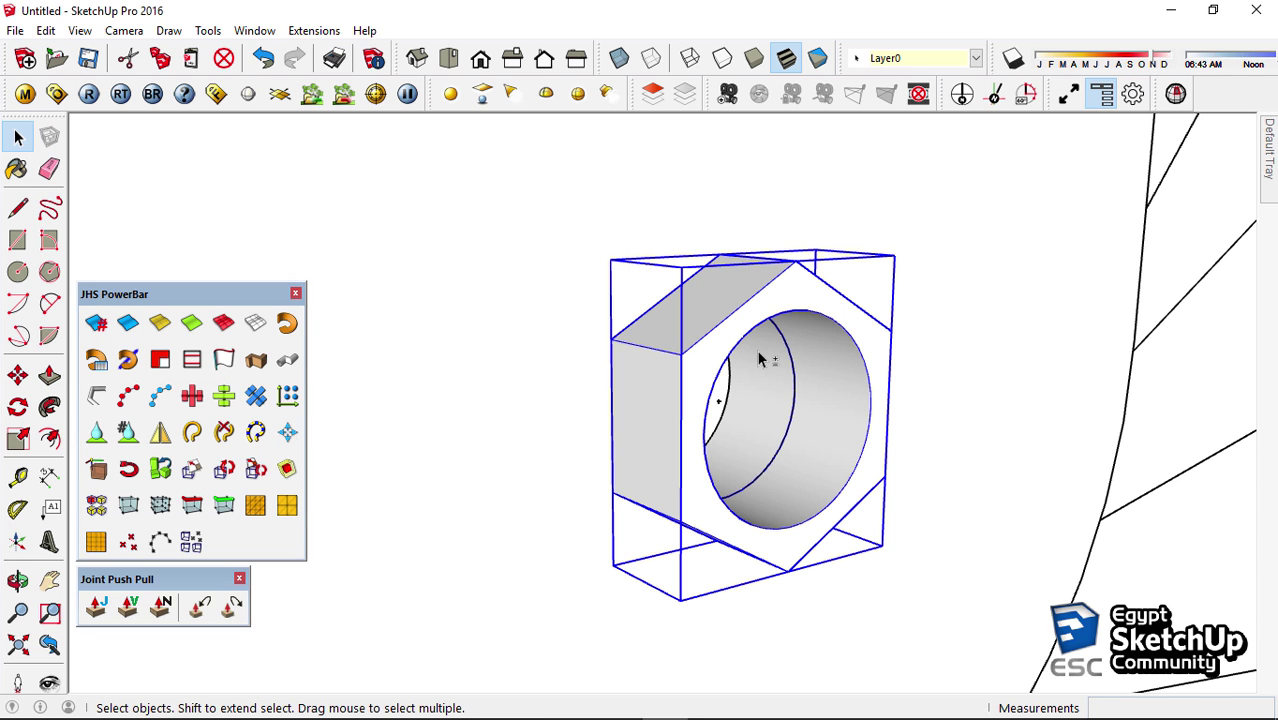
# Push the crescent flush with the nut's front and select the resulting circular face
pyautogui.click(768, 384)
pyautogui.press('p')
pyautogui.click(768, 380)
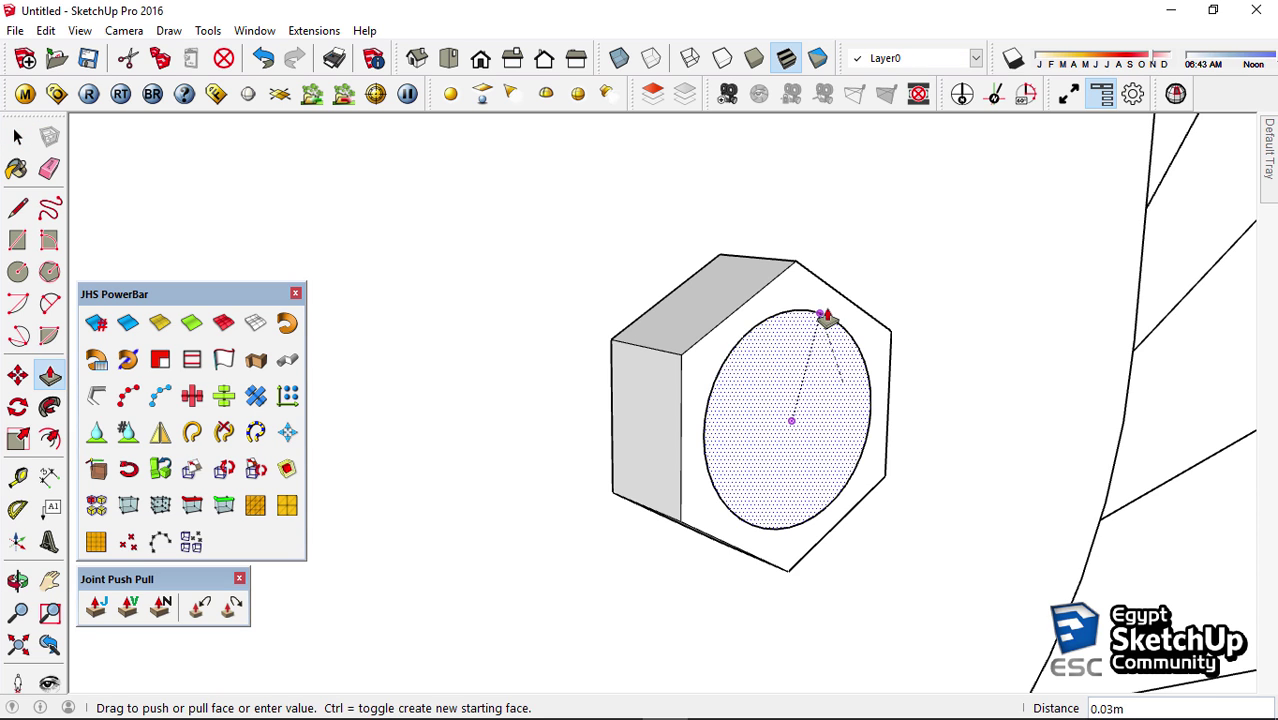
pyautogui.click(827, 320)
pyautogui.scroll(2, 810, 445)
pyautogui.press('space')
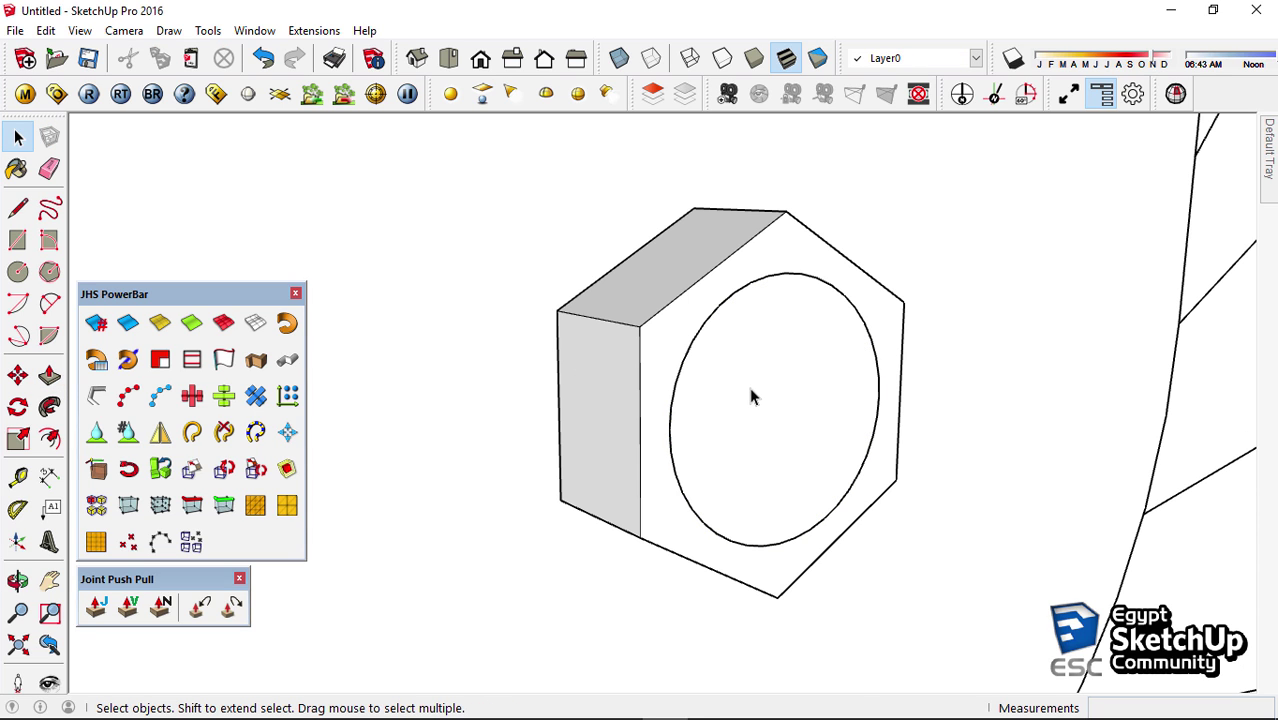
pyautogui.press('l')
pyautogui.press('space')
pyautogui.click(779, 354)
# Rotate the half-disc upright off the nut's circular face
pyautogui.moveTo(779, 354)
pyautogui.mouseDown(button='middle')
pyautogui.moveTo(442, 457)
pyautogui.moveTo(57, 465)
pyautogui.moveTo(542, 386)
pyautogui.mouseUp(button='middle')
pyautogui.press('q')
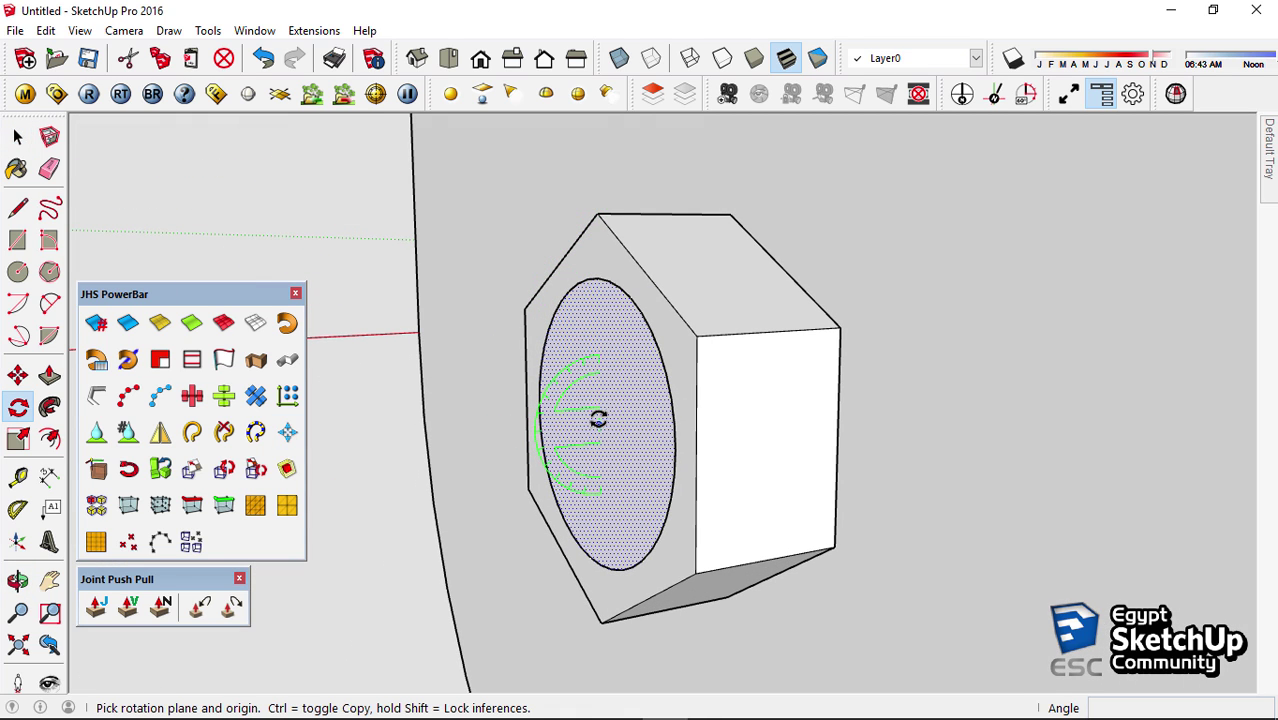
pyautogui.click(598, 420)
pyautogui.click(606, 406)
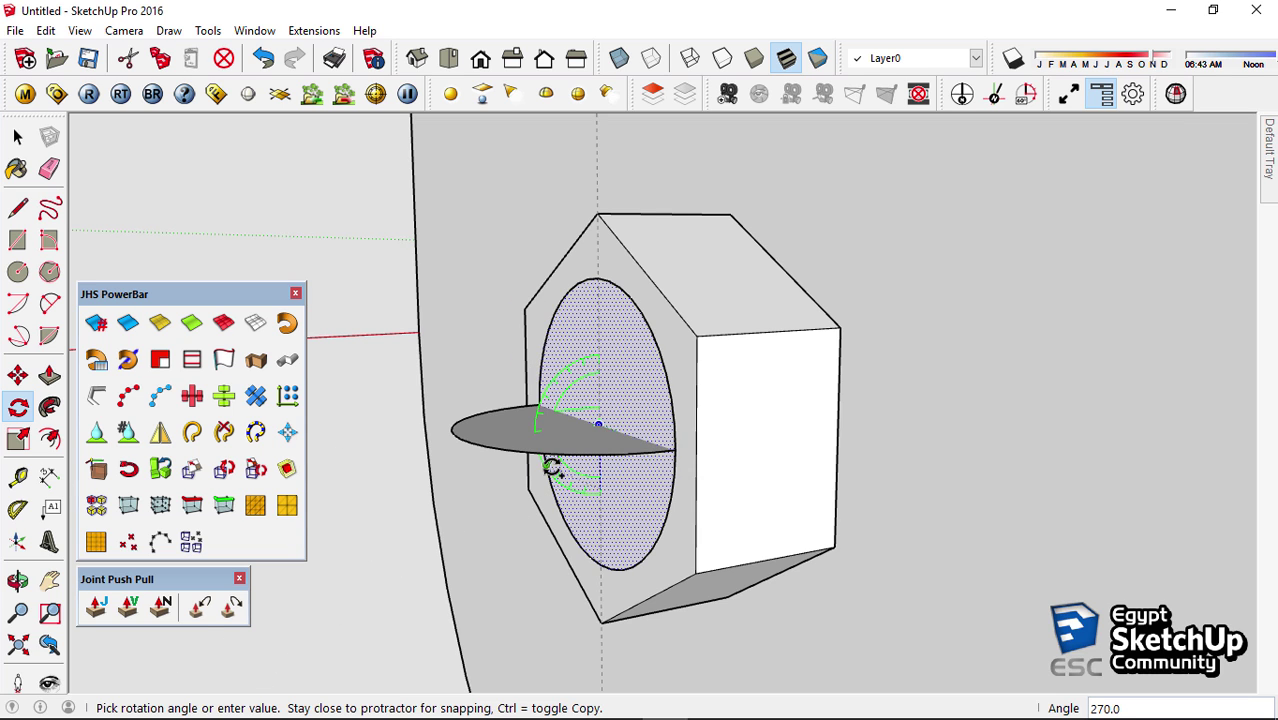
pyautogui.click(559, 462)
# Draw lines across the half-disc, splitting it from its midpoint to the arc endpoint
pyautogui.moveTo(559, 462); pyautogui.dragTo(657, 500, button='middle')
pyautogui.press('l')
pyautogui.click(518, 399)
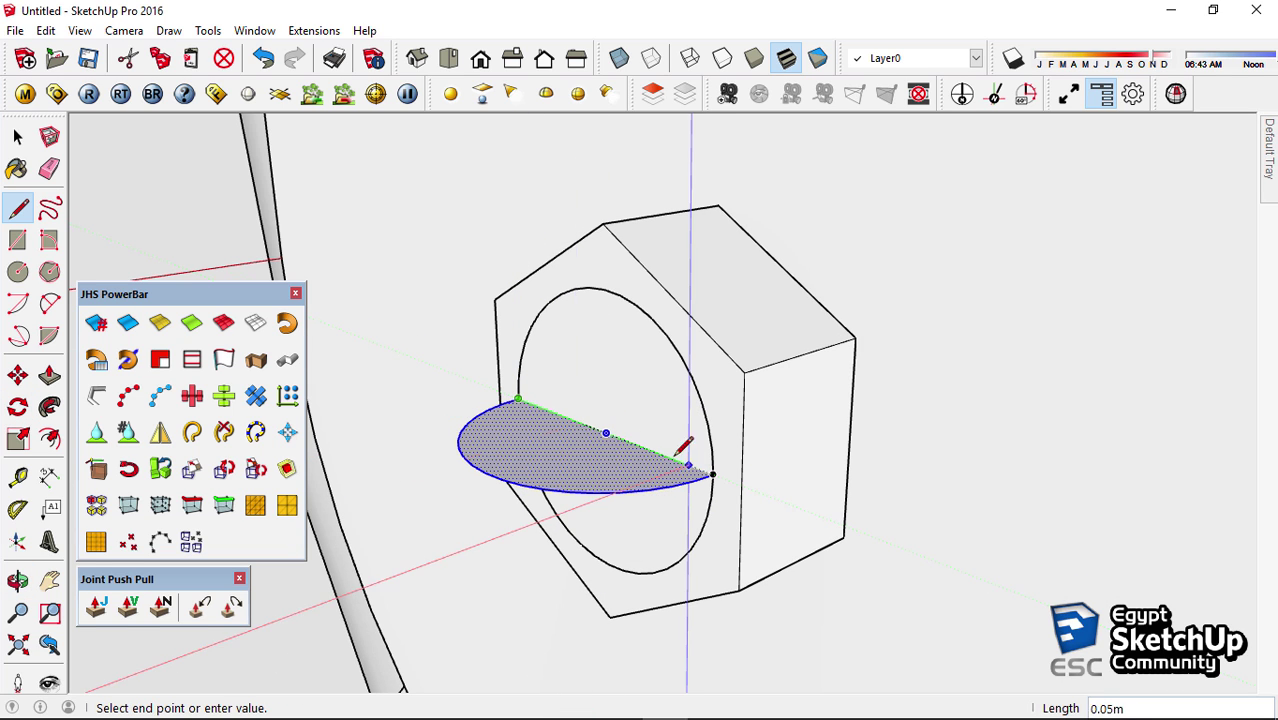
pyautogui.click(713, 472)
pyautogui.press('space')
pyautogui.click(684, 371)
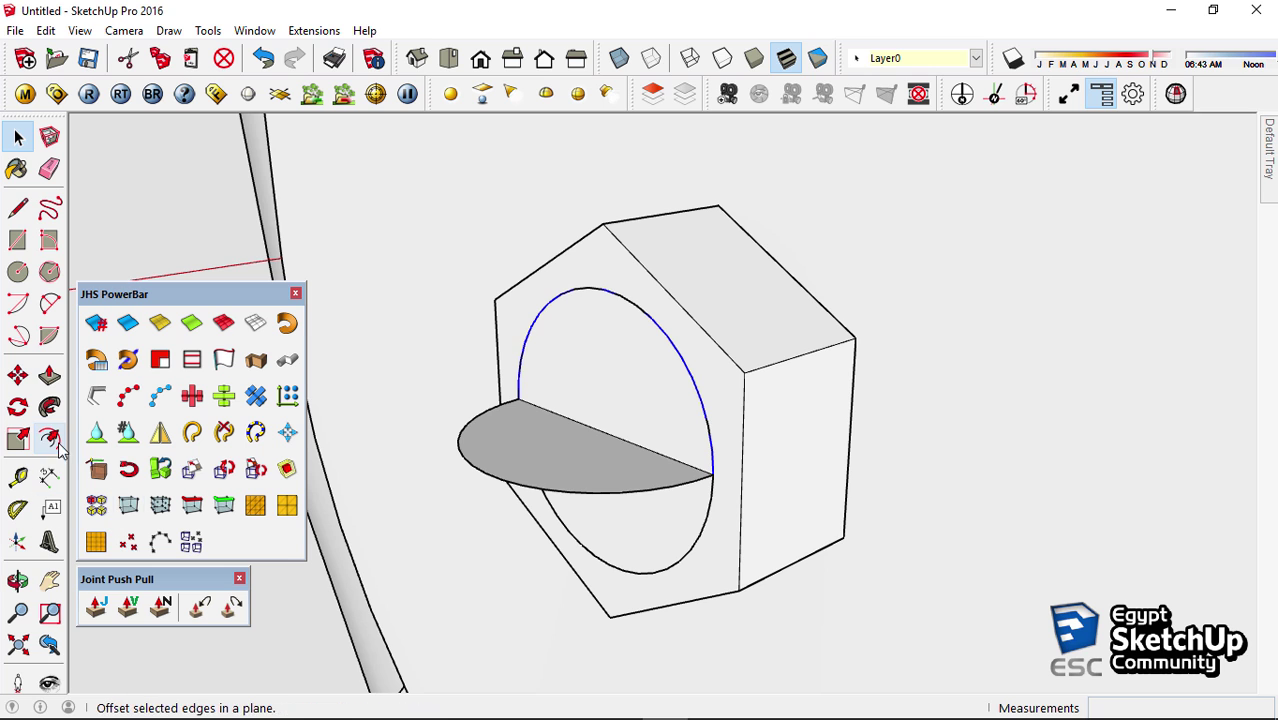
pyautogui.press('l')
pyautogui.moveTo(571, 428)
pyautogui.mouseDown(button='middle')
pyautogui.moveTo(633, 457)
pyautogui.moveTo(599, 420)
pyautogui.mouseUp(button='middle')
pyautogui.click(607, 434)
pyautogui.moveTo(399, 522)
pyautogui.mouseDown(button='middle')
pyautogui.moveTo(456, 622)
pyautogui.moveTo(399, 522)
pyautogui.mouseUp(button='middle')
pyautogui.click(410, 523)
# Erase the lower arc and leftover diagonal line, leaving a quarter-disc profile
pyautogui.press('Escape')
pyautogui.press('e')
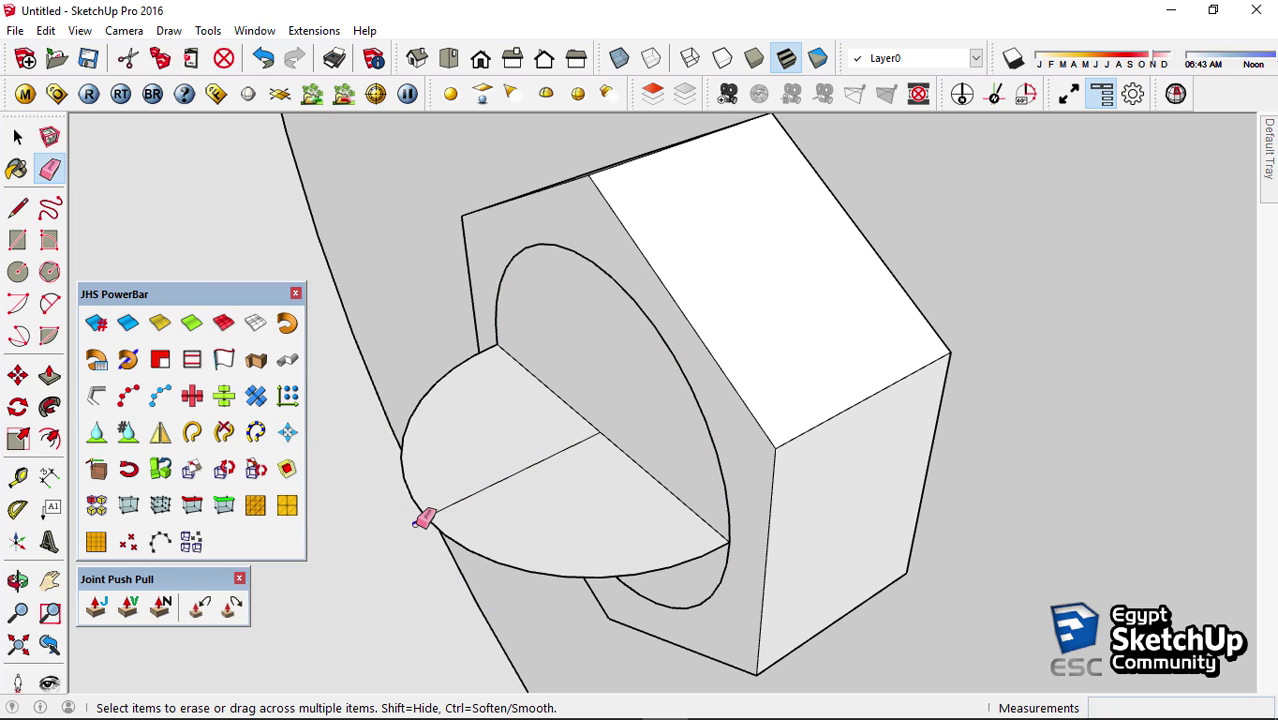
pyautogui.click(458, 541)
pyautogui.click(667, 490)
# Select the circle outline and sweep the quarter-disc profile around it with Follow Me
pyautogui.press('space')
pyautogui.click(728, 490)
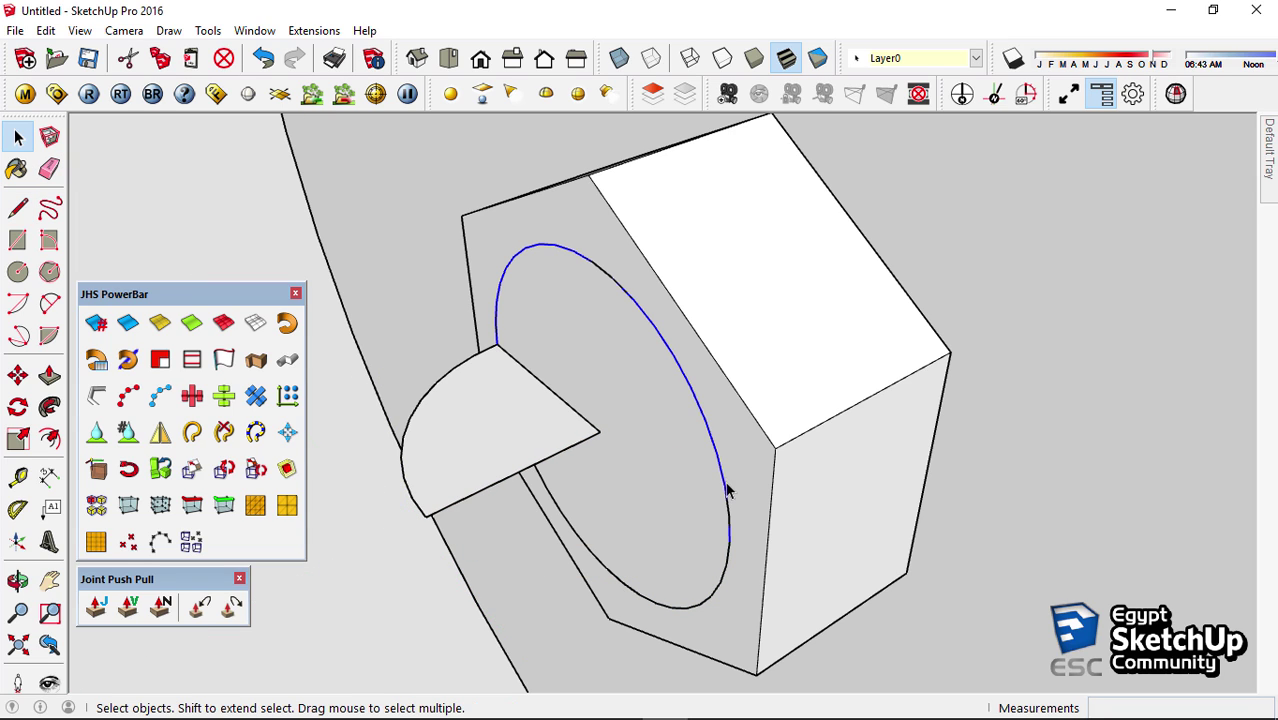
pyautogui.tripleClick(701, 612)
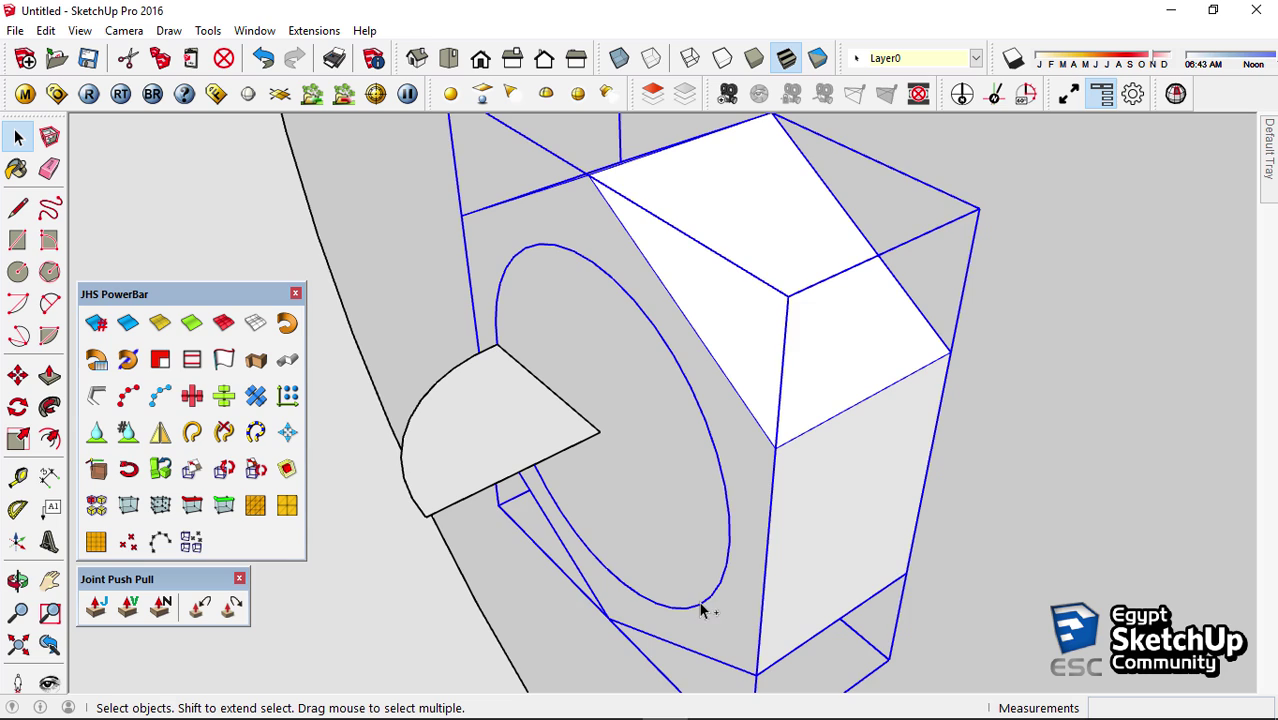
pyautogui.click(722, 481)
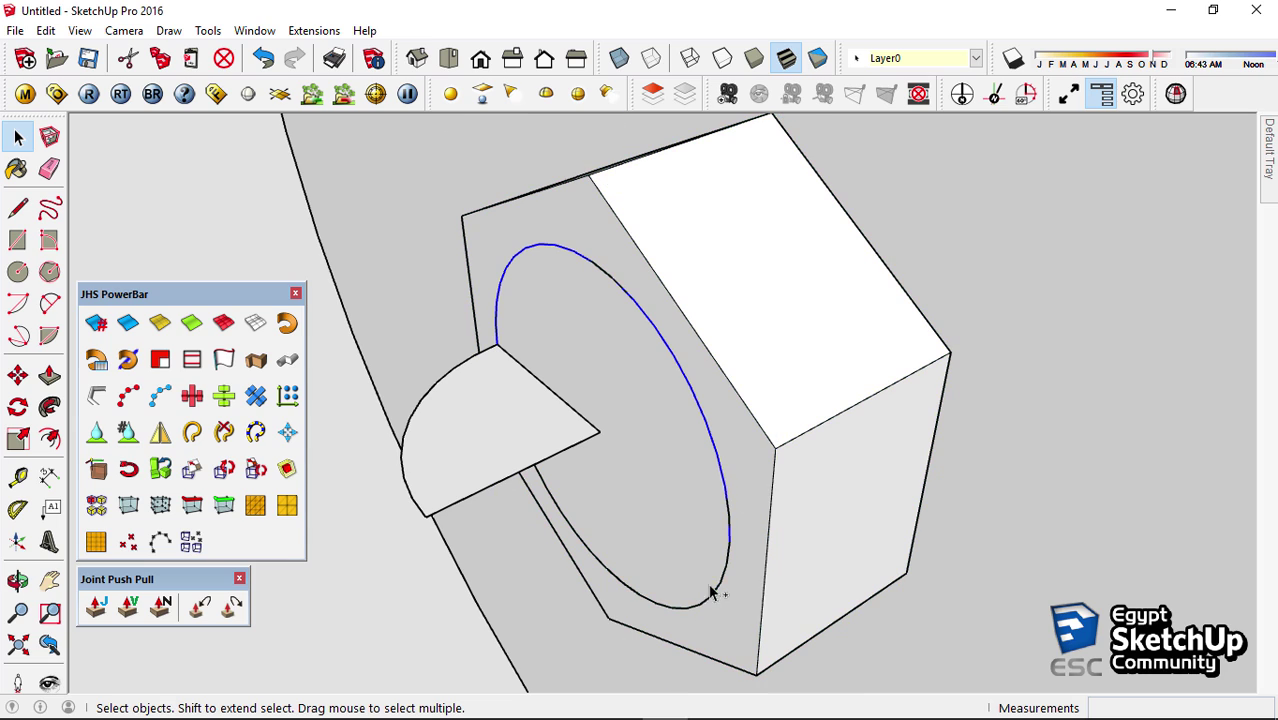
pyautogui.click(49, 407)
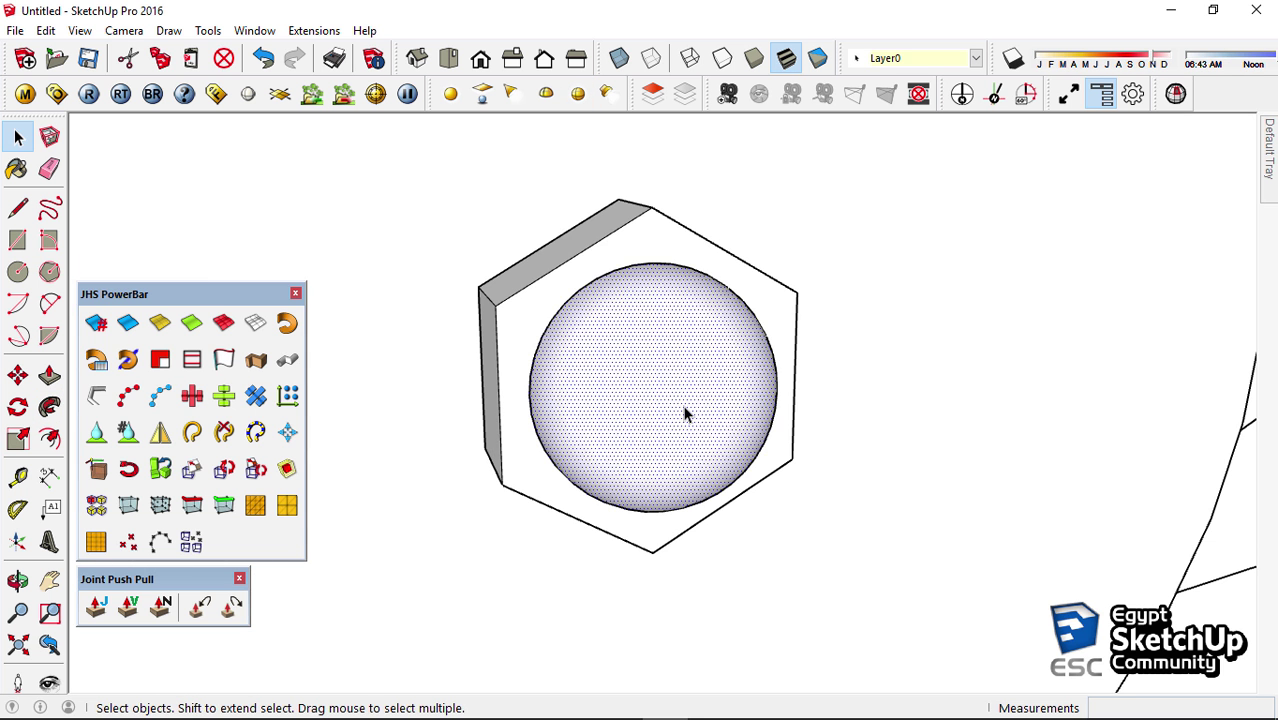
# Group the new dome and the hex nut together
pyautogui.moveTo(685, 413); pyautogui.dragTo(846, 409, button='middle')
pyautogui.rightClick(624, 400)
pyautogui.click(660, 191)
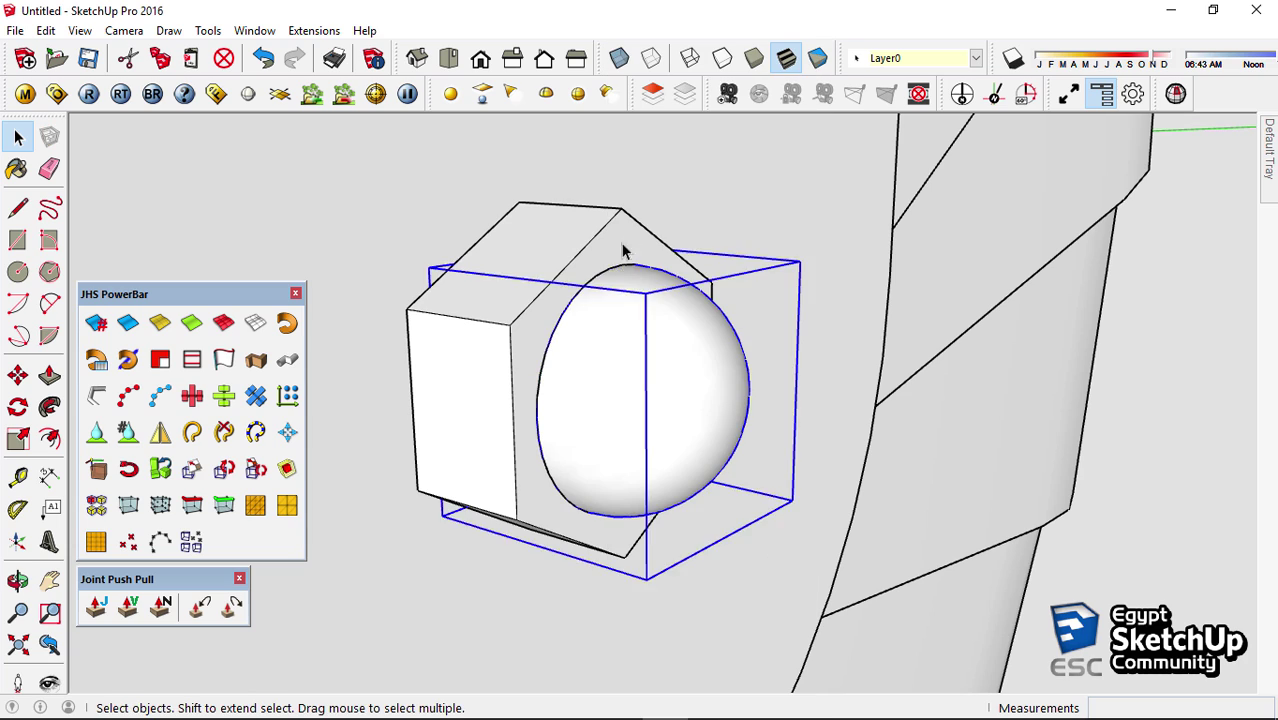
pyautogui.keyDown('shift'); pyautogui.click(551, 282); pyautogui.keyUp('shift')
pyautogui.rightClick(614, 285)
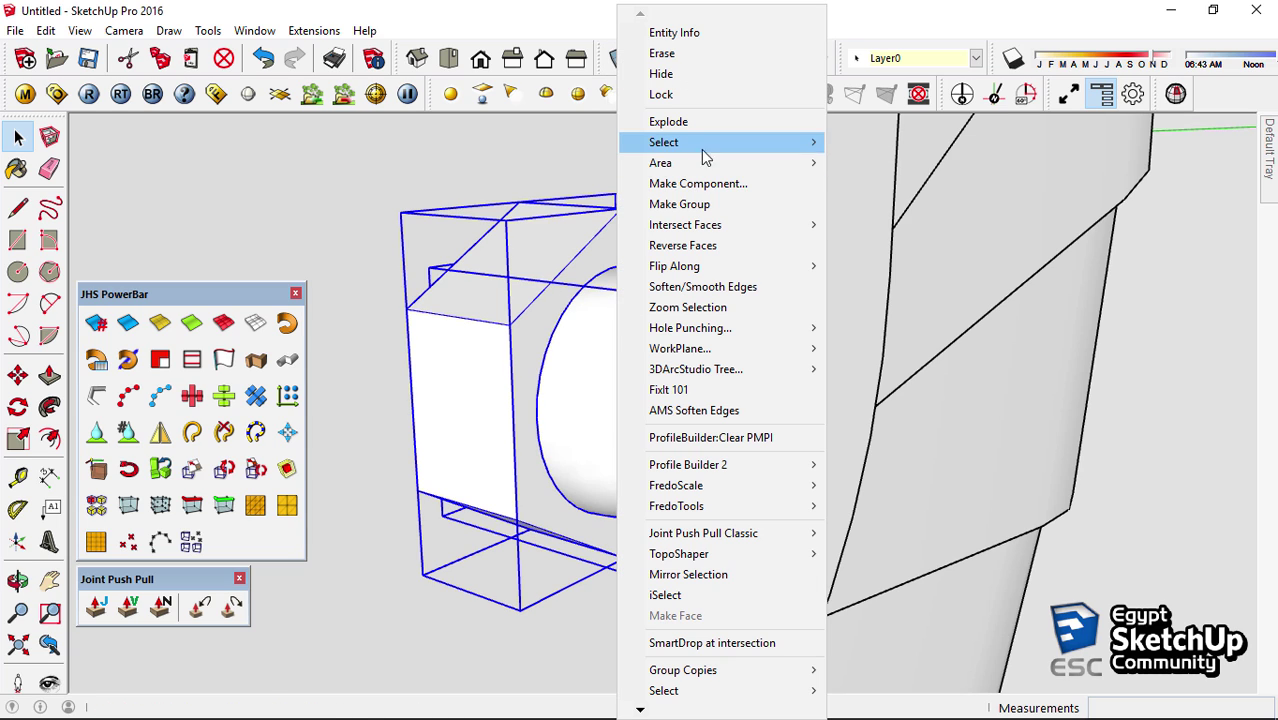
pyautogui.click(705, 205)
# Explode the enclosing group around the bolt
pyautogui.scroll(-5, 643, 332)
pyautogui.scroll(-5, 643, 332)
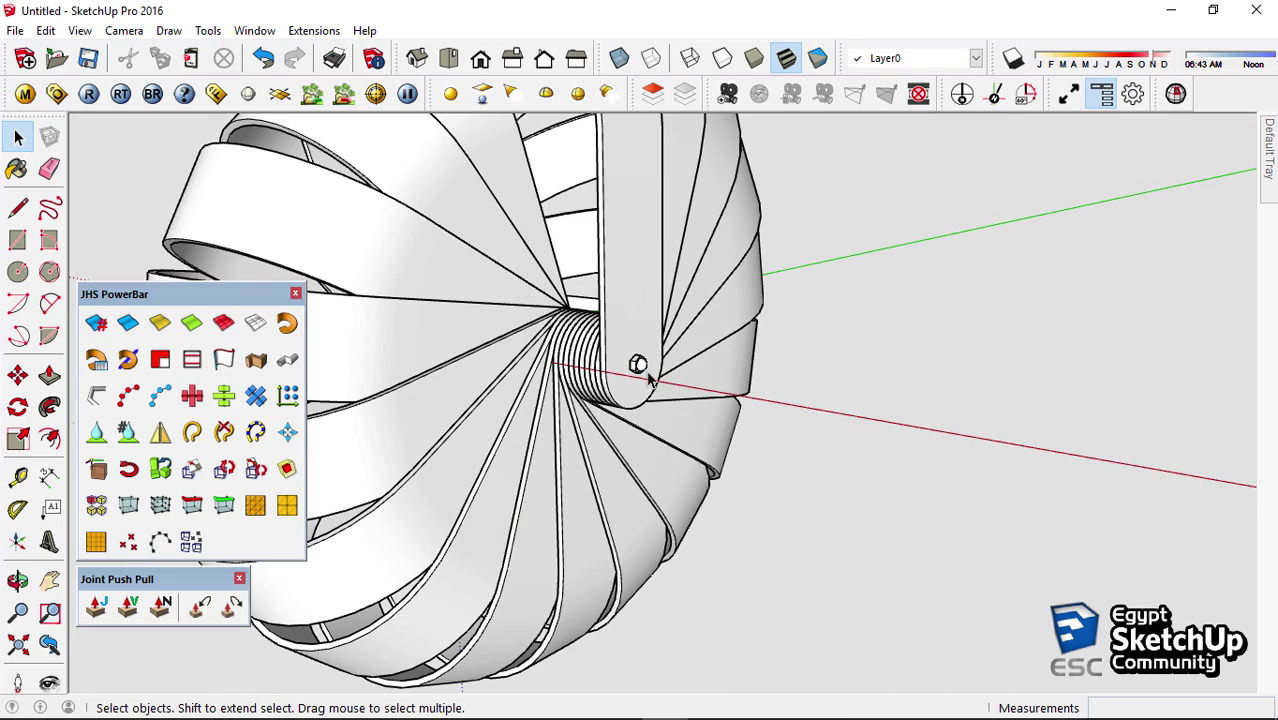
pyautogui.scroll(3, 641, 362)
pyautogui.rightClick(641, 364)
pyautogui.click(753, 150)
# Start mirroring the bolt, cancel it, and orbit to a front view of the lampshade
pyautogui.scroll(-2, 645, 362)
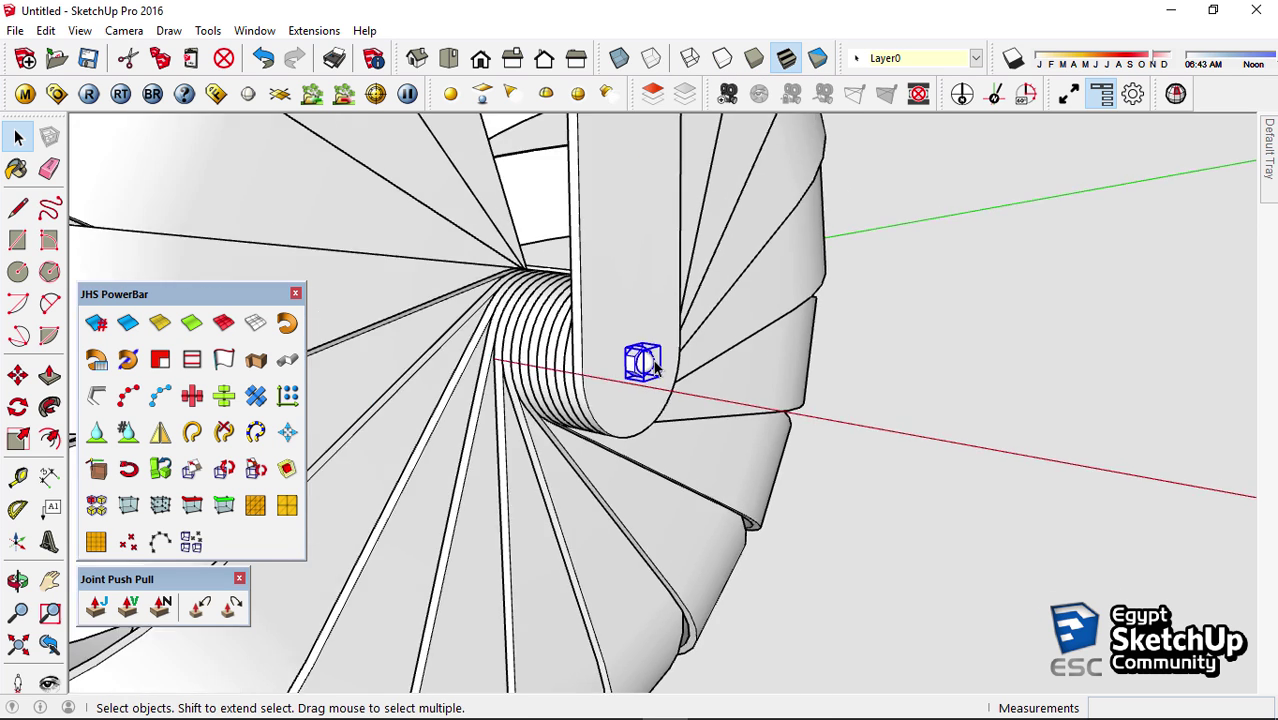
pyautogui.scroll(-2, 645, 362)
pyautogui.scroll(-2, 655, 366)
pyautogui.click(191, 541)
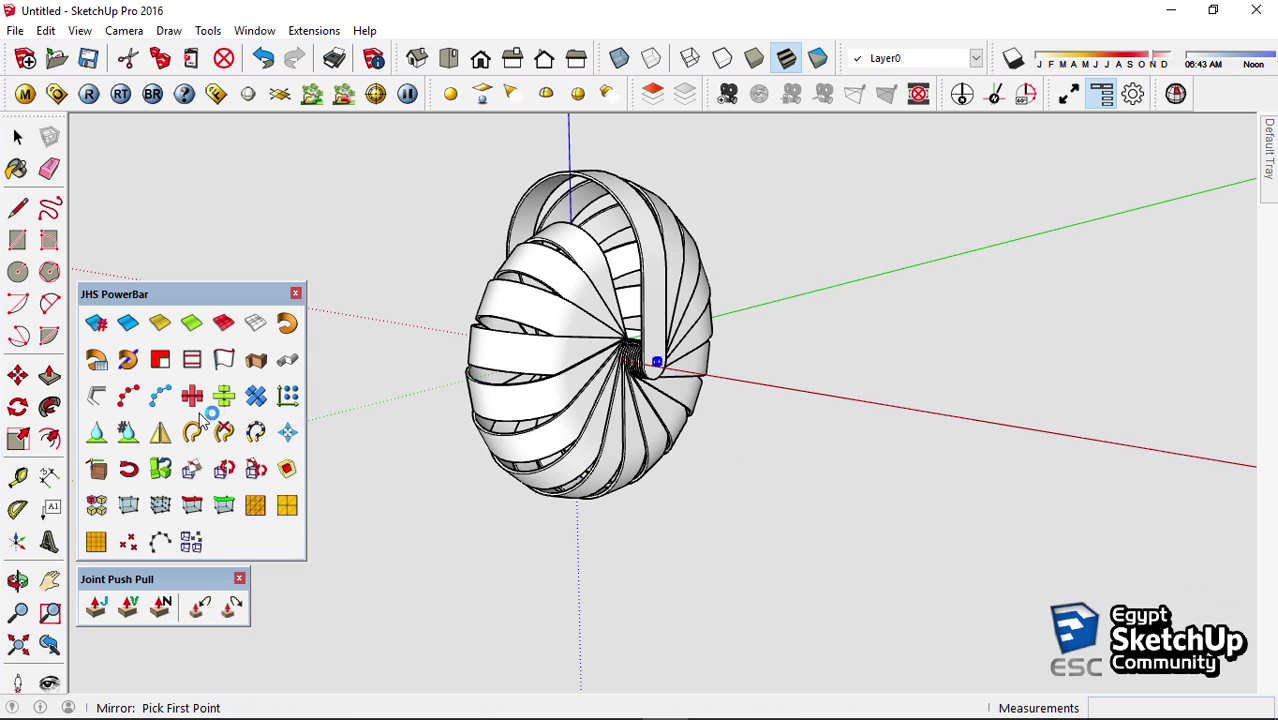
pyautogui.moveTo(580, 300)
pyautogui.mouseDown(button='middle')
pyautogui.moveTo(575, 155)
pyautogui.moveTo(600, 158)
pyautogui.moveTo(440, 212)
pyautogui.moveTo(665, 617)
pyautogui.moveTo(457, 300)
pyautogui.mouseUp(button='middle')
pyautogui.click(613, 152)
pyautogui.click(440, 212)
pyautogui.press('space')
pyautogui.moveTo(485, 343)
pyautogui.mouseDown(button='middle')
pyautogui.moveTo(901, 625)
pyautogui.moveTo(1056, 200)
pyautogui.mouseUp(button='middle')
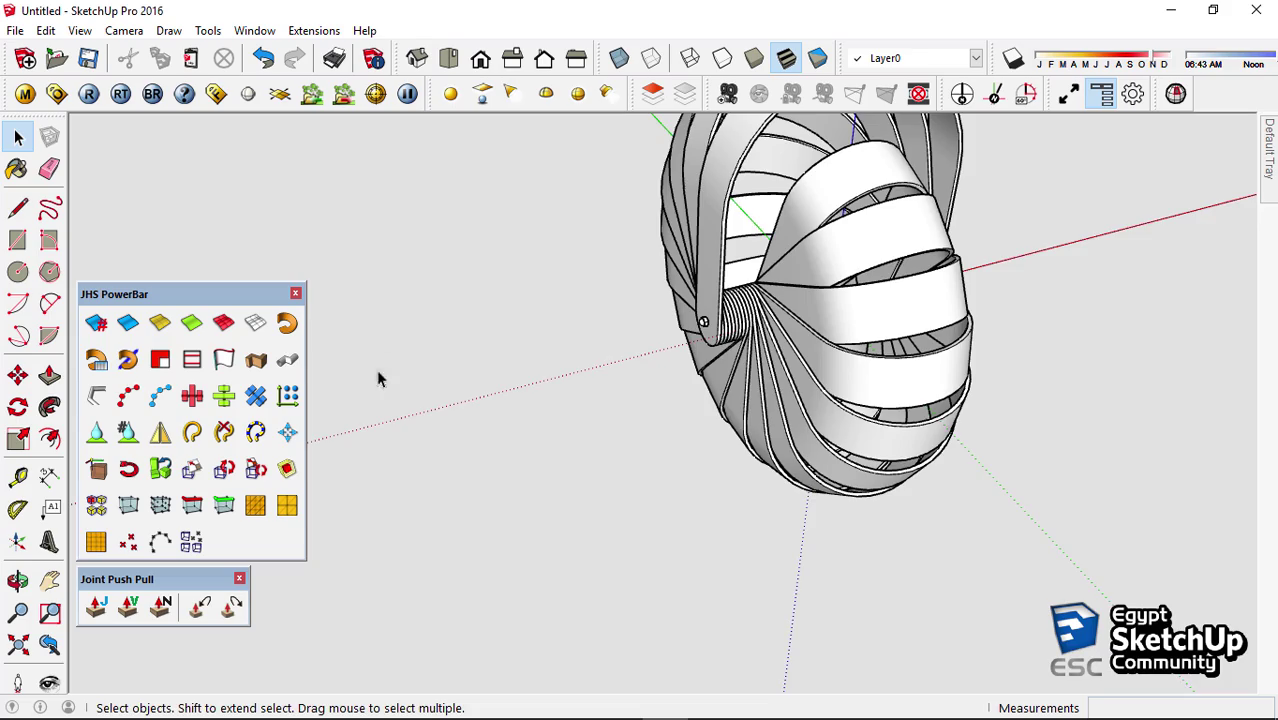
pyautogui.moveTo(378, 378)
pyautogui.mouseDown(button='middle')
pyautogui.moveTo(622, 318)
pyautogui.moveTo(570, 394)
pyautogui.moveTo(470, 405)
pyautogui.moveTo(444, 512)
pyautogui.moveTo(662, 360)
pyautogui.mouseUp(button='middle')
# Open Save As on the Desktop and copy the Nautilus hanging lamp shade folder's name
pyautogui.hotkey('ctrl', 's')
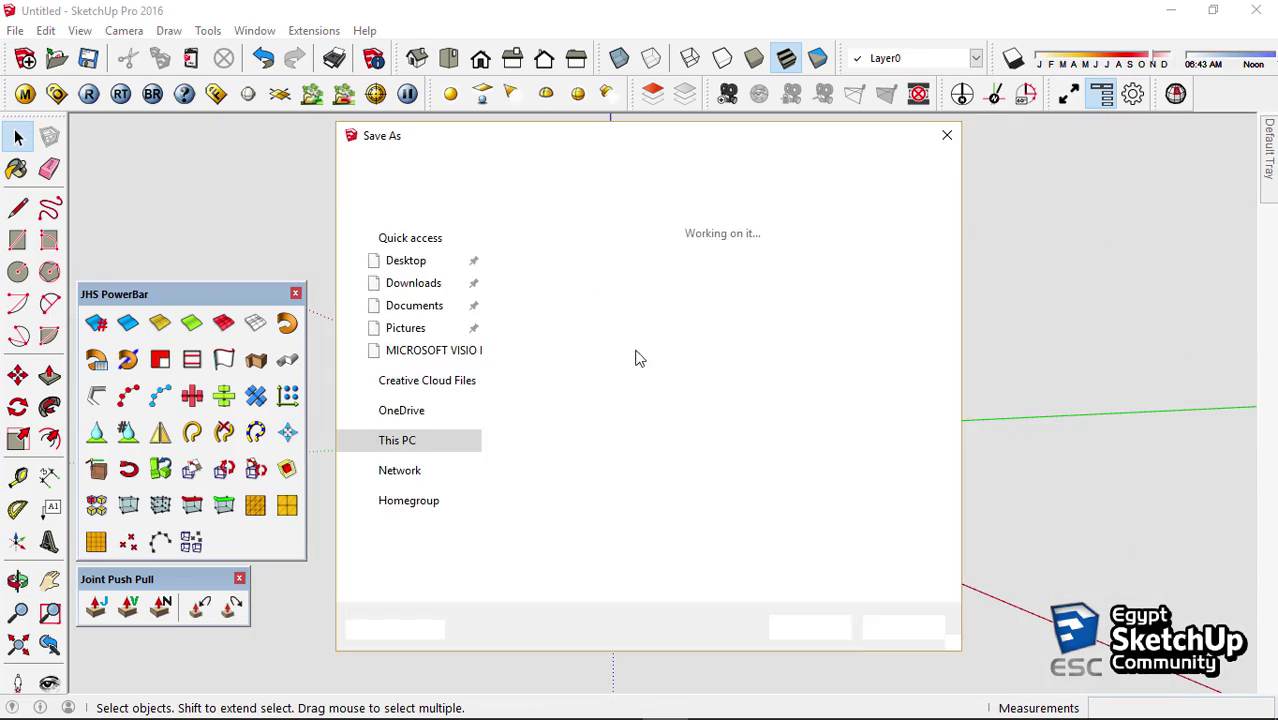
pyautogui.click(407, 361)
pyautogui.scroll(-2, 780, 480)
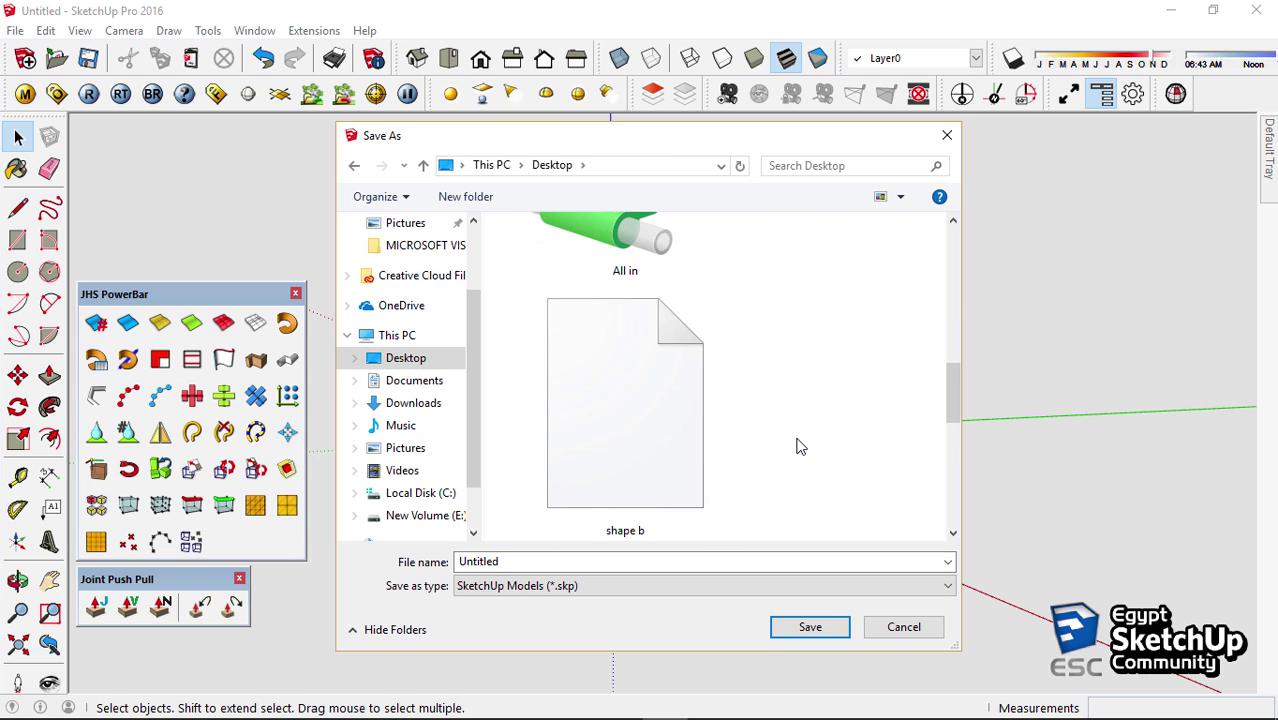
pyautogui.scroll(3, 798, 447)
pyautogui.click(610, 400)
pyautogui.click(600, 415)
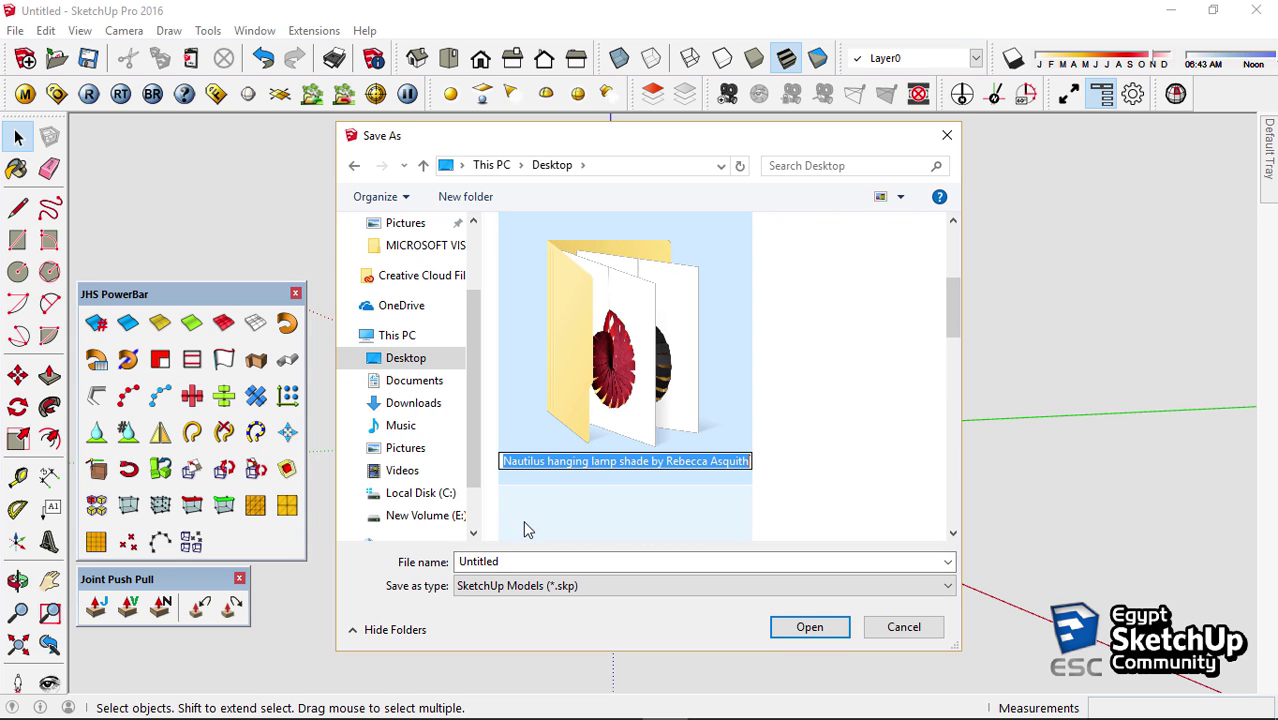
pyautogui.scroll(1, 408, 285)
pyautogui.click(408, 285)
# Paste it as the file name, trim it to 'Nautilus hanging lamp', and save
pyautogui.scroll(1, 405, 260)
pyautogui.click(405, 260)
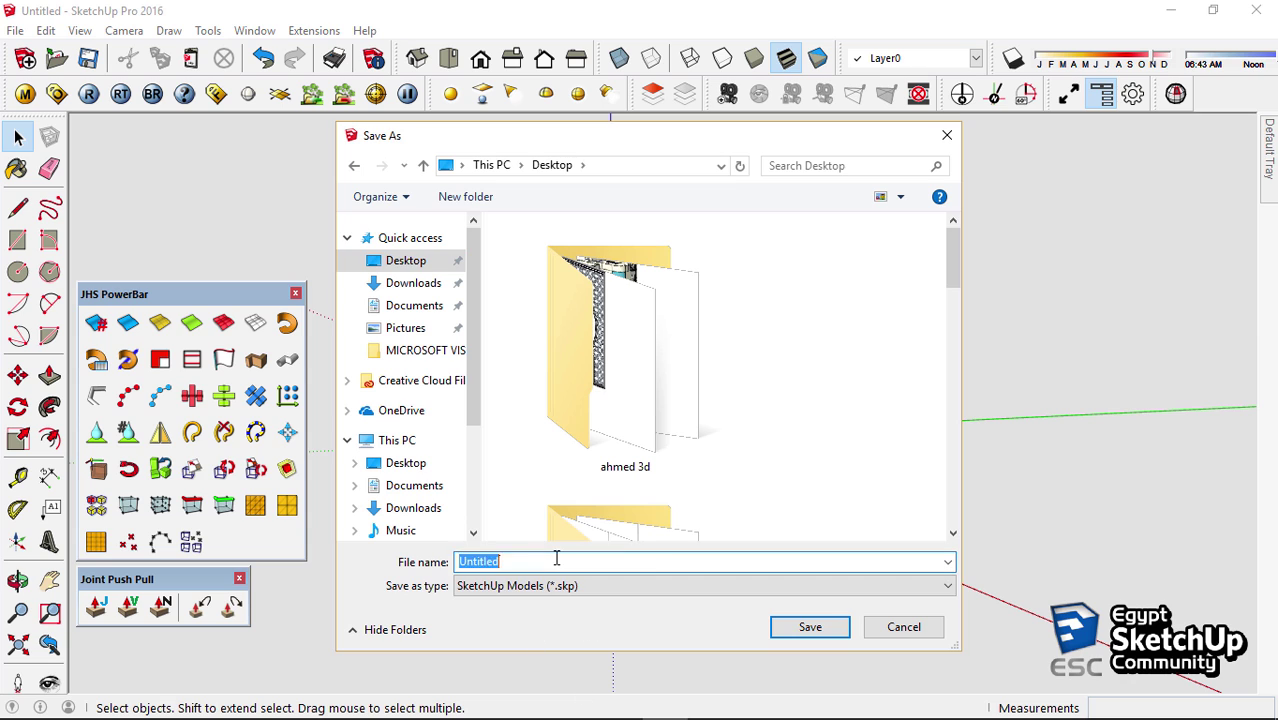
pyautogui.write('Nautilus hanging lamp shade by Rebecca Asquith')
pyautogui.moveTo(606, 561); pyautogui.dragTo(906, 556)
pyautogui.press('BackSpace')
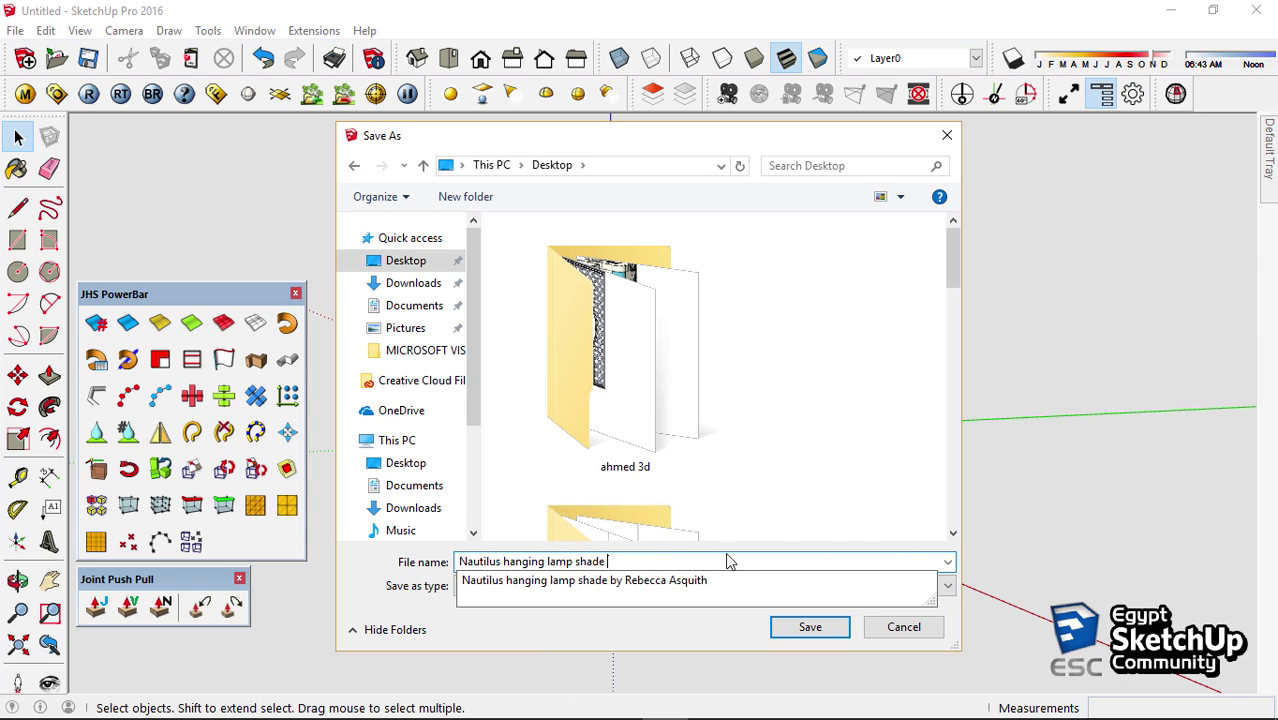
pyautogui.press('BackSpace')
pyautogui.press('BackSpace')
pyautogui.press('BackSpace')
pyautogui.press('BackSpace')
pyautogui.press('BackSpace')
pyautogui.press('BackSpace')
pyautogui.press('BackSpace')
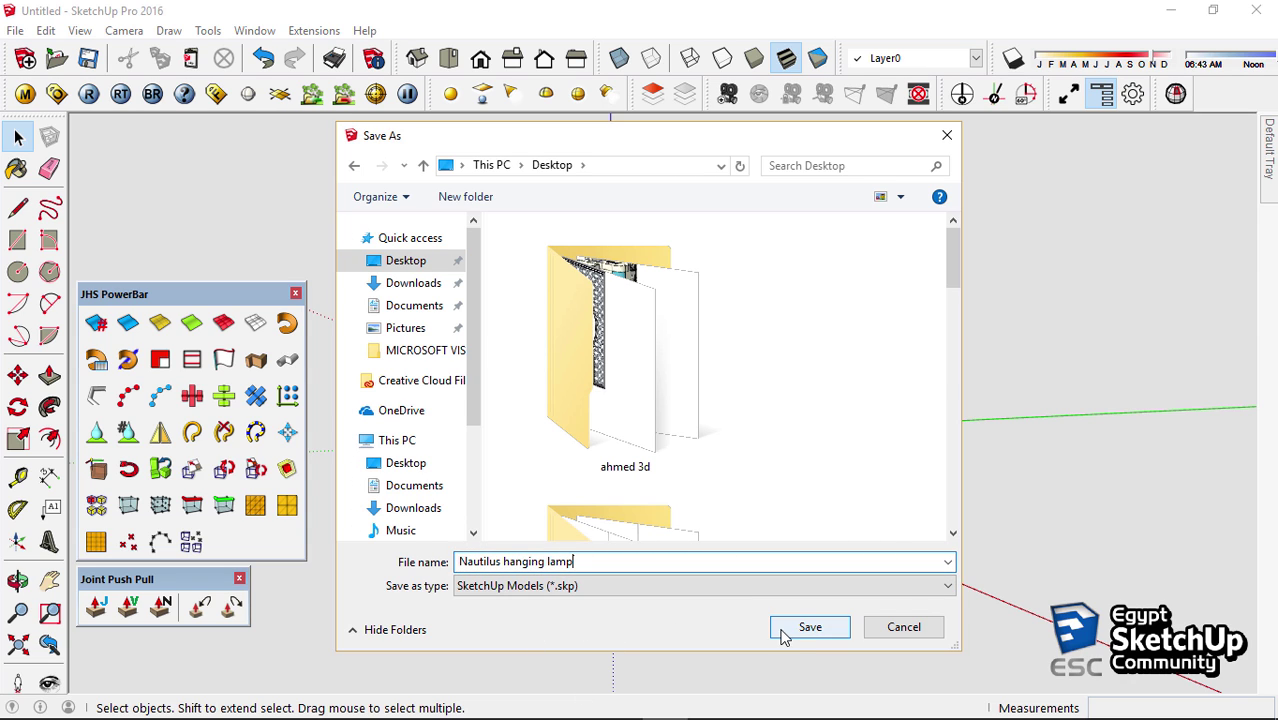
pyautogui.click(783, 637)
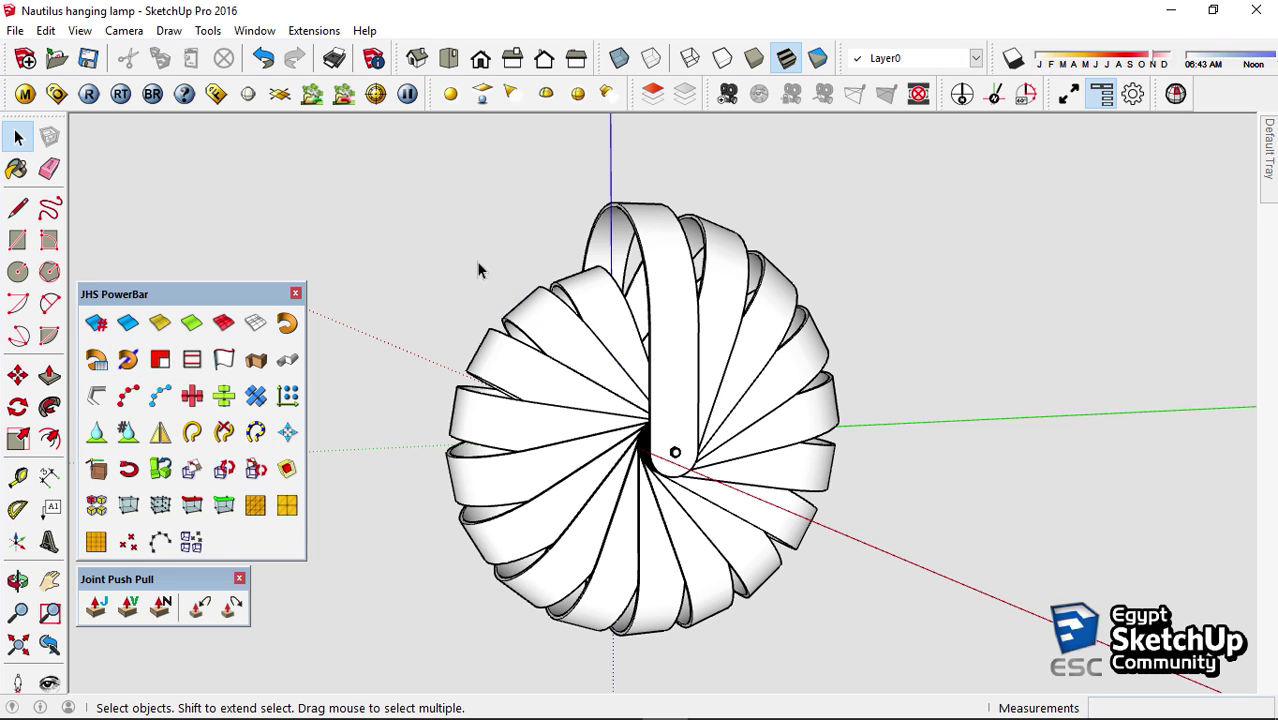
# Close the JHS PowerBar and Joint Push Pull toolbars and turn on Fredo6 Tools
pyautogui.moveTo(443, 367); pyautogui.dragTo(268, 262, button='middle')
pyautogui.click(295, 294)
pyautogui.click(240, 578)
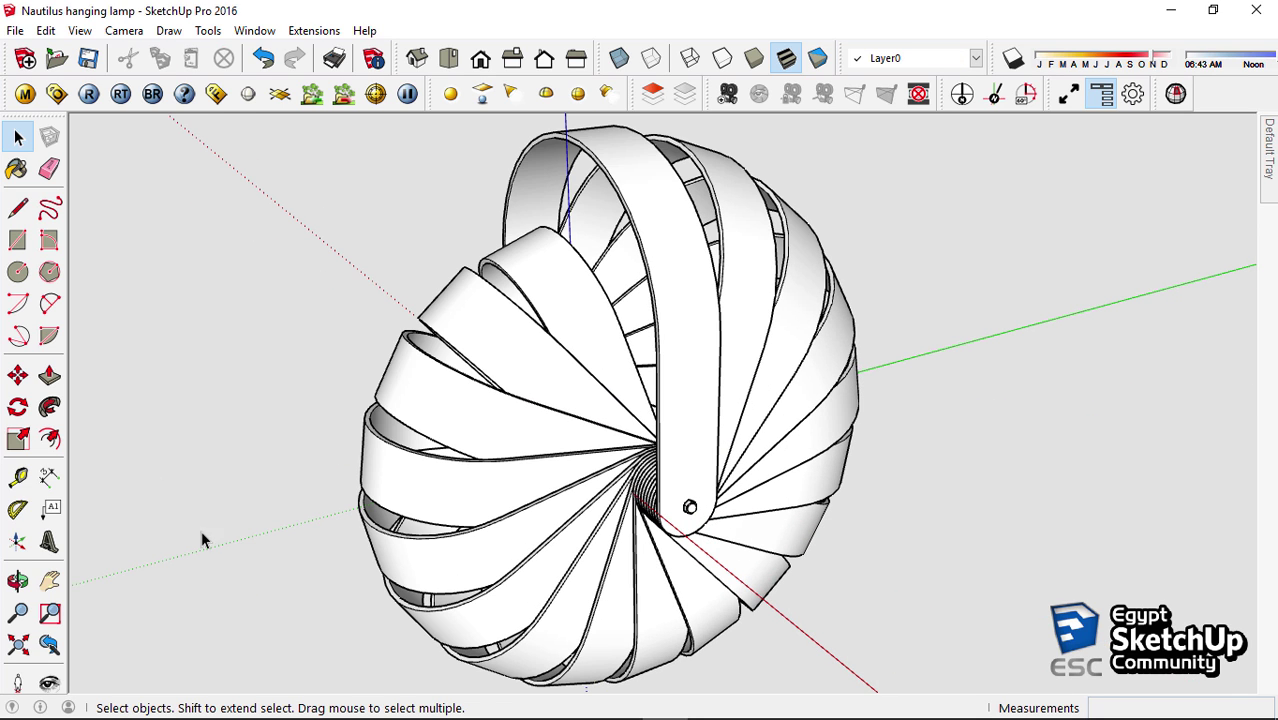
pyautogui.rightClick(33, 335)
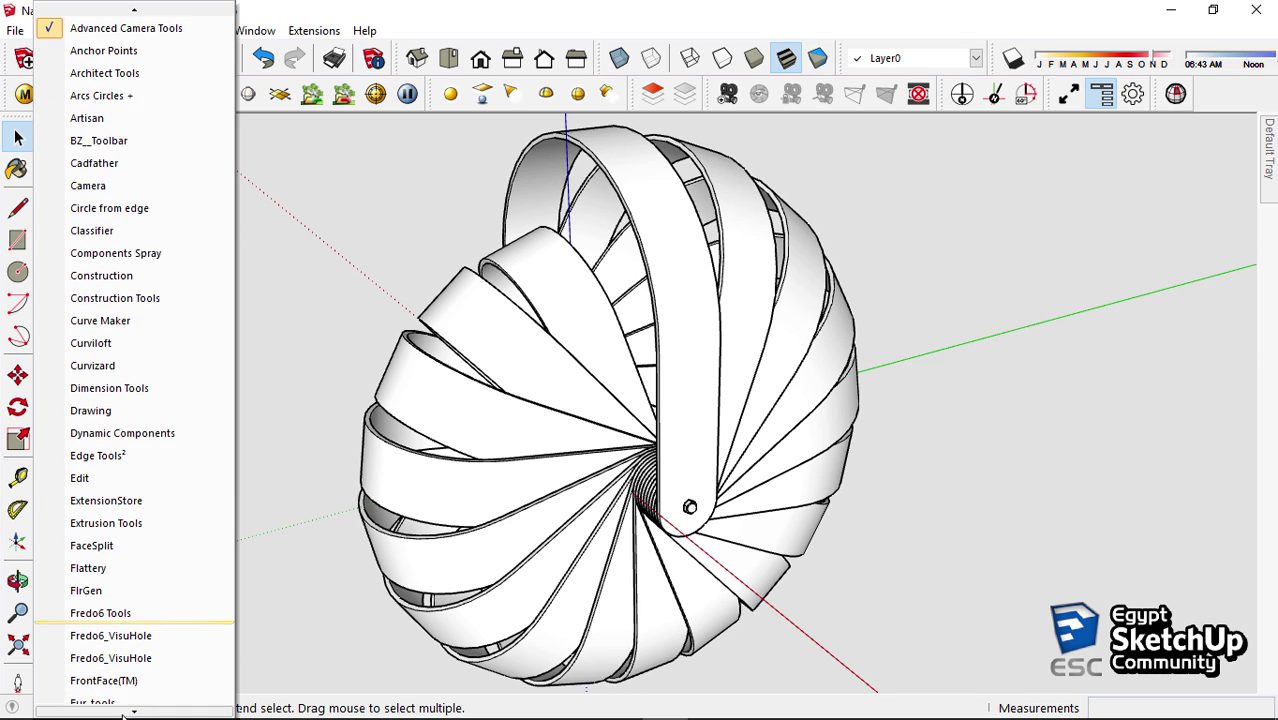
pyautogui.click(128, 598)
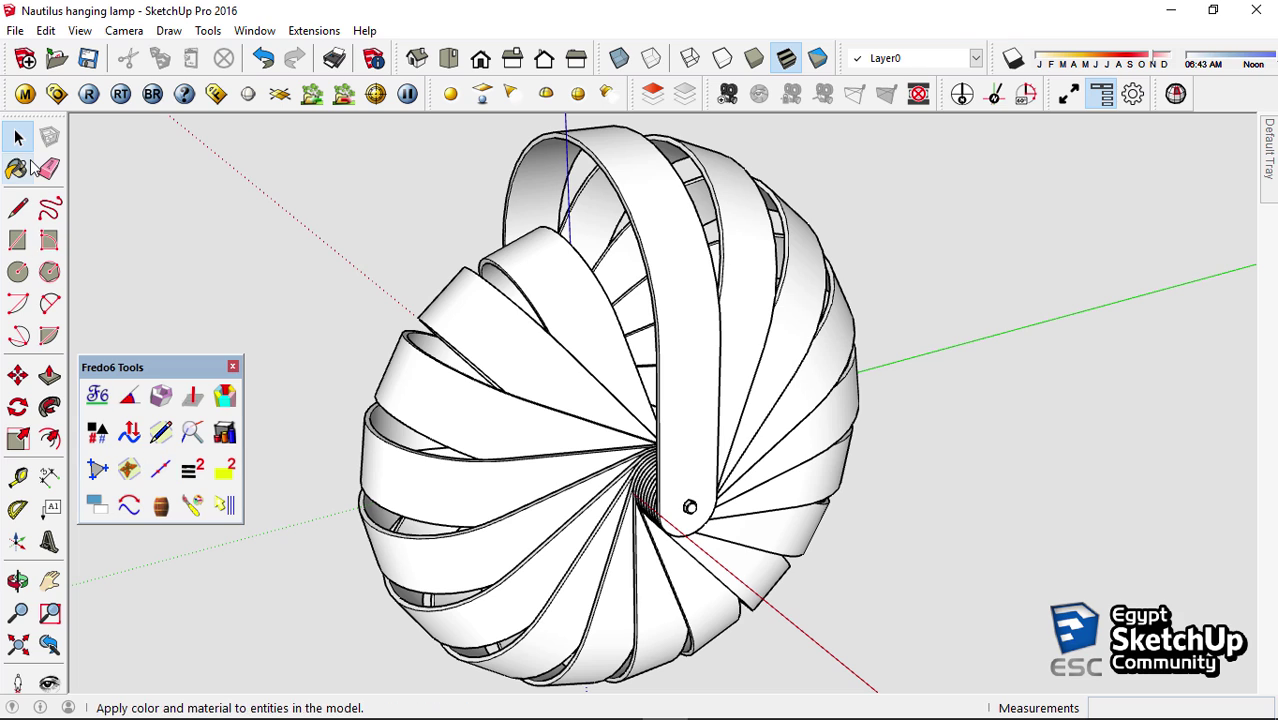
pyautogui.click(17, 170)
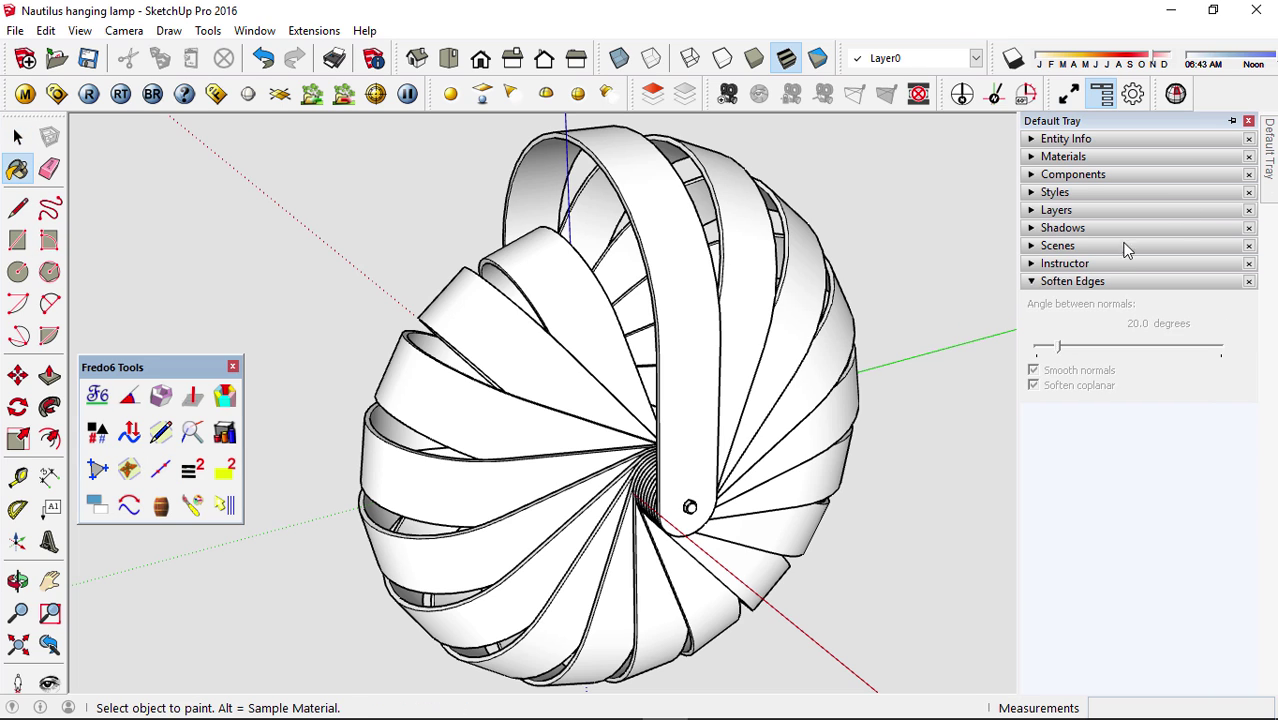
pyautogui.press('space')
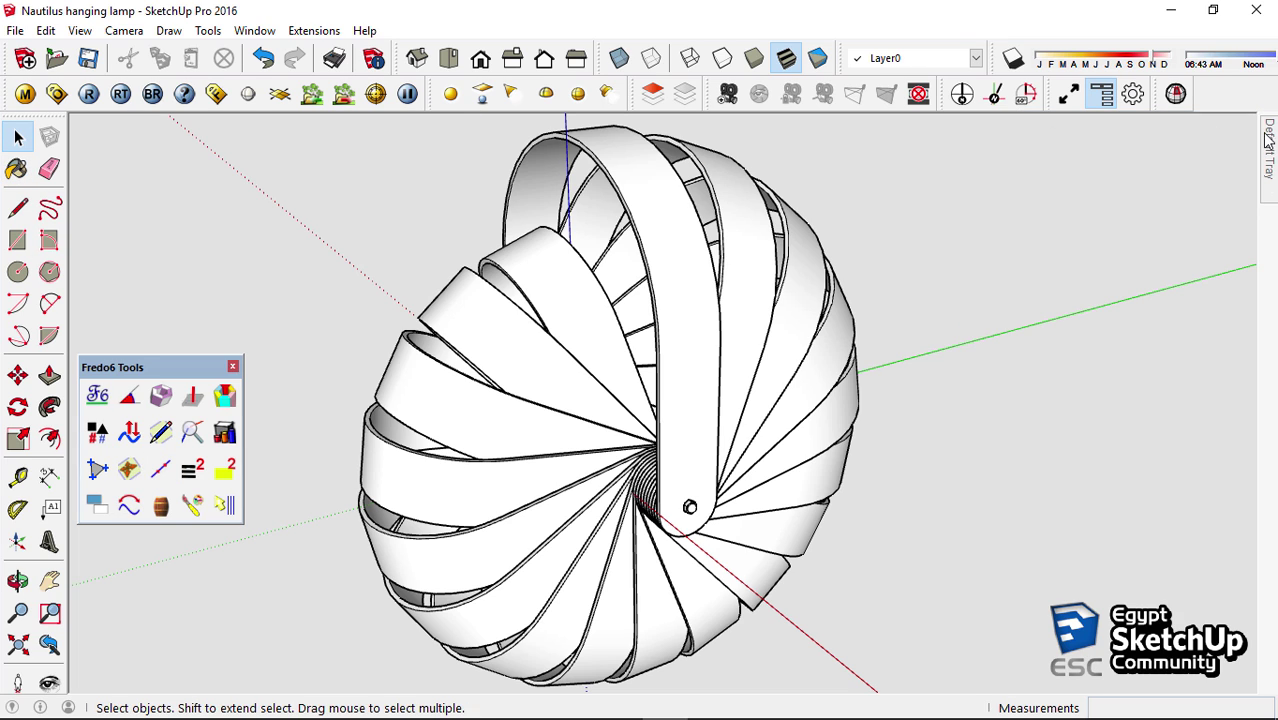
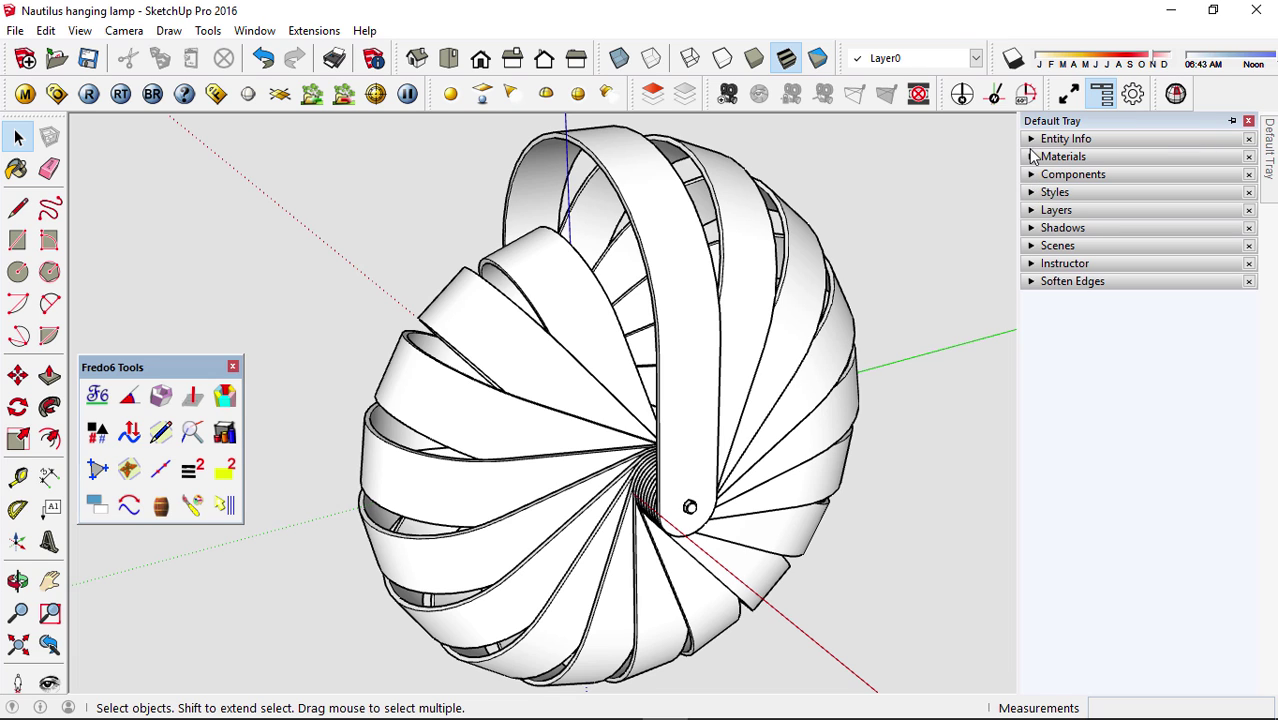
# Switch the Materials library to Wood and choose Wood Floor
pyautogui.click(1175, 279)
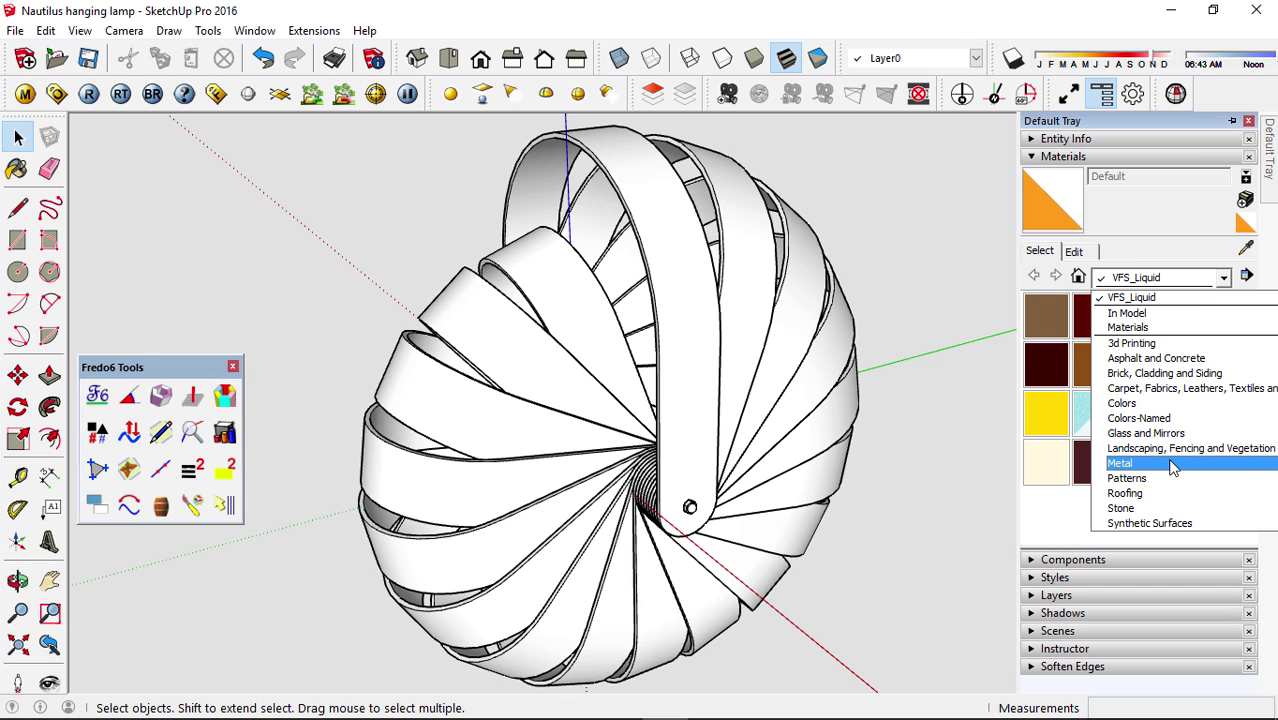
pyautogui.scroll(-2, 1174, 480)
pyautogui.click(1165, 525)
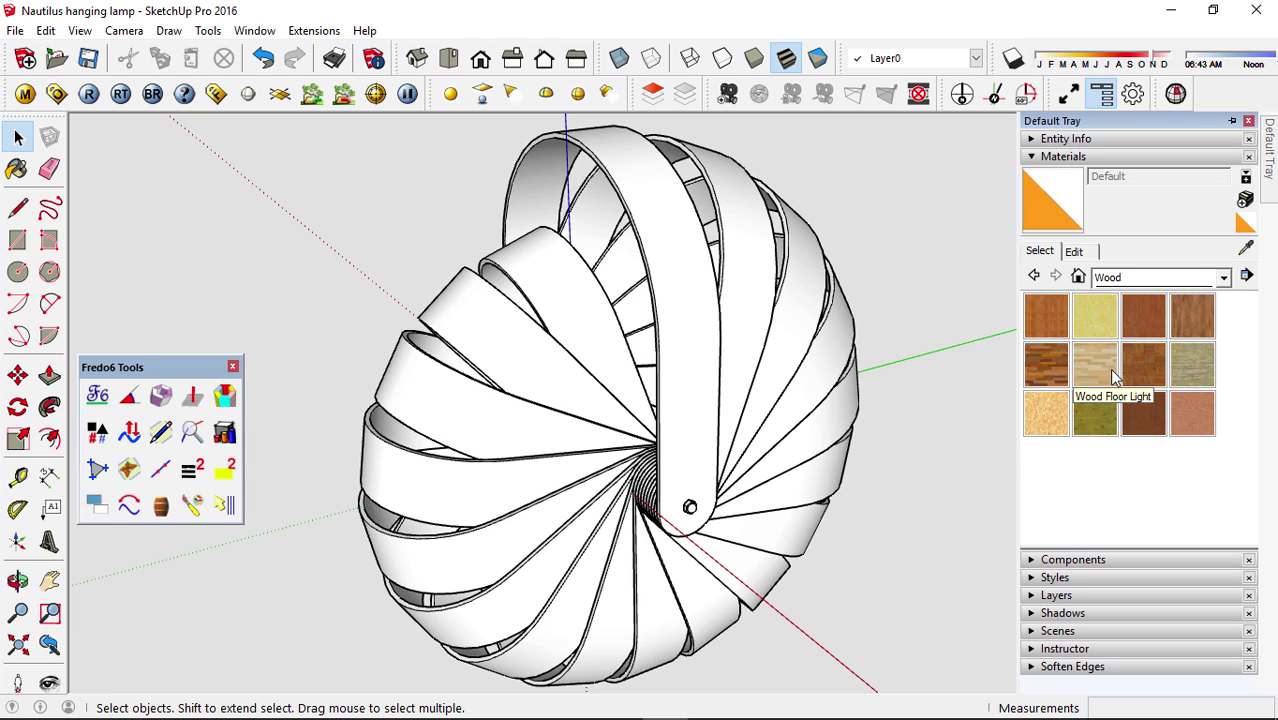
pyautogui.click(1190, 318)
# Paint the strap faces with Wood Floor using ThruPaint, redoing the first attempt
pyautogui.moveTo(720, 240); pyautogui.dragTo(625, 253, button='middle')
pyautogui.click(224, 507)
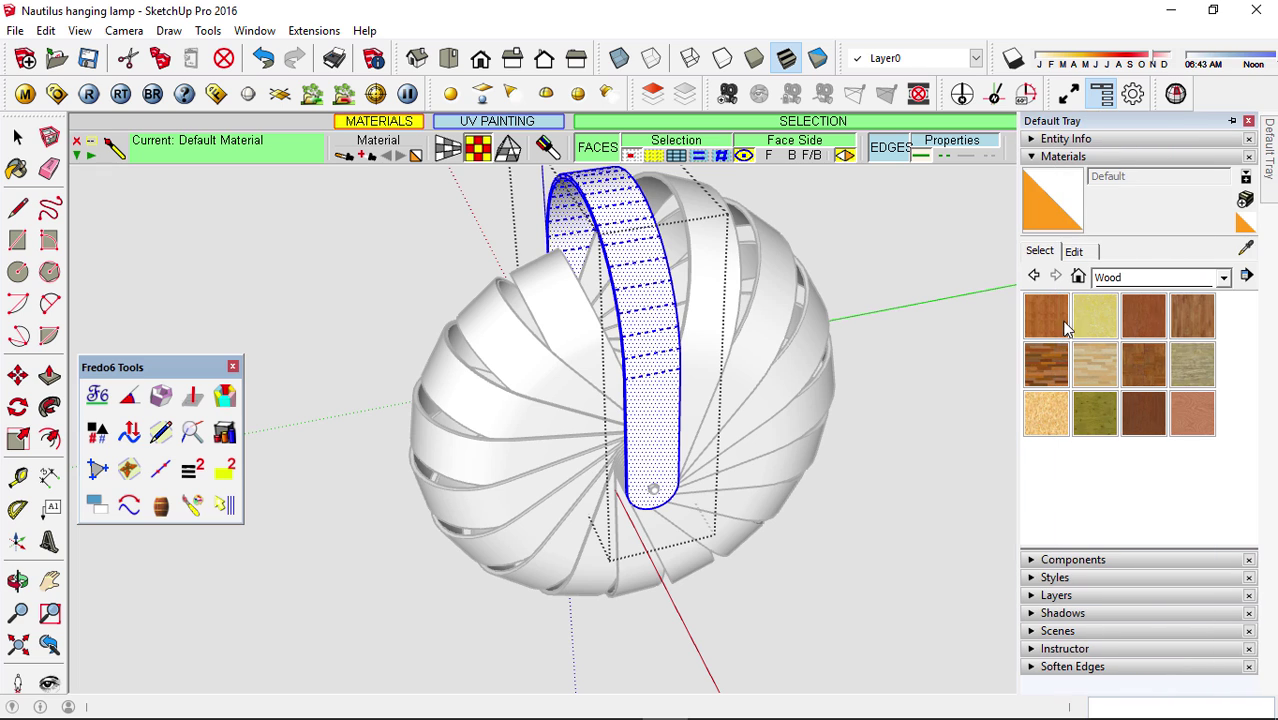
pyautogui.click(1192, 318)
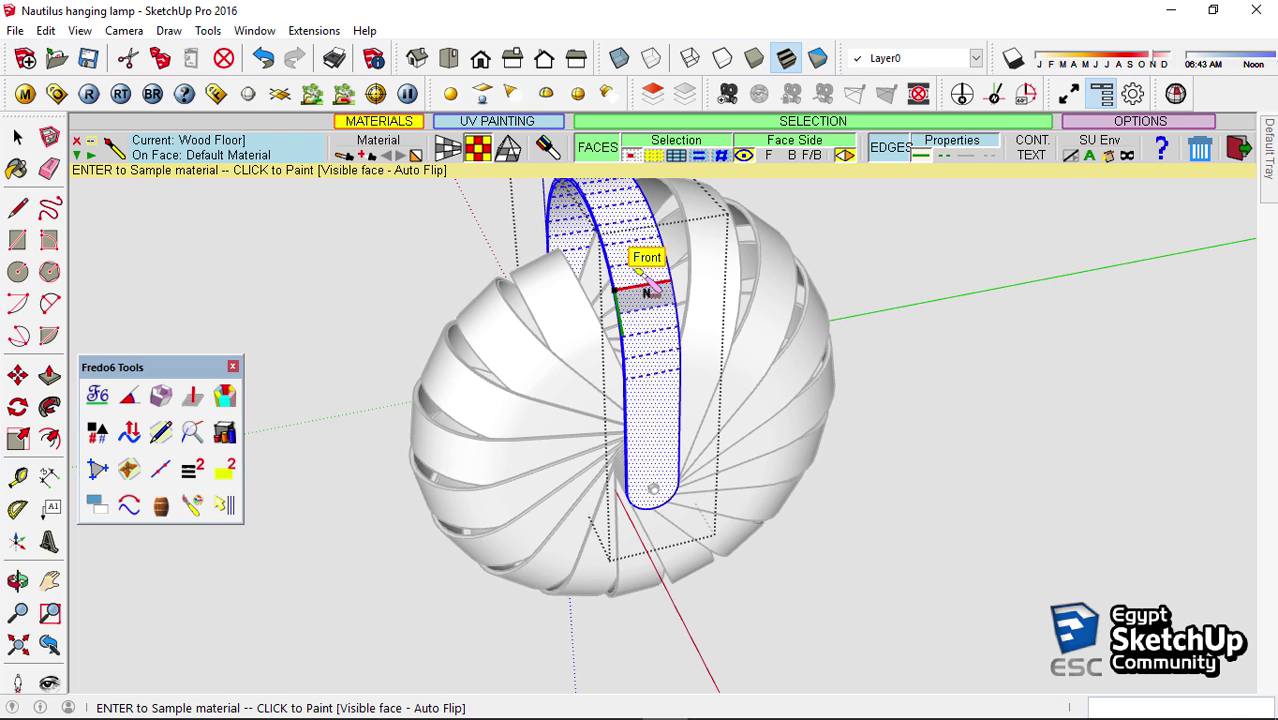
pyautogui.click(643, 368)
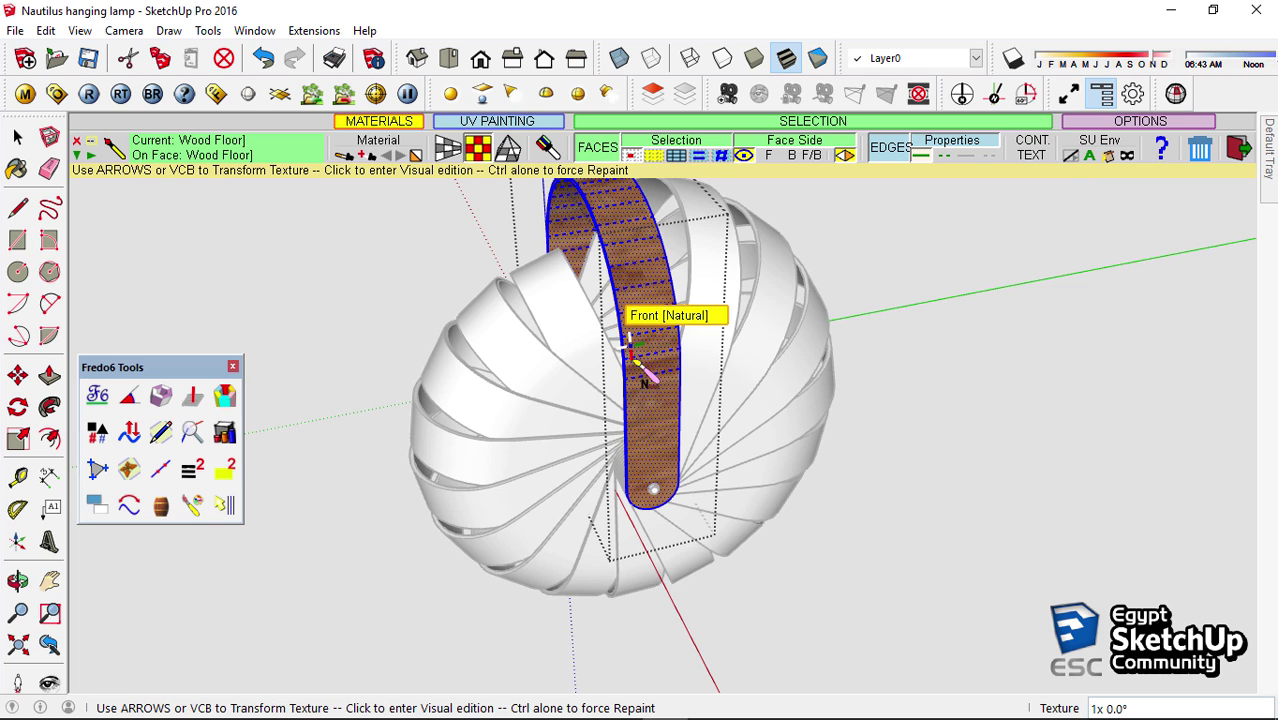
pyautogui.moveTo(645, 345)
pyautogui.mouseDown(button='middle')
pyautogui.moveTo(656, 300)
pyautogui.moveTo(690, 255)
pyautogui.moveTo(868, 230)
pyautogui.mouseUp(button='middle')
pyautogui.hotkey('ctrl', 'z')
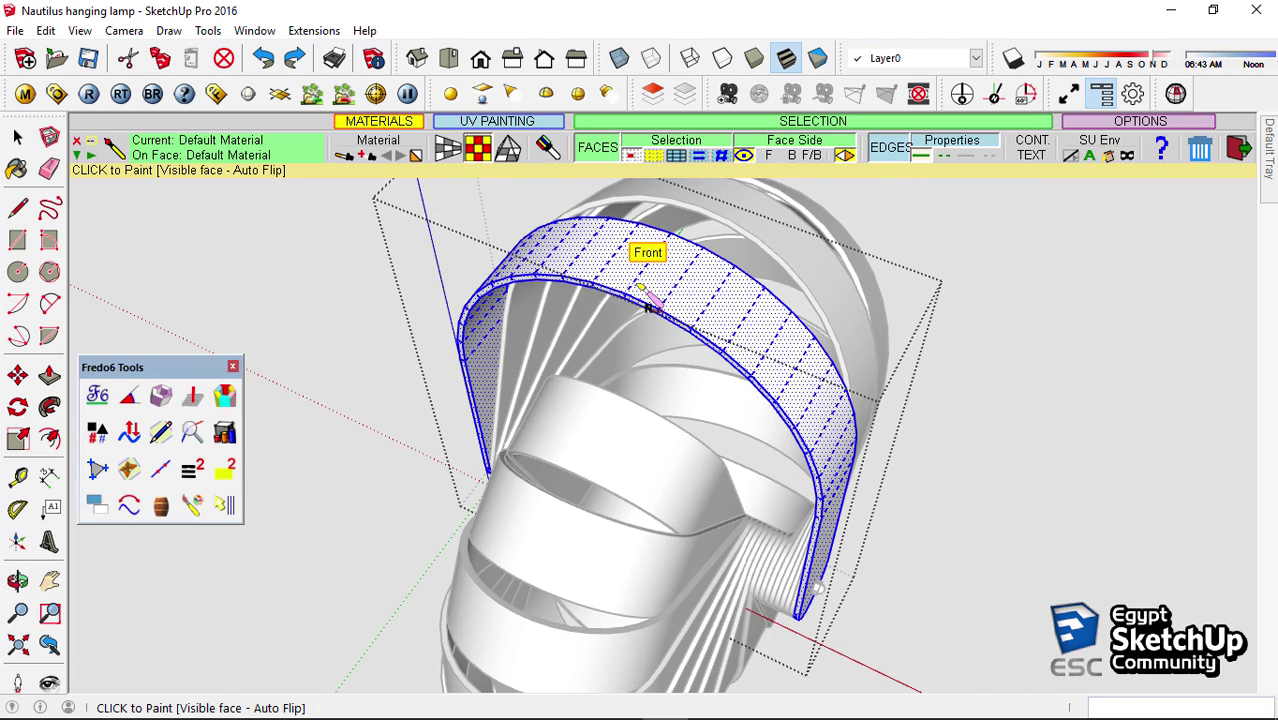
pyautogui.click(1192, 320)
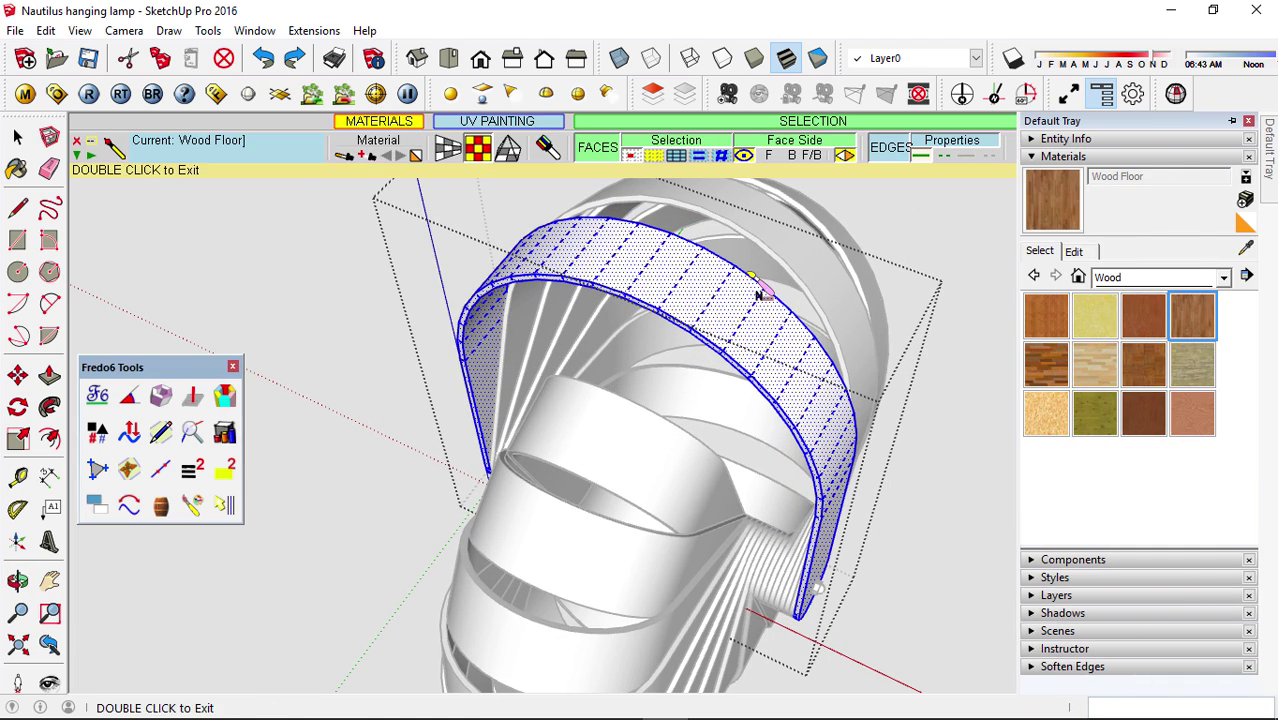
pyautogui.click(633, 293)
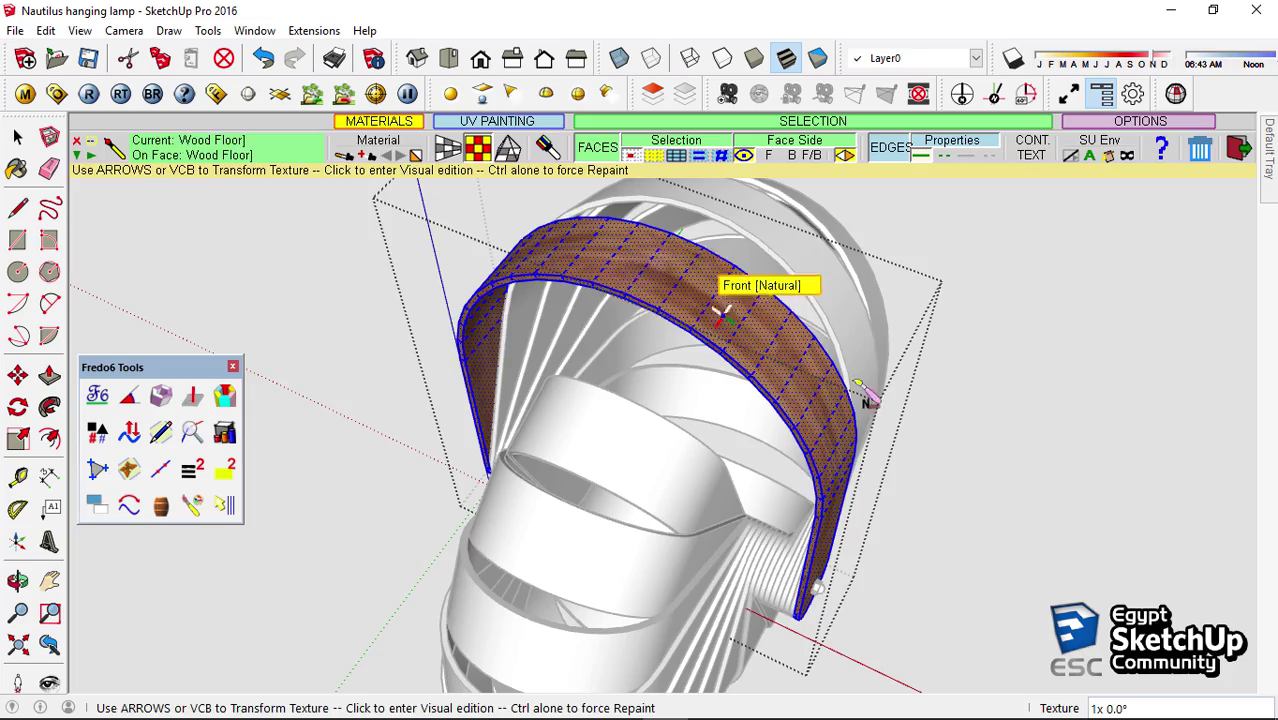
pyautogui.moveTo(633, 293)
pyautogui.mouseDown(button='middle')
pyautogui.moveTo(613, 477)
pyautogui.moveTo(659, 543)
pyautogui.moveTo(542, 320)
pyautogui.mouseUp(button='middle')
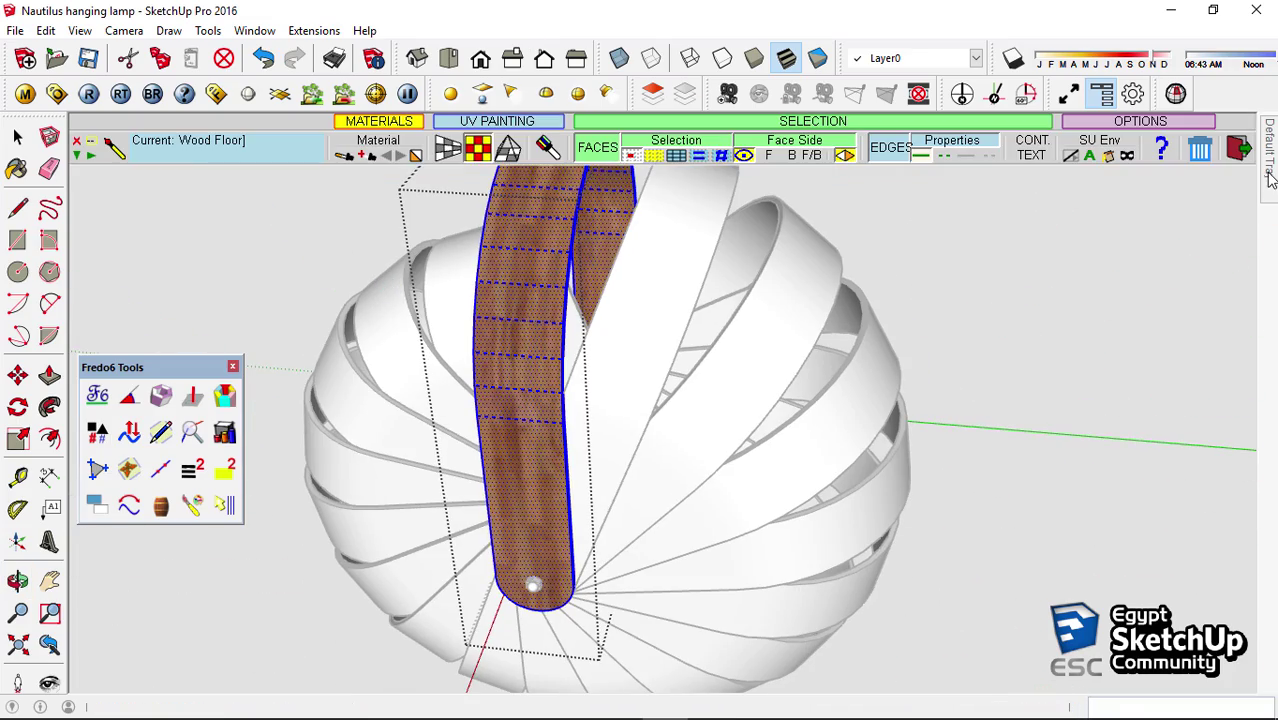
# Set the strap's Wood Floor texture width to 0.8 m, trying 0.5 m first, and check its placement
pyautogui.moveTo(1268, 150)
pyautogui.click(1073, 251)
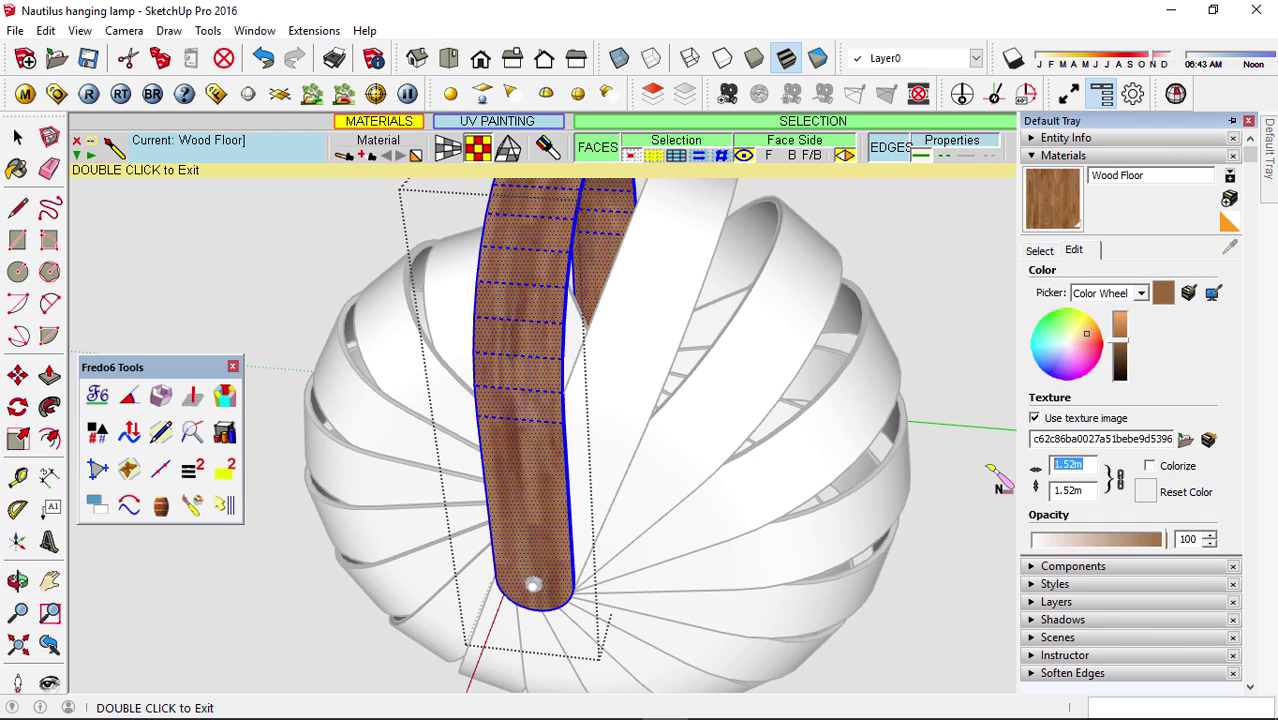
pyautogui.write('0.3')
pyautogui.press('Return')
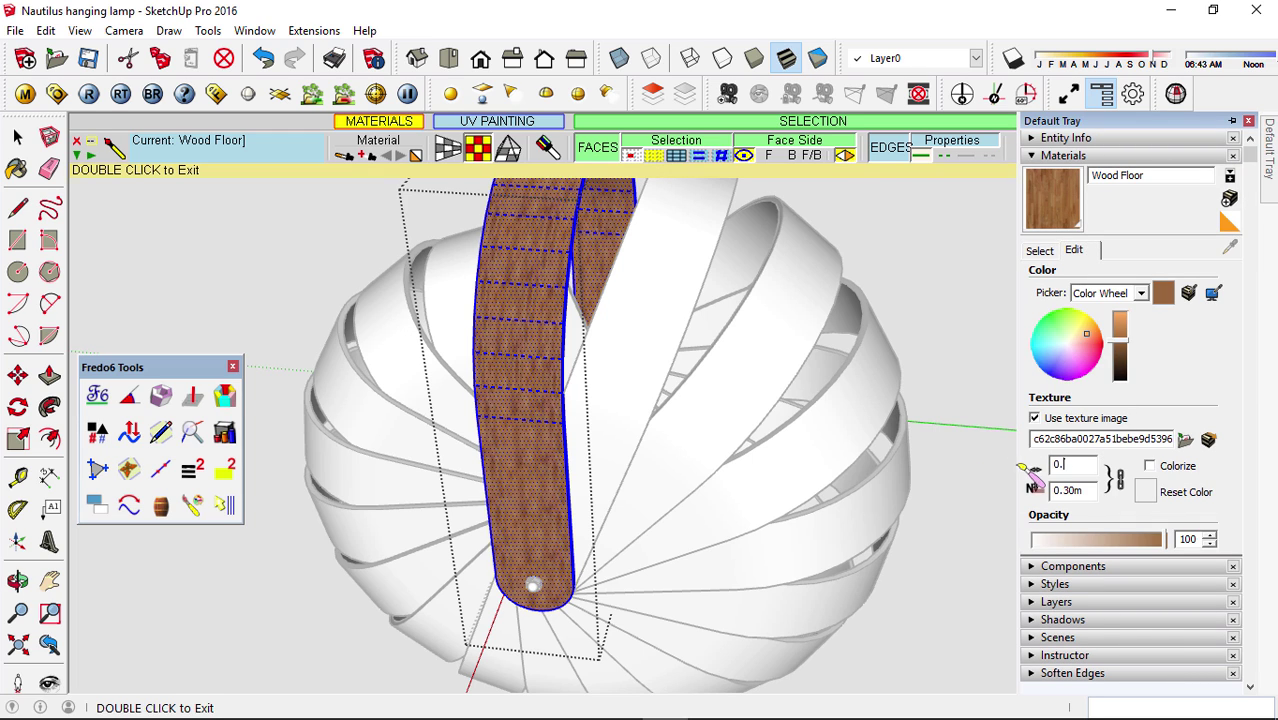
pyautogui.write('0.5')
pyautogui.press('Return')
pyautogui.write('0.8')
pyautogui.press('Return')
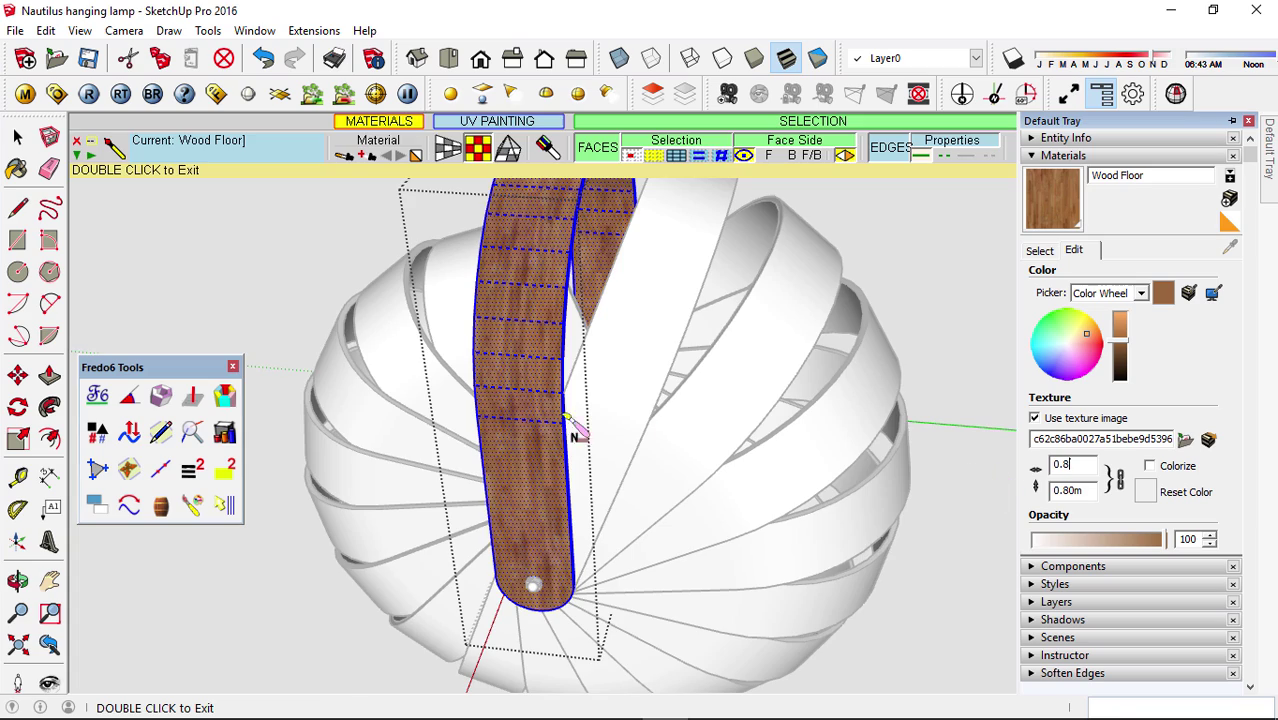
pyautogui.moveTo(575, 430)
pyautogui.mouseDown(button='middle')
pyautogui.moveTo(829, 336)
pyautogui.moveTo(699, 391)
pyautogui.mouseUp(button='middle')
pyautogui.click(651, 418)
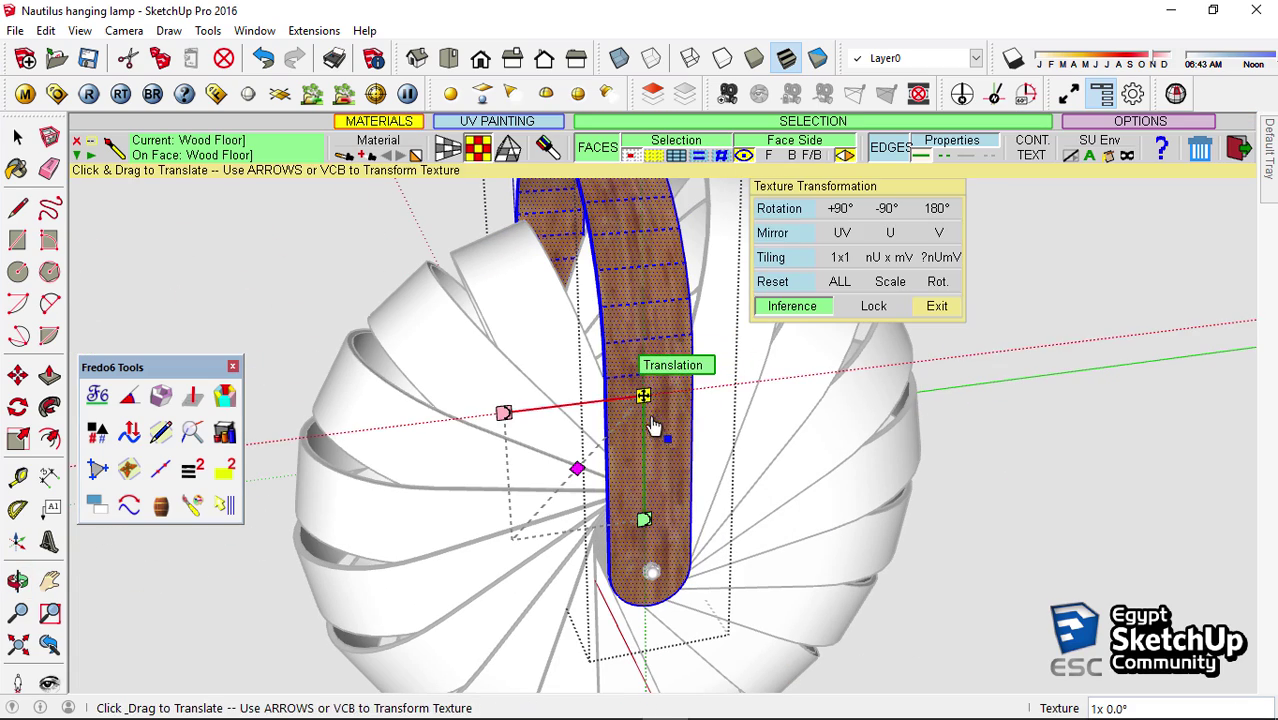
pyautogui.press('Escape')
pyautogui.hotkey('ctrl', 'z')
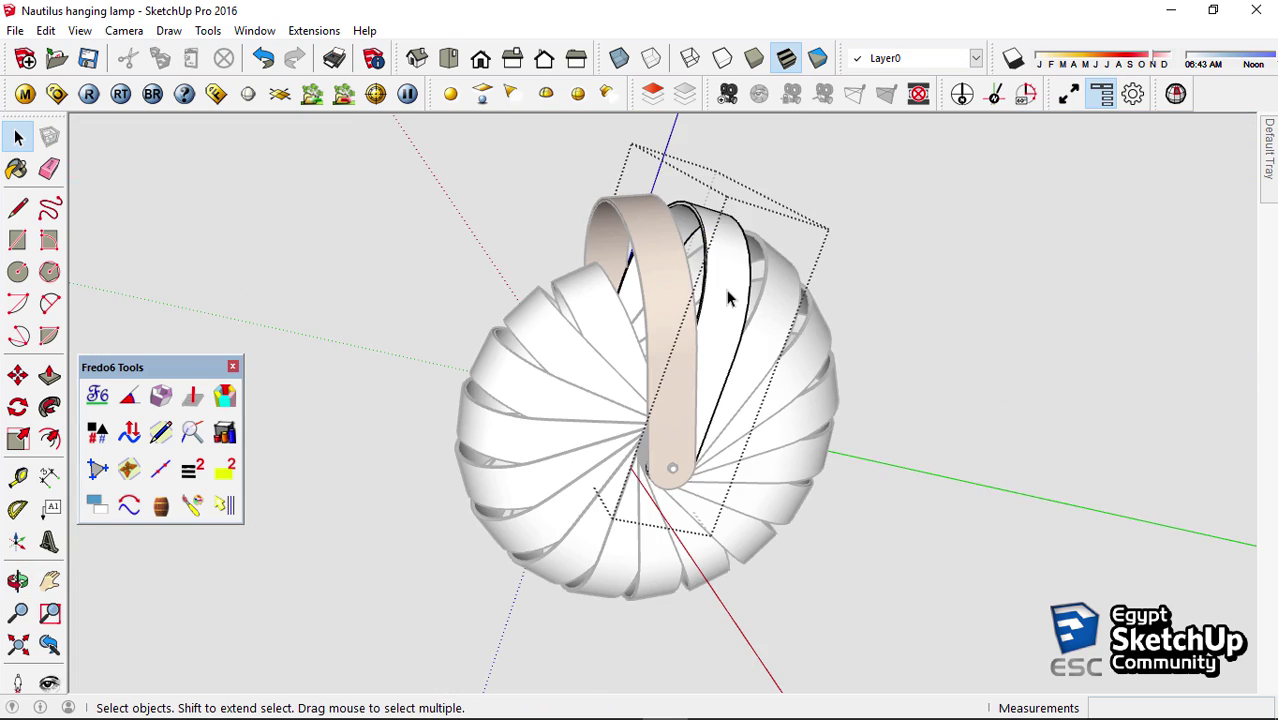
# Paint Wood Floor onto the first bands with ThruPaint, undoing the unwanted strokes
pyautogui.click(200, 508)
pyautogui.click(713, 365)
pyautogui.moveTo(713, 365)
pyautogui.mouseDown(button='middle')
pyautogui.moveTo(645, 310)
pyautogui.moveTo(621, 256)
pyautogui.moveTo(558, 274)
pyautogui.mouseUp(button='middle')
pyautogui.click(558, 274)
pyautogui.press('space')
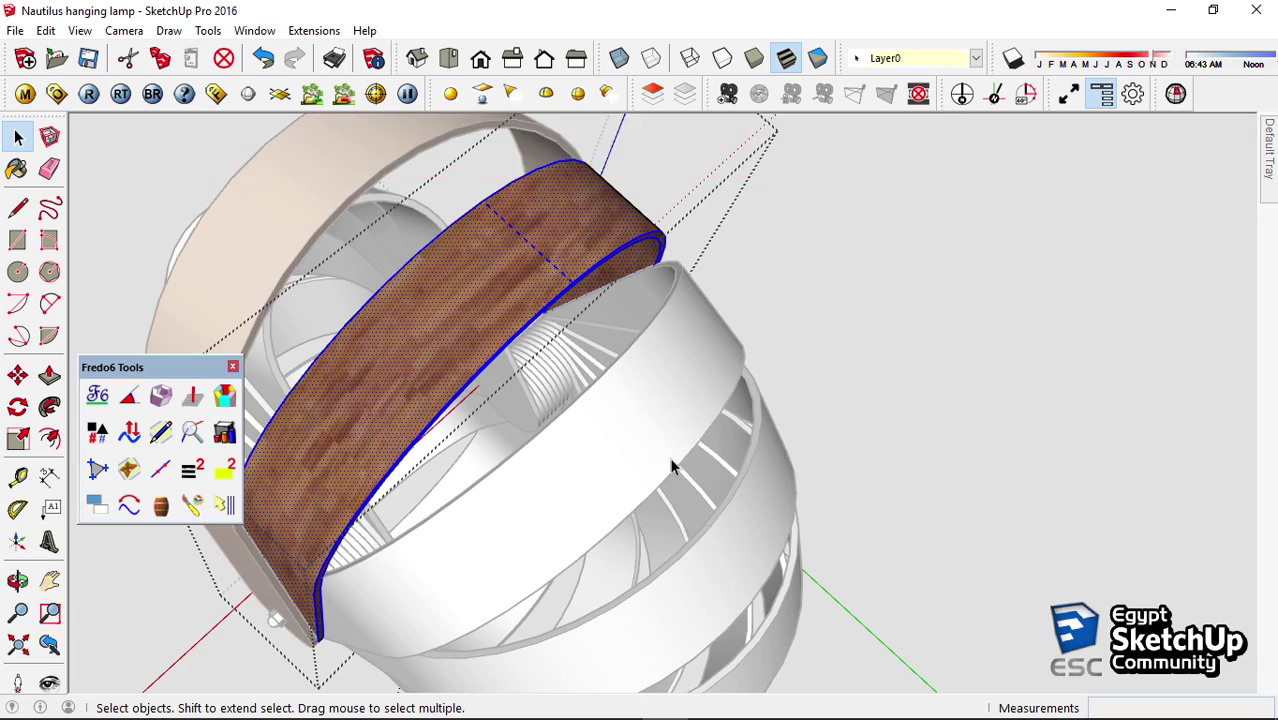
pyautogui.hotkey('ctrl', 'z')
pyautogui.click(200, 508)
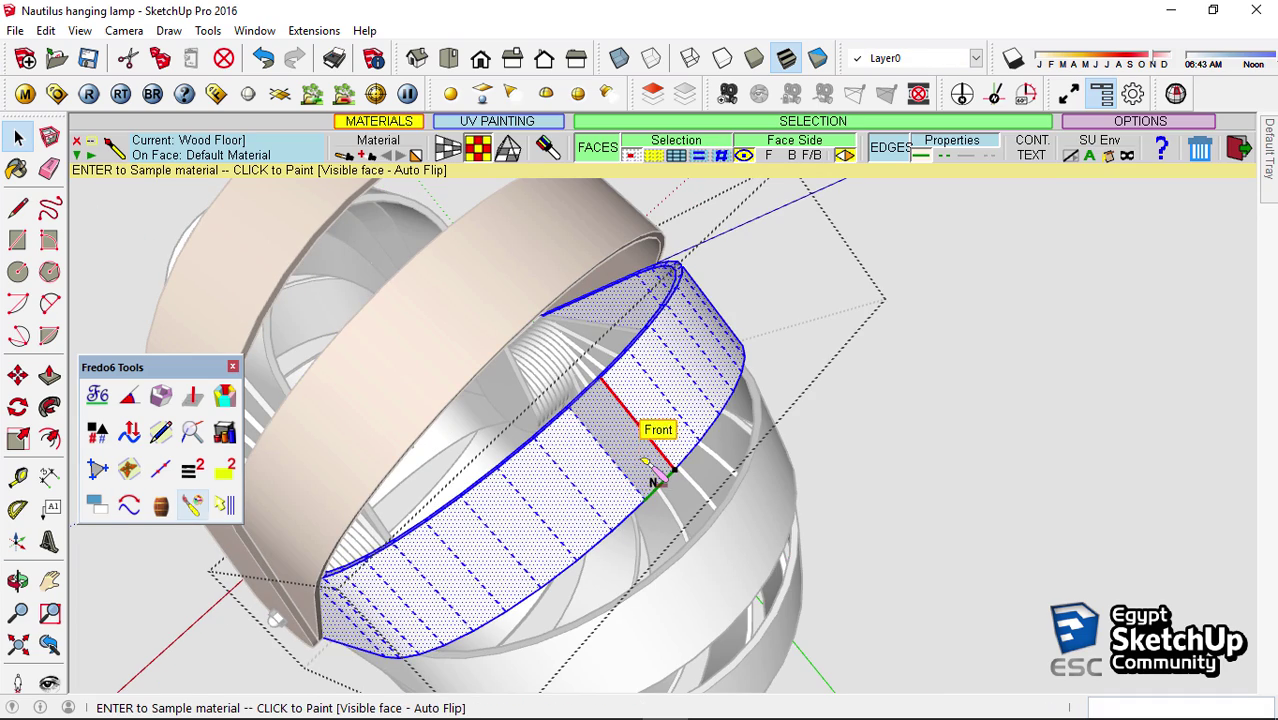
pyautogui.click(645, 445)
pyautogui.press('space')
pyautogui.moveTo(645, 445); pyautogui.dragTo(503, 403, button='middle')
pyautogui.hotkey('ctrl', 'z')
pyautogui.click(163, 505)
pyautogui.click(570, 420)
pyautogui.press('space')
pyautogui.hotkey('ctrl', 'z')
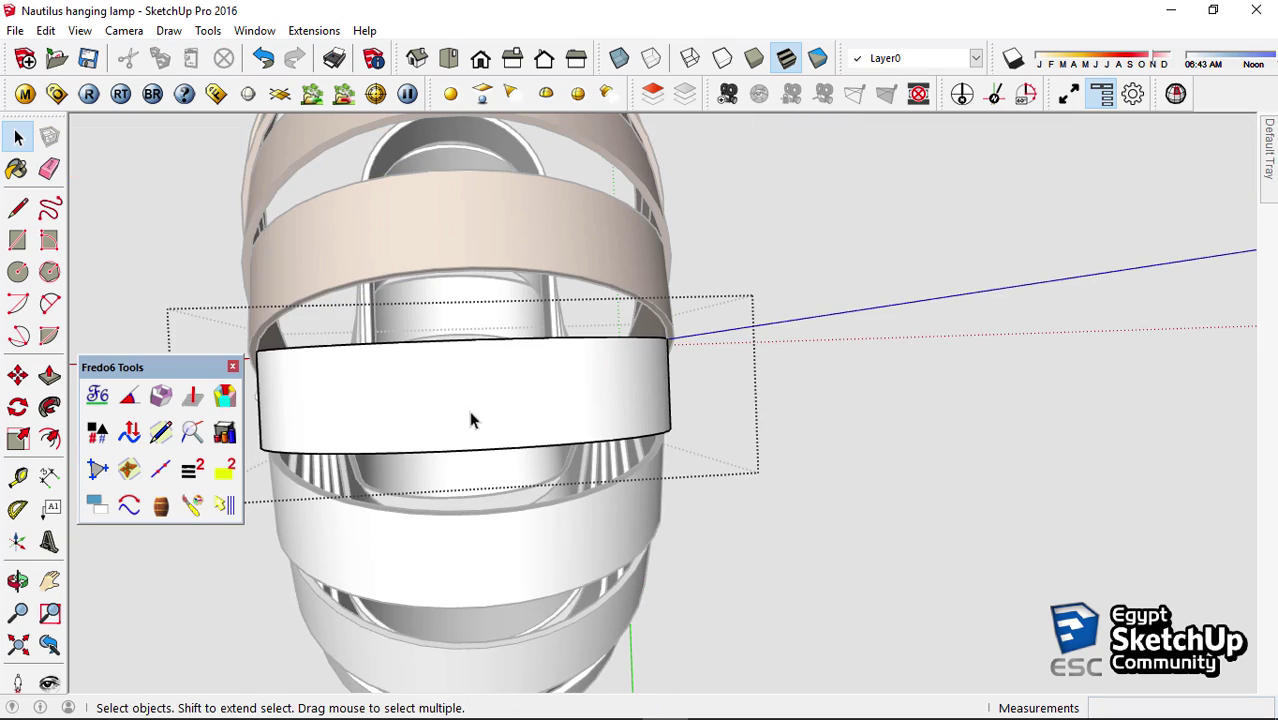
# Select the front band and paint it and the neighbouring bands with Wood Floor
pyautogui.click(471, 420)
pyautogui.click(193, 508)
pyautogui.click(465, 408)
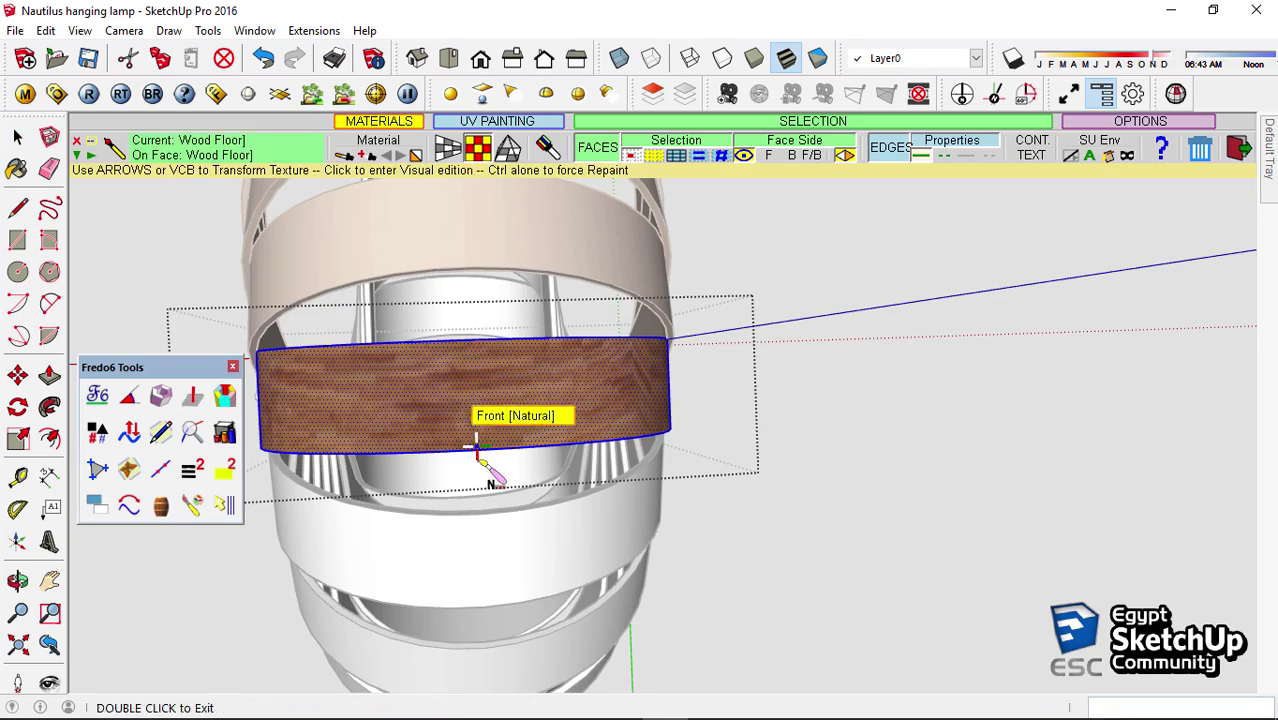
pyautogui.press('space')
pyautogui.moveTo(485, 465); pyautogui.dragTo(456, 533, button='middle')
pyautogui.click(183, 516)
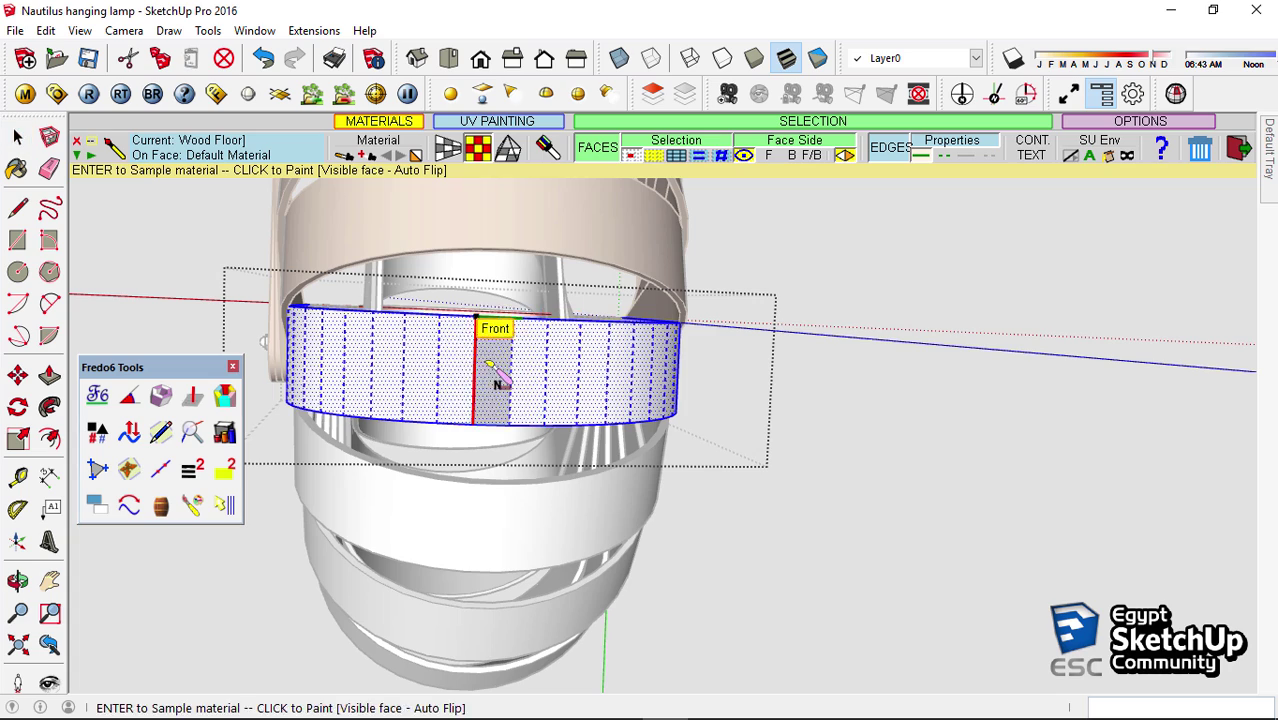
pyautogui.click(476, 330)
pyautogui.press('space')
pyautogui.moveTo(530, 519); pyautogui.dragTo(463, 385, button='middle')
pyautogui.click(463, 385)
pyautogui.click(193, 505)
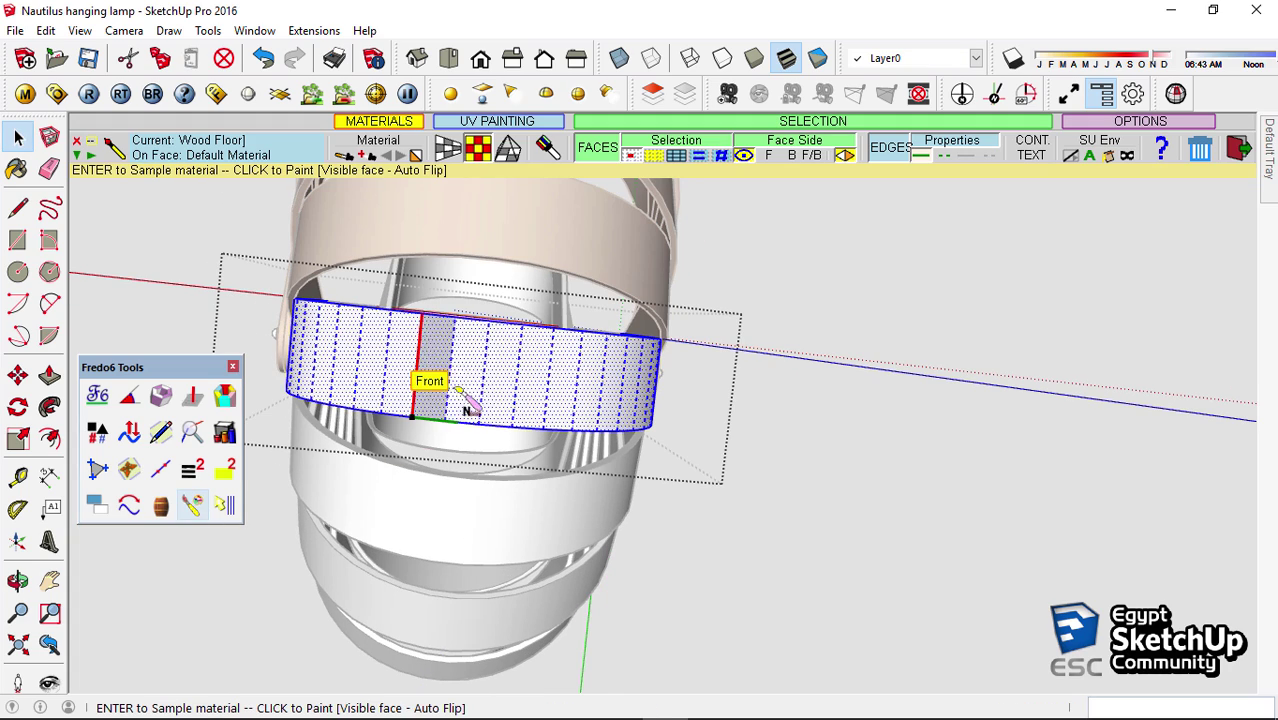
pyautogui.click(487, 408)
pyautogui.moveTo(487, 408); pyautogui.dragTo(471, 348, button='middle')
pyautogui.press('space')
# Paint Wood Floor onto the upper bands, then select and paint the lower band
pyautogui.click(197, 512)
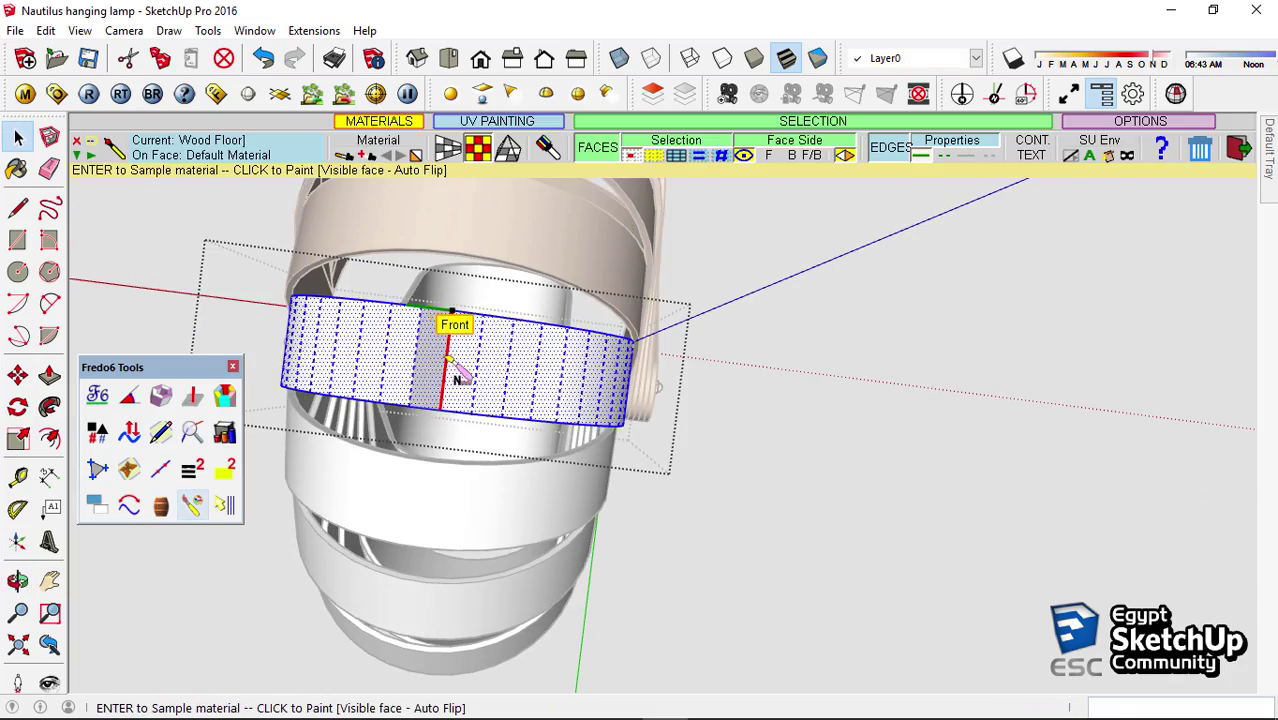
pyautogui.click(448, 322)
pyautogui.press('space')
pyautogui.moveTo(436, 508); pyautogui.dragTo(430, 480, button='middle')
pyautogui.click(193, 505)
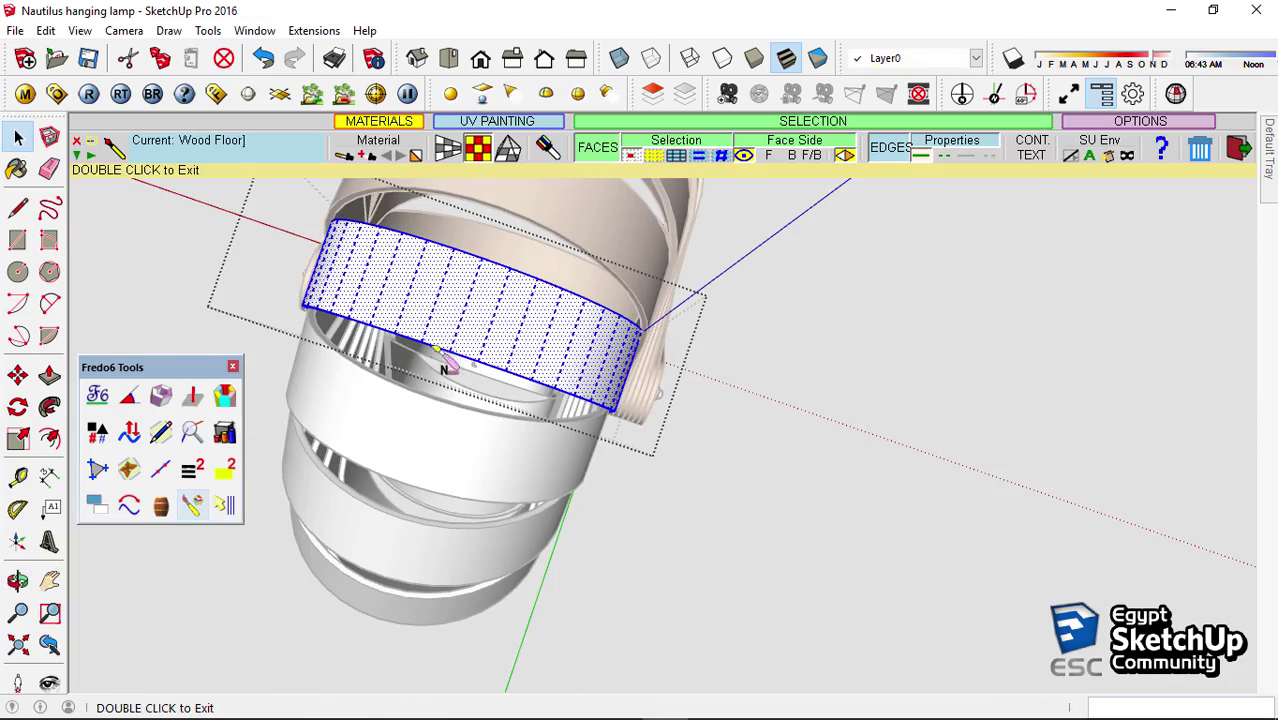
pyautogui.click(457, 315)
pyautogui.press('space')
pyautogui.moveTo(457, 315); pyautogui.dragTo(428, 485, button='middle')
pyautogui.click(479, 343)
pyautogui.moveTo(479, 343)
pyautogui.mouseDown(button='middle')
pyautogui.moveTo(420, 300)
pyautogui.moveTo(436, 426)
pyautogui.moveTo(589, 374)
pyautogui.moveTo(662, 366)
pyautogui.moveTo(601, 363)
pyautogui.moveTo(452, 410)
pyautogui.mouseUp(button='middle')
pyautogui.click(193, 505)
pyautogui.click(480, 316)
pyautogui.press('space')
pyautogui.click(601, 363)
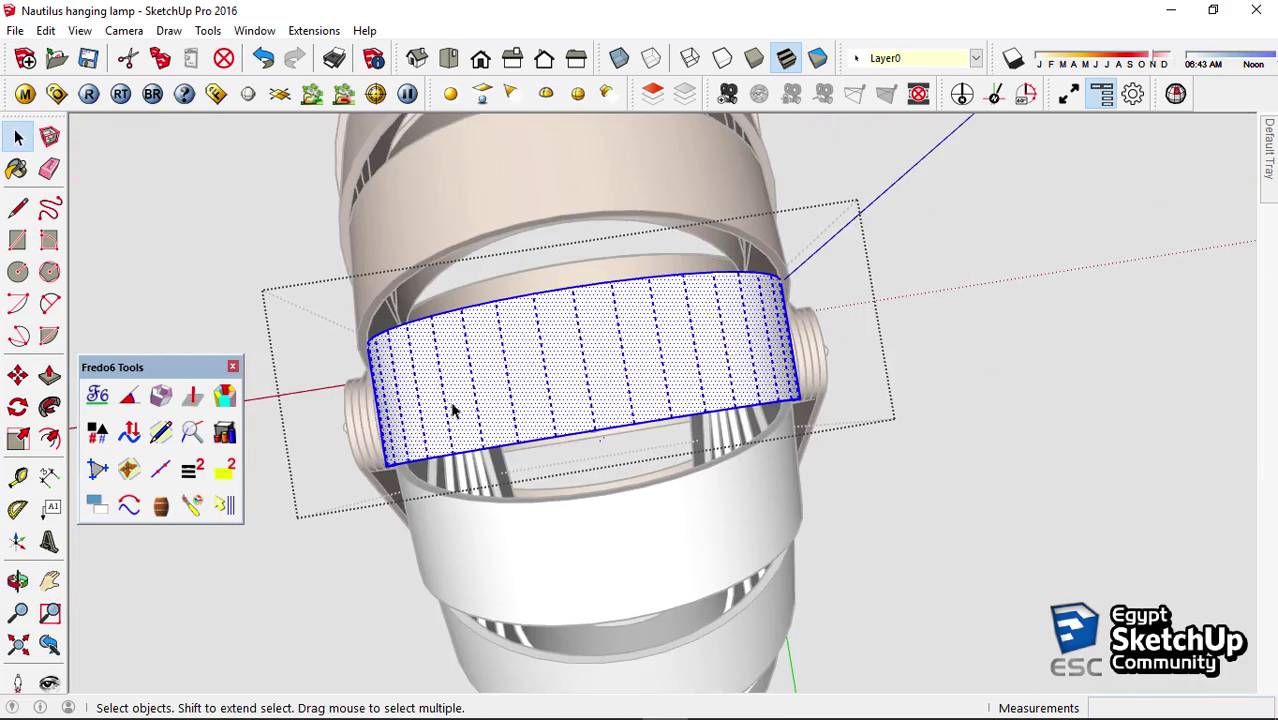
pyautogui.click(613, 334)
pyautogui.moveTo(613, 334)
pyautogui.mouseDown(button='middle')
pyautogui.moveTo(608, 442)
pyautogui.moveTo(450, 455)
pyautogui.mouseUp(button='middle')
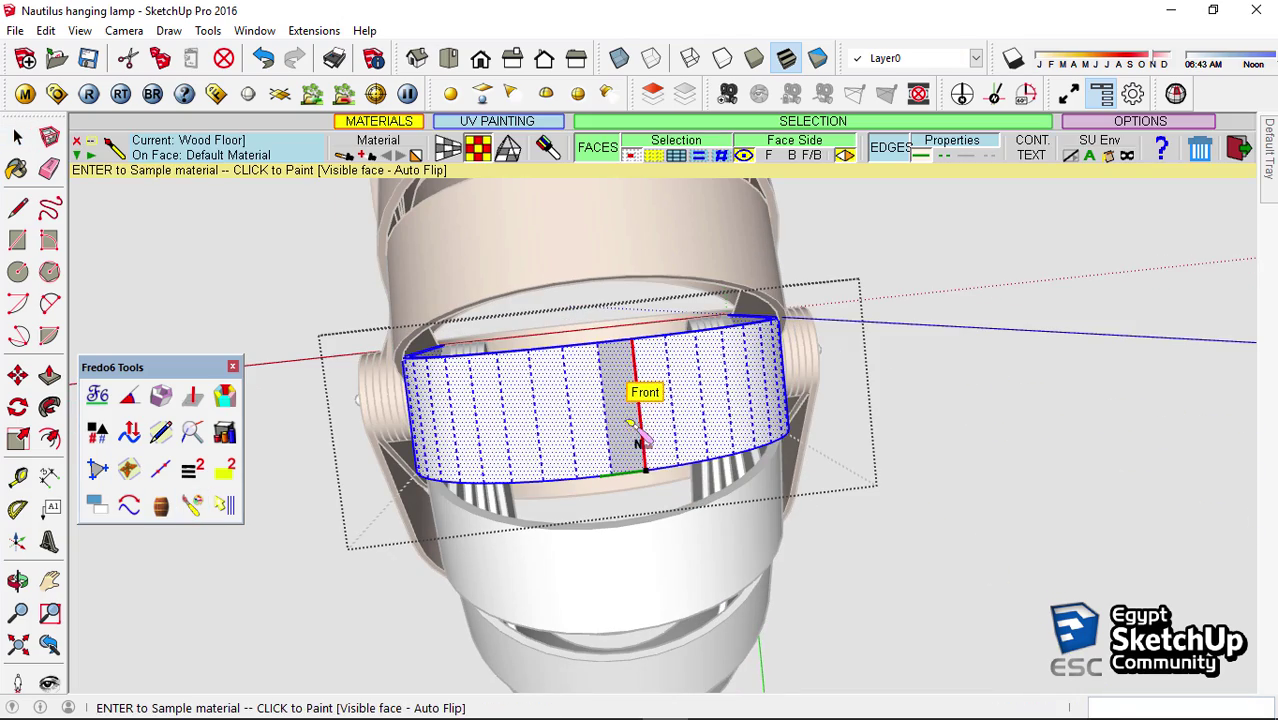
pyautogui.click(608, 414)
pyautogui.moveTo(608, 414)
pyautogui.mouseDown(button='middle')
pyautogui.moveTo(590, 308)
pyautogui.moveTo(603, 395)
pyautogui.moveTo(585, 443)
pyautogui.moveTo(590, 420)
pyautogui.mouseUp(button='middle')
# Paint Wood Floor onto the remaining lower bands through to the last one
pyautogui.click(192, 505)
pyautogui.click(608, 416)
pyautogui.click(192, 505)
pyautogui.click(602, 403)
pyautogui.moveTo(600, 505)
pyautogui.mouseDown(button='middle')
pyautogui.moveTo(587, 407)
pyautogui.moveTo(585, 488)
pyautogui.mouseUp(button='middle')
pyautogui.click(190, 506)
pyautogui.click(619, 400)
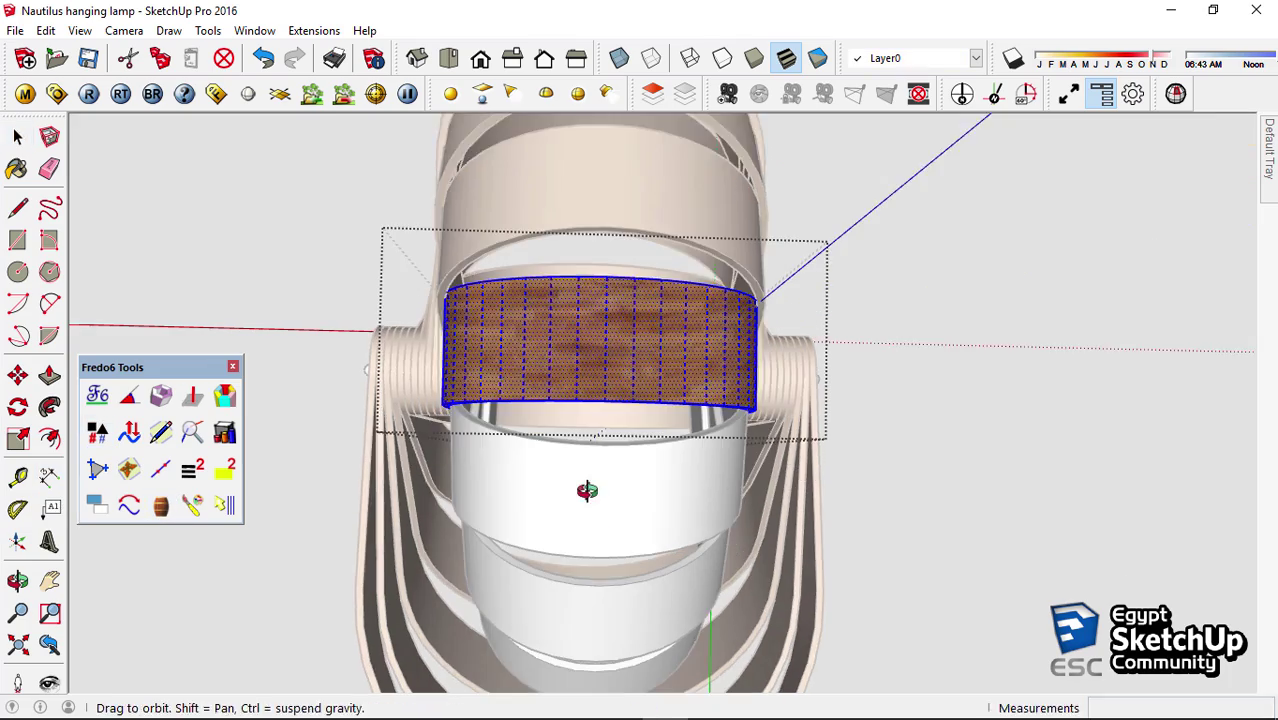
pyautogui.click(192, 505)
pyautogui.click(608, 368)
pyautogui.moveTo(599, 422); pyautogui.dragTo(582, 471, button='middle')
pyautogui.click(192, 505)
pyautogui.click(595, 450)
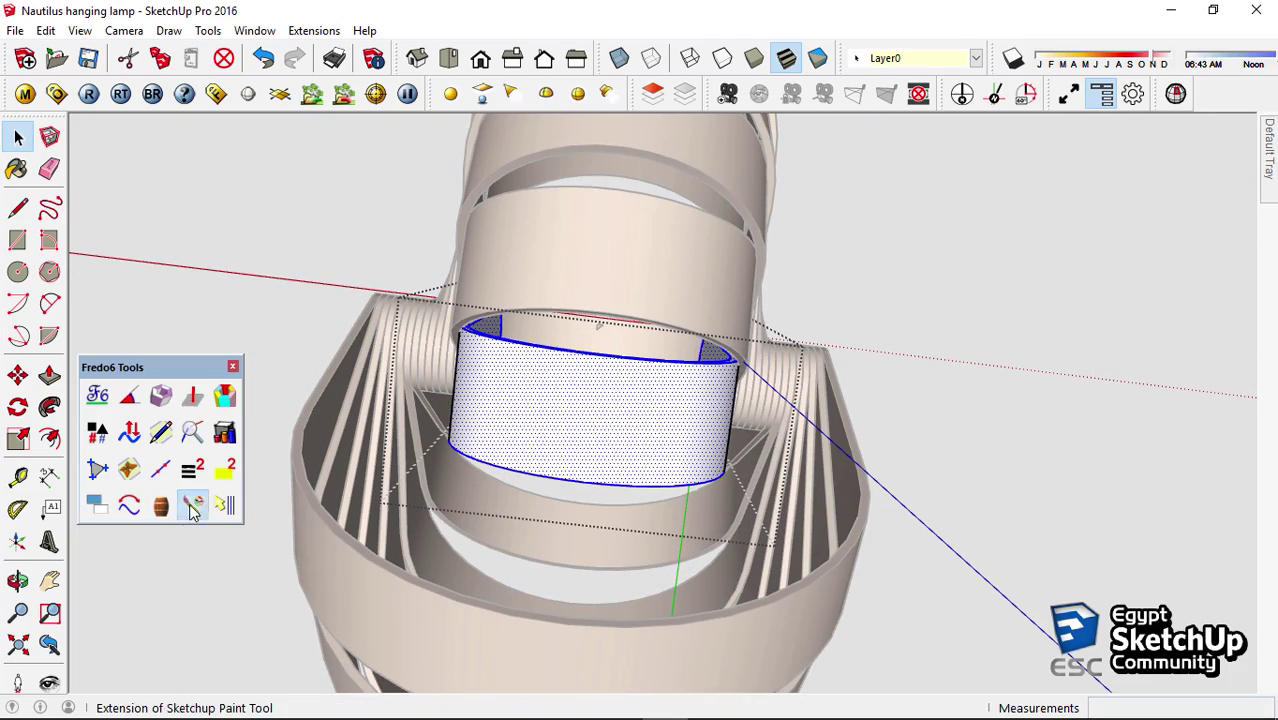
pyautogui.click(192, 505)
pyautogui.click(602, 428)
pyautogui.moveTo(602, 428); pyautogui.dragTo(679, 253, button='middle')
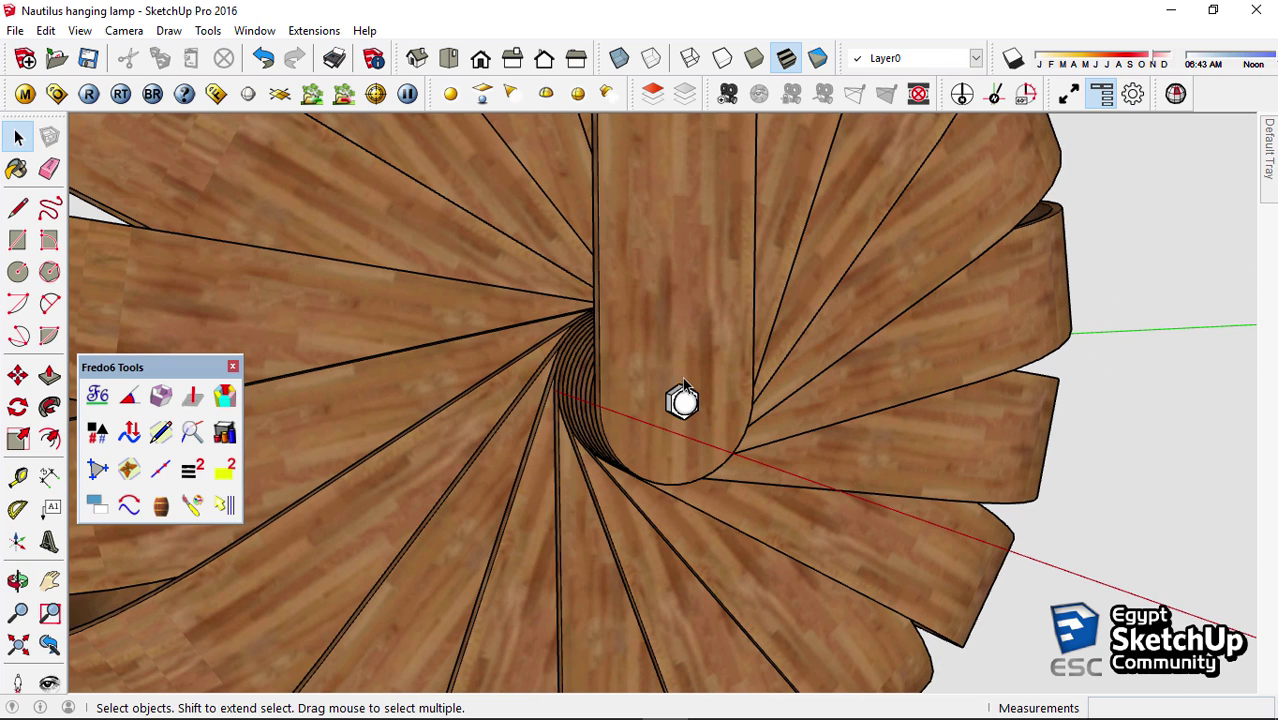
# Open the small nut component and pick Aluminum from the Metal materials collection
pyautogui.doubleClick(684, 405)
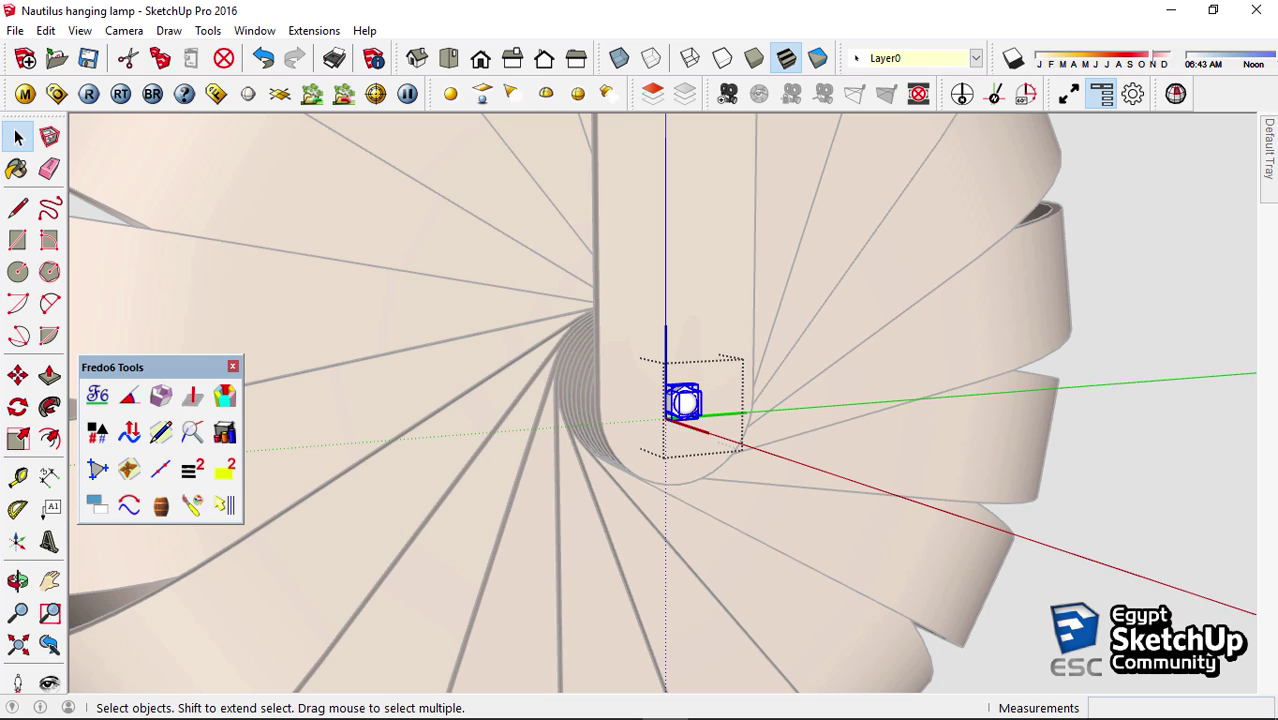
pyautogui.click(1032, 157)
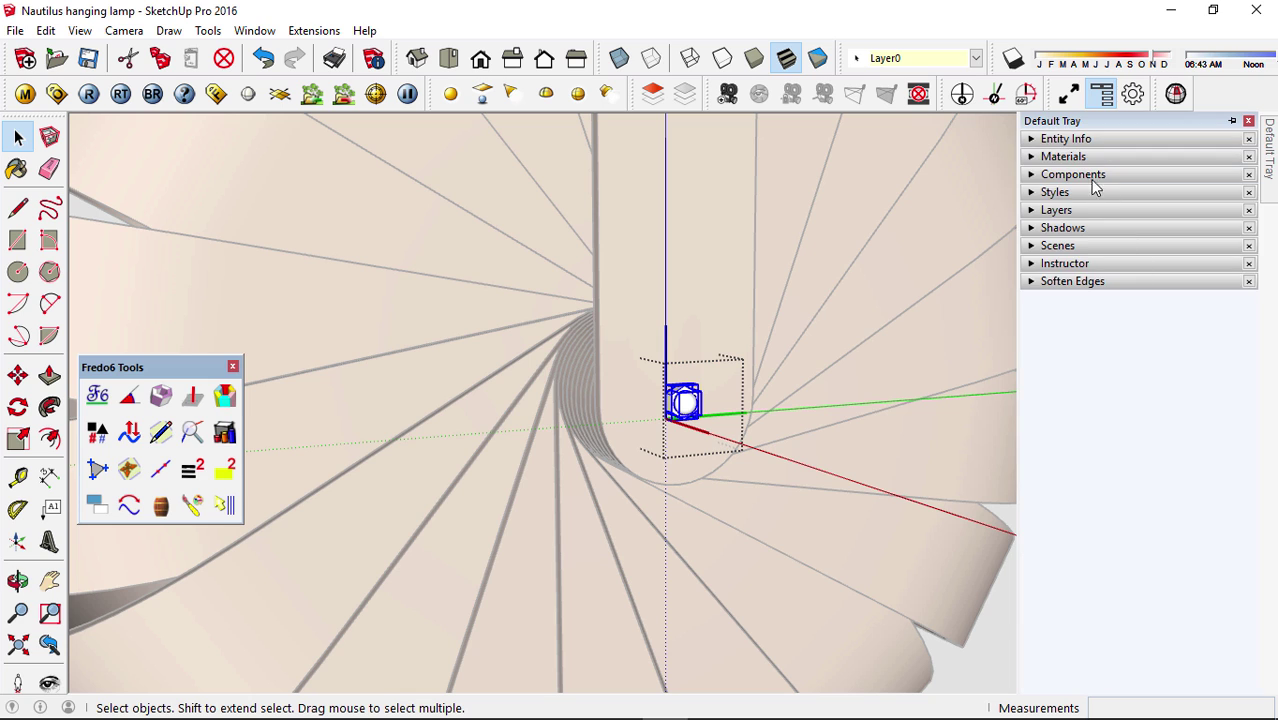
pyautogui.click(1048, 140)
pyautogui.click(1033, 138)
pyautogui.click(1030, 156)
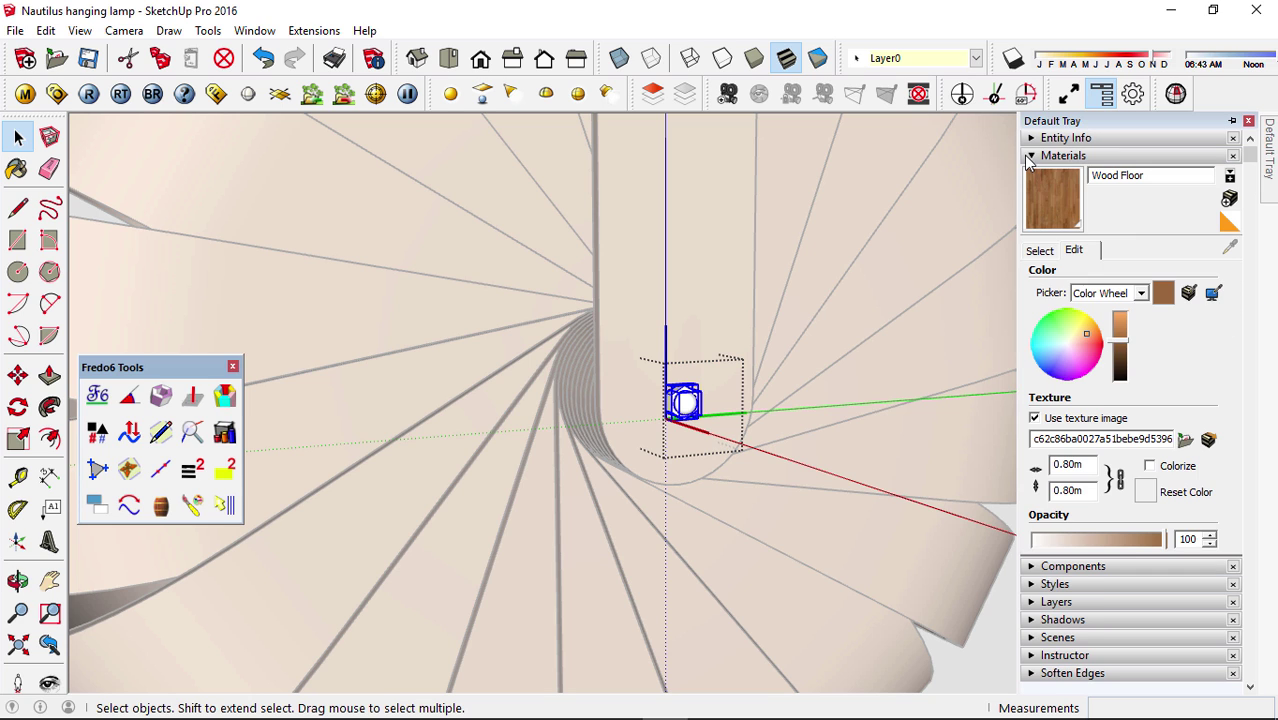
pyautogui.click(1040, 250)
pyautogui.click(1141, 277)
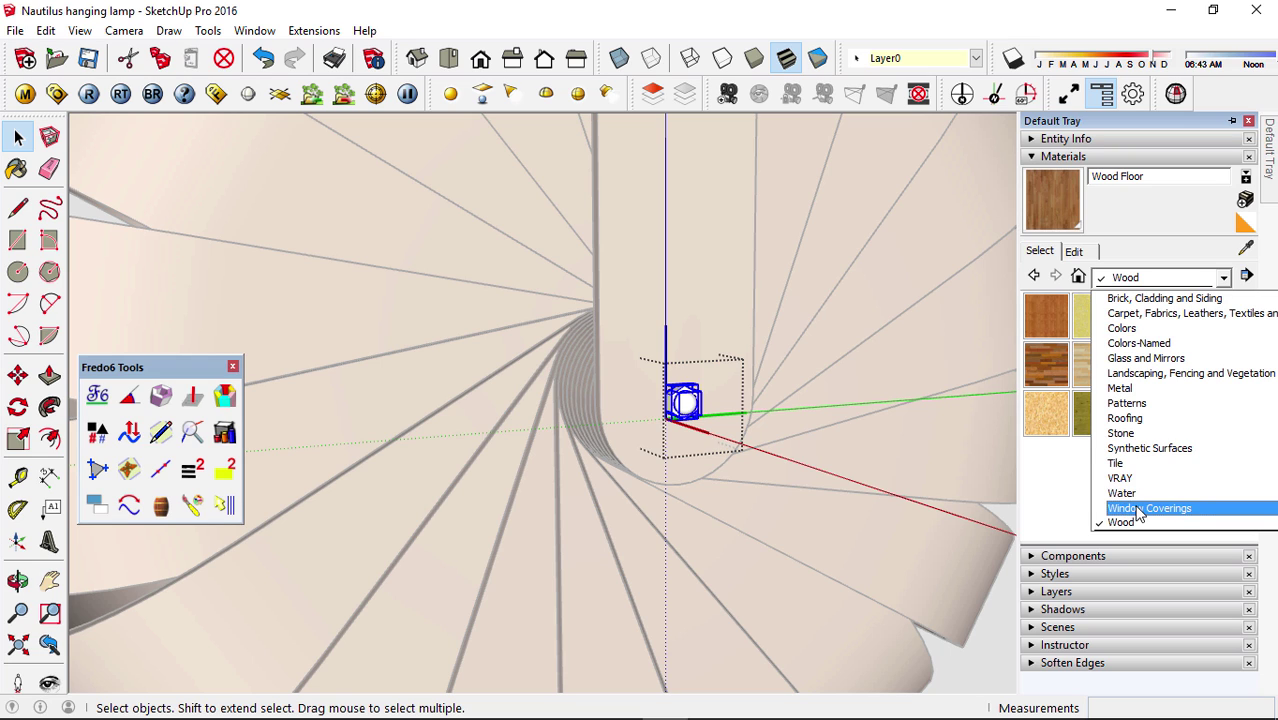
pyautogui.click(1125, 388)
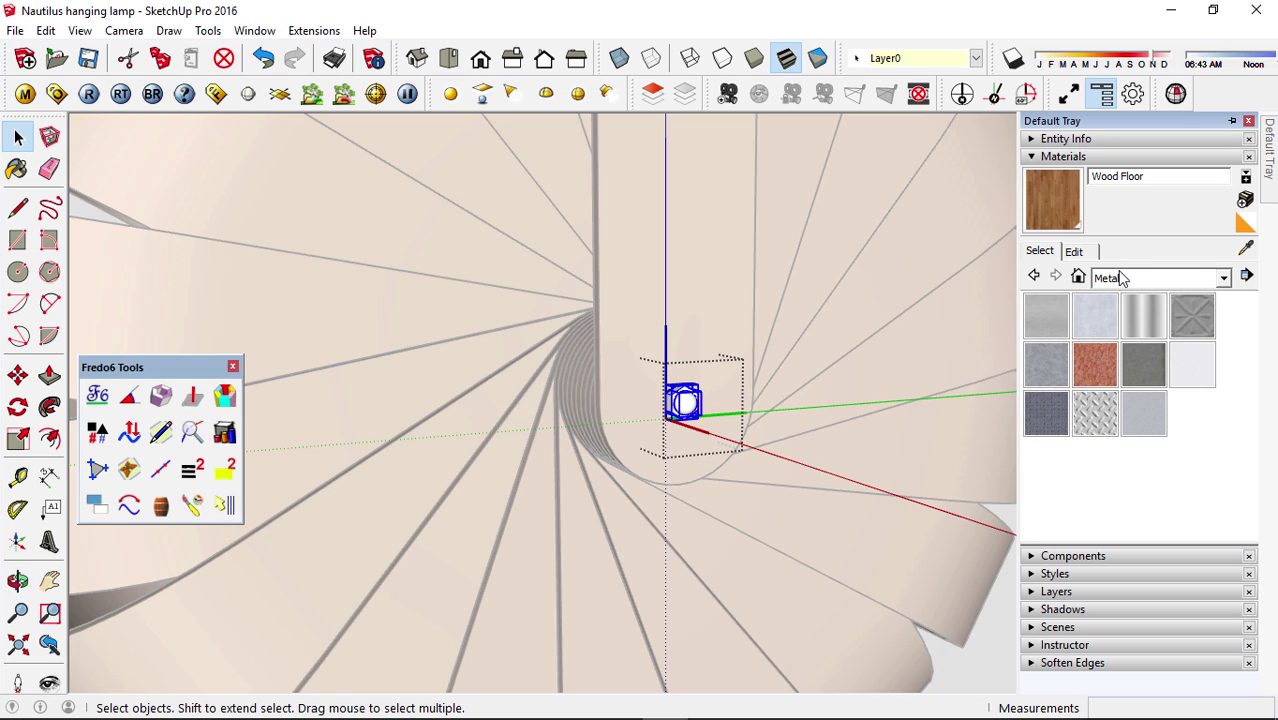
pyautogui.click(1044, 308)
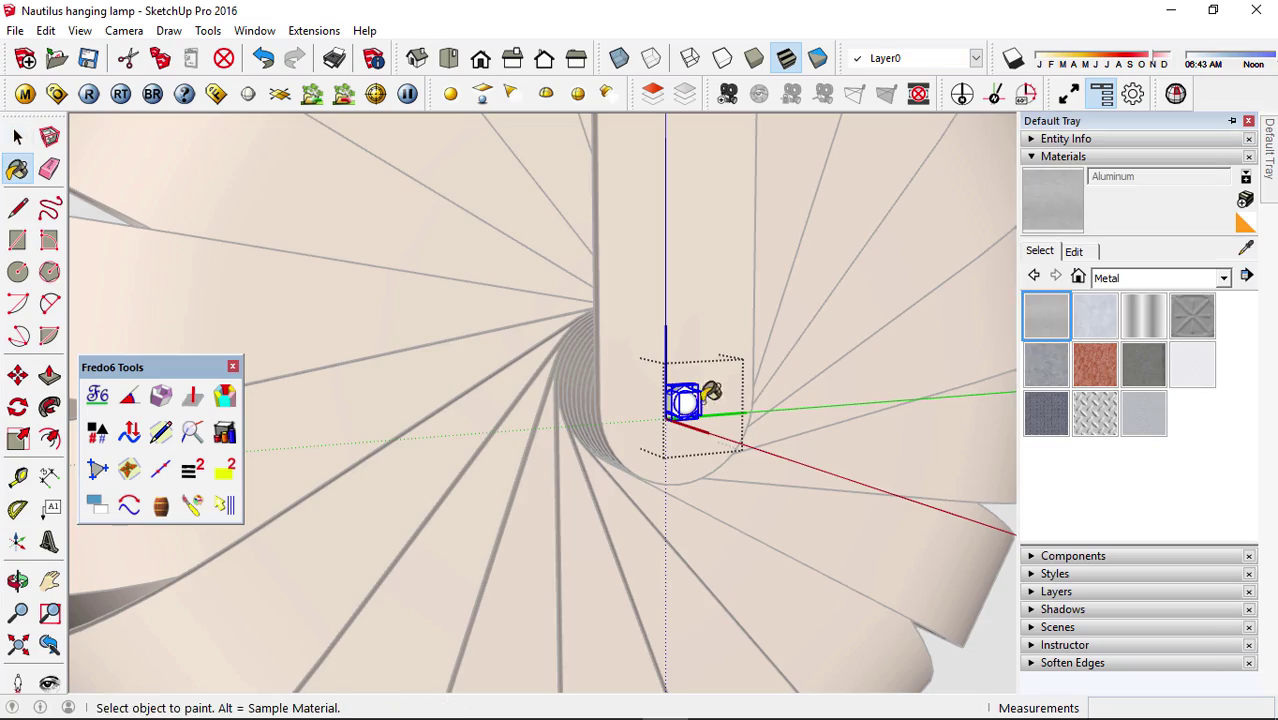
# Select the entire lamp and bring up its context menu
pyautogui.moveTo(705, 385)
pyautogui.mouseDown(button='middle')
pyautogui.moveTo(729, 489)
pyautogui.moveTo(727, 379)
pyautogui.moveTo(601, 392)
pyautogui.moveTo(1030, 209)
pyautogui.mouseUp(button='middle')
pyautogui.scroll(-5, 727, 379)
pyautogui.moveTo(1030, 209); pyautogui.dragTo(715, 460)
pyautogui.rightClick(719, 330)
# Group the whole lamp and compare it against the reference photo
pyautogui.click(828, 226)
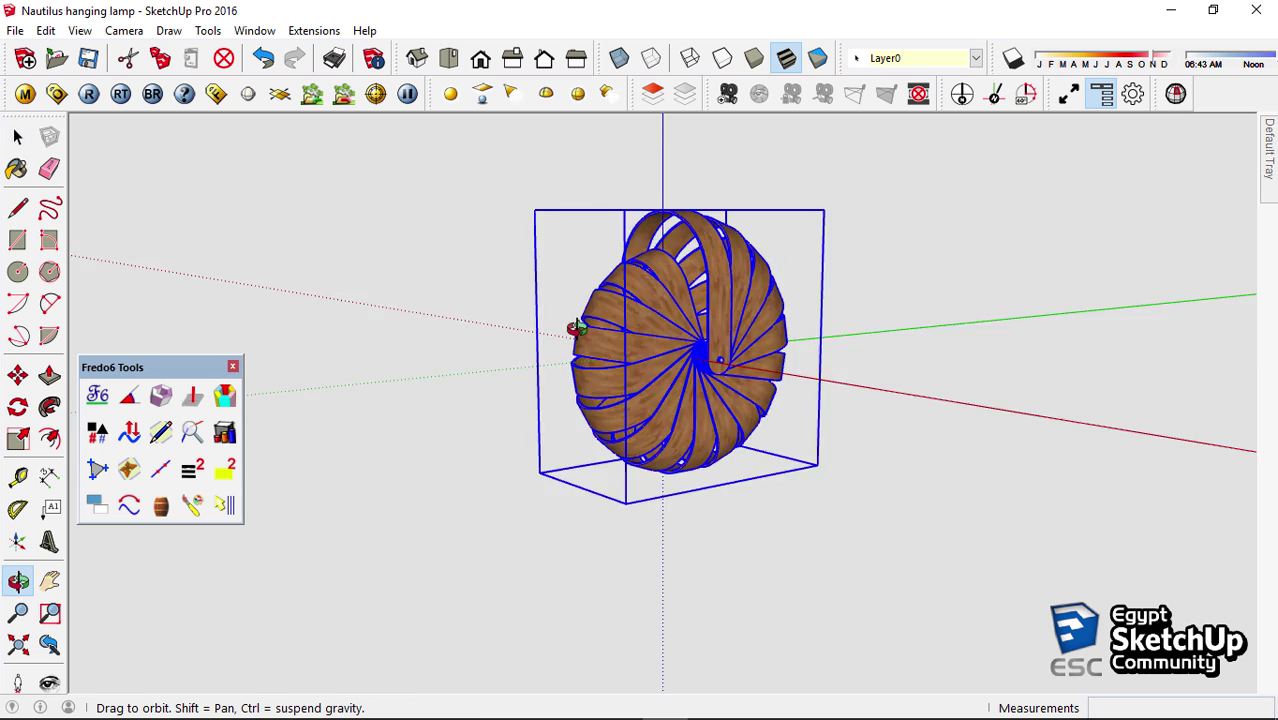
pyautogui.moveTo(571, 329); pyautogui.dragTo(688, 331, button='middle')
pyautogui.click(710, 703)
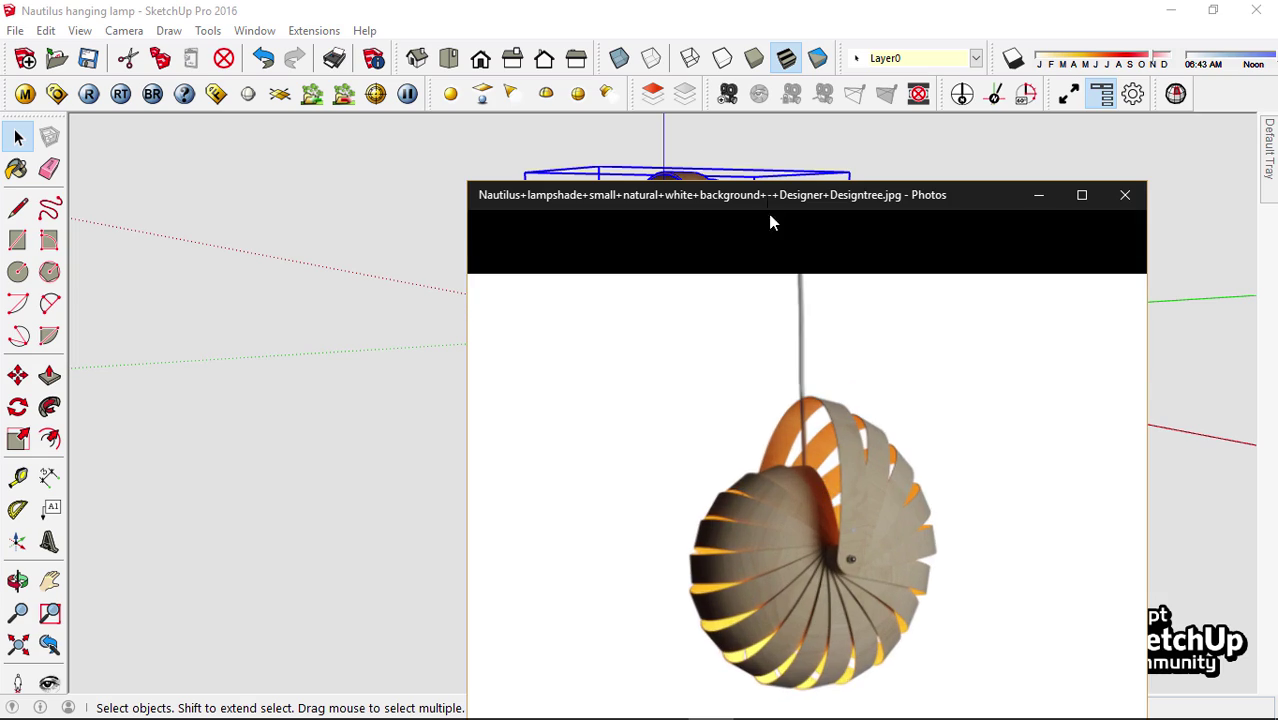
pyautogui.moveTo(757, 172)
pyautogui.mouseDown(button='middle')
pyautogui.moveTo(807, 208)
pyautogui.moveTo(1170, 151)
pyautogui.moveTo(654, 157)
pyautogui.moveTo(1181, 160)
pyautogui.moveTo(873, 180)
pyautogui.moveTo(314, 151)
pyautogui.moveTo(695, 258)
pyautogui.moveTo(565, 294)
pyautogui.moveTo(557, 386)
pyautogui.mouseUp(button='middle')
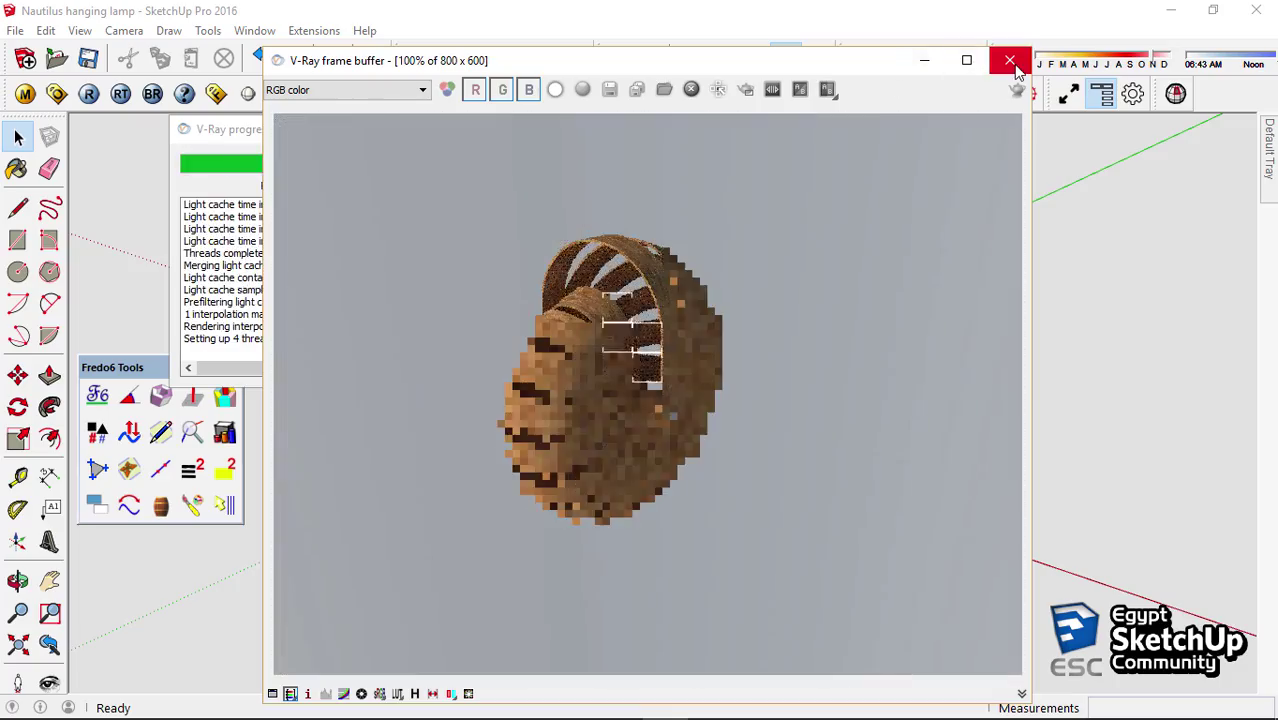
# Close the V-Ray render result and render progress windows
pyautogui.click(1010, 60)
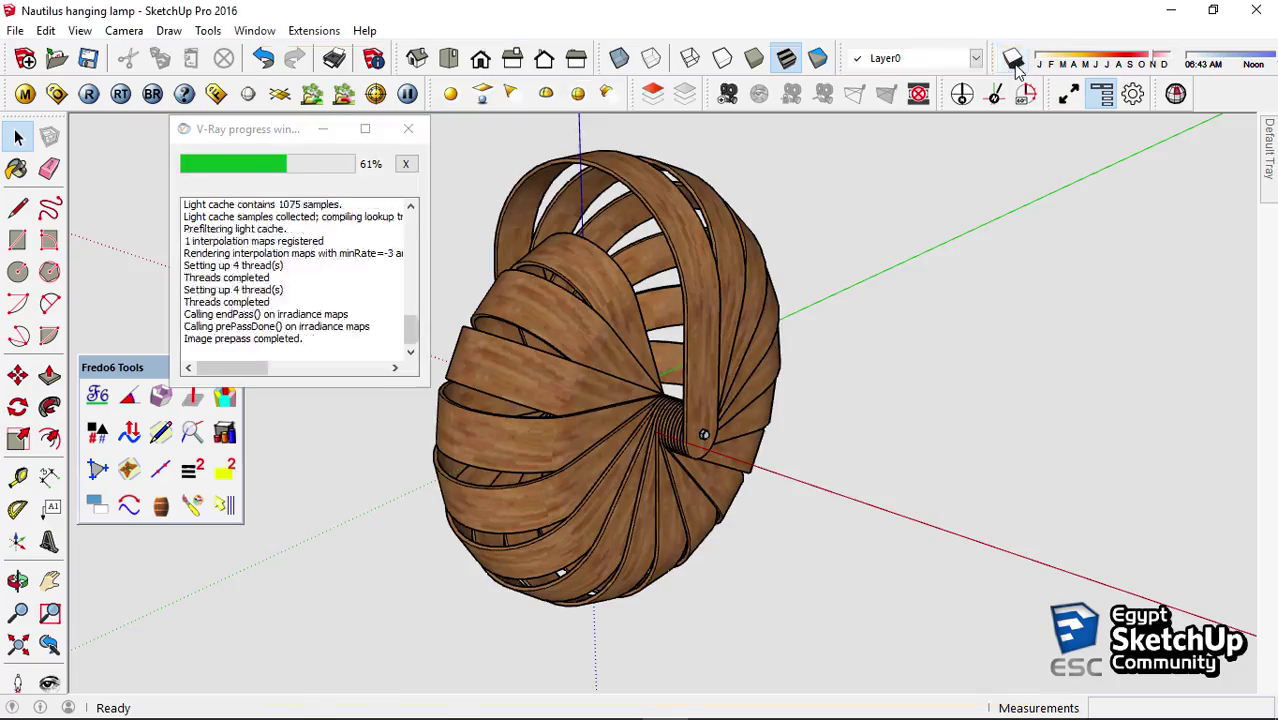
pyautogui.click(408, 128)
pyautogui.click(17, 207)
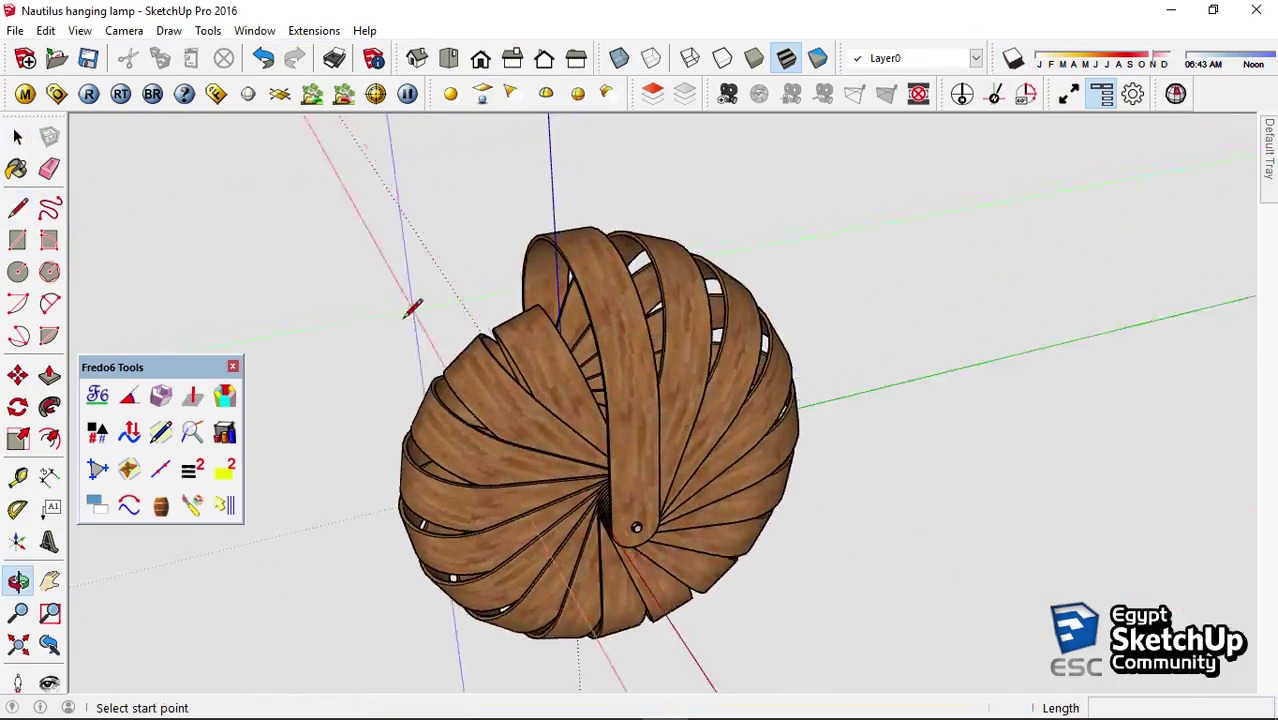
pyautogui.moveTo(414, 300); pyautogui.dragTo(1122, 22, button='middle')
pyautogui.moveTo(727, 155)
pyautogui.mouseDown(button='middle')
pyautogui.moveTo(613, 165)
pyautogui.moveTo(562, 186)
pyautogui.moveTo(450, 135)
pyautogui.moveTo(408, 186)
pyautogui.mouseUp(button='middle')
pyautogui.click(601, 170)
pyautogui.scroll(5, 520, 370)
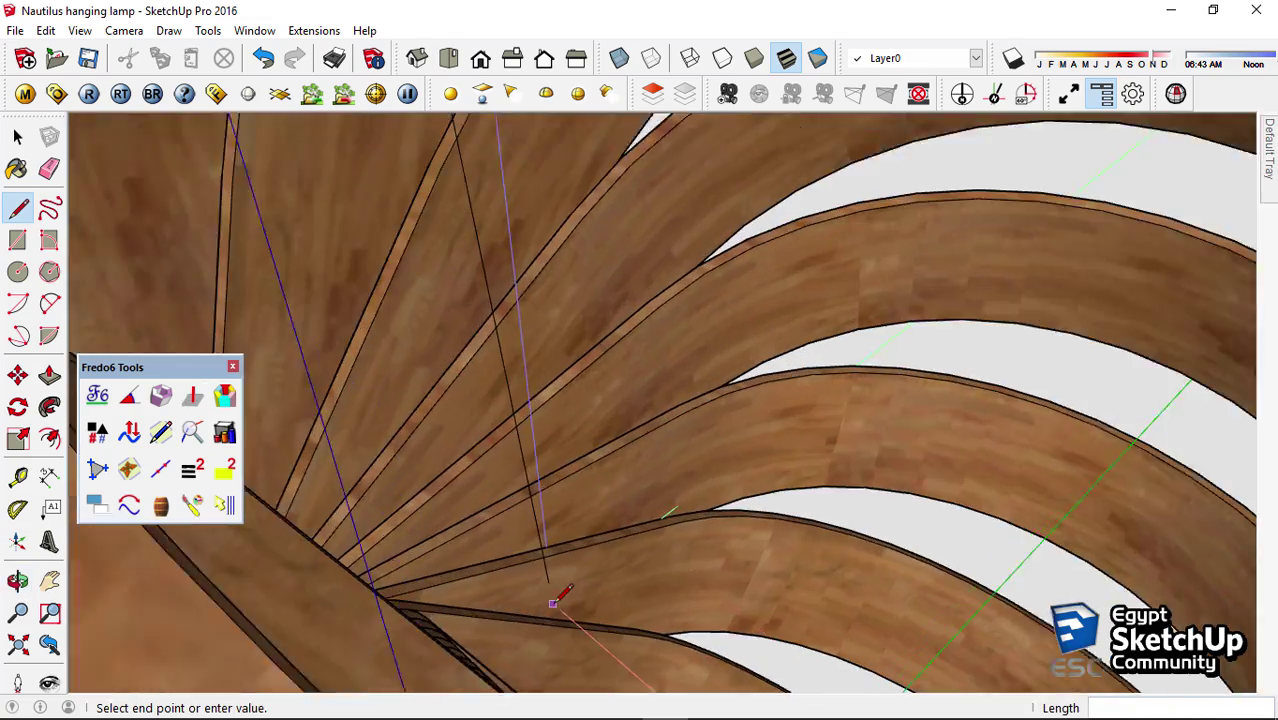
pyautogui.scroll(3, 527, 373)
pyautogui.scroll(-5, 523, 378)
pyautogui.scroll(-3, 560, 300)
pyautogui.moveTo(560, 300); pyautogui.dragTo(491, 337, button='middle')
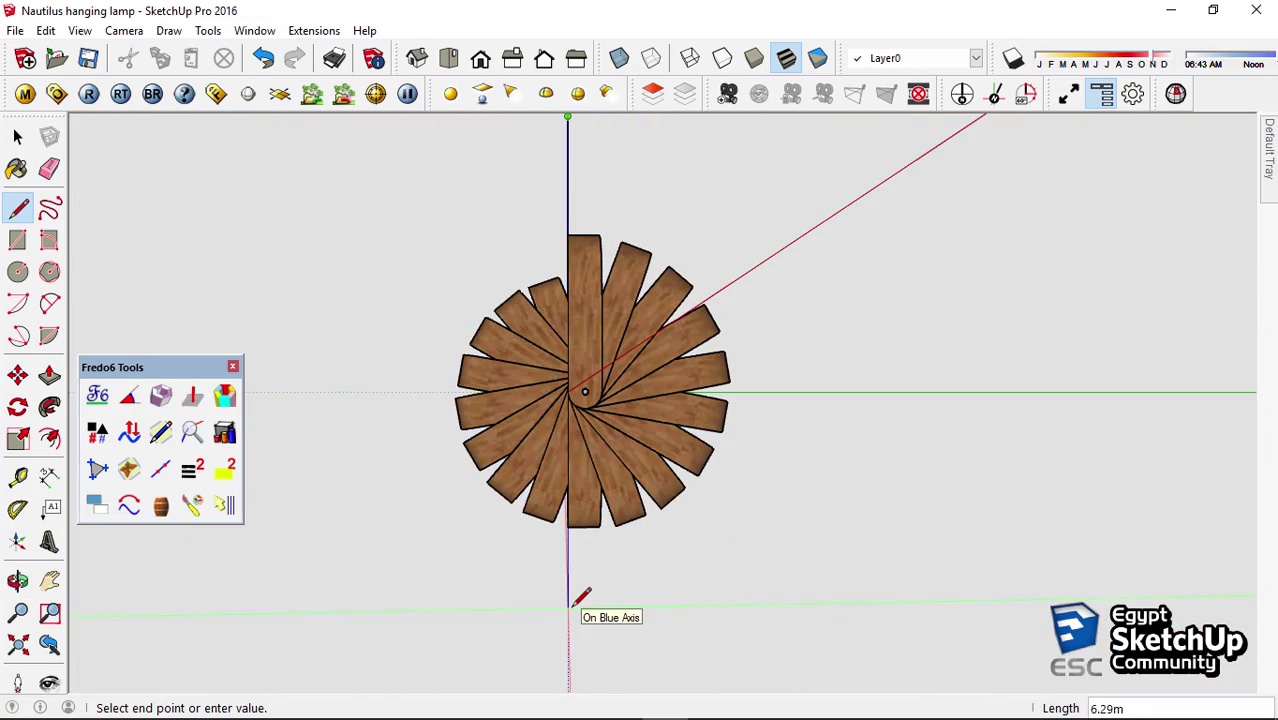
pyautogui.moveTo(576, 597)
pyautogui.mouseDown(button='middle')
pyautogui.moveTo(633, 485)
pyautogui.moveTo(605, 571)
pyautogui.mouseUp(button='middle')
pyautogui.scroll(5, 610, 480)
pyautogui.moveTo(617, 368); pyautogui.dragTo(571, 128, button='middle')
pyautogui.scroll(2, 588, 186)
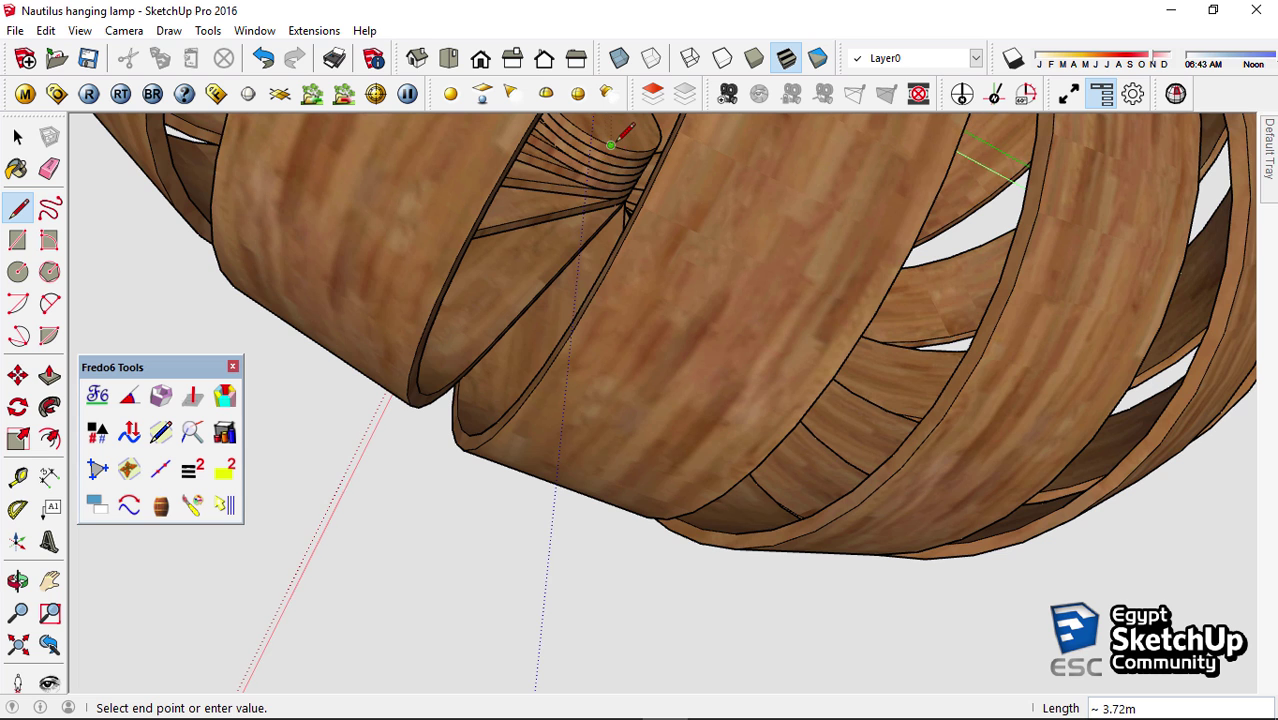
pyautogui.press('space')
pyautogui.scroll(-5, 620, 185)
pyautogui.moveTo(627, 222); pyautogui.dragTo(536, 497, button='middle')
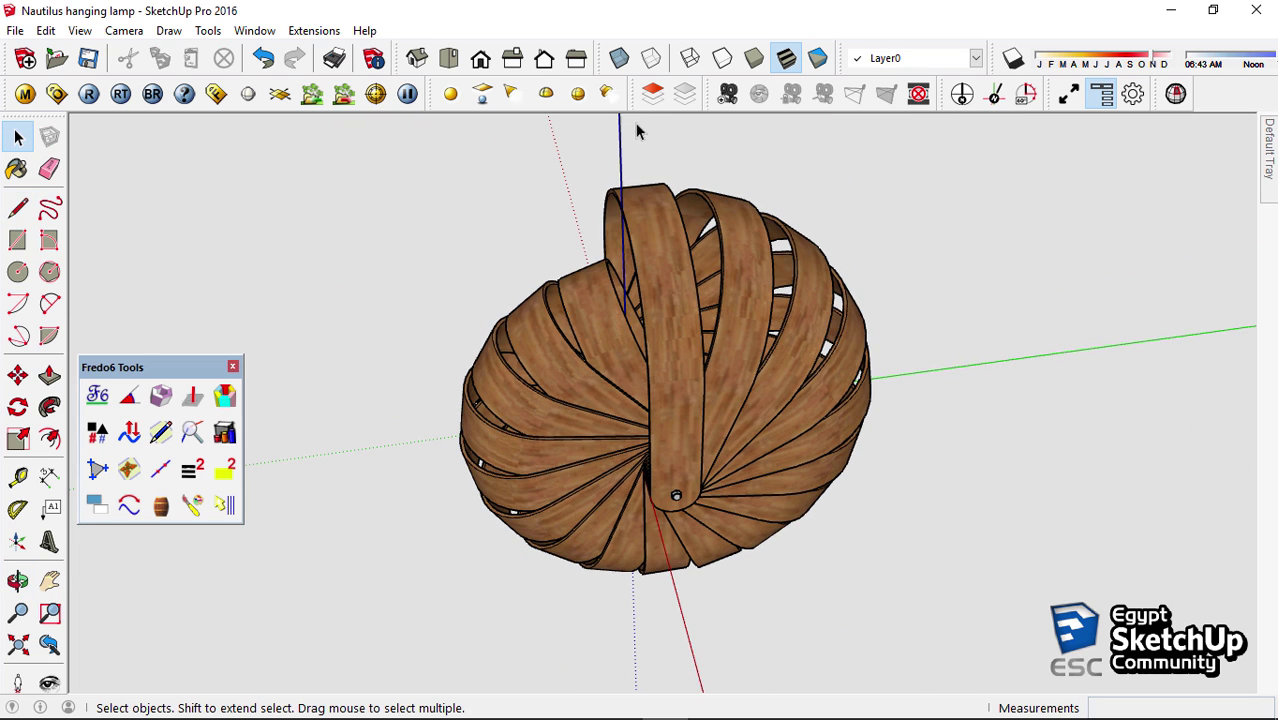
pyautogui.moveTo(571, 201)
pyautogui.mouseDown(button='middle')
pyautogui.moveTo(516, 214)
pyautogui.moveTo(482, 286)
pyautogui.moveTo(479, 151)
pyautogui.moveTo(500, 230)
pyautogui.mouseUp(button='middle')
pyautogui.moveTo(858, 216); pyautogui.dragTo(140, 261, button='middle')
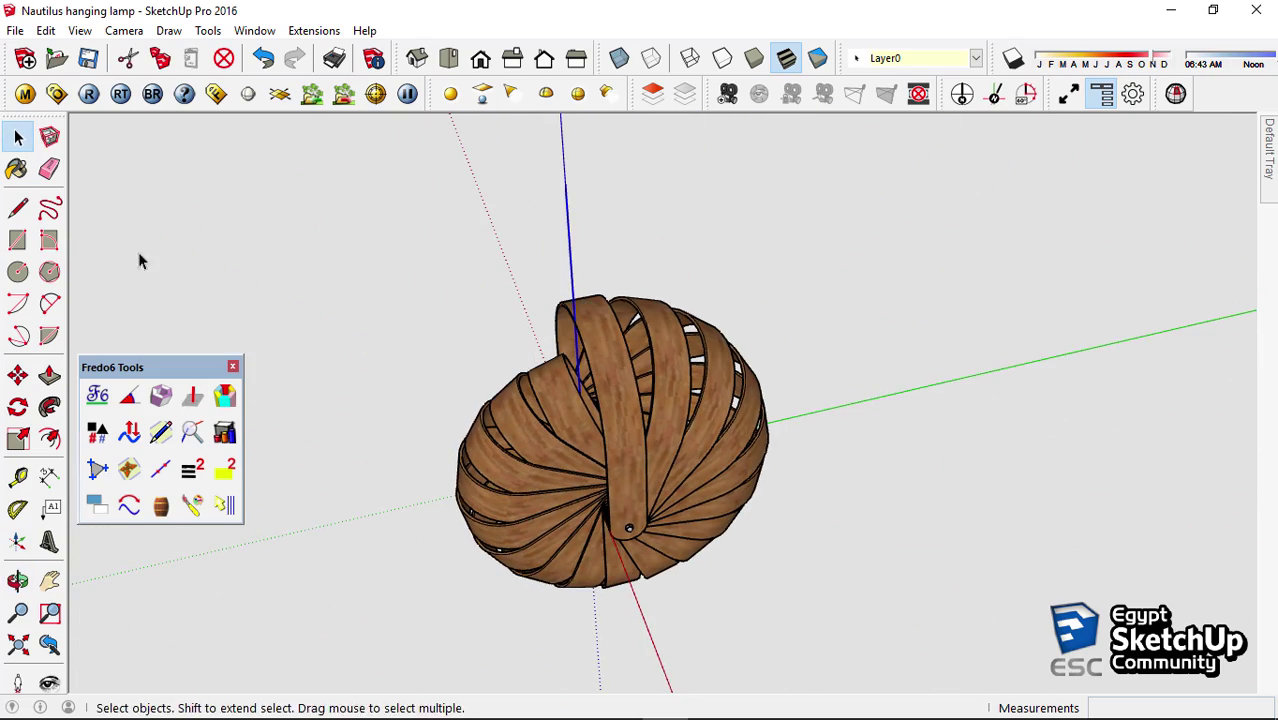
# Draw a 0.04 m radius circle on the blue axis and extrude it 100 into a rod
pyautogui.click(20, 271)
pyautogui.scroll(5, 585, 143)
pyautogui.moveTo(585, 143); pyautogui.dragTo(586, 225, button='middle')
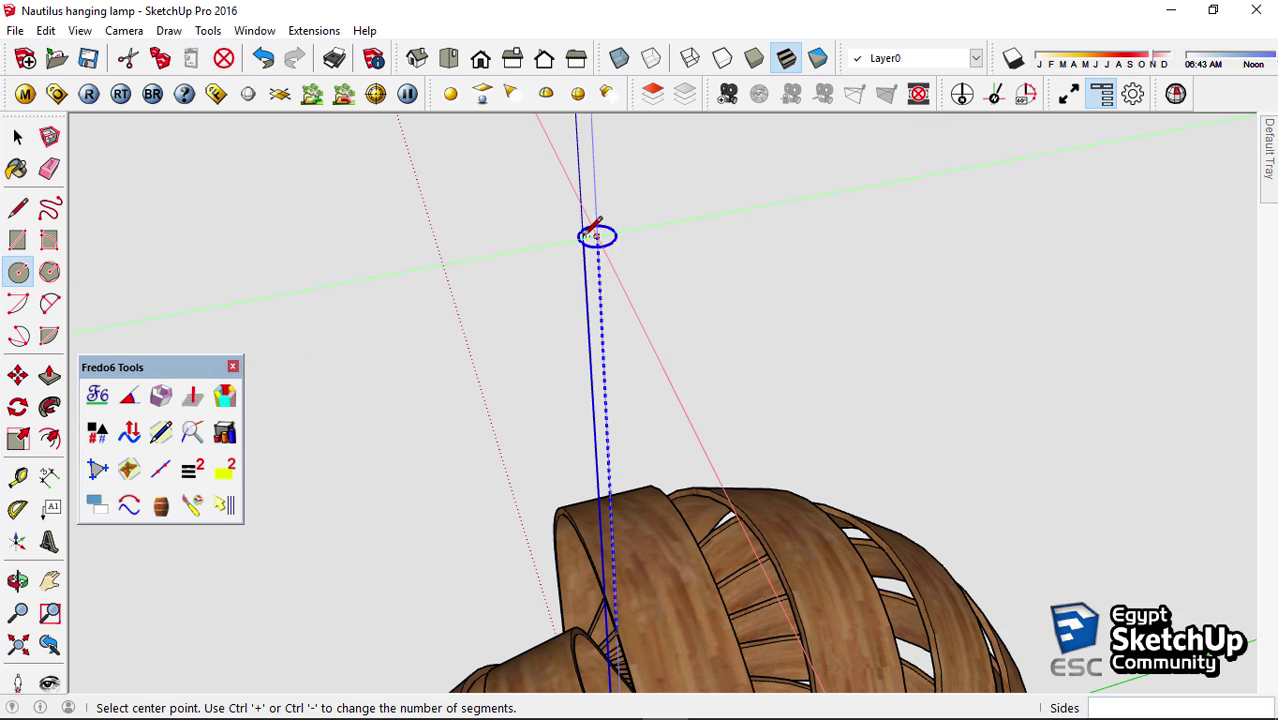
pyautogui.click(582, 244)
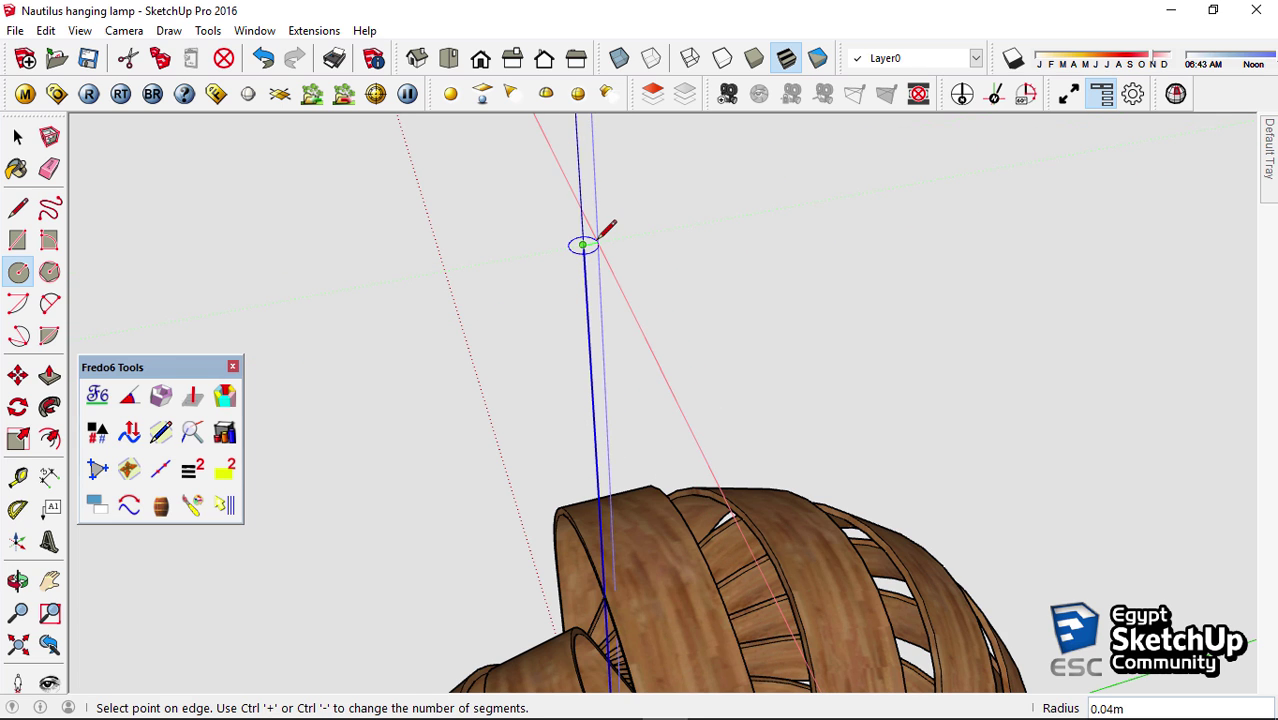
pyautogui.click(600, 238)
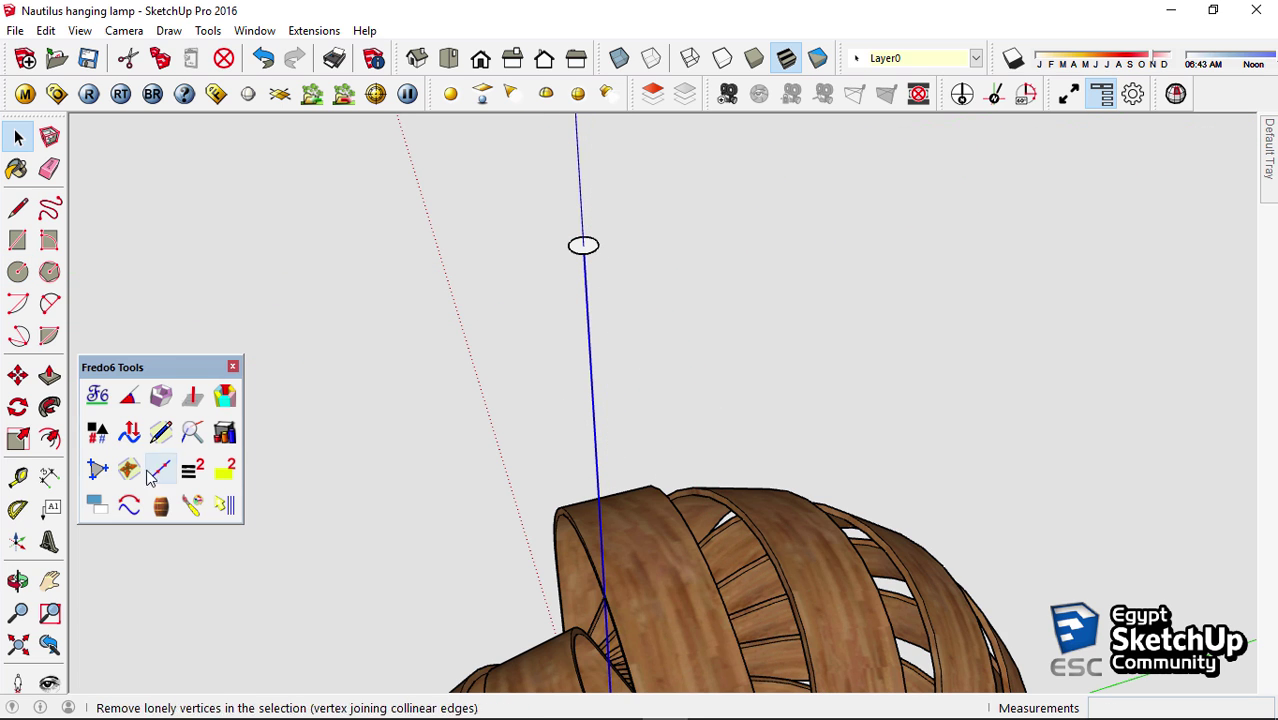
pyautogui.write('100')
pyautogui.press('Return')
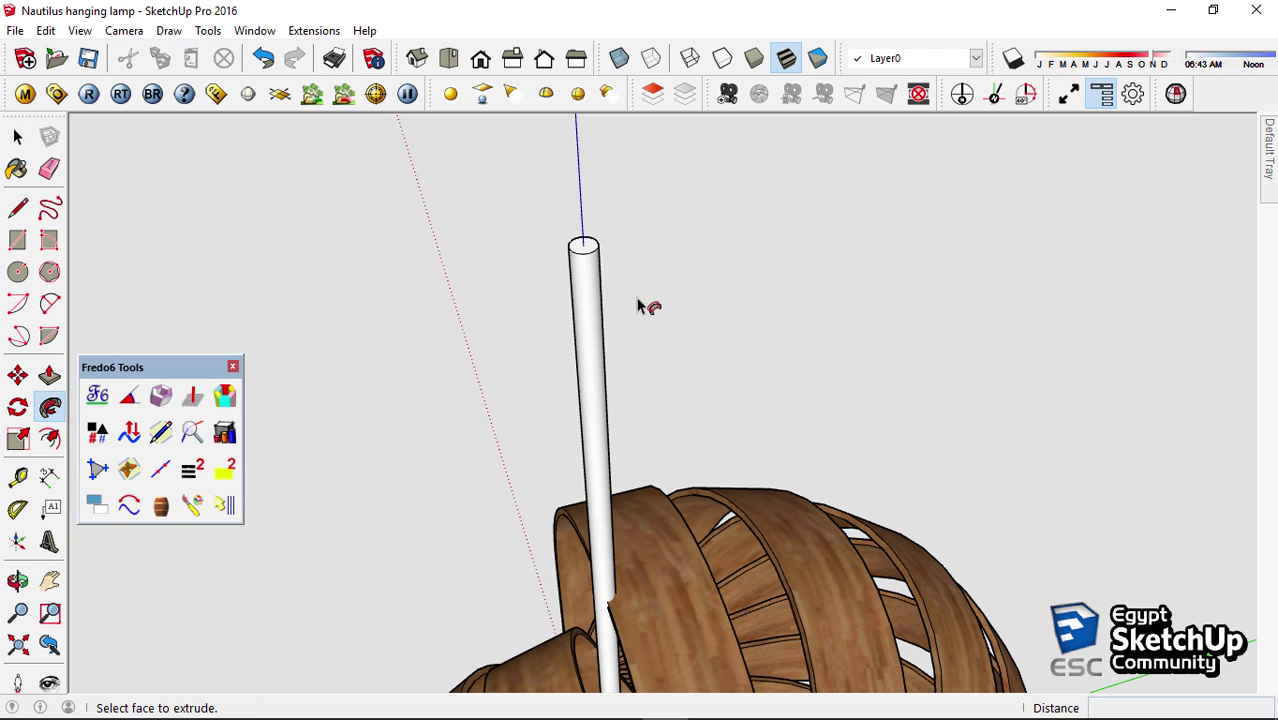
# Move the rod into position above the lamp and make it its own group
pyautogui.tripleClick(596, 318)
pyautogui.moveTo(588, 277)
pyautogui.mouseDown(button='middle')
pyautogui.moveTo(522, 180)
pyautogui.moveTo(545, 248)
pyautogui.mouseUp(button='middle')
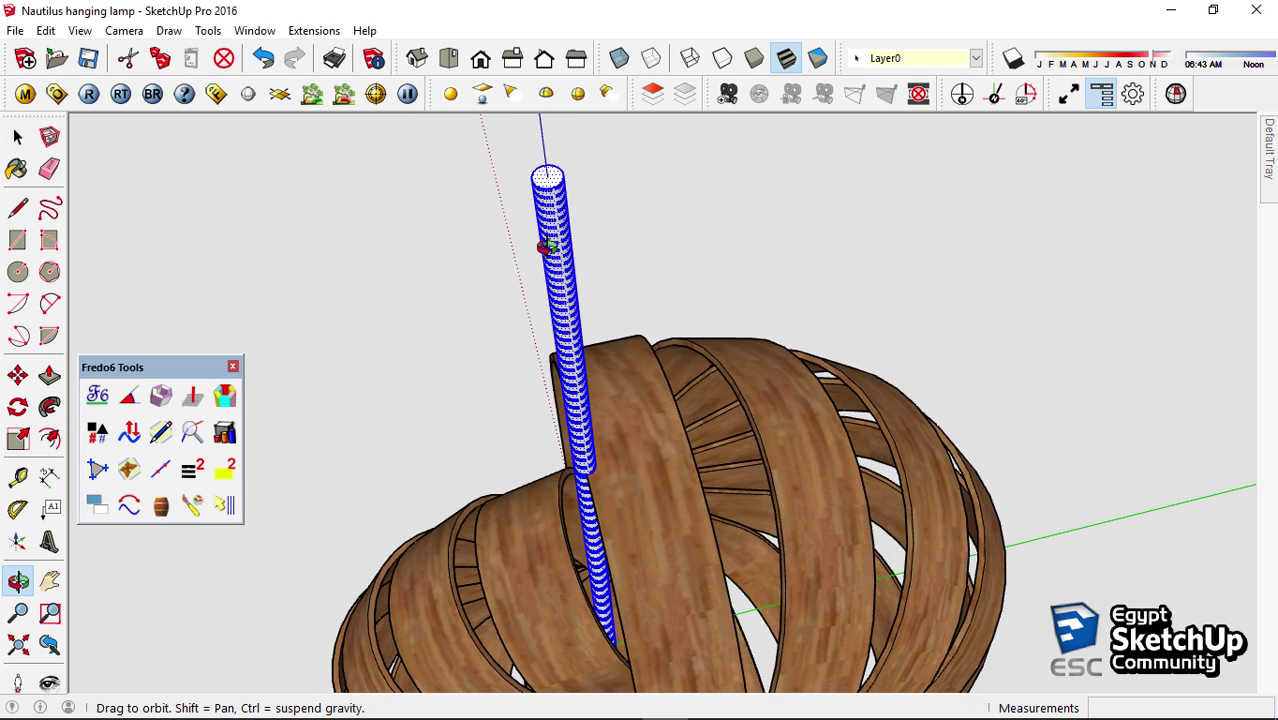
pyautogui.press('m')
pyautogui.moveTo(543, 152)
pyautogui.mouseDown(button='middle')
pyautogui.moveTo(585, 194)
pyautogui.moveTo(556, 234)
pyautogui.moveTo(822, 156)
pyautogui.moveTo(601, 193)
pyautogui.mouseUp(button='middle')
pyautogui.click(585, 194)
pyautogui.click(548, 207)
pyautogui.rightClick(536, 200)
pyautogui.click(596, 189)
pyautogui.press('space')
pyautogui.scroll(-5, 594, 197)
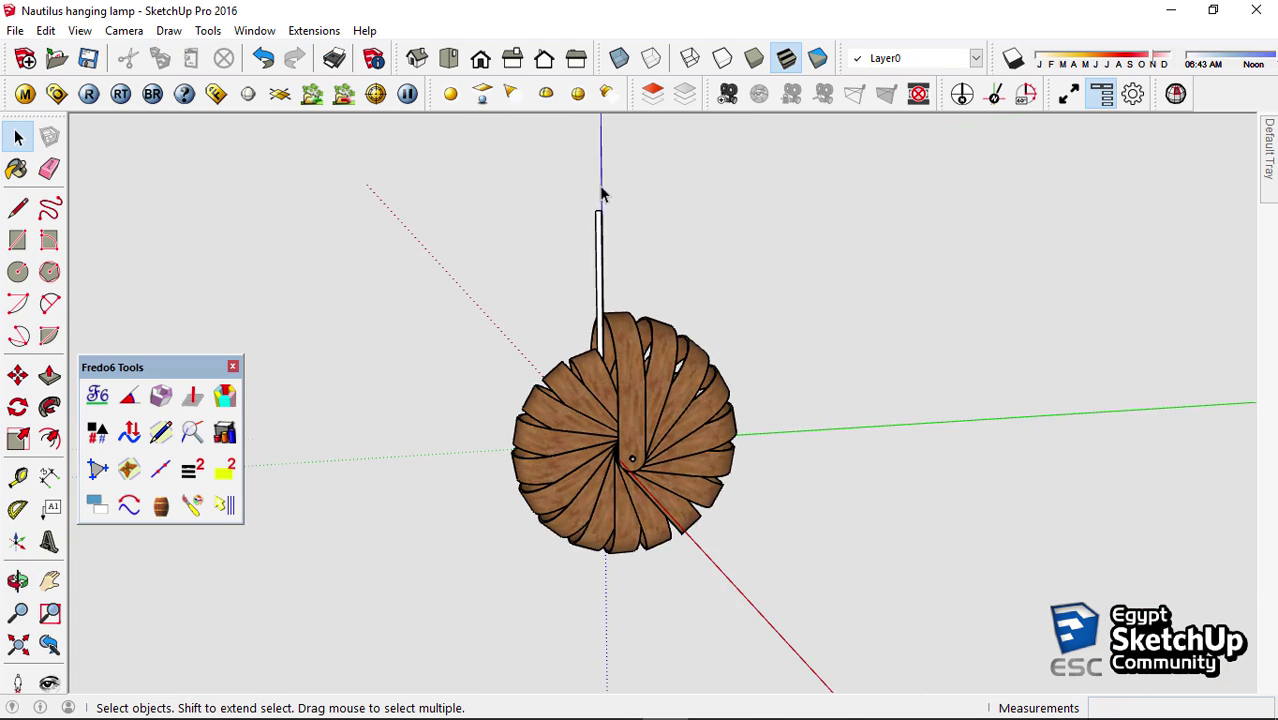
# Enable the Fredo6_FredoScale toolbar and expand it to show all its tools
pyautogui.click(570, 247)
pyautogui.moveTo(570, 247); pyautogui.dragTo(699, 287, button='middle')
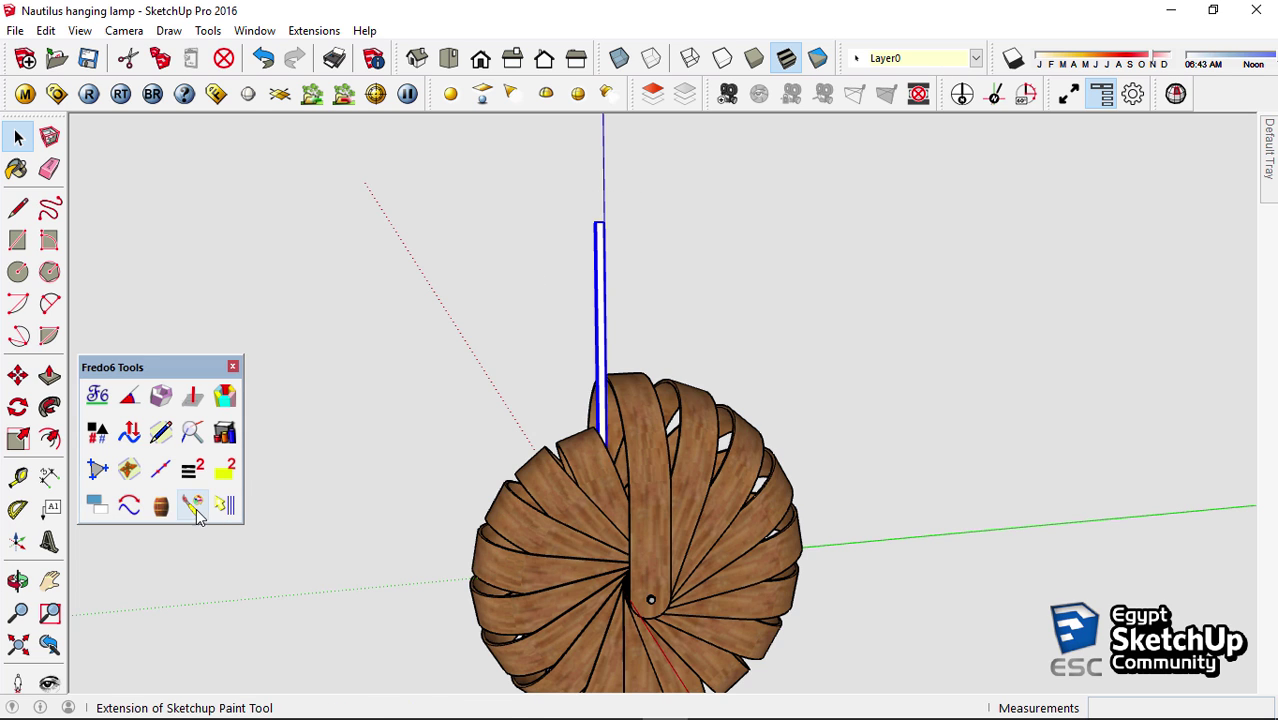
pyautogui.rightClick(128, 505)
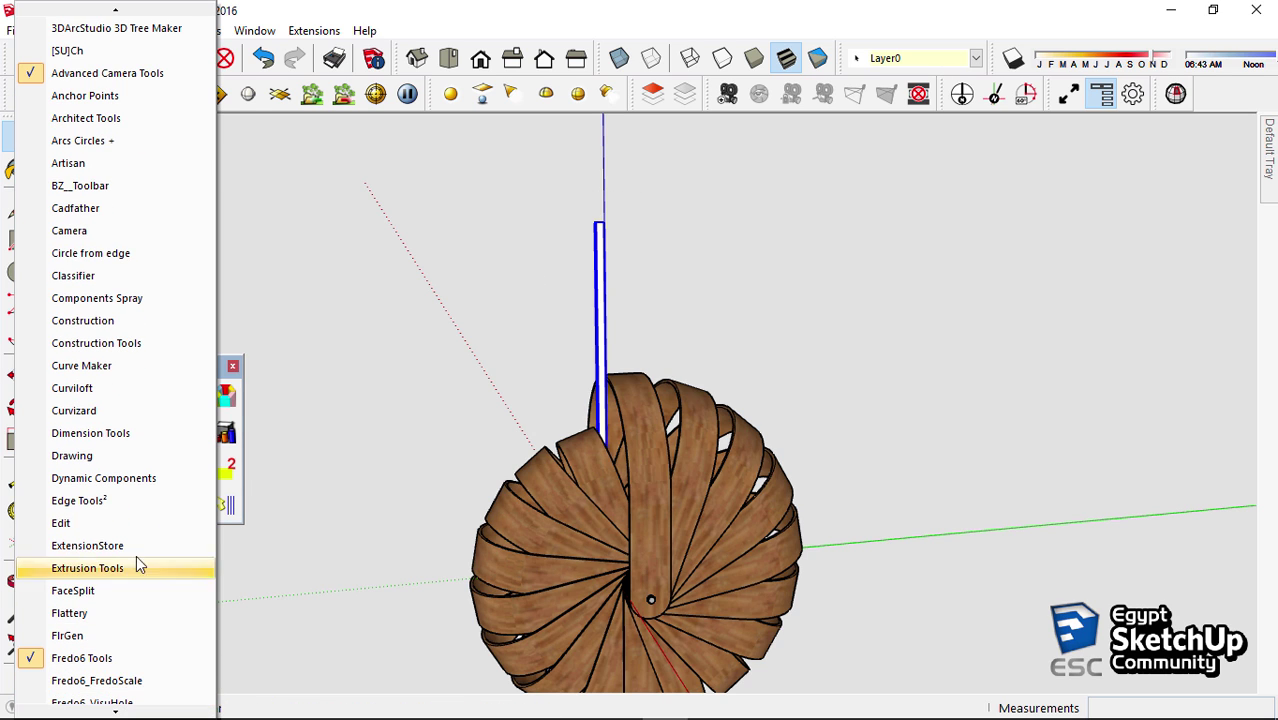
pyautogui.scroll(-3, 145, 672)
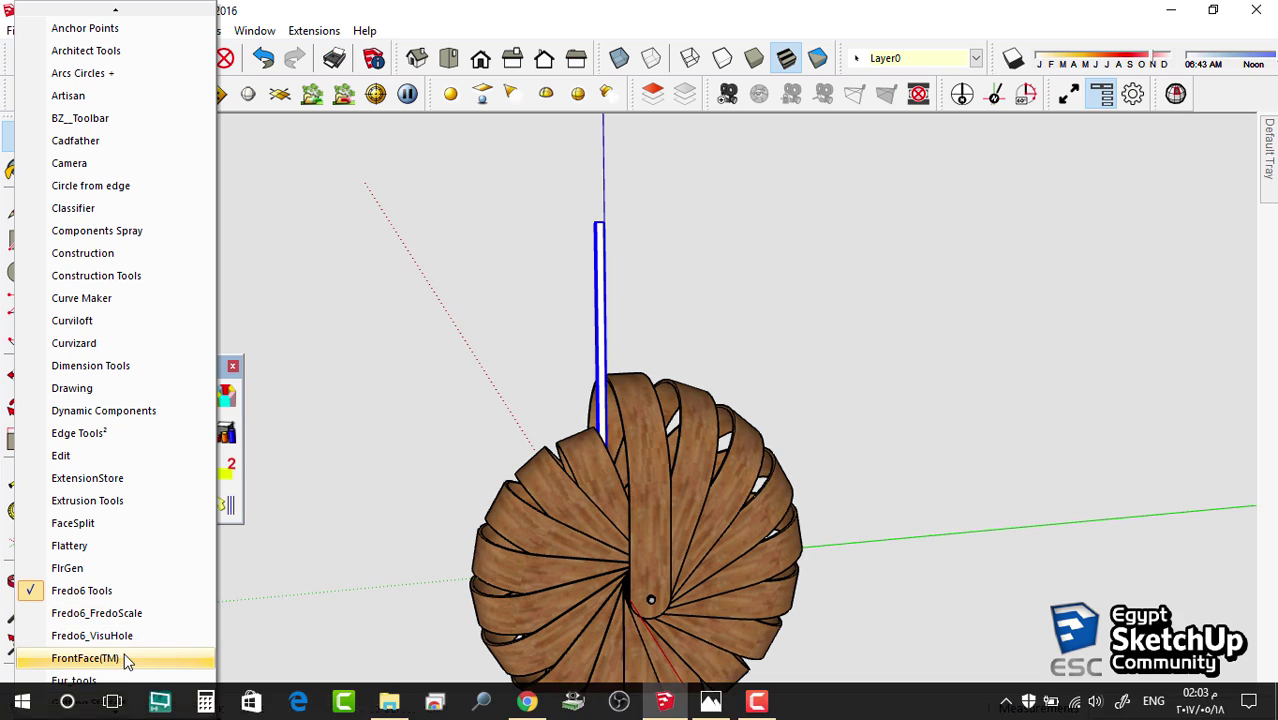
pyautogui.scroll(-2, 123, 658)
pyautogui.scroll(-6, 120, 705)
pyautogui.scroll(-4, 120, 705)
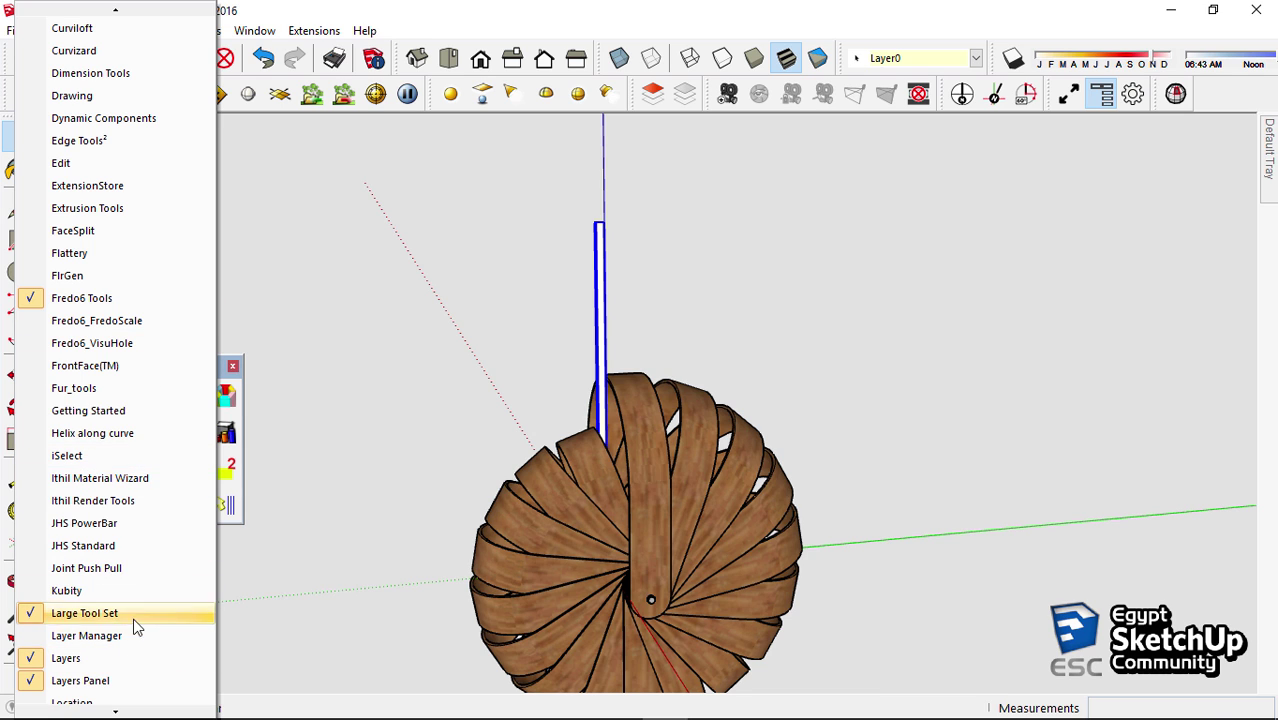
pyautogui.scroll(-2, 113, 703)
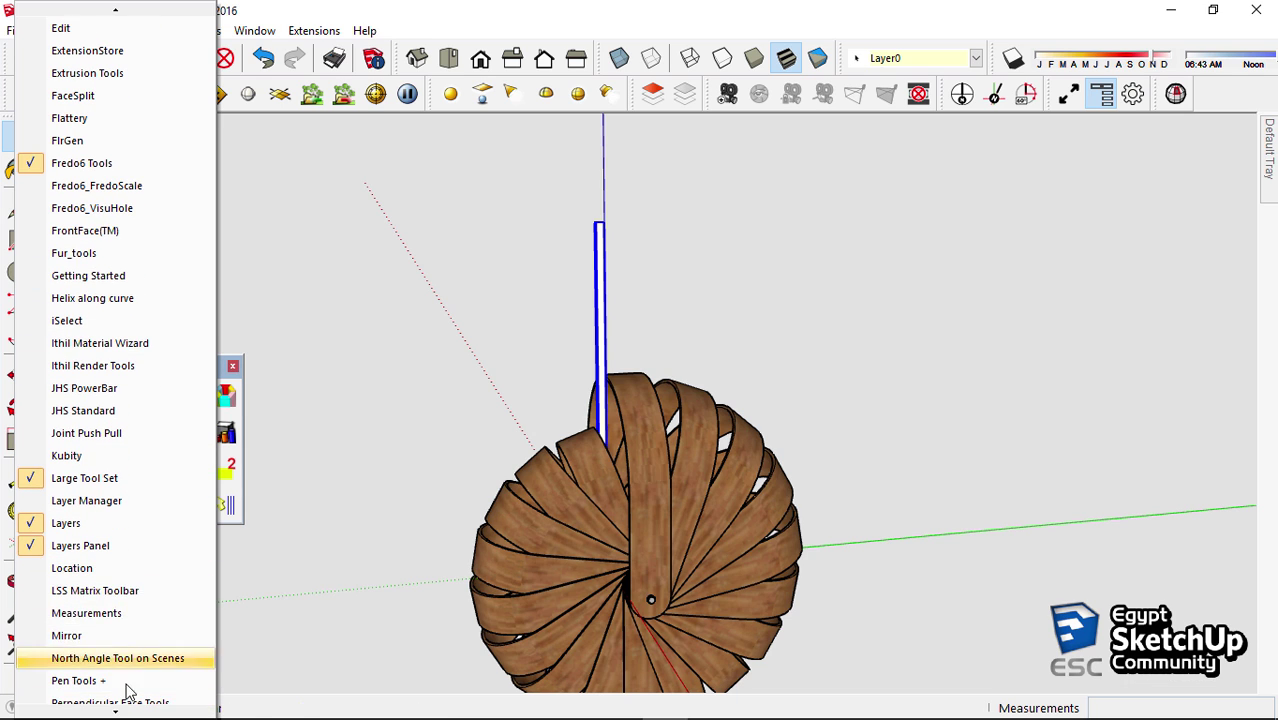
pyautogui.scroll(-2, 127, 690)
pyautogui.scroll(-3, 119, 612)
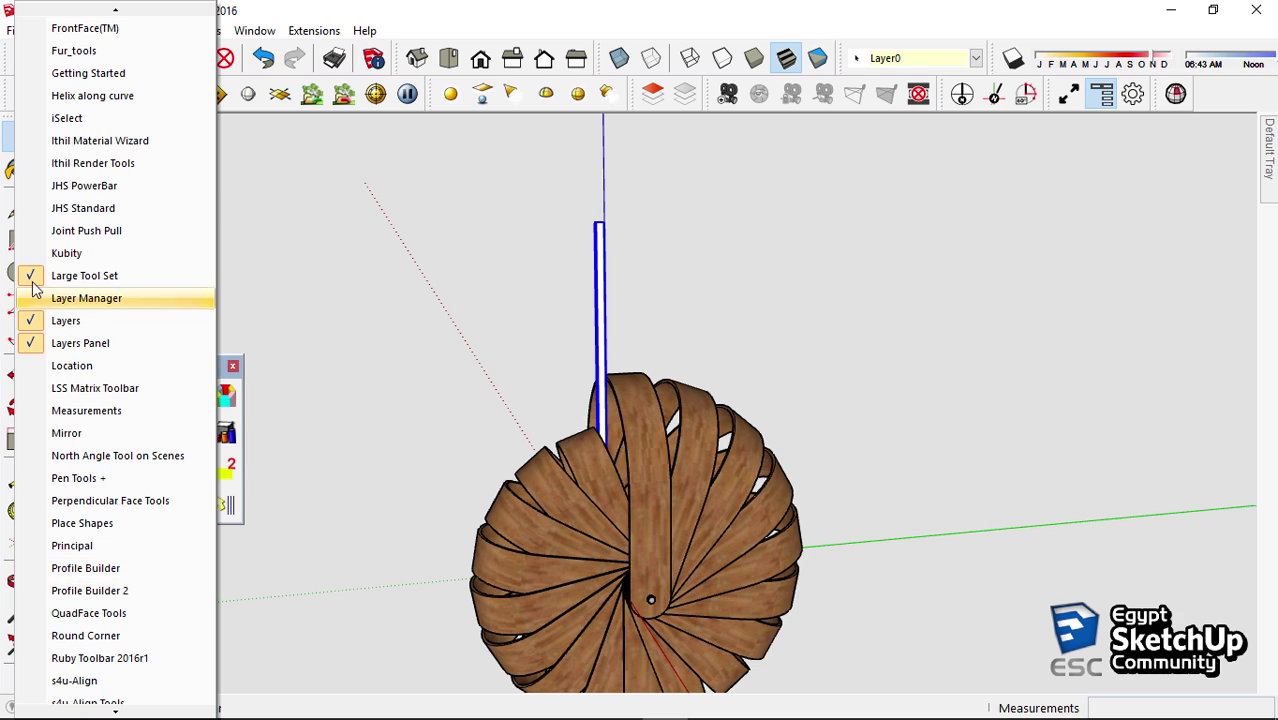
pyautogui.rightClick(228, 435)
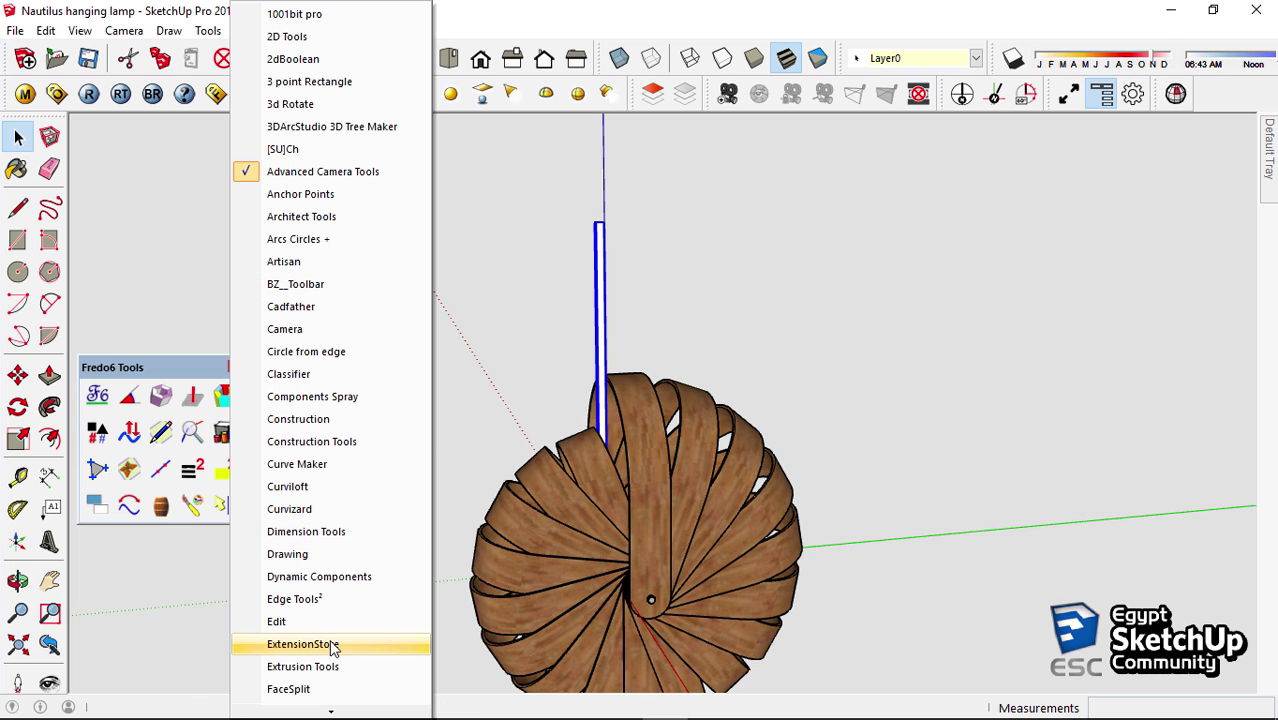
pyautogui.scroll(-1, 338, 655)
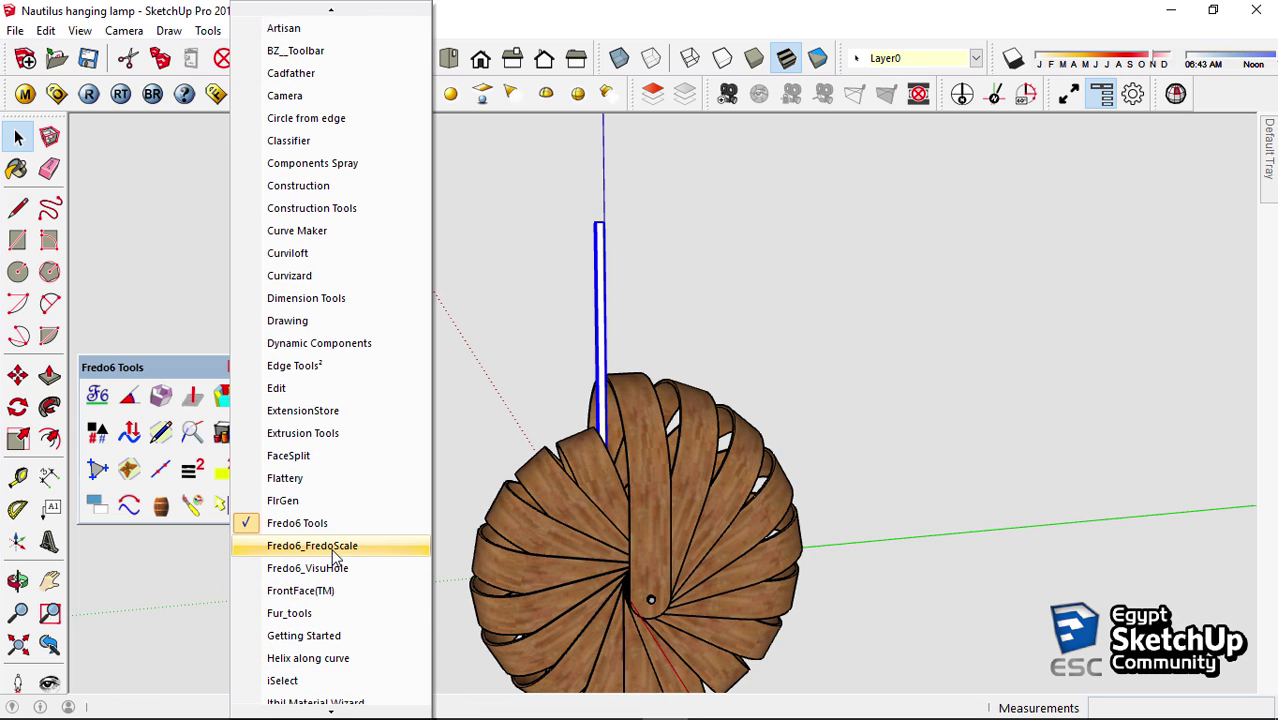
pyautogui.click(352, 546)
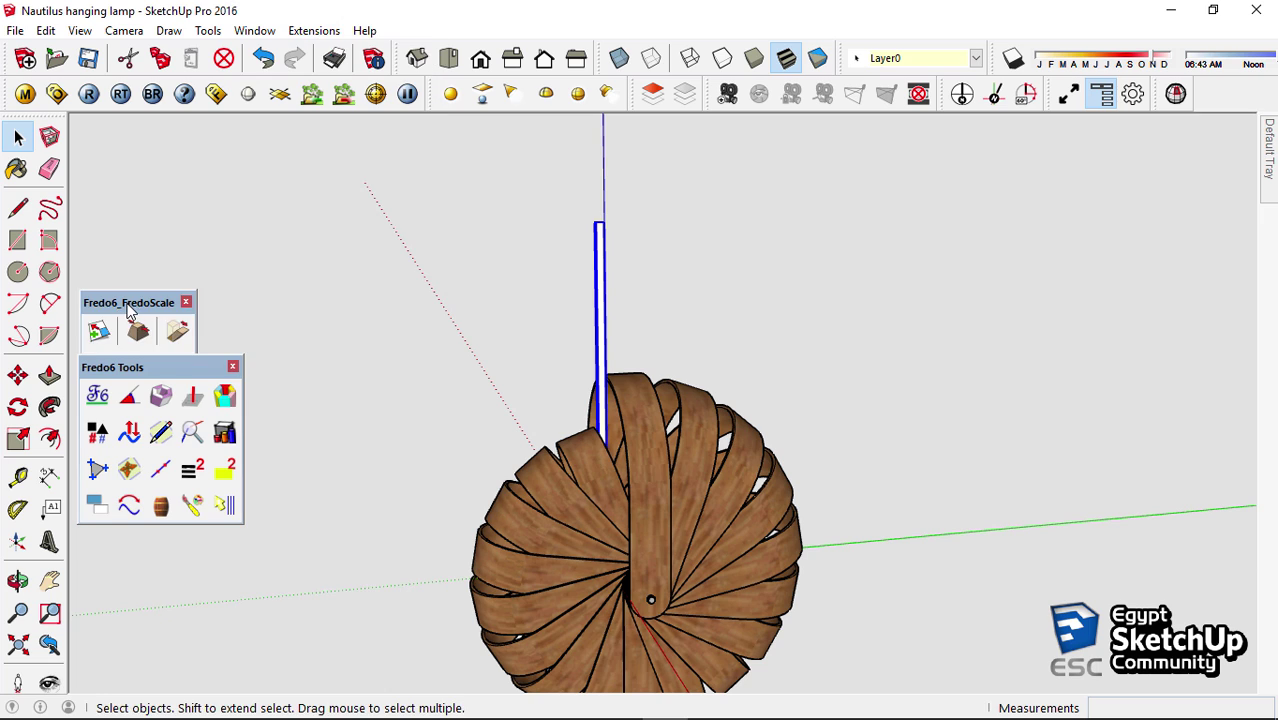
pyautogui.moveTo(128, 290); pyautogui.dragTo(128, 222)
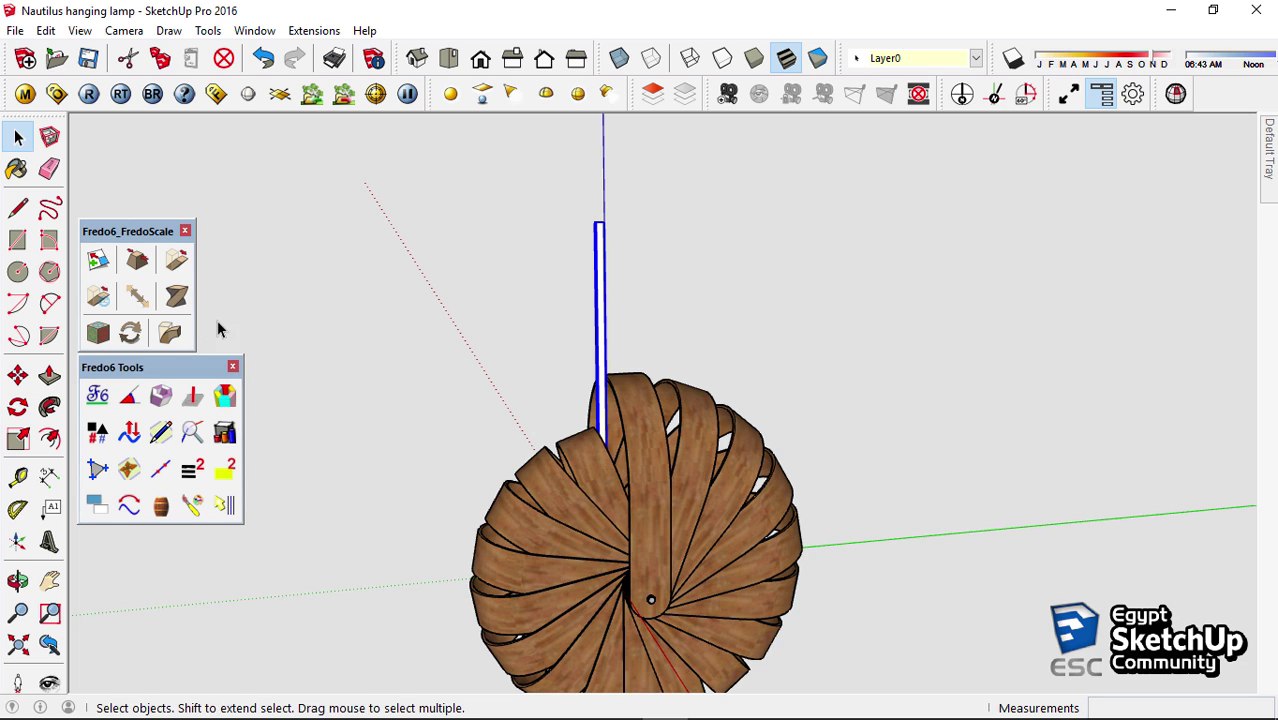
# Bend the rod's upper end about 54° with FredoScale Radial Bending
pyautogui.click(170, 333)
pyautogui.scroll(3, 563, 292)
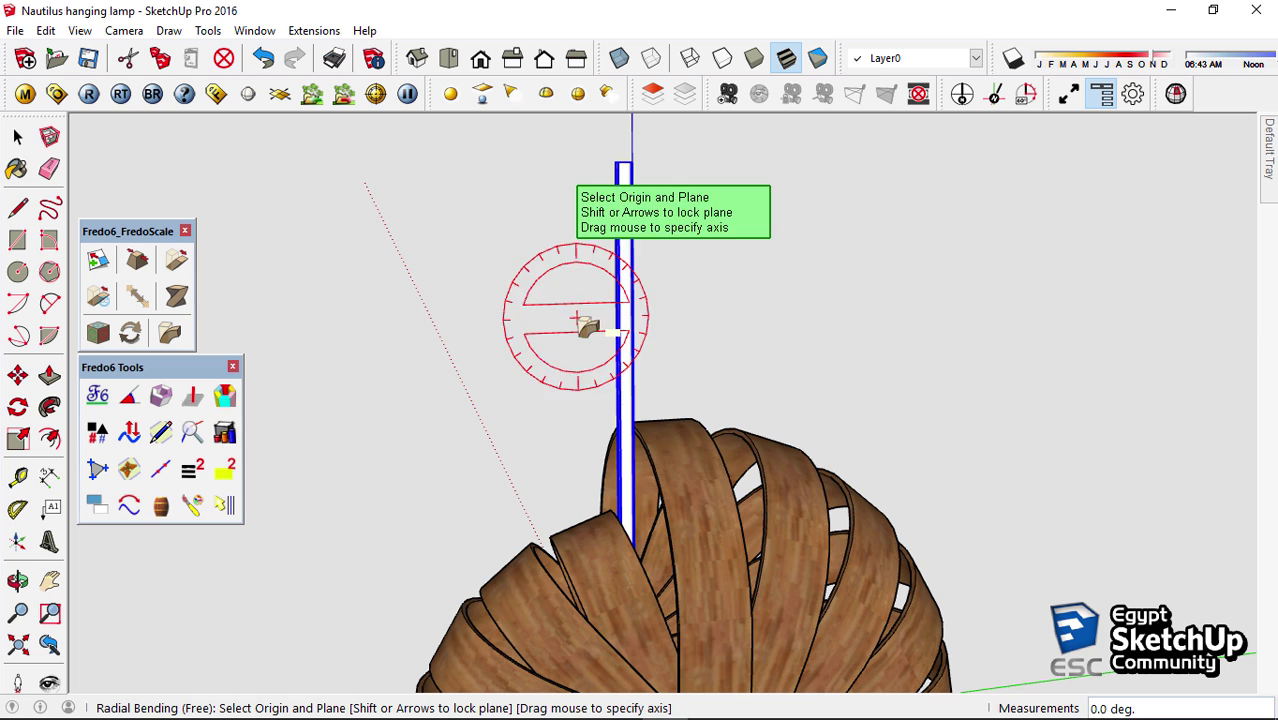
pyautogui.click(622, 350)
pyautogui.click(622, 163)
pyautogui.click(622, 163)
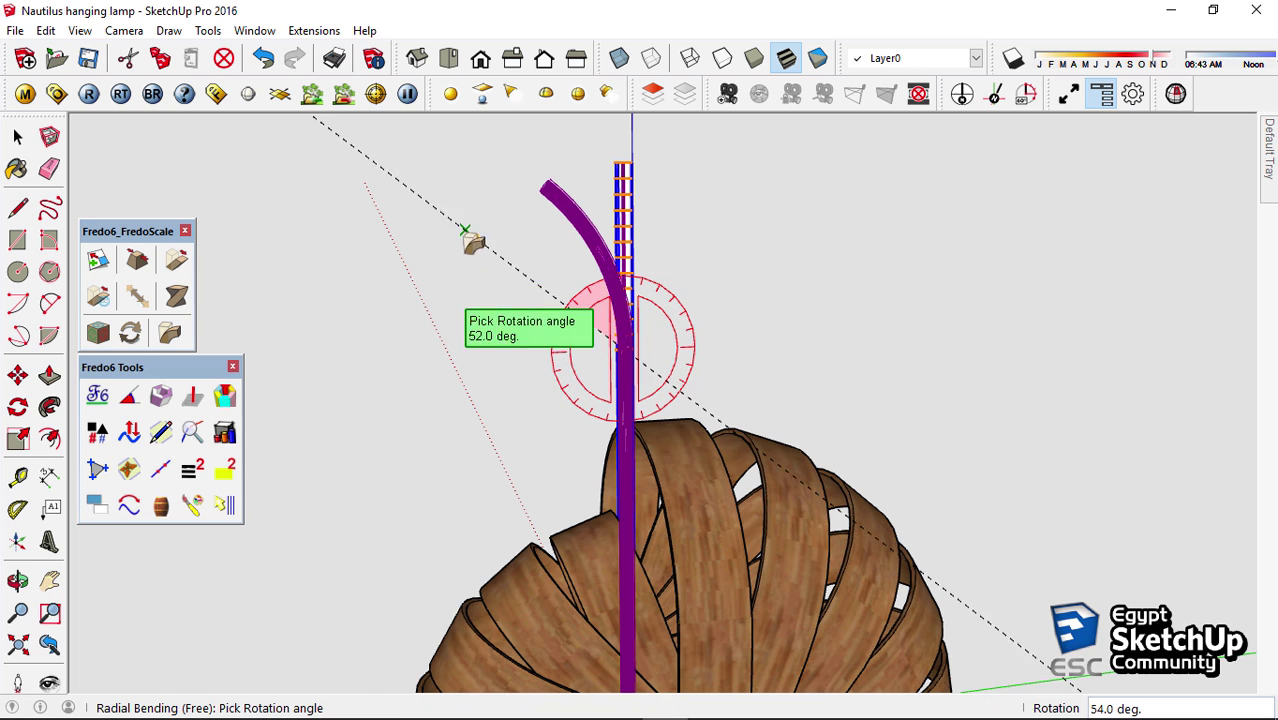
pyautogui.click(765, 160)
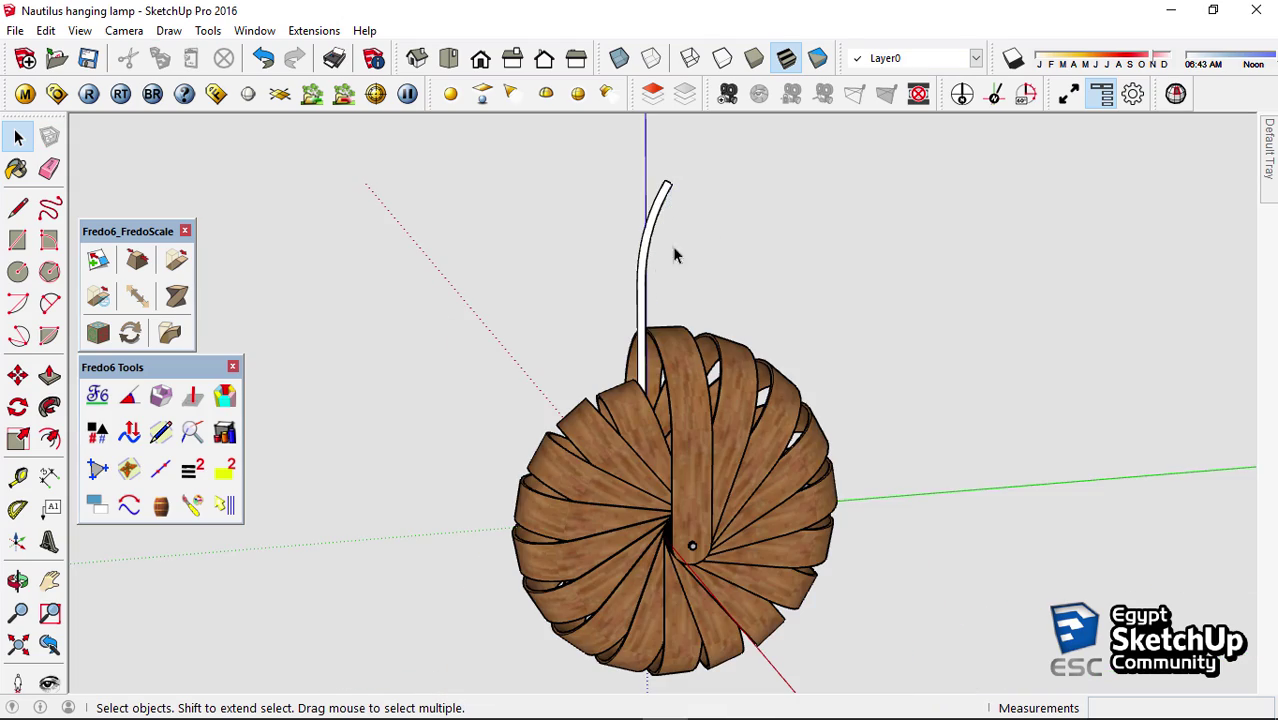
# Orbit and zoom around the lamp to inspect the curved hanger rod
pyautogui.moveTo(674, 256)
pyautogui.mouseDown(button='middle')
pyautogui.moveTo(405, 422)
pyautogui.moveTo(806, 209)
pyautogui.moveTo(958, 354)
pyautogui.mouseUp(button='middle')
pyautogui.click(651, 300)
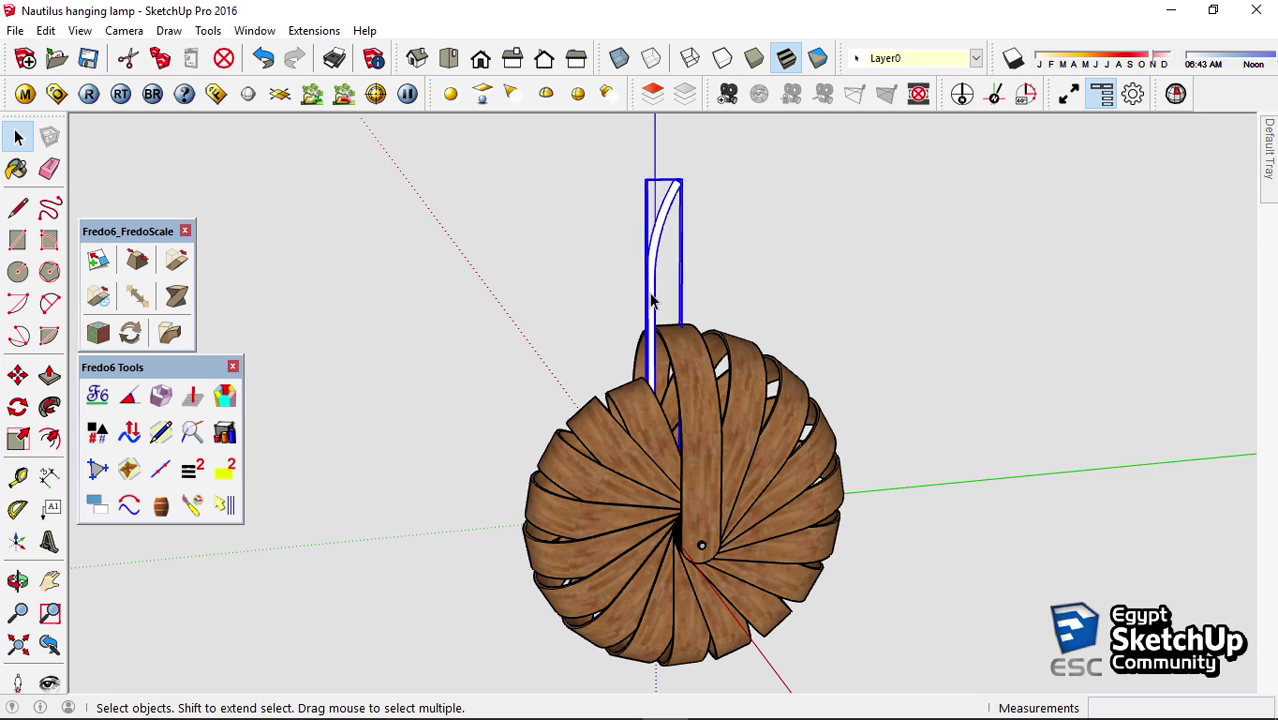
pyautogui.moveTo(651, 300); pyautogui.dragTo(608, 271, button='middle')
pyautogui.press('m')
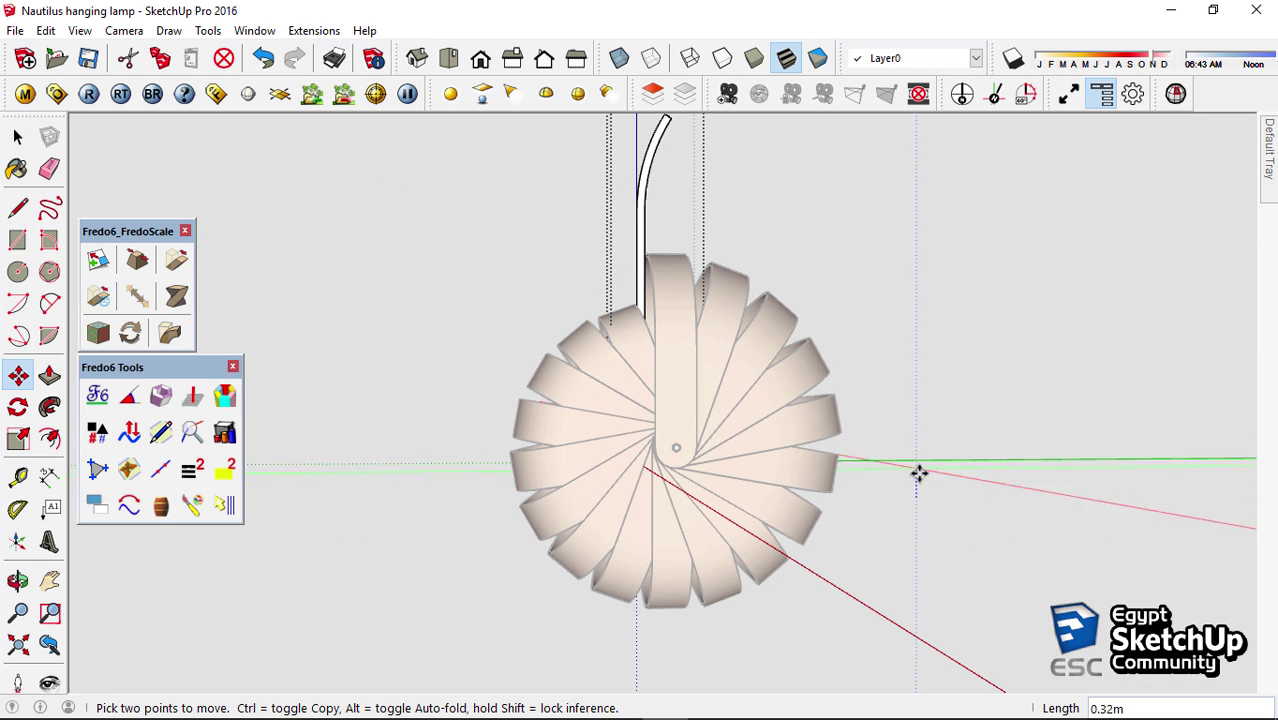
pyautogui.press('space')
pyautogui.moveTo(884, 359)
pyautogui.mouseDown(button='middle')
pyautogui.moveTo(319, 377)
pyautogui.moveTo(476, 397)
pyautogui.mouseUp(button='middle')
pyautogui.scroll(5, 605, 396)
# Select the white rod at the centre of the lamp
pyautogui.scroll(3, 606, 386)
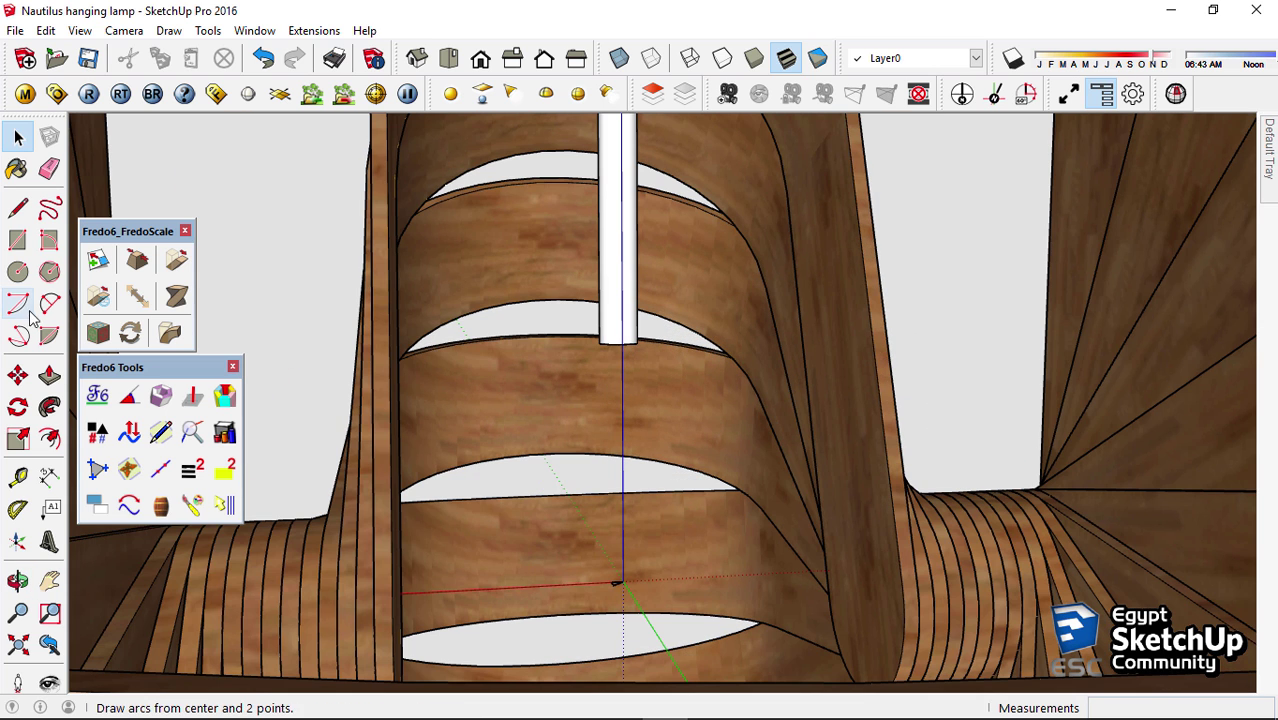
pyautogui.click(627, 231)
pyautogui.click(617, 584)
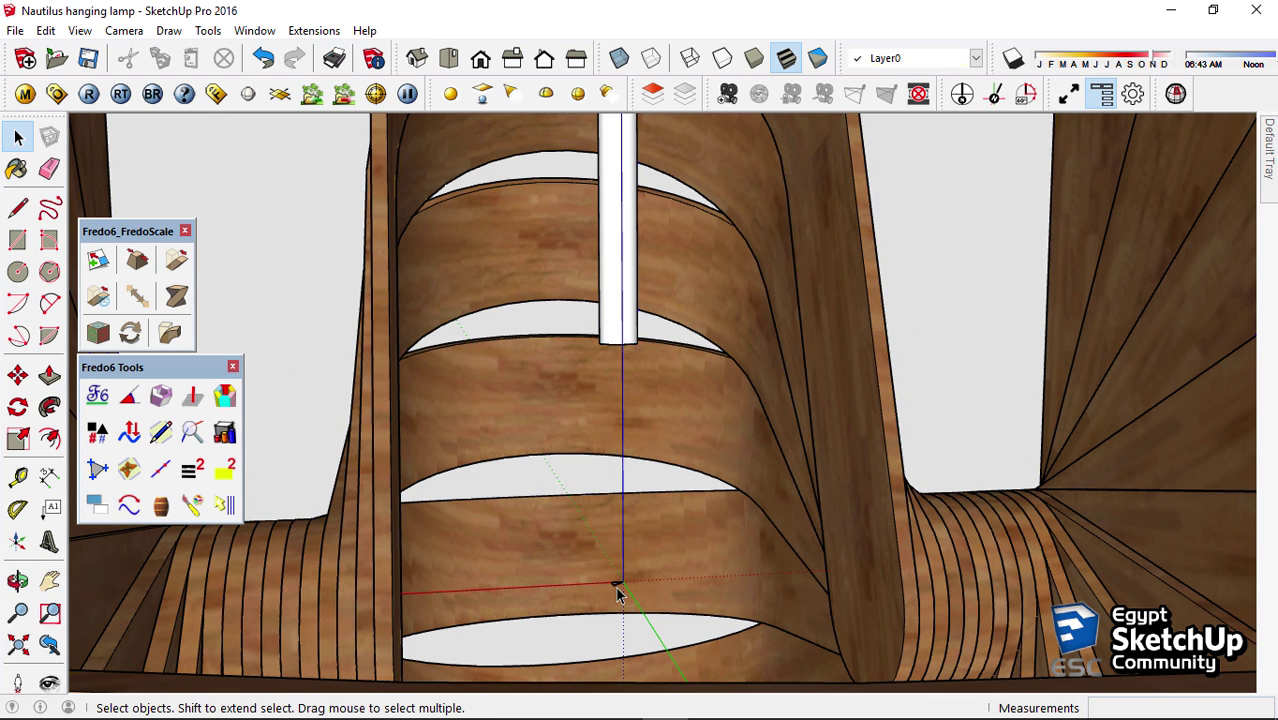
pyautogui.click(632, 310)
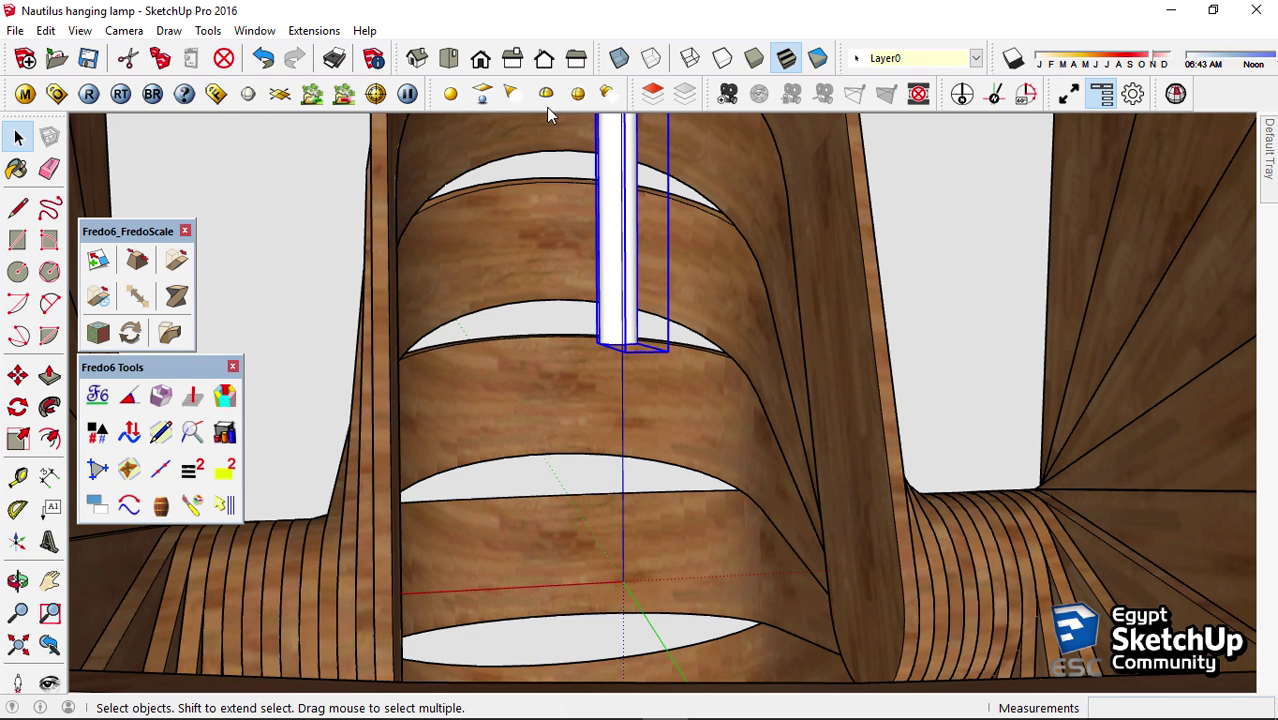
pyautogui.click(455, 103)
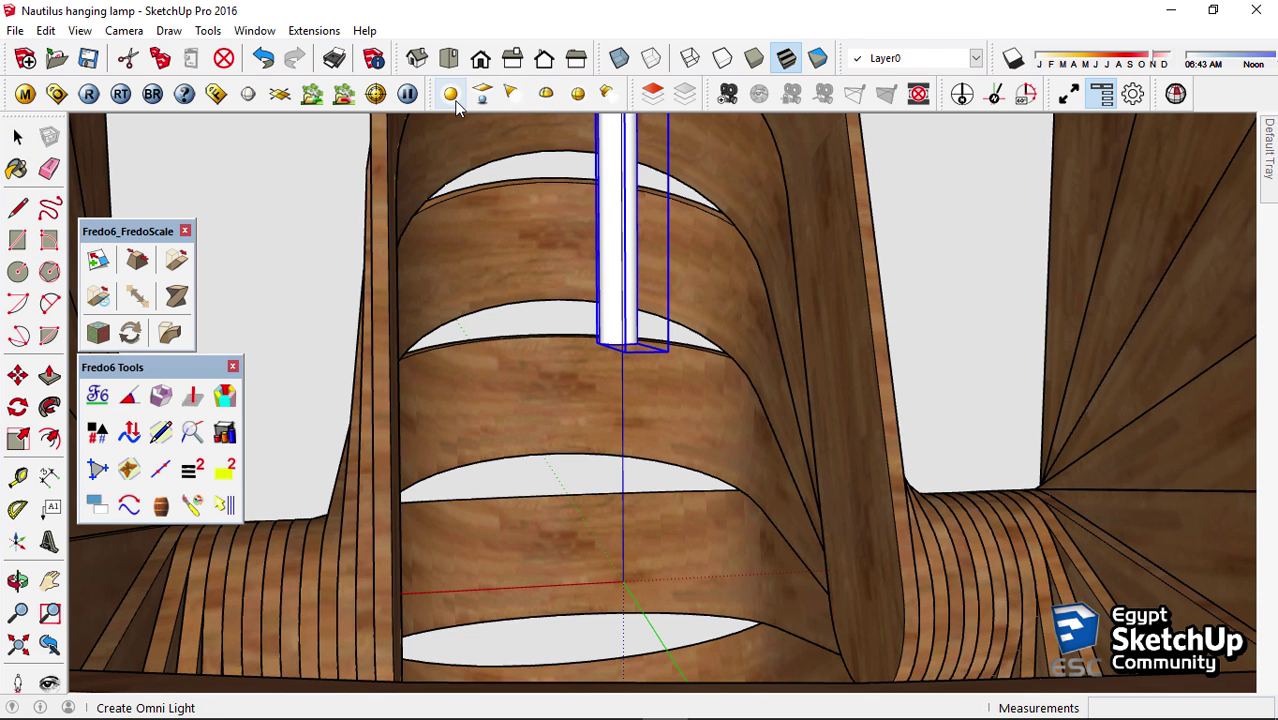
# Create a V-Ray sphere light centred at the rod's lower end
pyautogui.click(578, 94)
pyautogui.scroll(3, 620, 345)
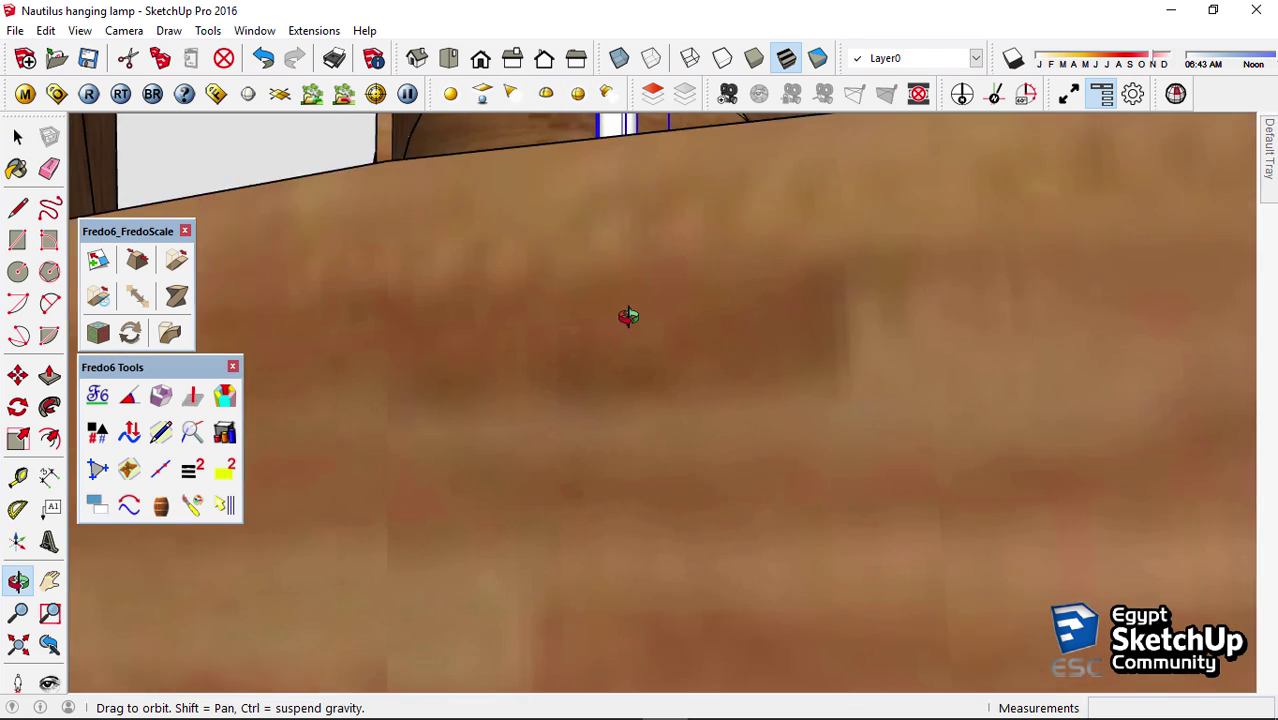
pyautogui.moveTo(627, 314)
pyautogui.mouseDown(button='middle')
pyautogui.moveTo(595, 358)
pyautogui.moveTo(601, 373)
pyautogui.mouseUp(button='middle')
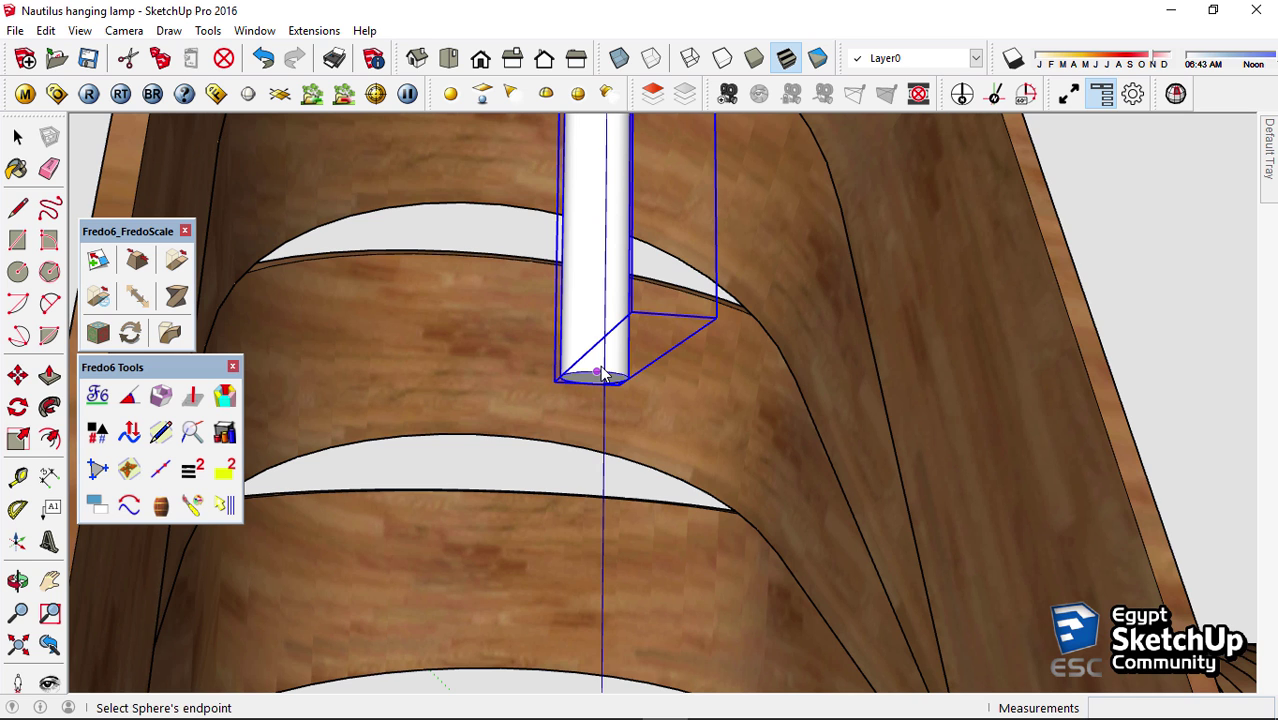
pyautogui.click(667, 374)
pyautogui.moveTo(667, 374); pyautogui.dragTo(588, 377, button='middle')
# Move the sphere light down below the rod and scale it up about 1.06
pyautogui.press('m')
pyautogui.click(604, 487)
pyautogui.press('space')
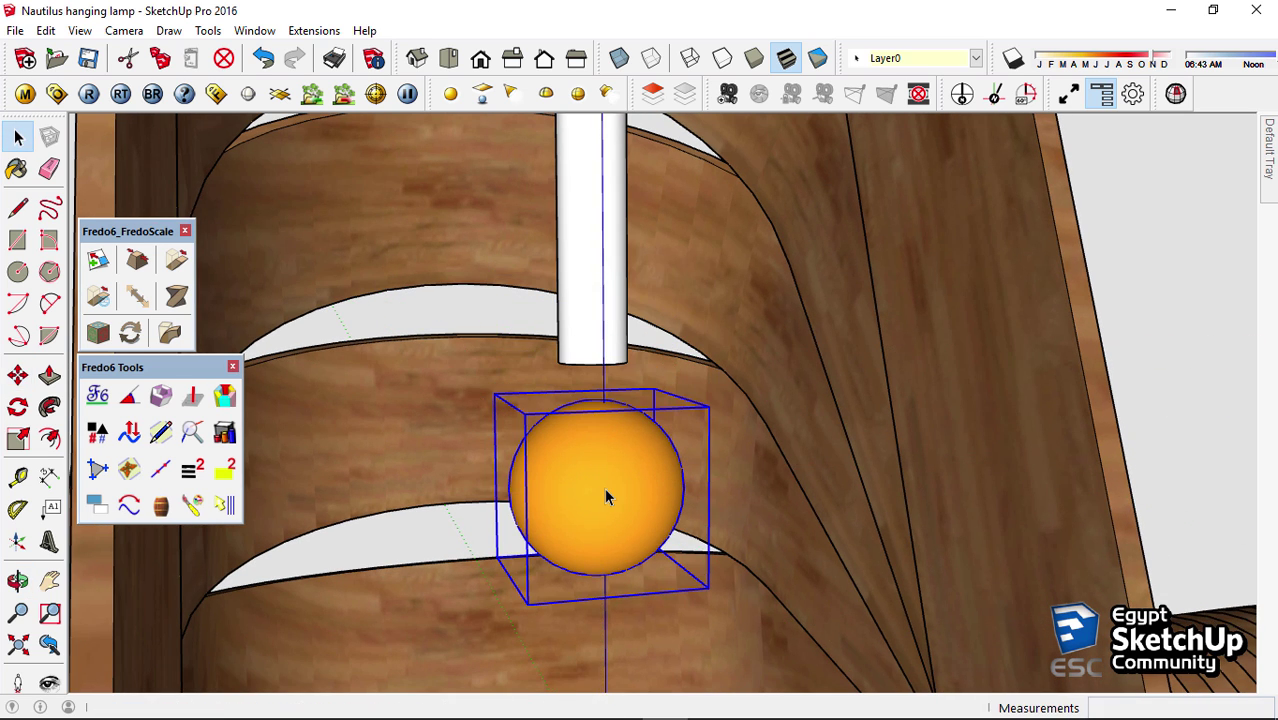
pyautogui.press('s')
pyautogui.moveTo(709, 591); pyautogui.dragTo(764, 602)
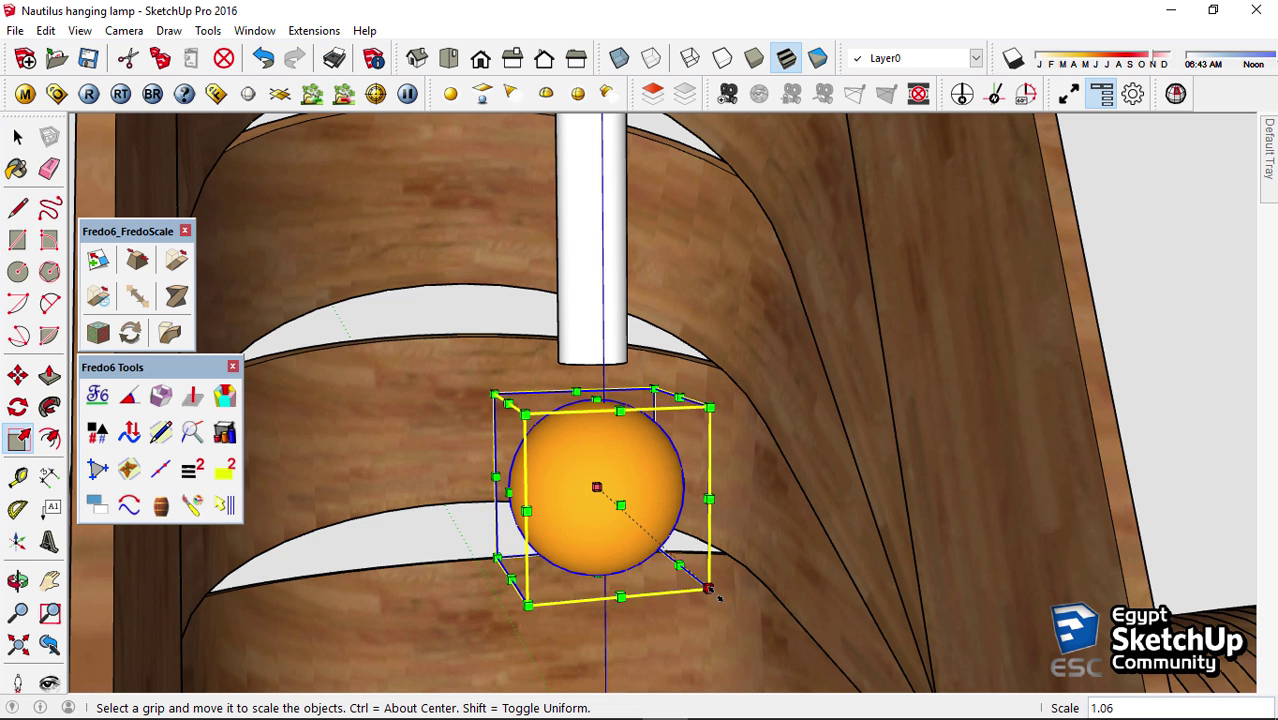
pyautogui.press('space')
# Change the sphere light's colour to pale yellow (RGB 255, 255, 127) in its V-Ray light settings
pyautogui.moveTo(764, 602)
pyautogui.mouseDown(button='middle')
pyautogui.moveTo(665, 465)
pyautogui.moveTo(652, 470)
pyautogui.mouseUp(button='middle')
pyautogui.rightClick(652, 470)
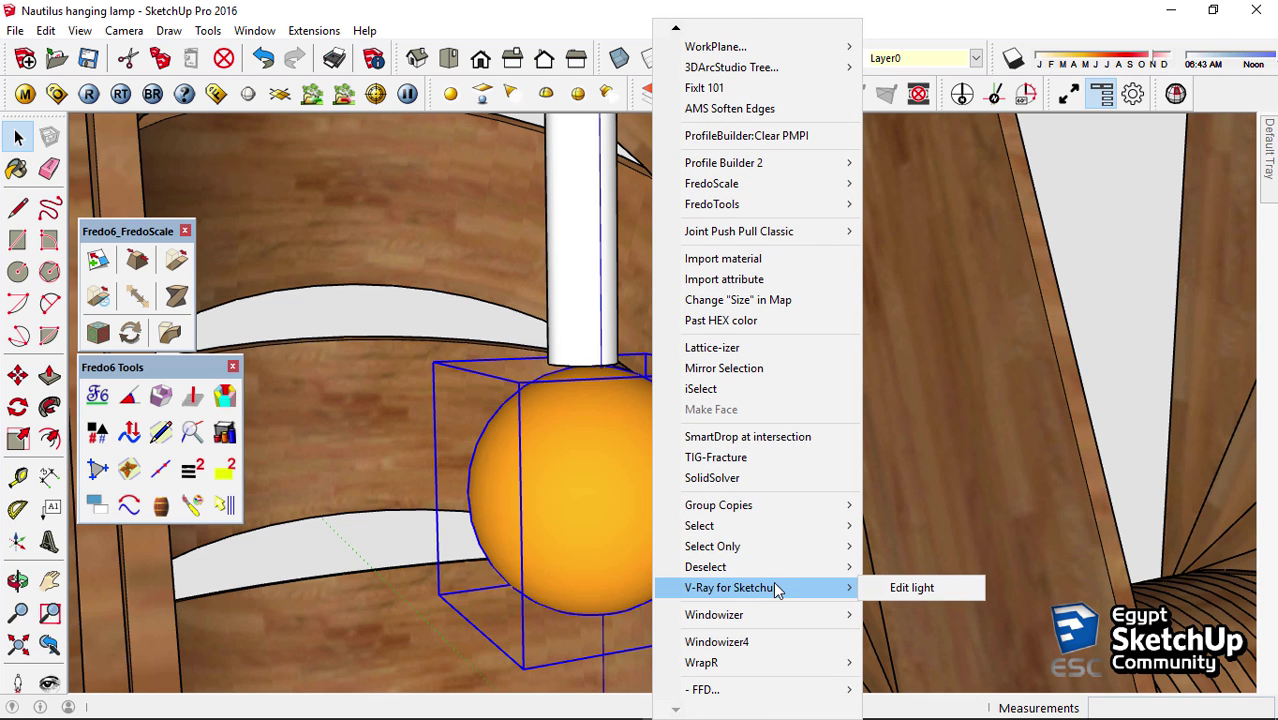
pyautogui.click(900, 588)
pyautogui.write('120')
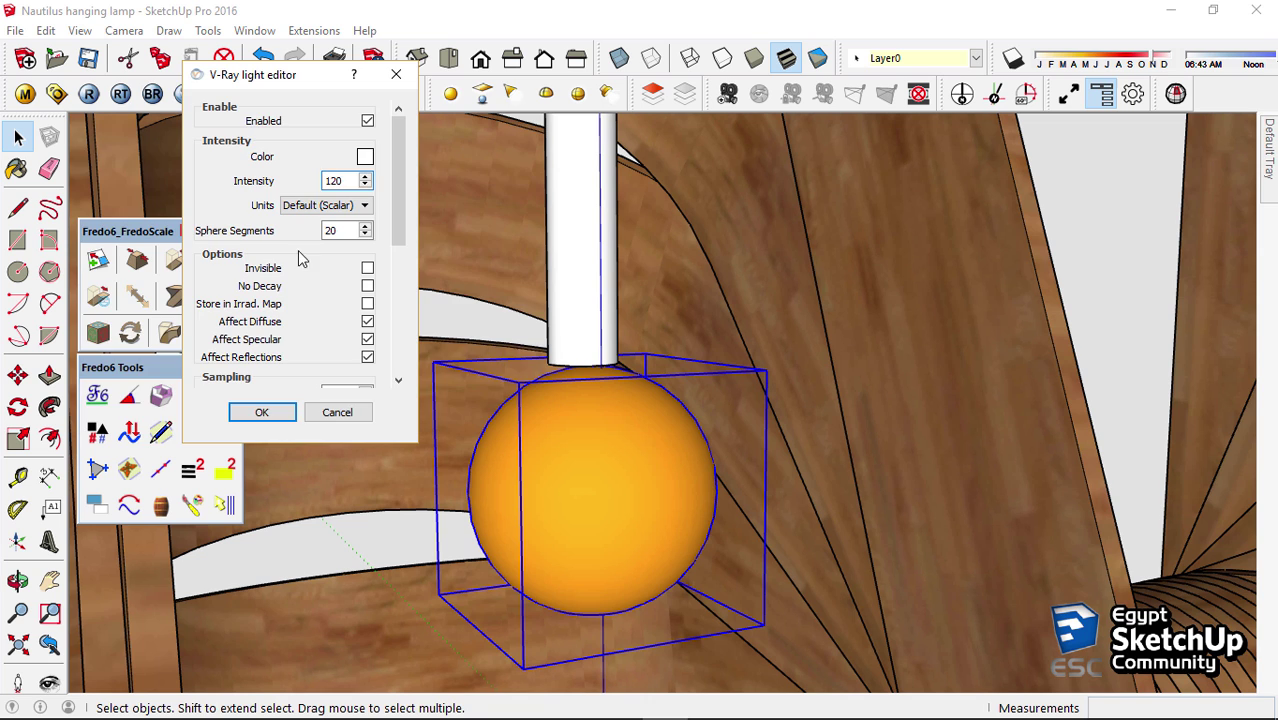
pyautogui.click(364, 157)
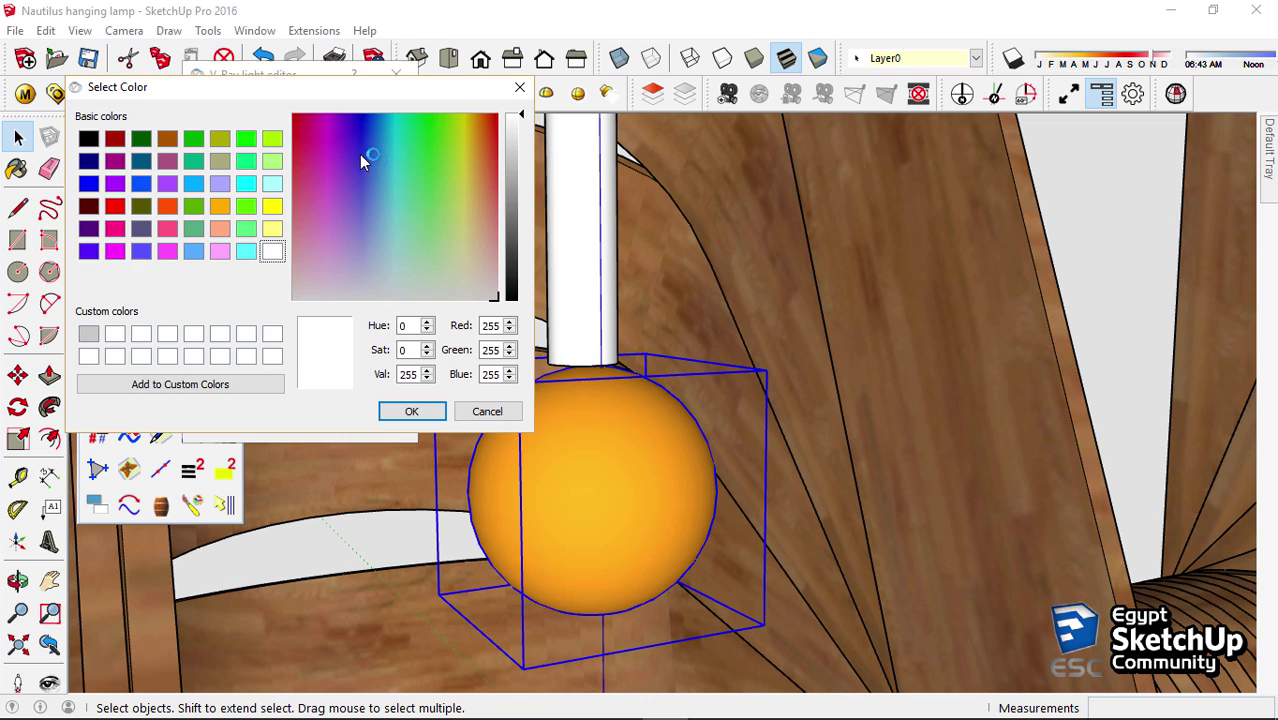
pyautogui.moveTo(467, 127); pyautogui.dragTo(466, 117)
pyautogui.click(270, 228)
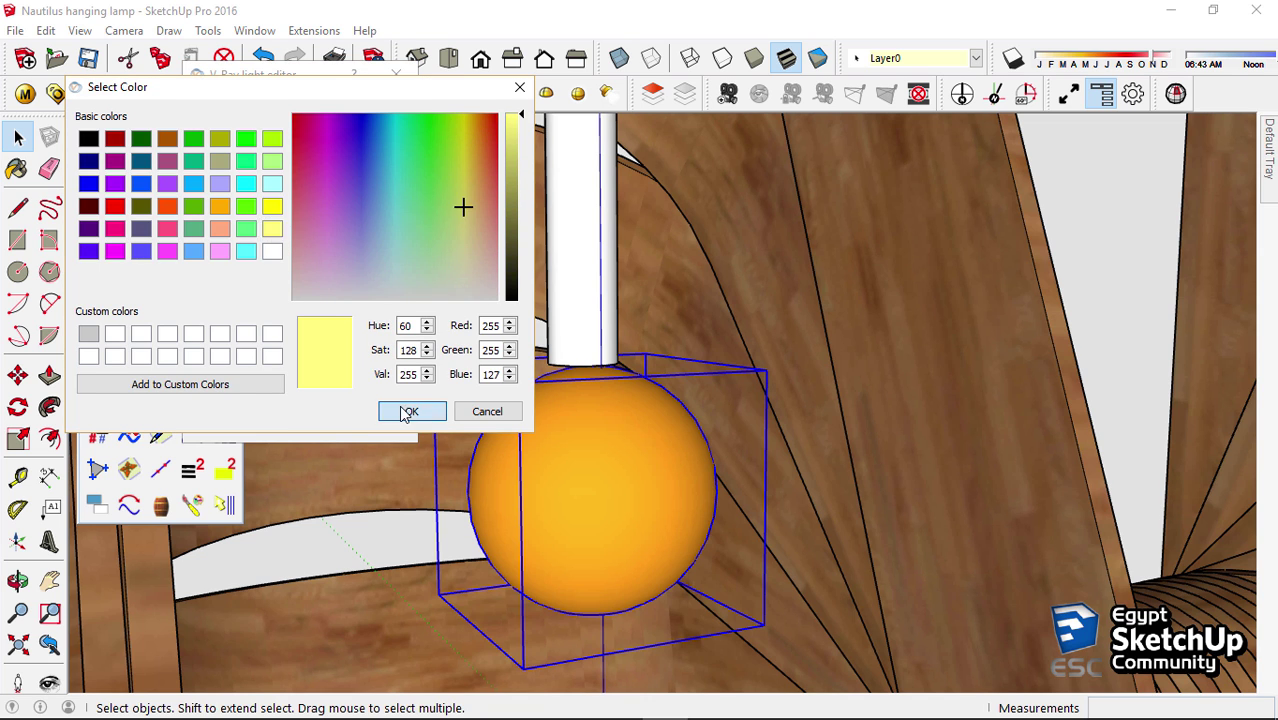
pyautogui.click(405, 411)
# Zoom extents and orbit to view the whole lamp from a new angle
pyautogui.click(262, 423)
pyautogui.moveTo(485, 408)
pyautogui.mouseDown(button='middle')
pyautogui.moveTo(660, 375)
pyautogui.moveTo(505, 449)
pyautogui.mouseUp(button='middle')
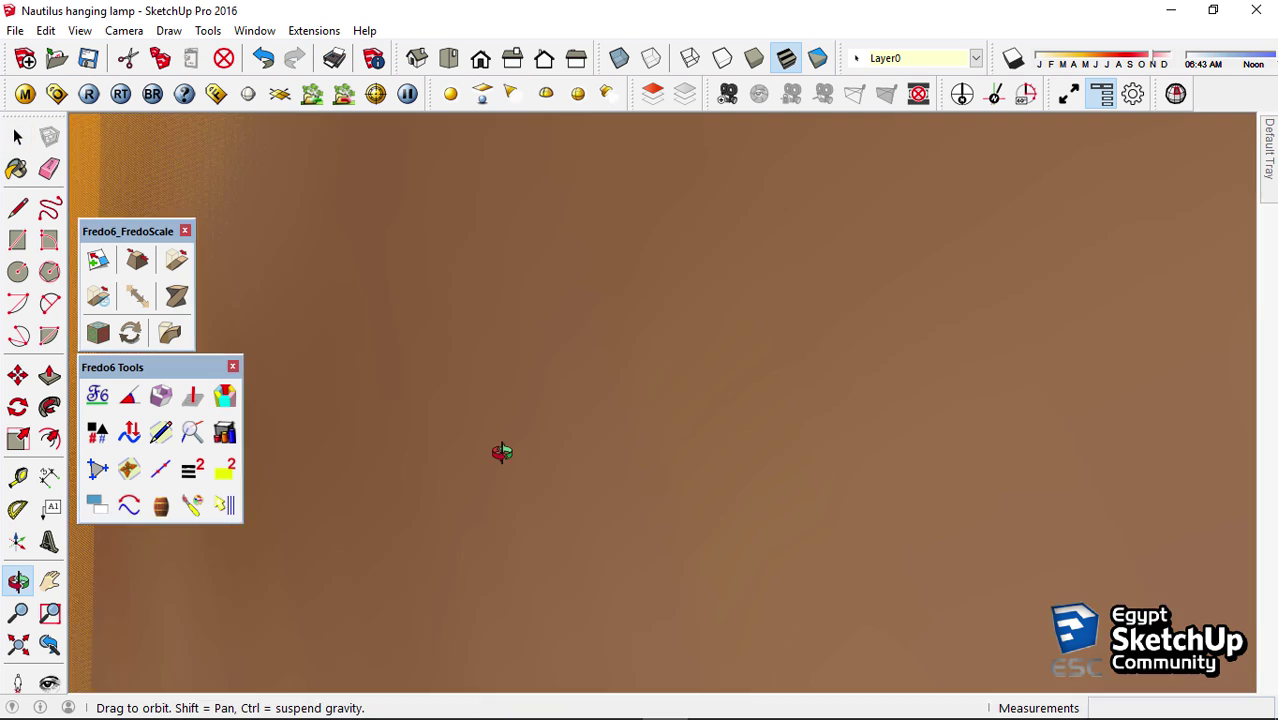
pyautogui.click(49, 645)
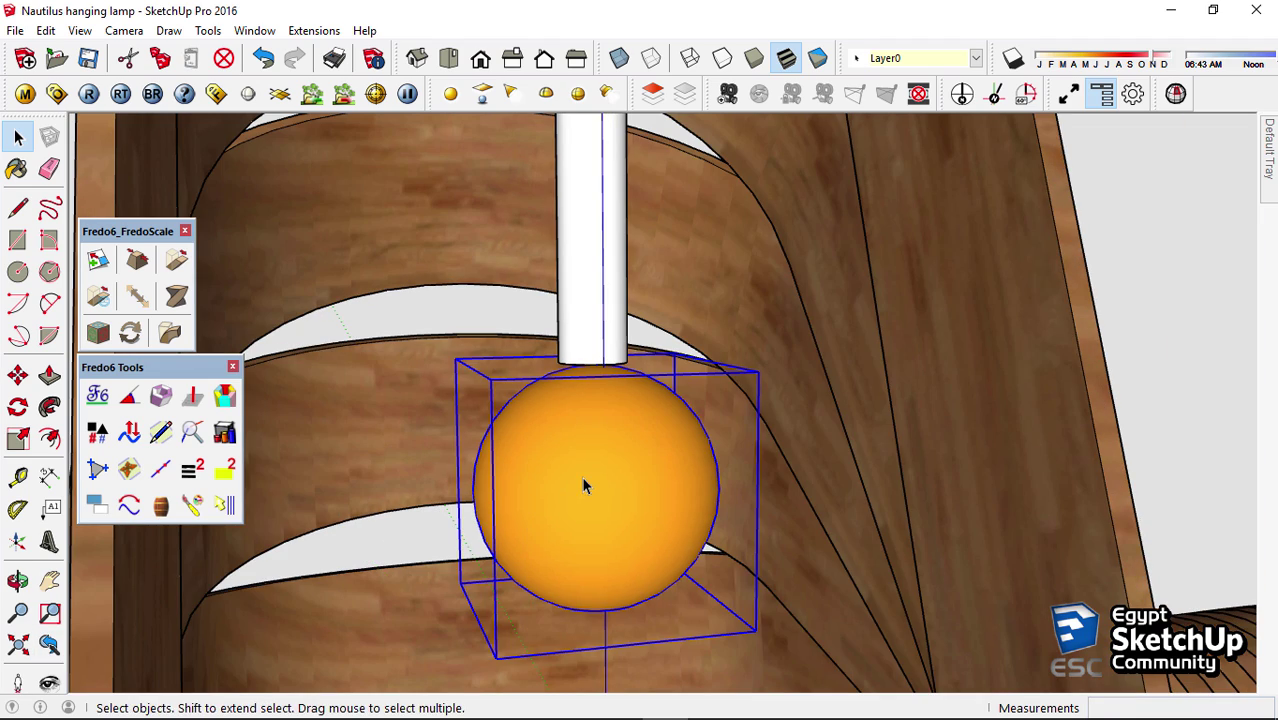
pyautogui.press('m')
pyautogui.moveTo(580, 479)
pyautogui.mouseDown(button='middle')
pyautogui.moveTo(593, 465)
pyautogui.moveTo(626, 510)
pyautogui.moveTo(640, 500)
pyautogui.mouseUp(button='middle')
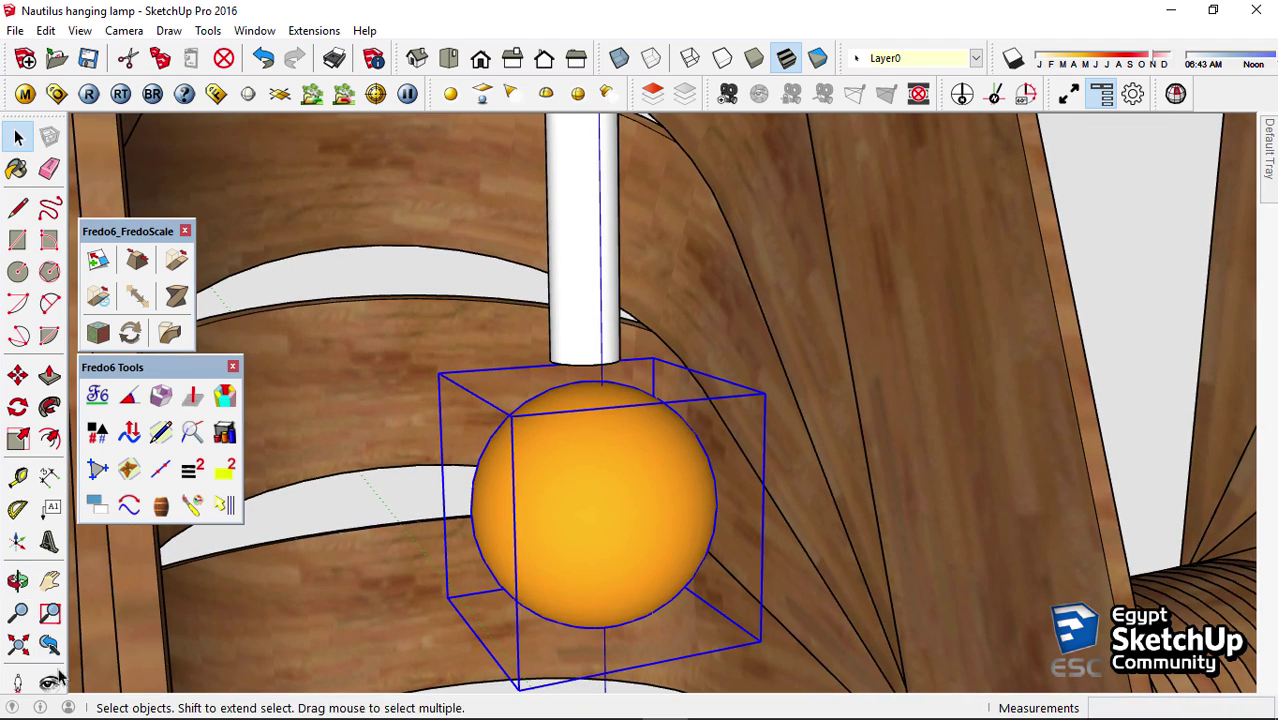
pyautogui.click(18, 645)
pyautogui.moveTo(399, 446)
pyautogui.mouseDown(button='middle')
pyautogui.moveTo(1163, 412)
pyautogui.moveTo(1004, 394)
pyautogui.mouseUp(button='middle')
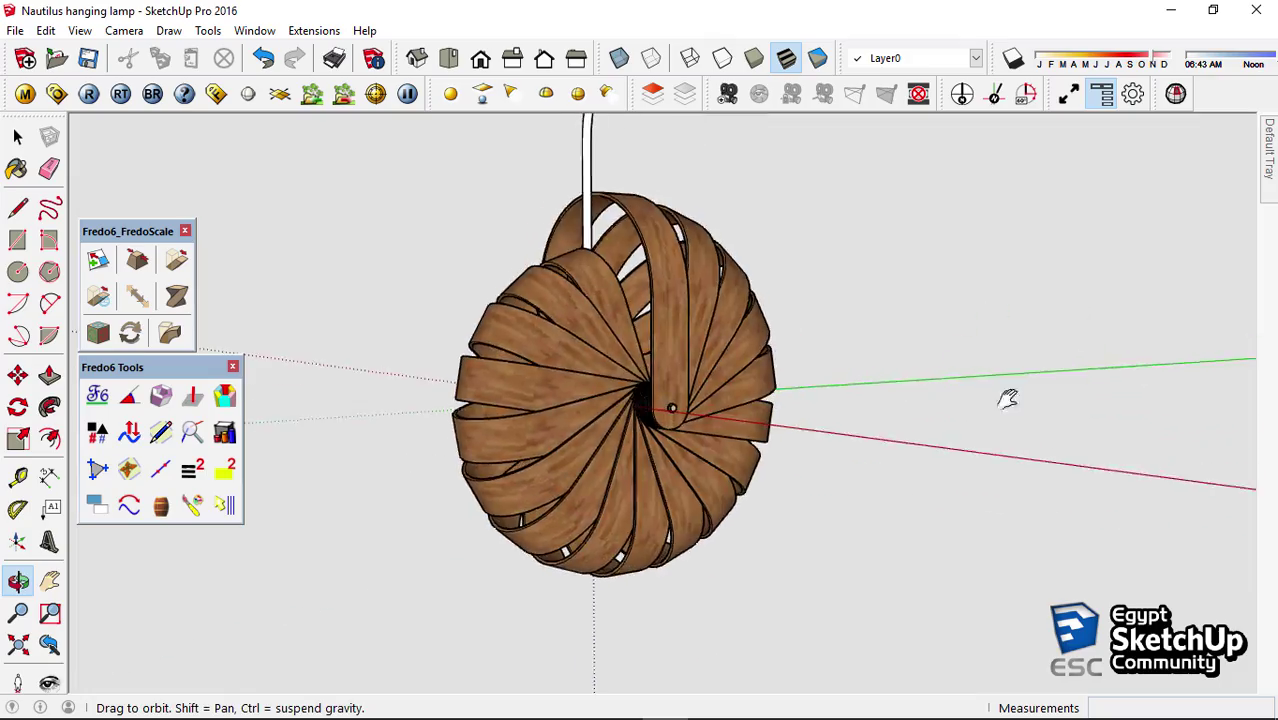
# Stop a test render and turn on the Reflection/refraction background in V-Ray Environment options
pyautogui.click(88, 93)
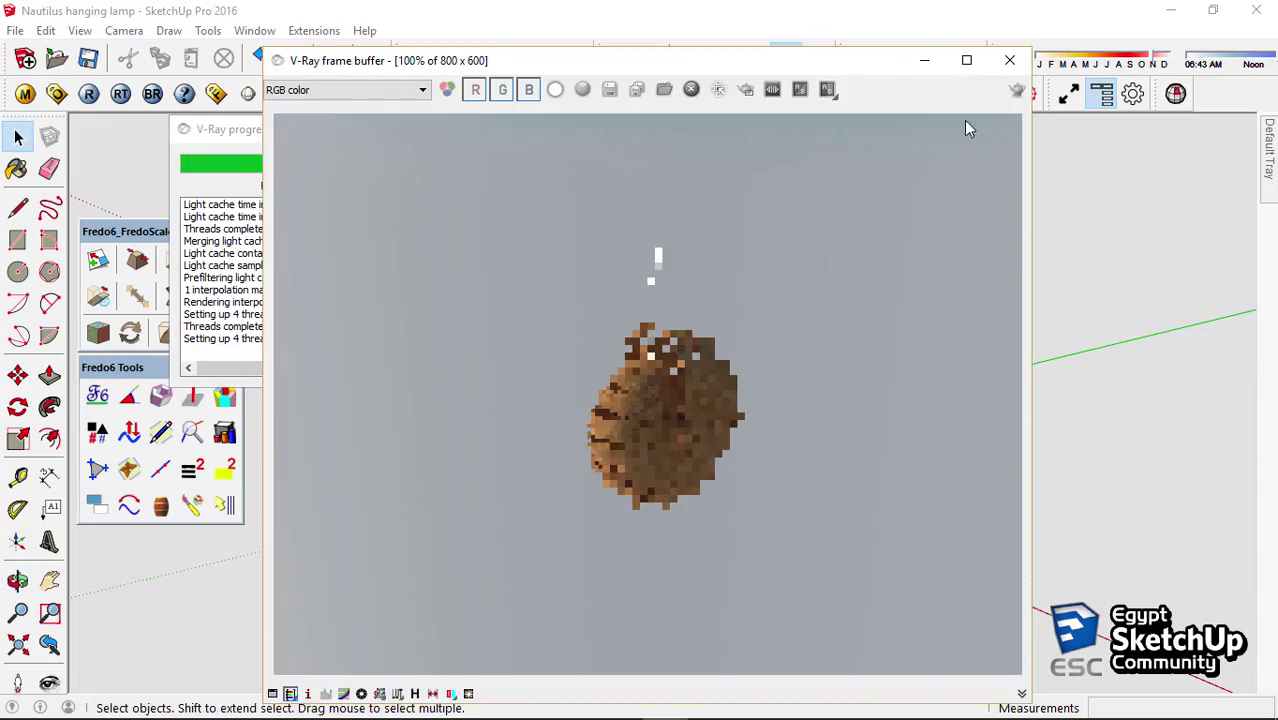
pyautogui.click(1009, 60)
pyautogui.click(56, 93)
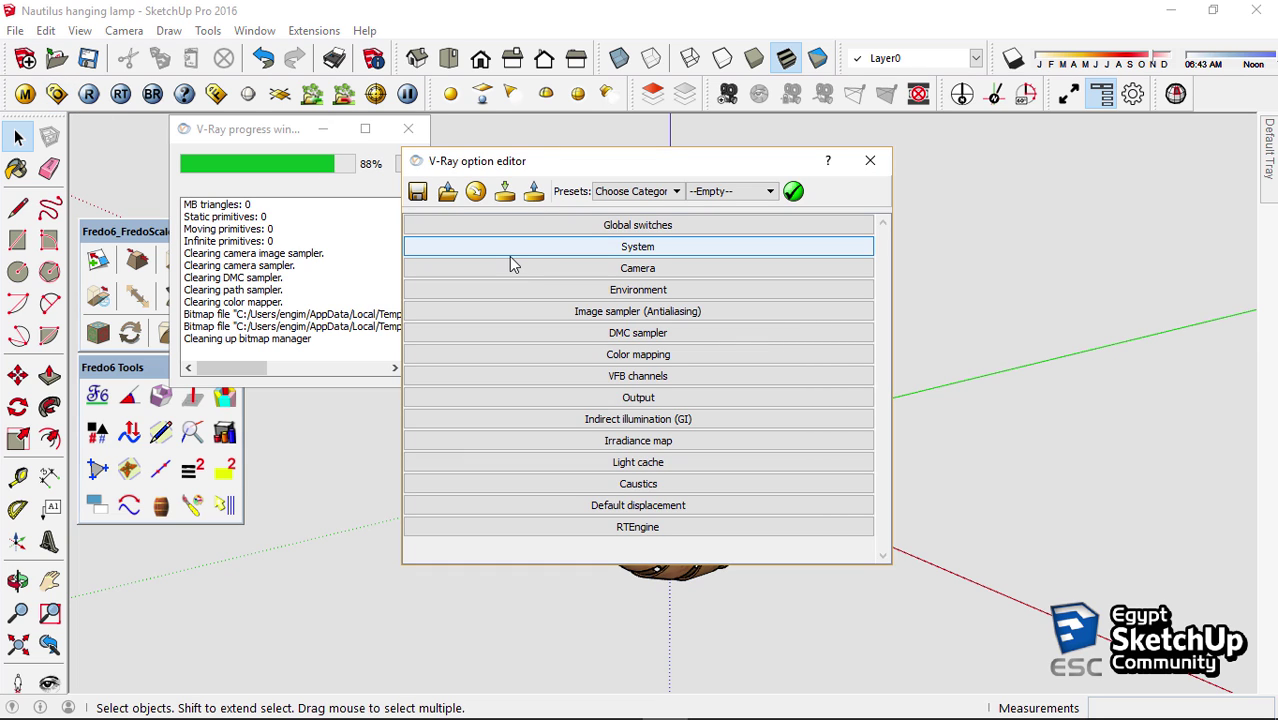
pyautogui.click(600, 298)
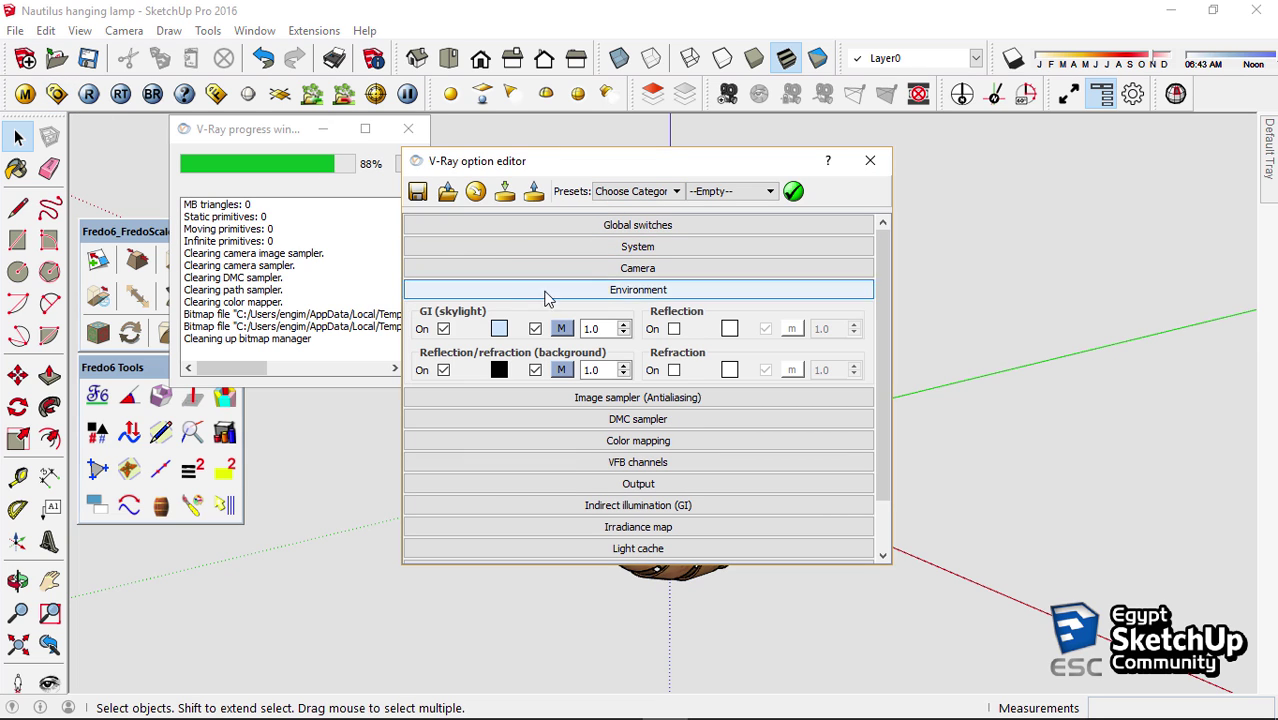
pyautogui.click(442, 370)
pyautogui.click(870, 160)
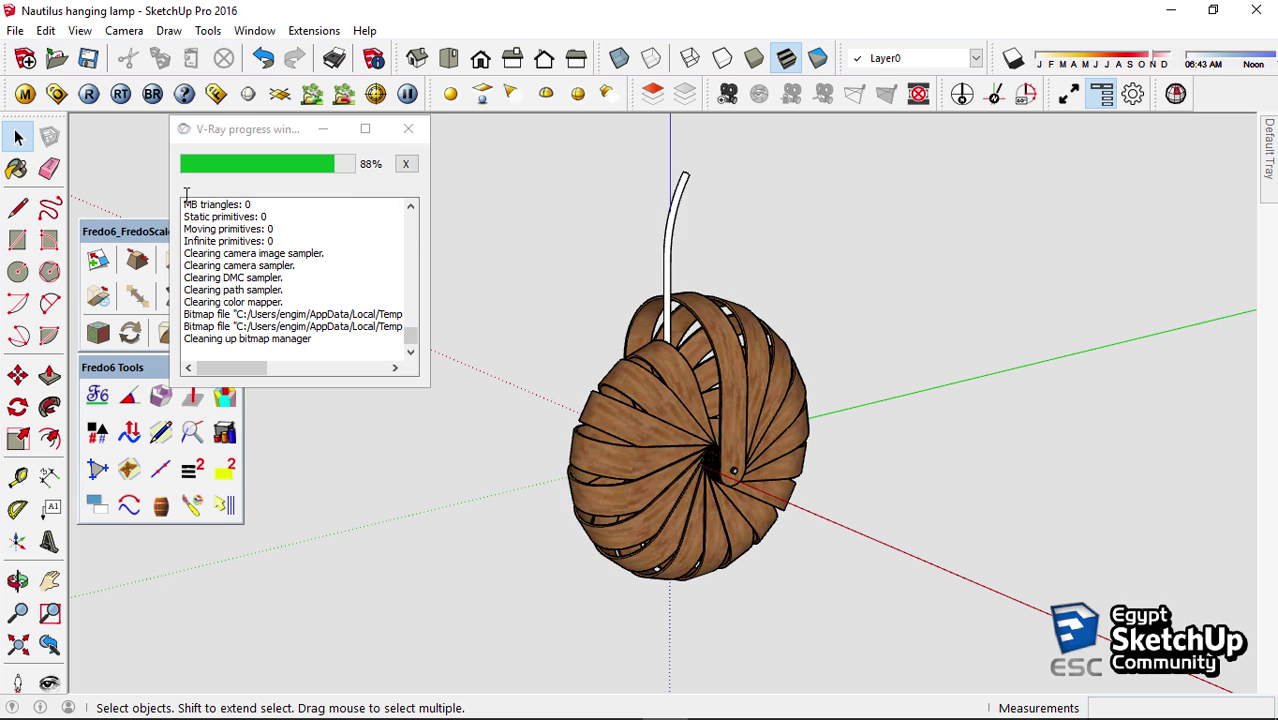
pyautogui.click(408, 128)
# Render the lamp again, then close the frame buffer and progress window
pyautogui.click(88, 93)
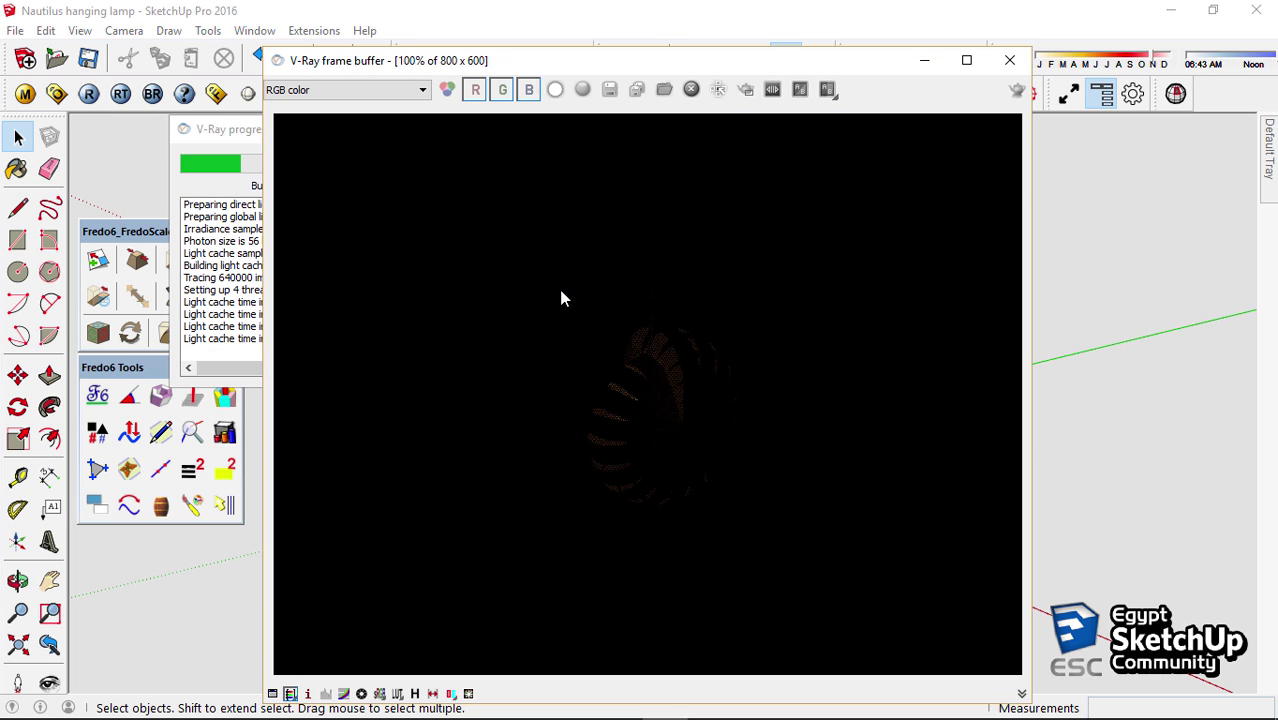
pyautogui.click(1010, 62)
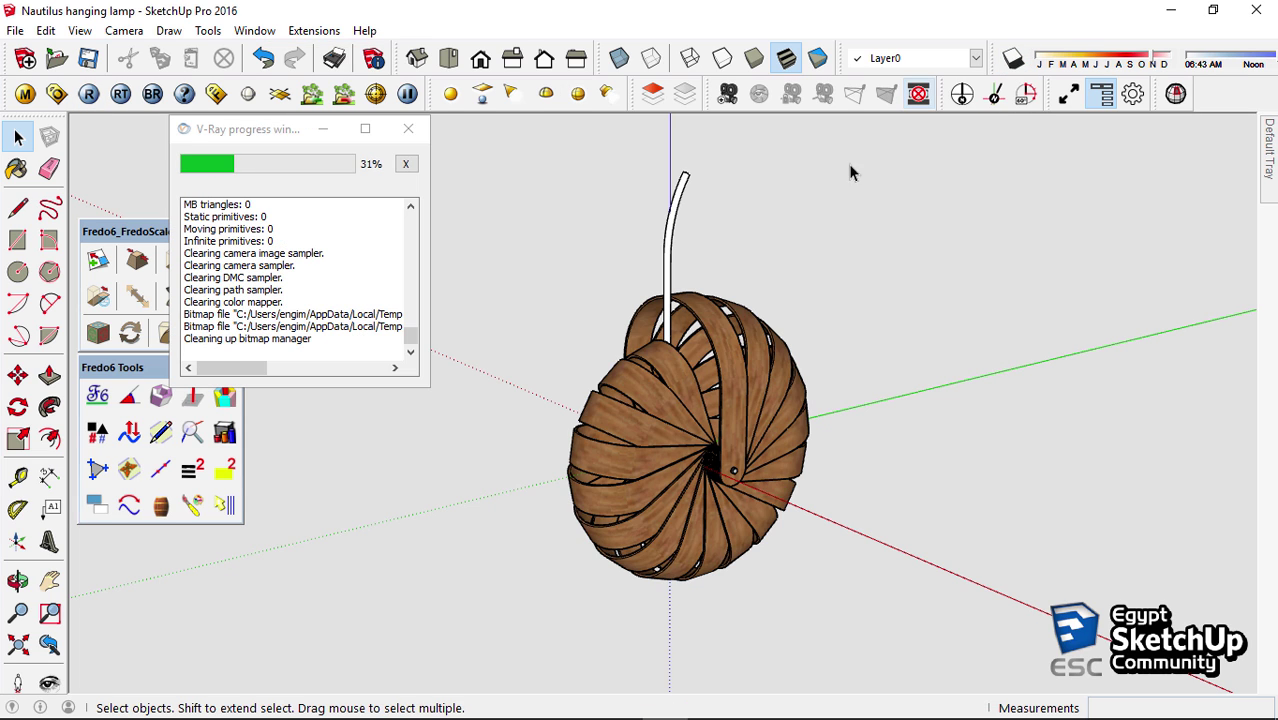
pyautogui.click(408, 128)
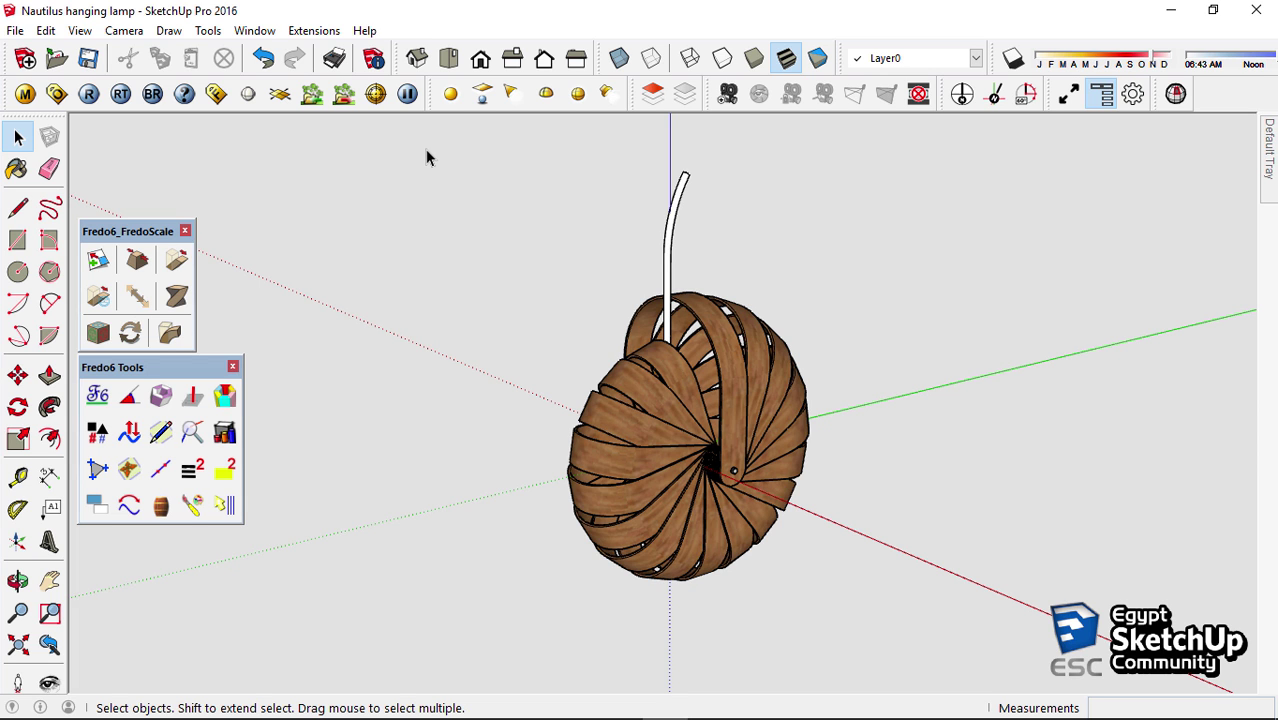
# Set the sphere light inside the lamp to intensity 120
pyautogui.moveTo(805, 548); pyautogui.dragTo(205, 430, button='middle')
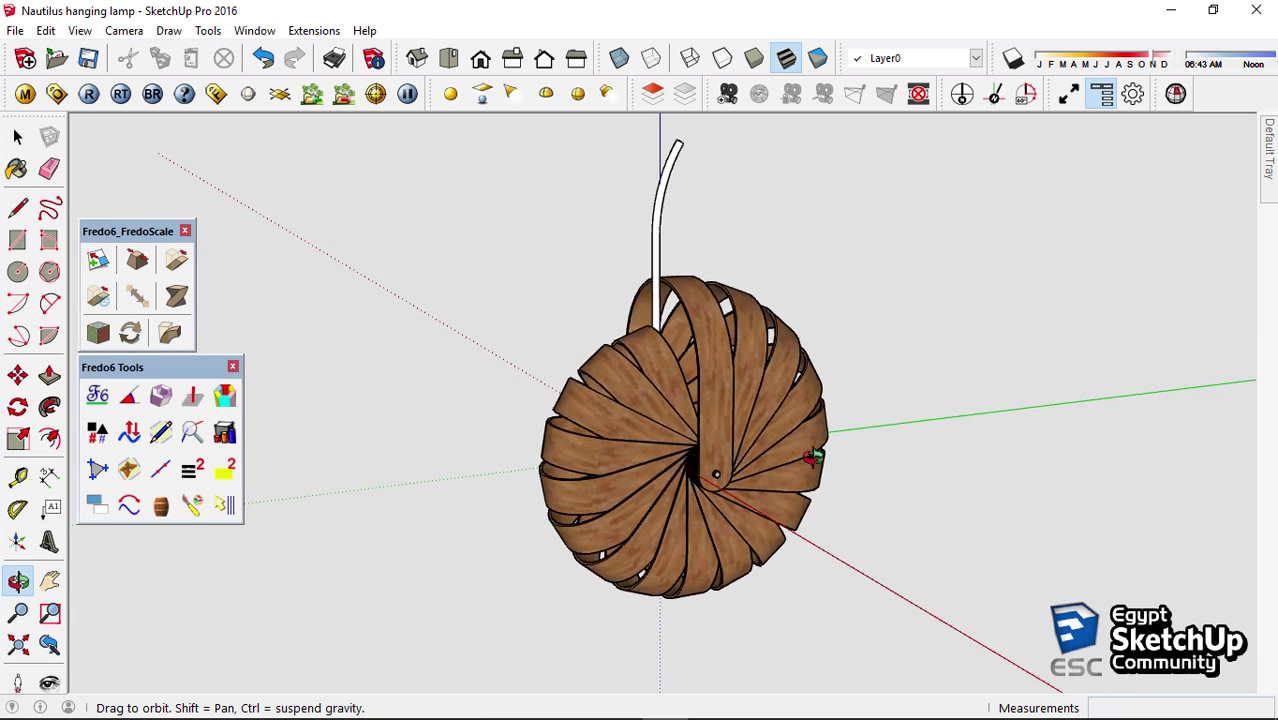
pyautogui.scroll(3, 689, 427)
pyautogui.scroll(2, 700, 410)
pyautogui.click(725, 395)
pyautogui.scroll(2, 730, 400)
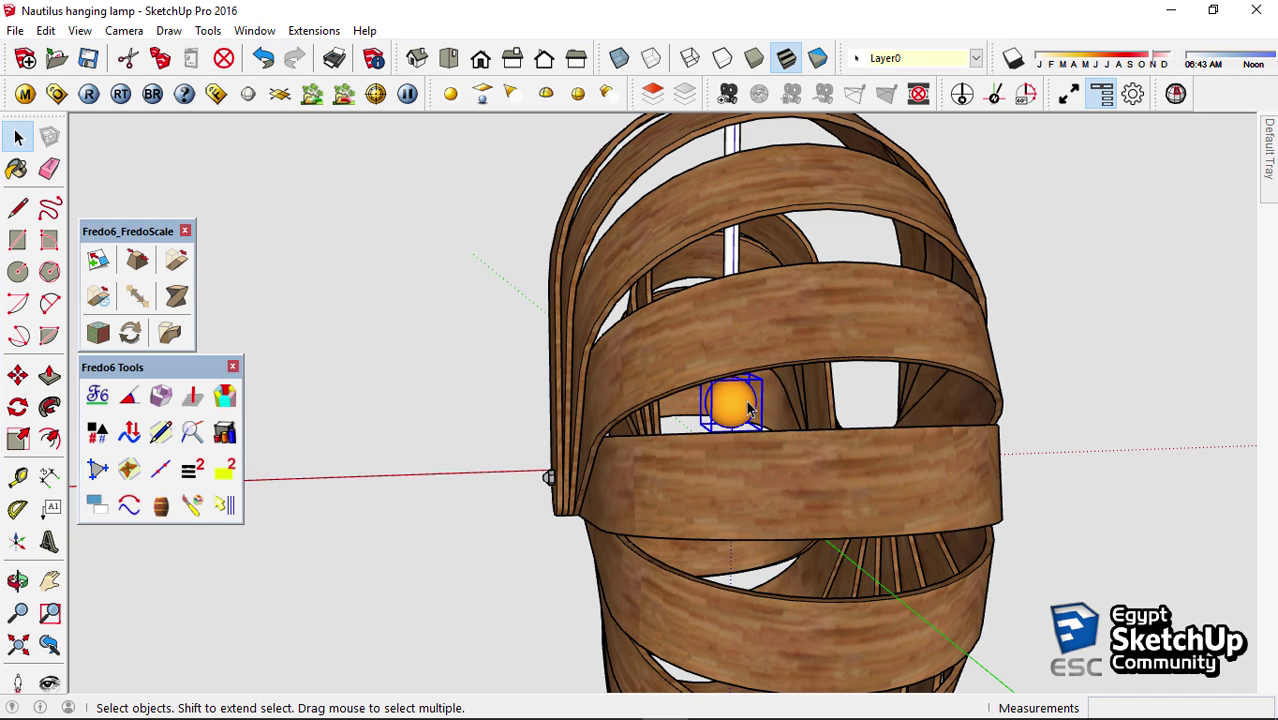
pyautogui.rightClick(748, 405)
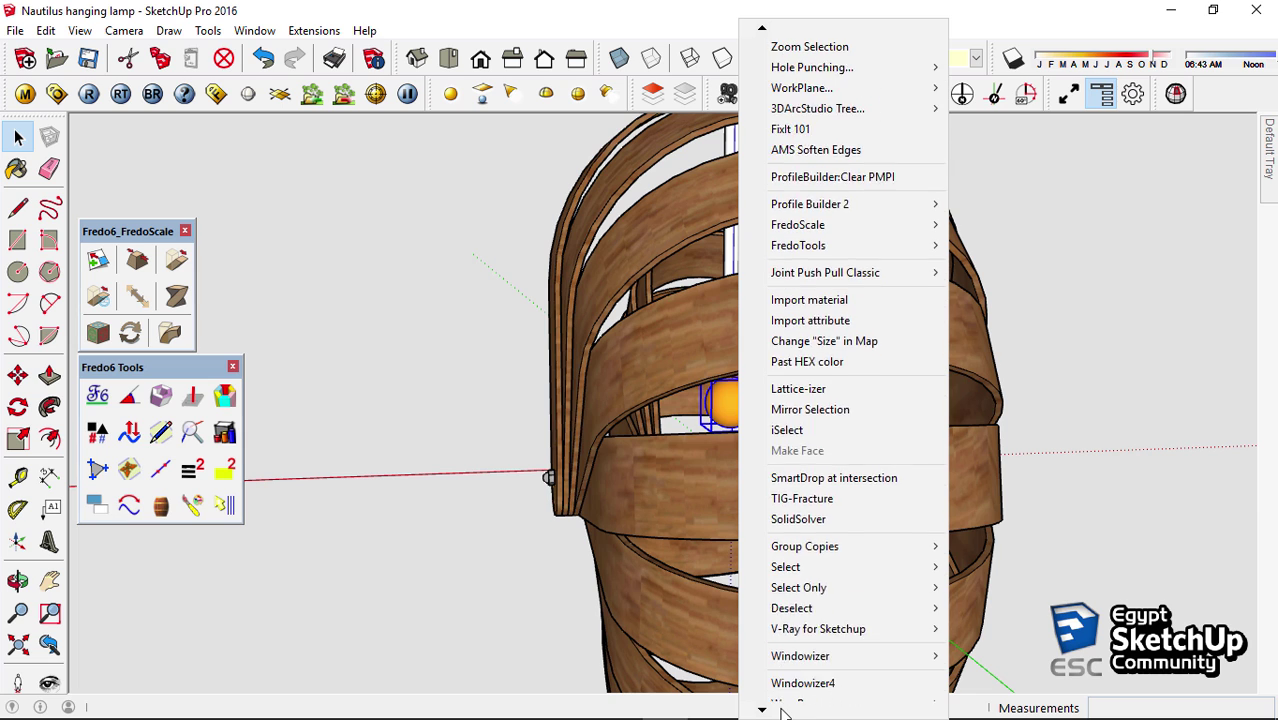
pyautogui.moveTo(818, 629)
pyautogui.click(995, 608)
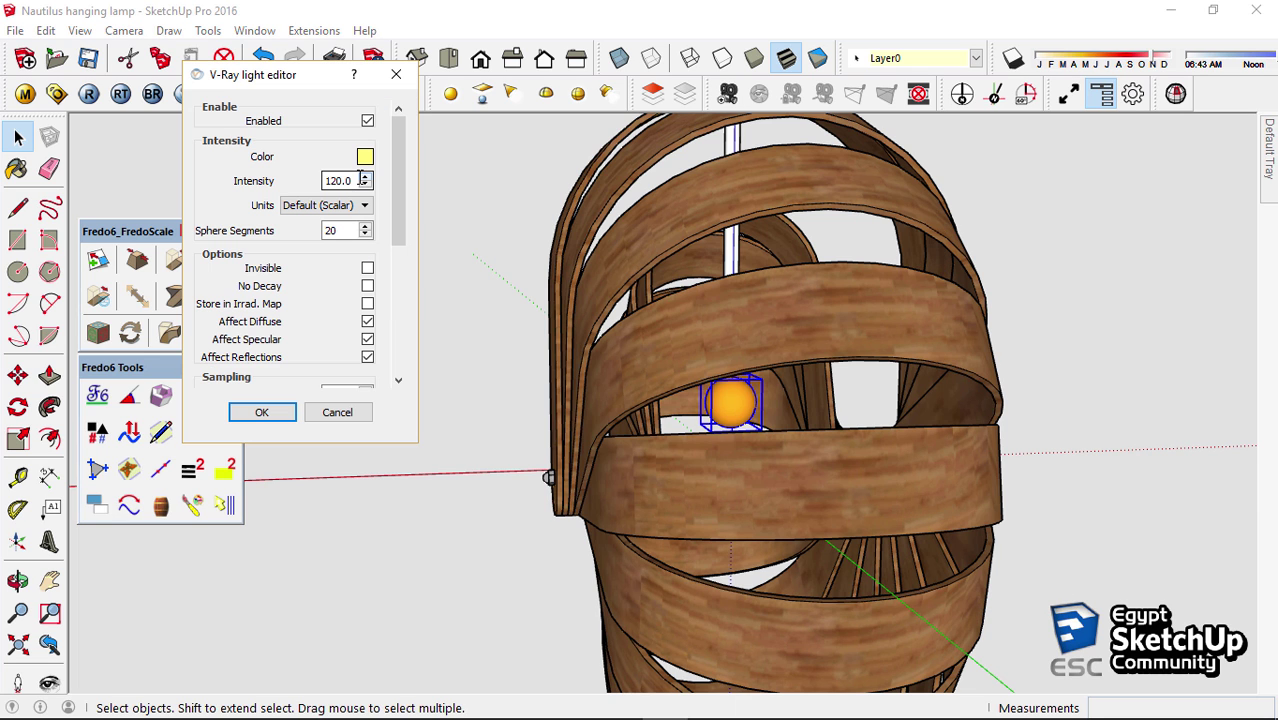
pyautogui.press('Return')
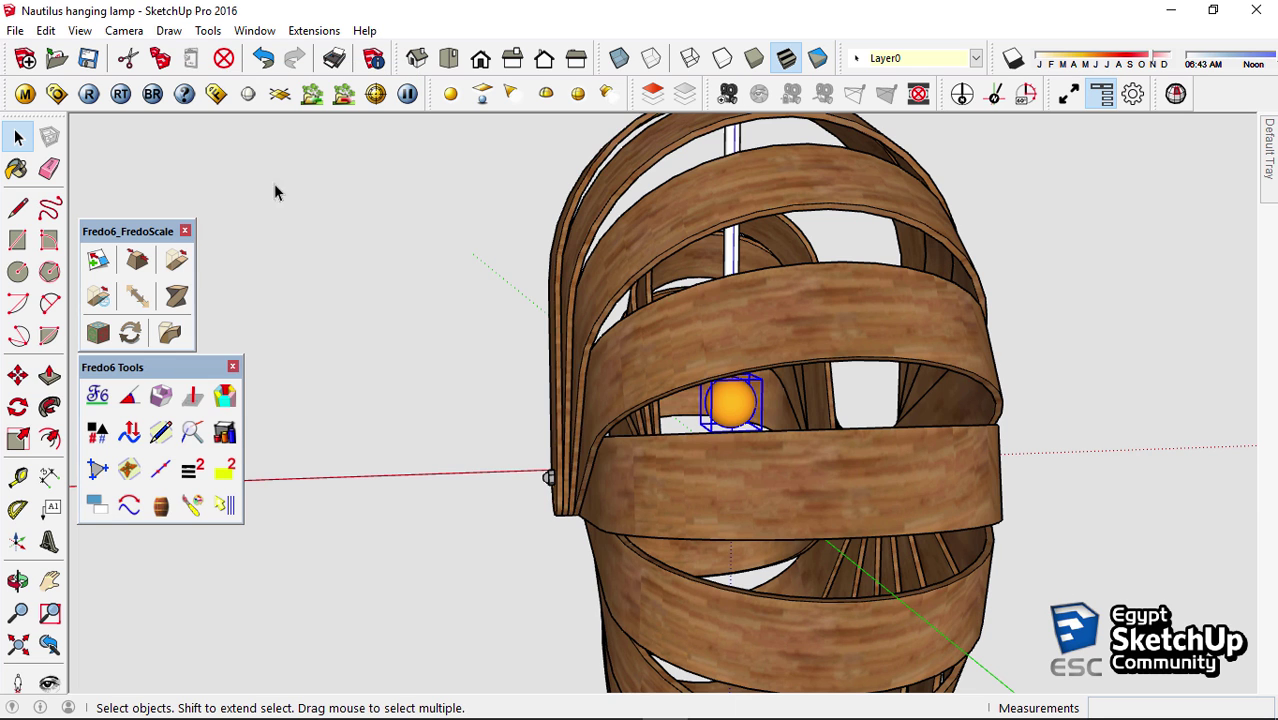
# Run a V-Ray test render, then close the frame buffer and progress window
pyautogui.moveTo(277, 191); pyautogui.dragTo(1068, 557, button='middle')
pyautogui.scroll(3, 1068, 557)
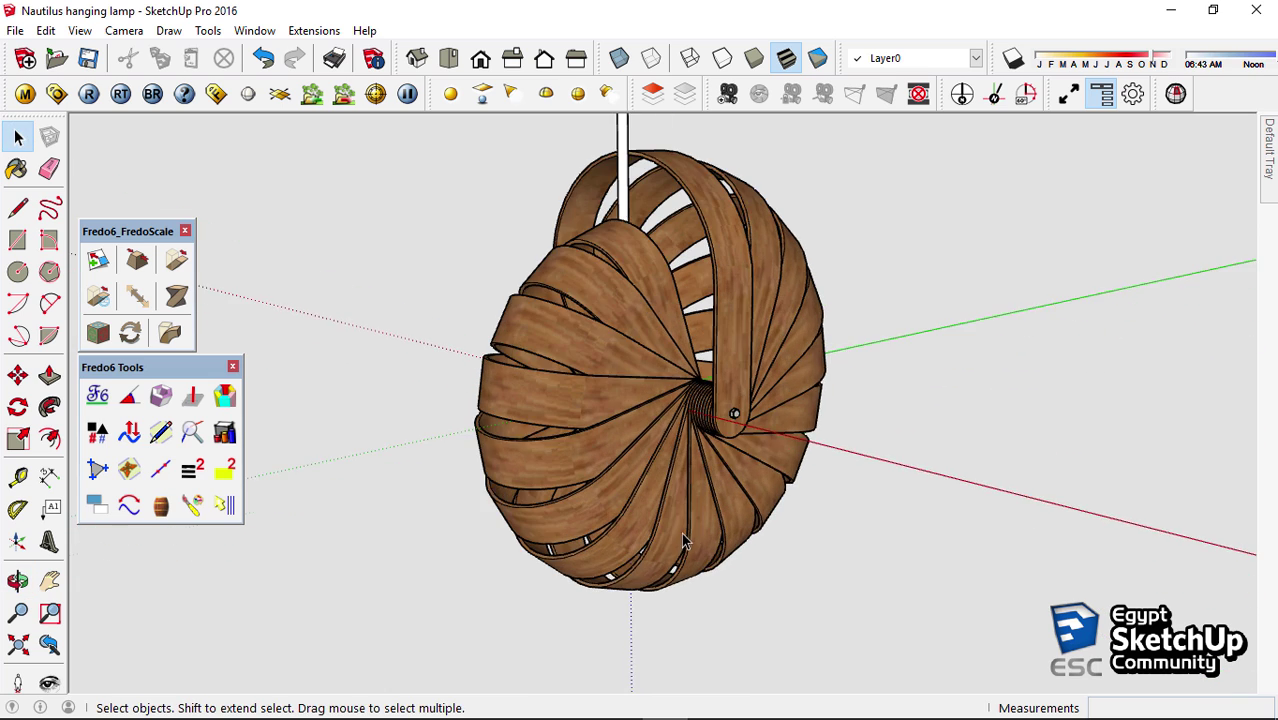
pyautogui.click(88, 93)
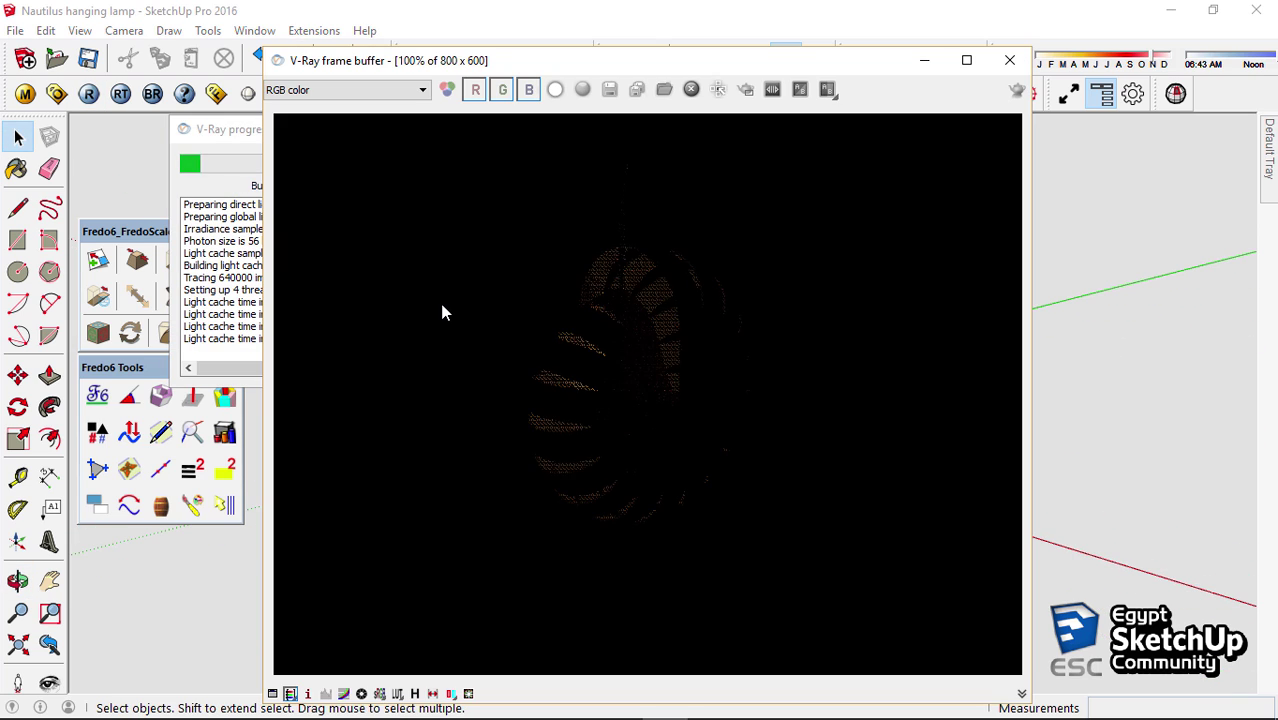
pyautogui.click(1010, 63)
pyautogui.click(405, 163)
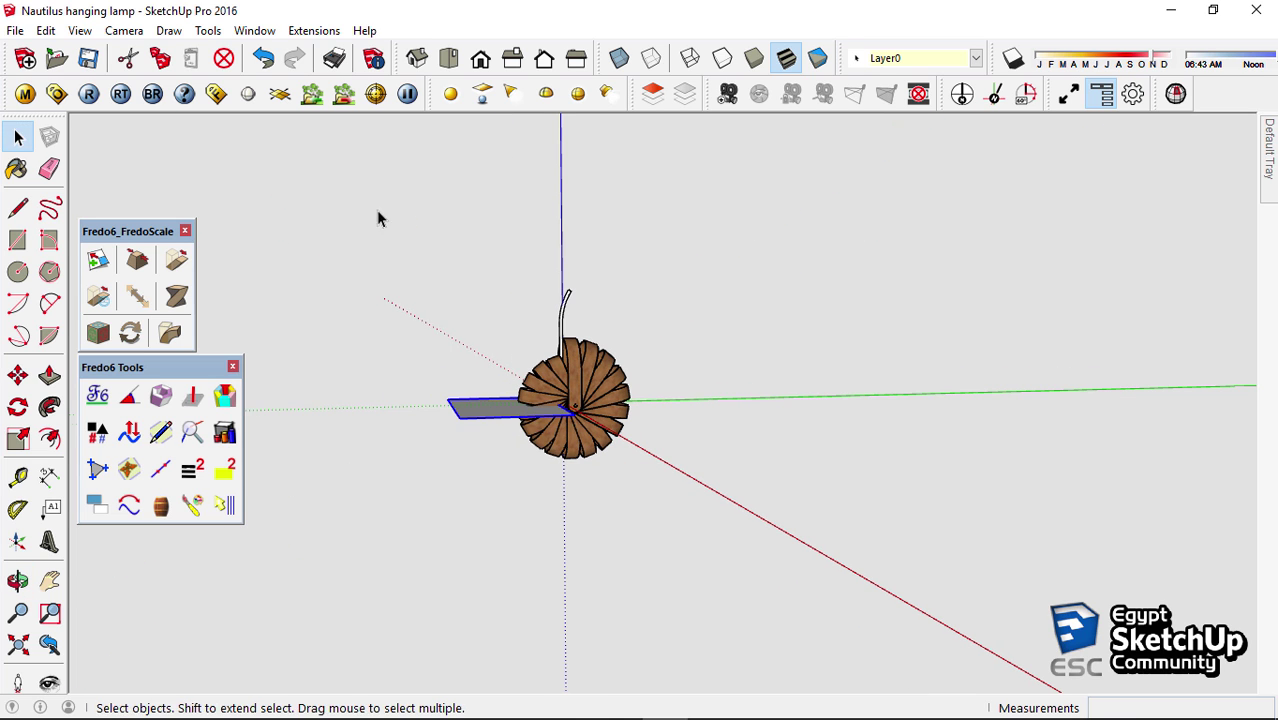
# Move the flat plane up above the lamp and tilt it to a new angle
pyautogui.press('m')
pyautogui.click(511, 410)
pyautogui.click(465, 268)
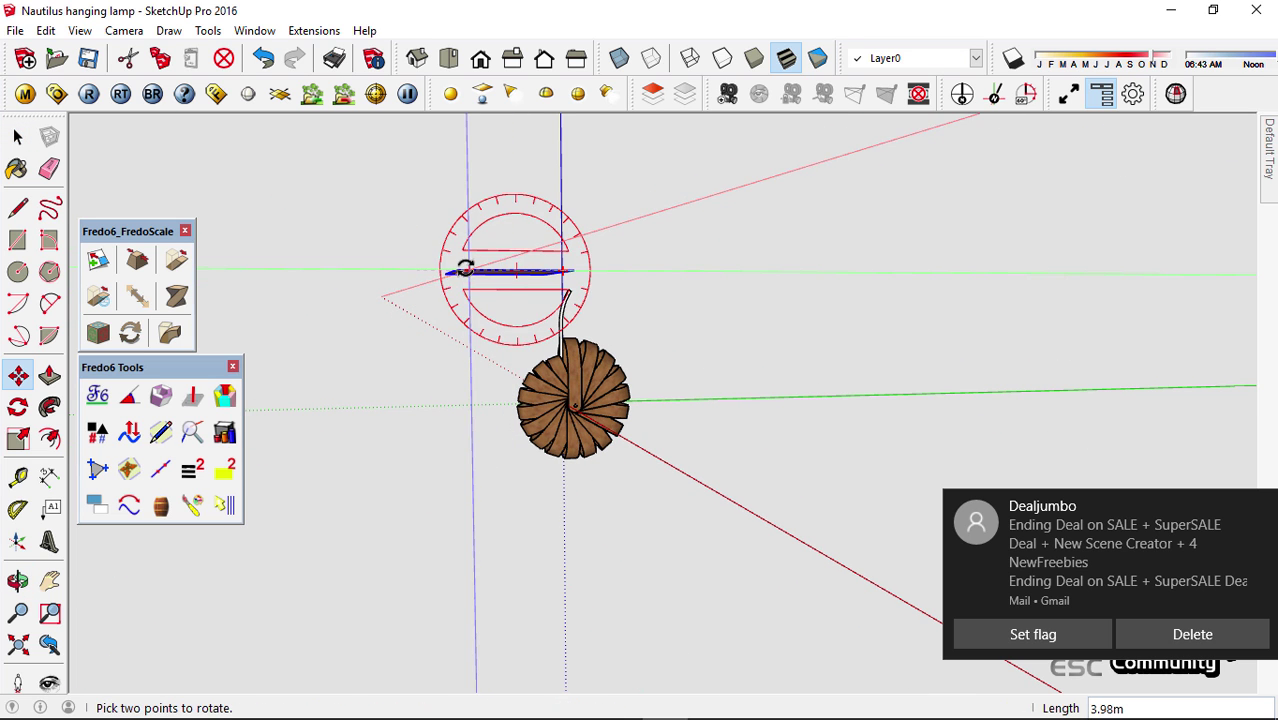
pyautogui.click(465, 268)
pyautogui.click(598, 214)
pyautogui.press('m')
pyautogui.moveTo(597, 200); pyautogui.dragTo(691, 508, button='middle')
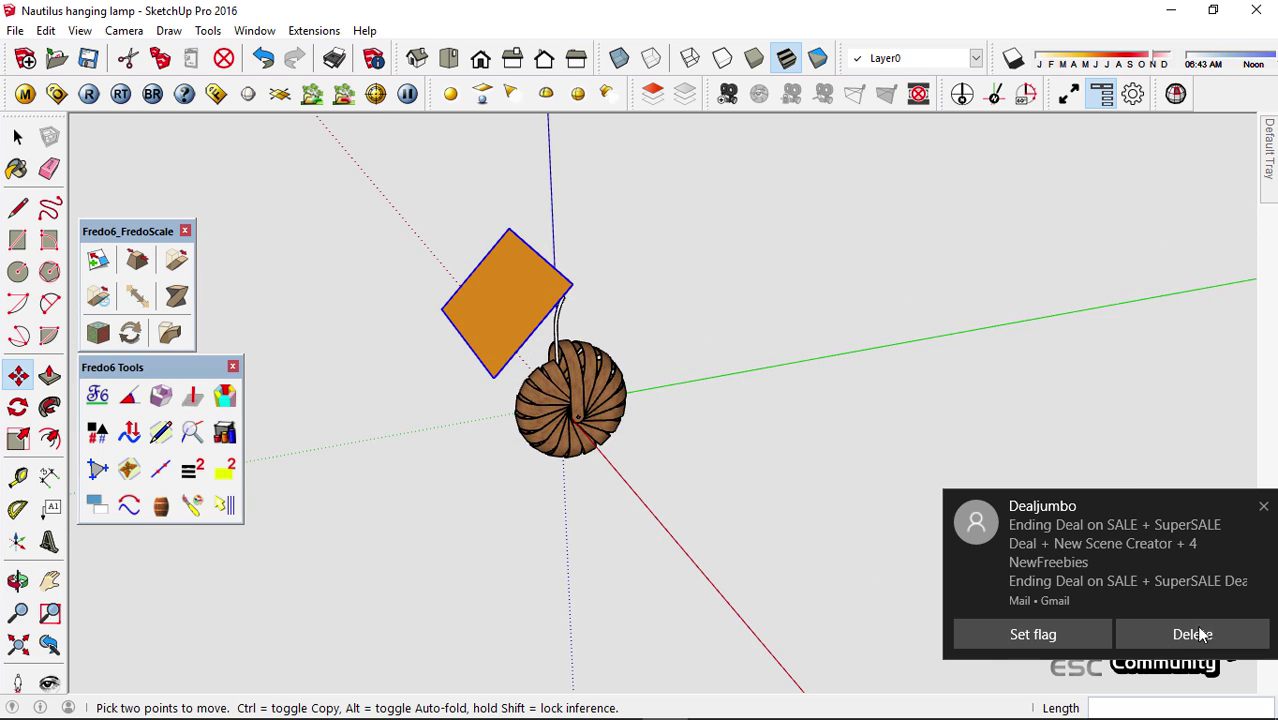
# Run a quick V-Ray test render of the scene and close it
pyautogui.click(1265, 513)
pyautogui.scroll(5, 624, 476)
pyautogui.moveTo(624, 476)
pyautogui.mouseDown(button='middle')
pyautogui.moveTo(630, 535)
pyautogui.moveTo(560, 420)
pyautogui.mouseUp(button='middle')
pyautogui.click(88, 93)
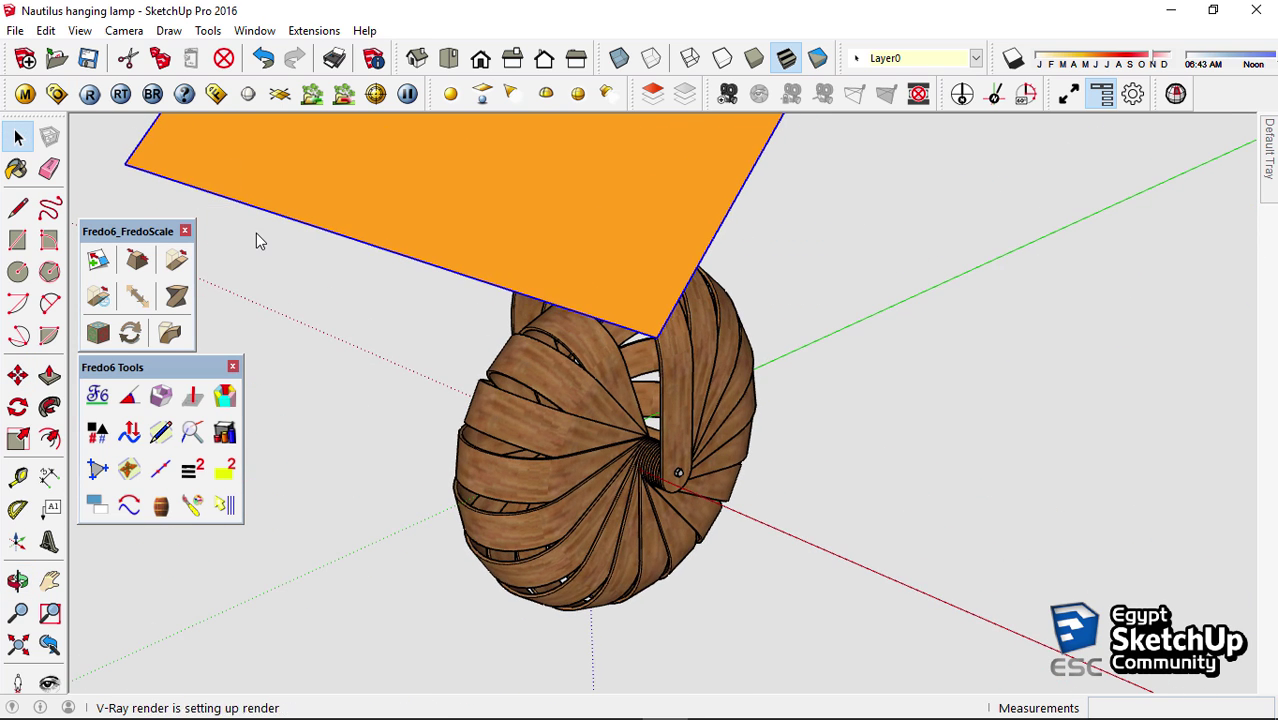
pyautogui.click(1008, 60)
# Make the plane light invisible with intensity 30 in its V-Ray light settings
pyautogui.rightClick(670, 380)
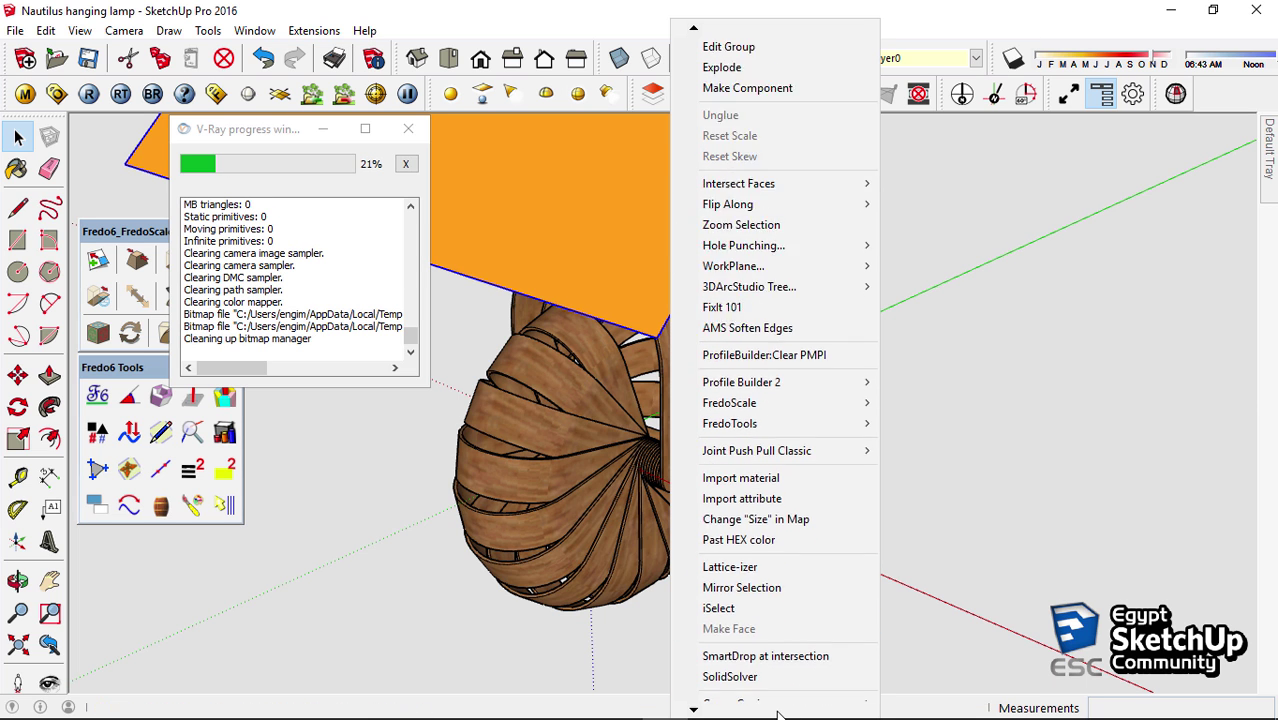
pyautogui.click(925, 648)
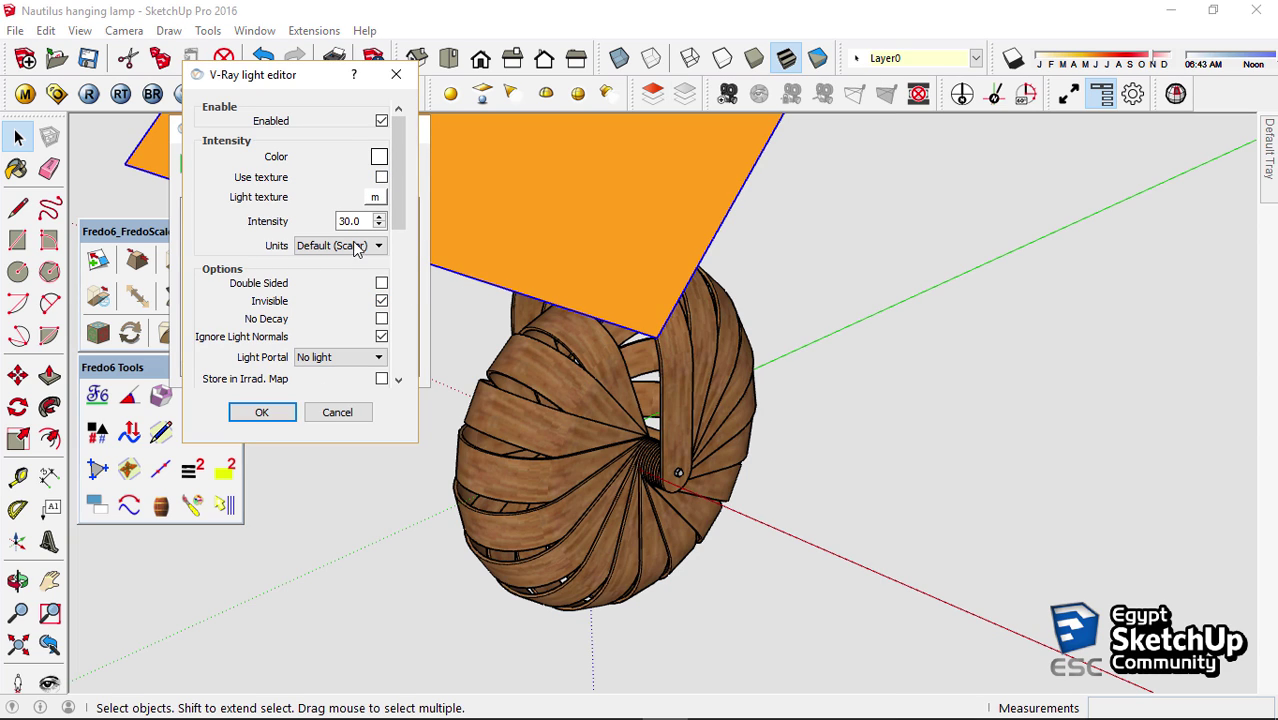
pyautogui.press('Return')
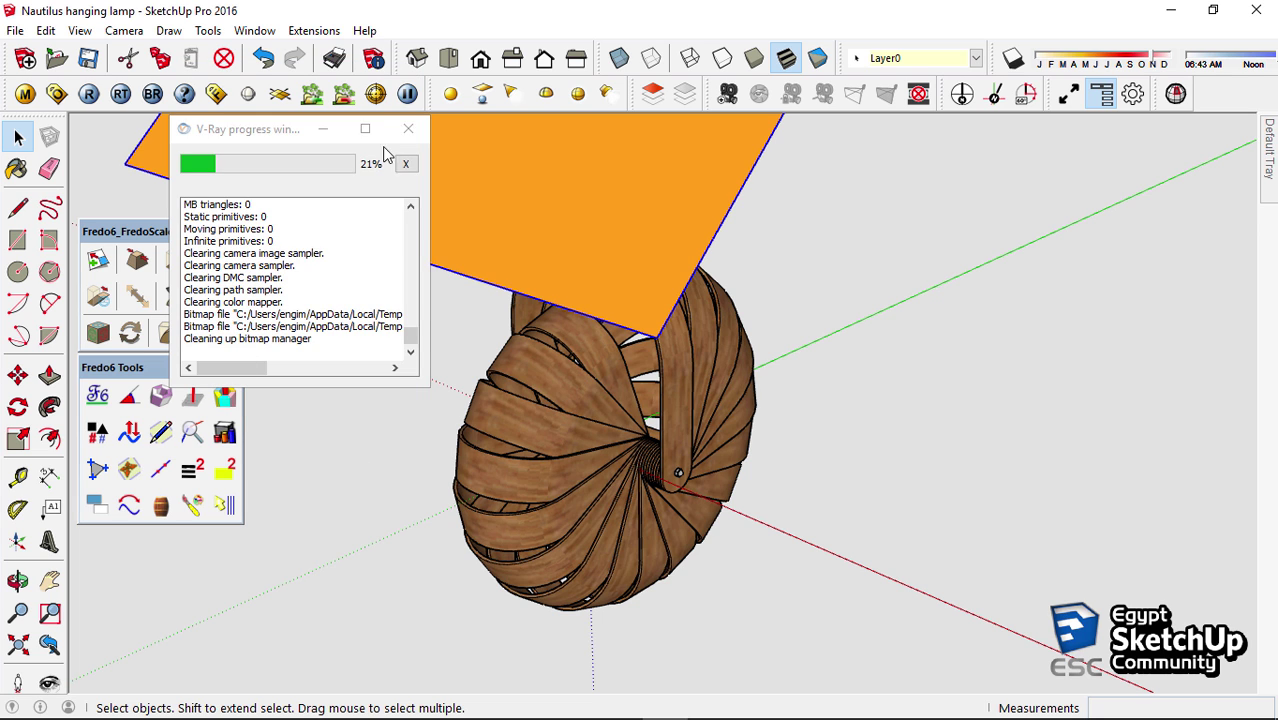
pyautogui.click(408, 128)
# Scale the plane light by 1.30 and reposition it above the lamp
pyautogui.press('s')
pyautogui.scroll(-5, 543, 340)
pyautogui.moveTo(607, 240); pyautogui.dragTo(640, 235)
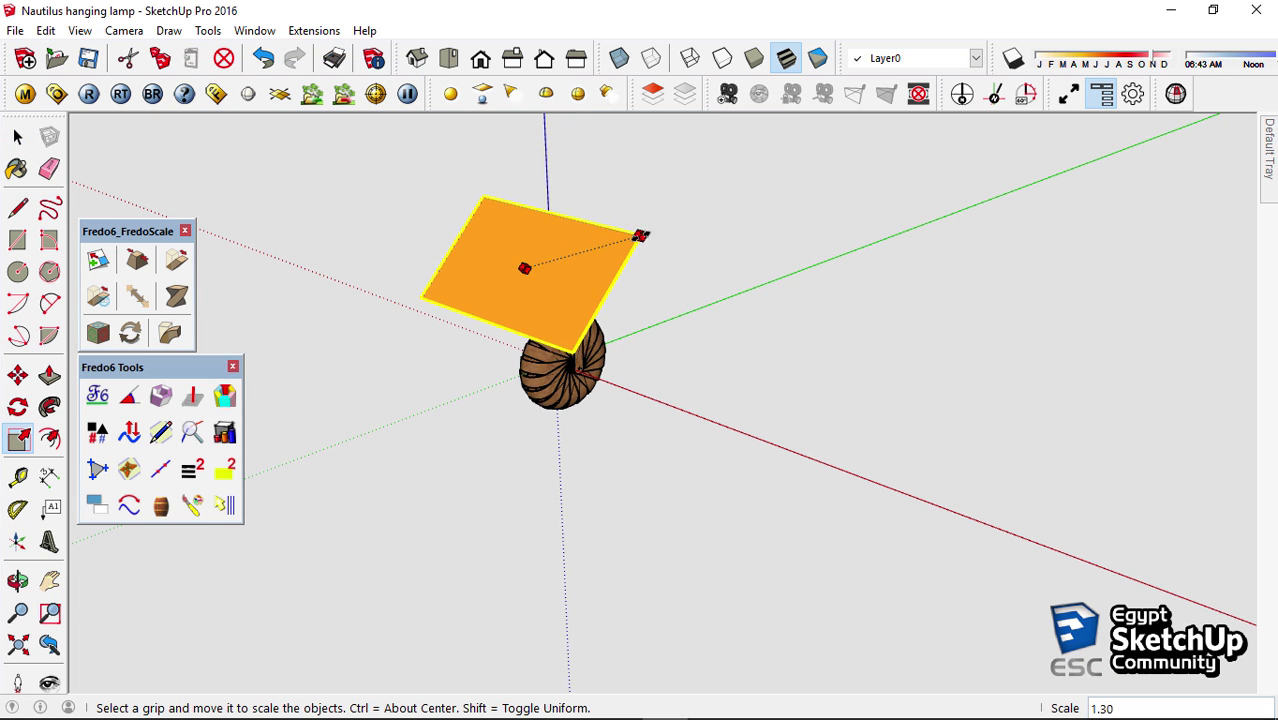
pyautogui.click(640, 235)
pyautogui.press('m')
pyautogui.moveTo(640, 235); pyautogui.dragTo(559, 251, button='middle')
pyautogui.moveTo(559, 251); pyautogui.dragTo(747, 237)
pyautogui.press('space')
pyautogui.moveTo(712, 407)
pyautogui.mouseDown(button='middle')
pyautogui.moveTo(352, 322)
pyautogui.moveTo(113, 139)
pyautogui.mouseUp(button='middle')
# Render the scene again and open the reference lamp photo
pyautogui.click(88, 93)
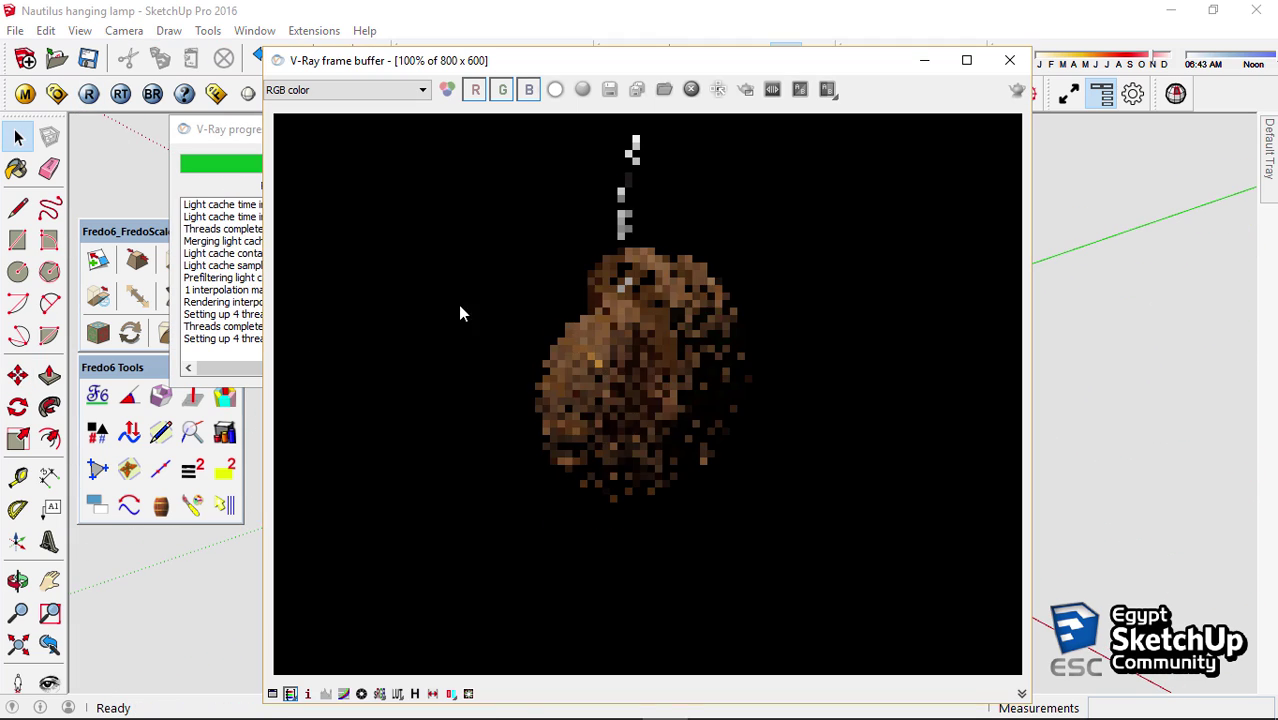
pyautogui.click(1010, 60)
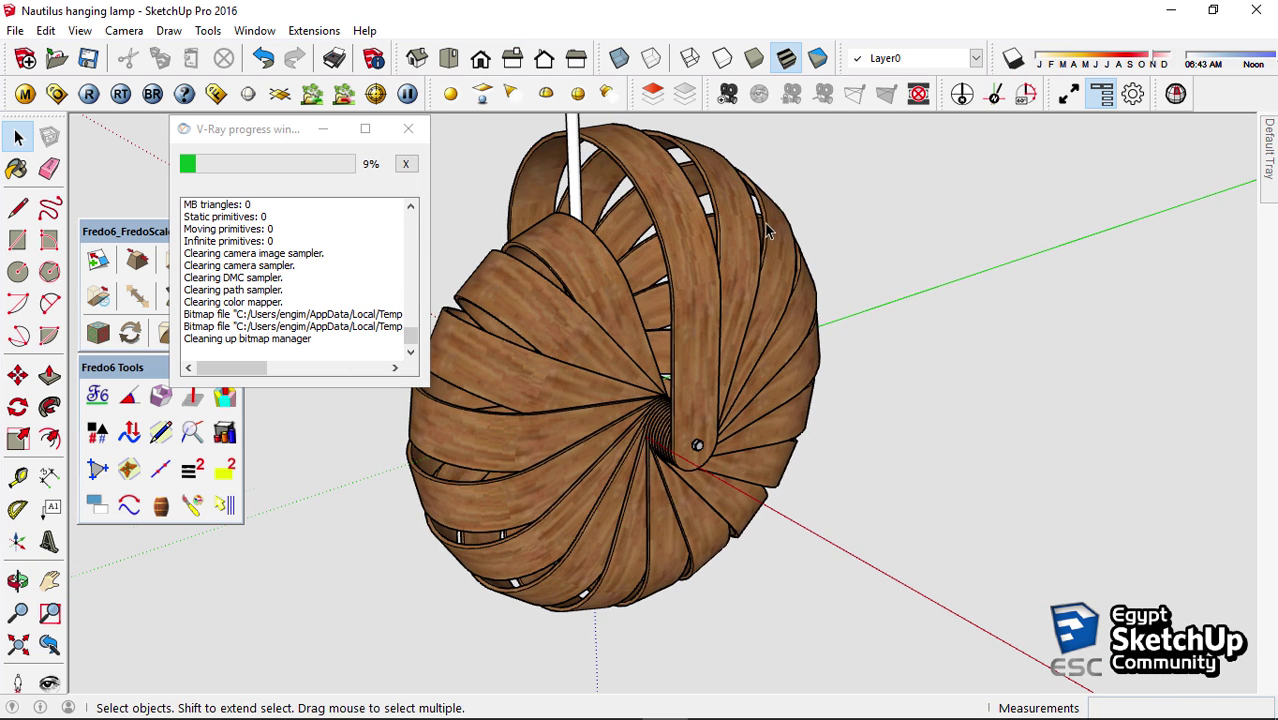
pyautogui.click(56, 93)
pyautogui.click(56, 93)
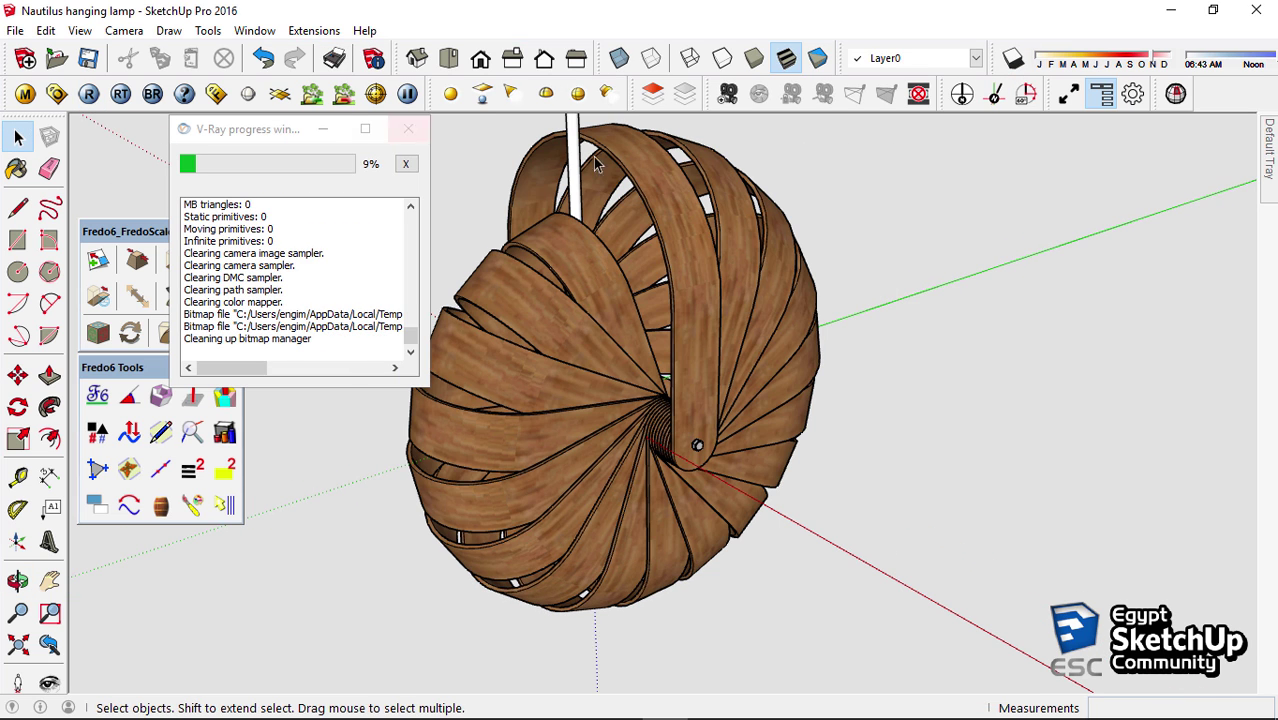
pyautogui.click(88, 93)
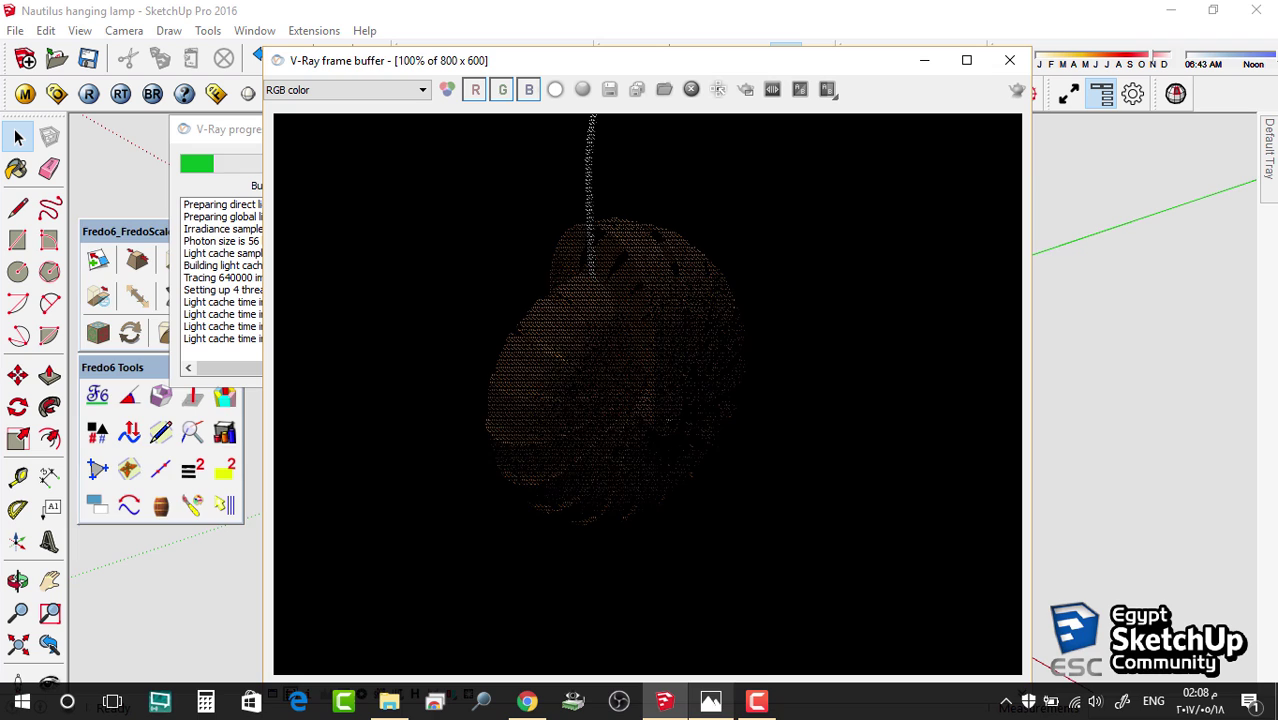
pyautogui.click(711, 690)
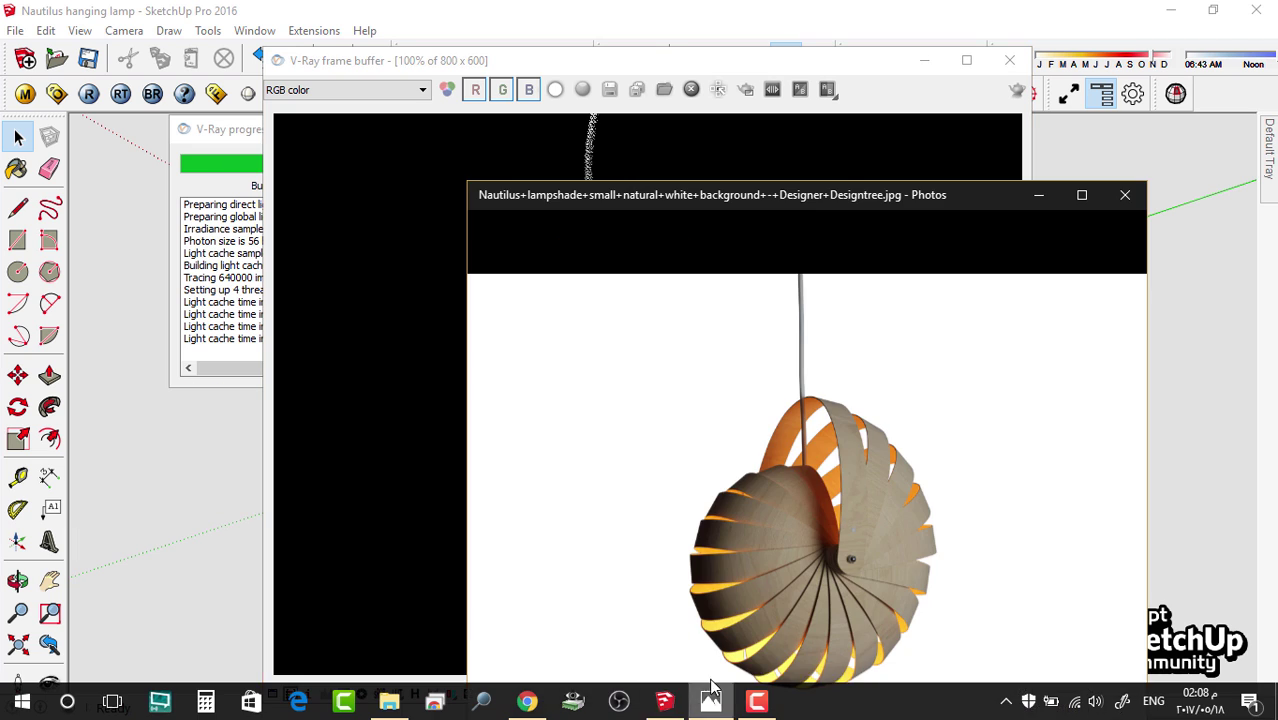
# Snap the reference Nautilus photo beside the V-Ray render, compare them, then minimise Photos
pyautogui.moveTo(793, 199); pyautogui.dragTo(1276, 230)
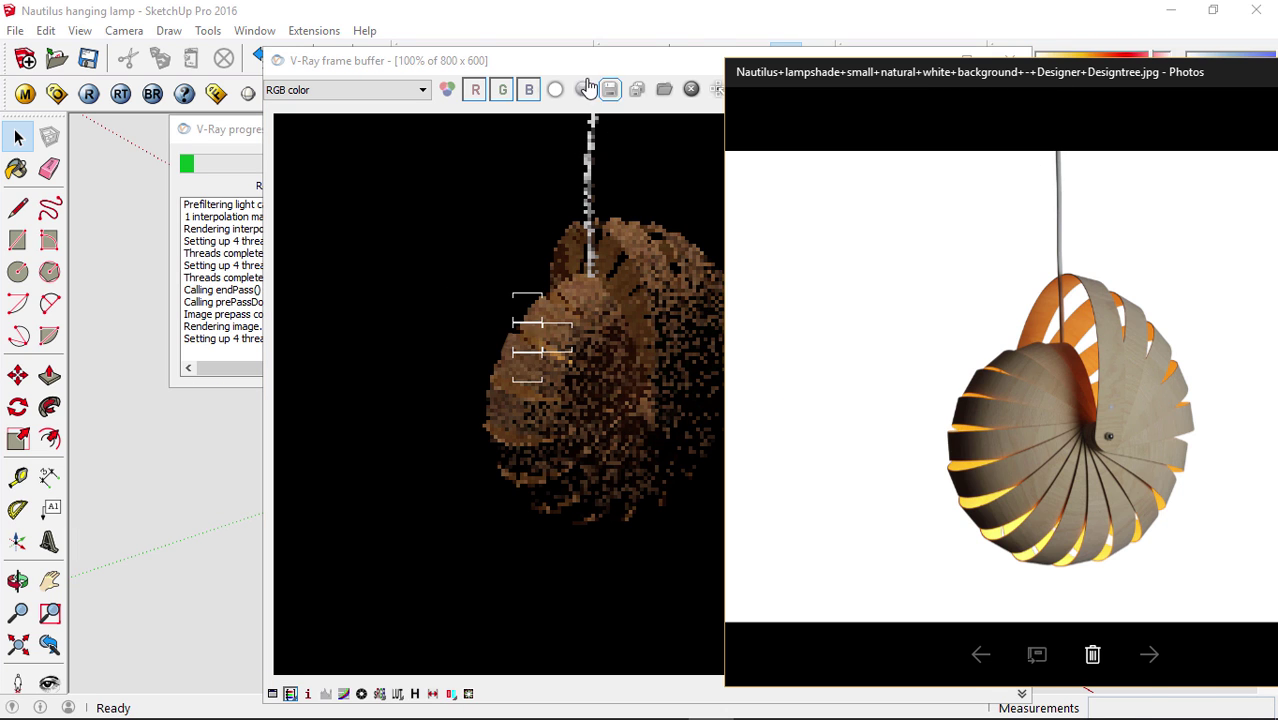
pyautogui.moveTo(585, 60); pyautogui.dragTo(408, 35)
pyautogui.click(708, 700)
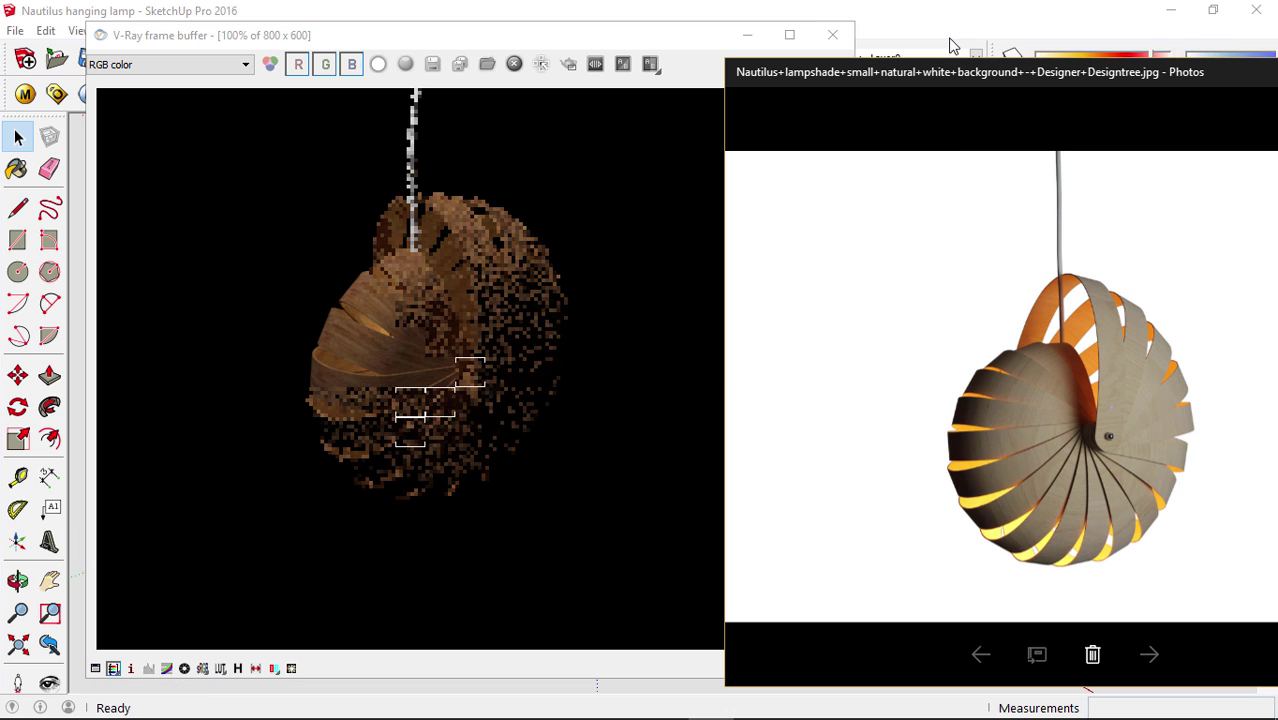
pyautogui.moveTo(951, 46)
pyautogui.mouseDown()
pyautogui.moveTo(860, 14)
pyautogui.moveTo(785, 55)
pyautogui.mouseUp()
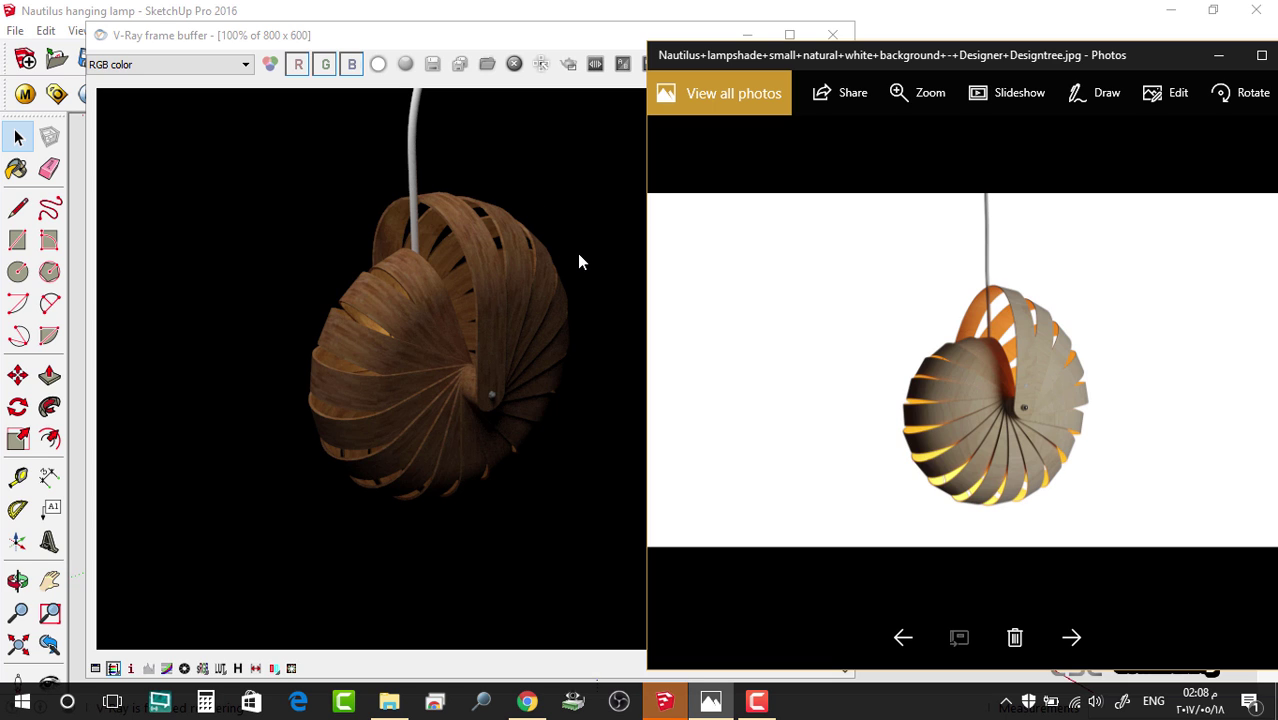
pyautogui.click(1218, 55)
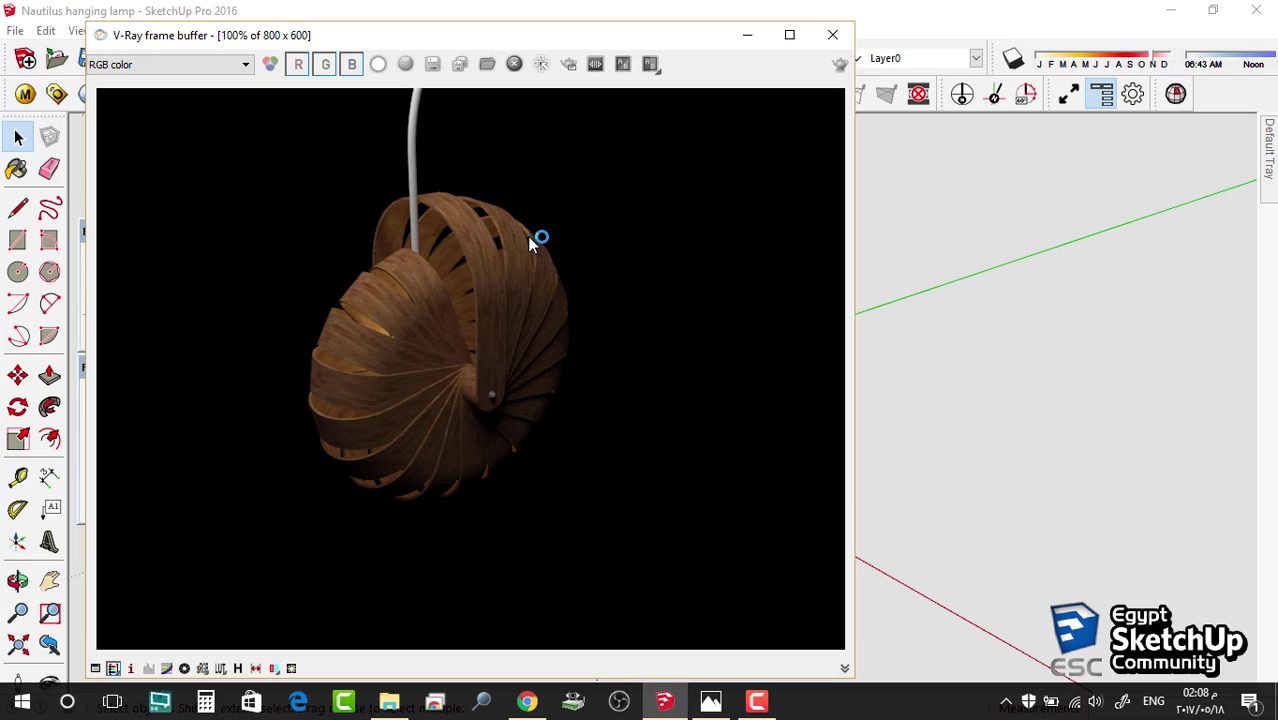
# Close the V-Ray frame buffer and progress window, leaving a front view of the lamp model
pyautogui.click(832, 35)
pyautogui.moveTo(956, 312)
pyautogui.mouseDown(button='middle')
pyautogui.moveTo(320, 211)
pyautogui.moveTo(563, 368)
pyautogui.mouseUp(button='middle')
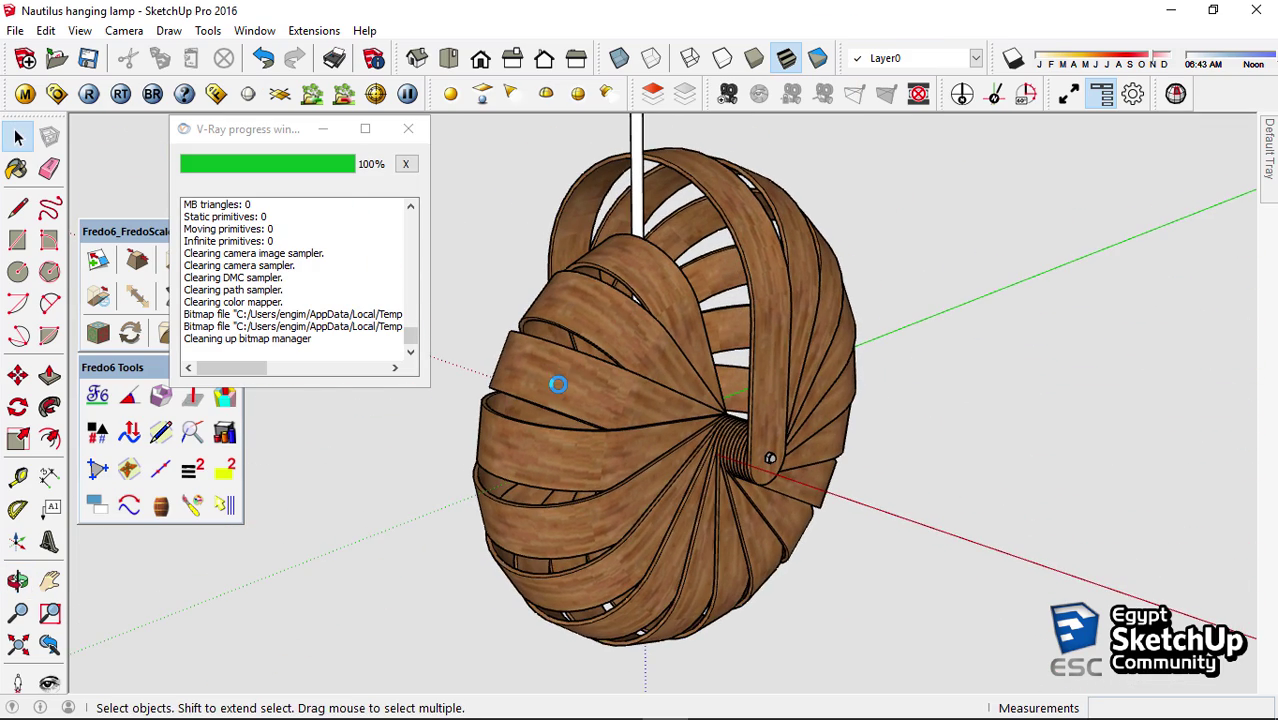
pyautogui.click(409, 131)
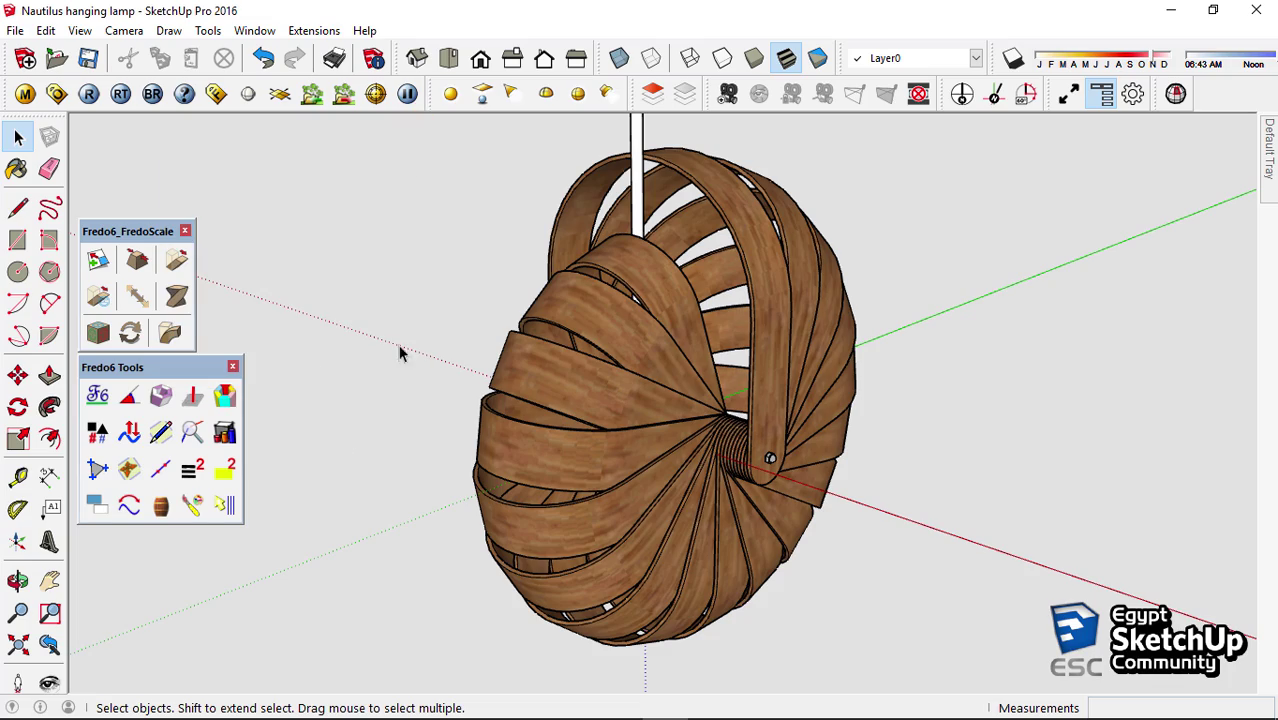